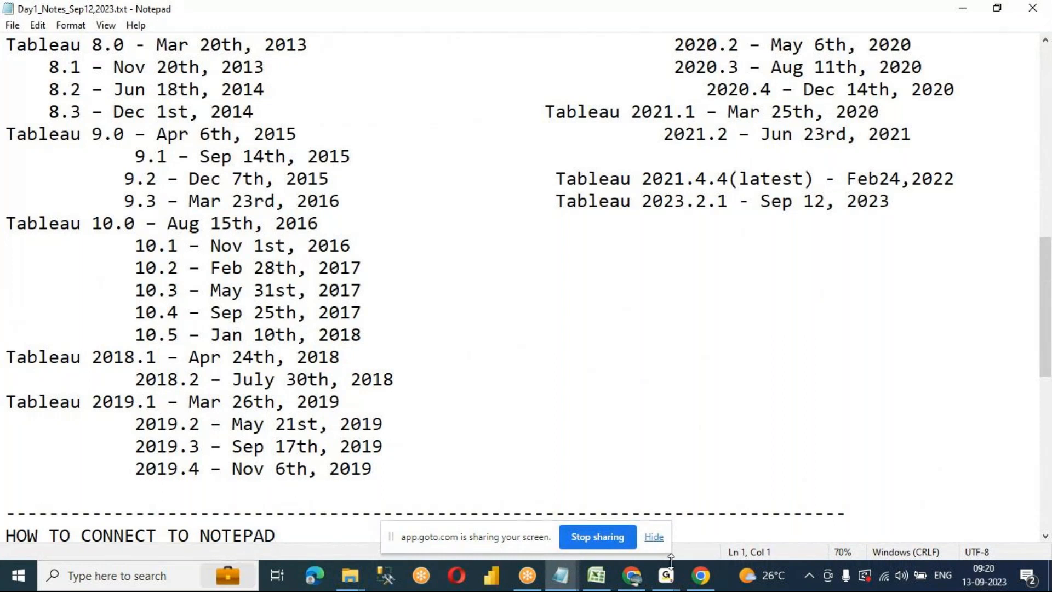
Switch to the GoTo meeting, move the screen-sharing bar clear of the meeting controls, and mute the attendee whose microphone is on
left_click(542, 313)
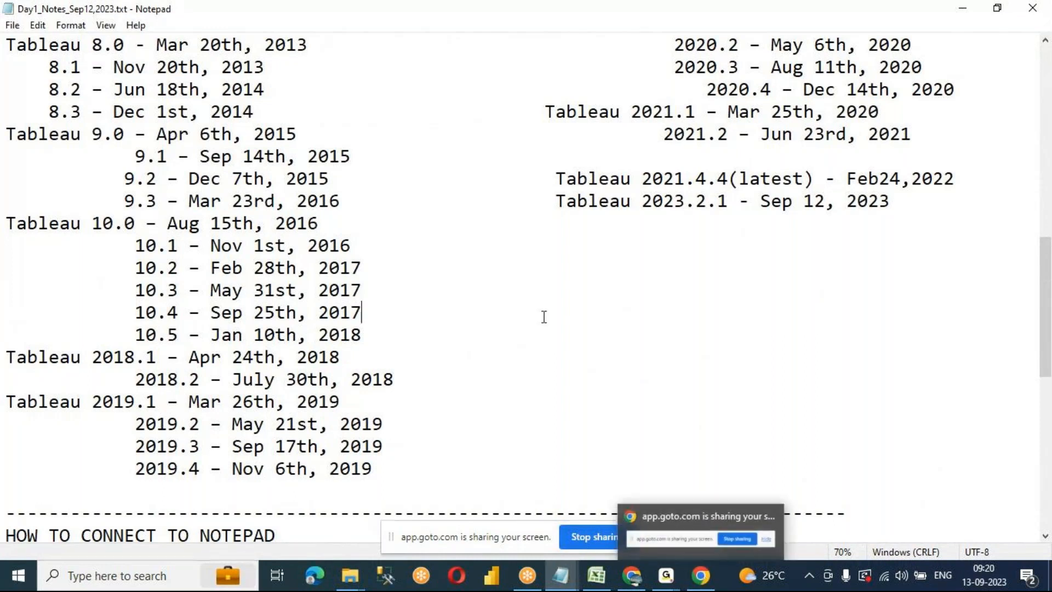
left_click(630, 548)
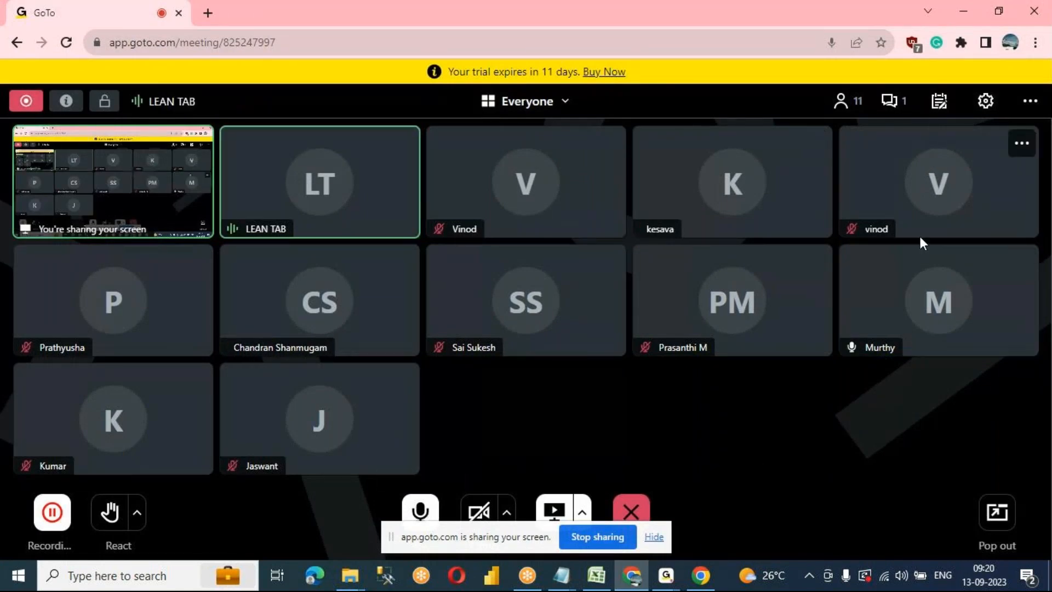
left_click_drag(554, 531, 816, 422)
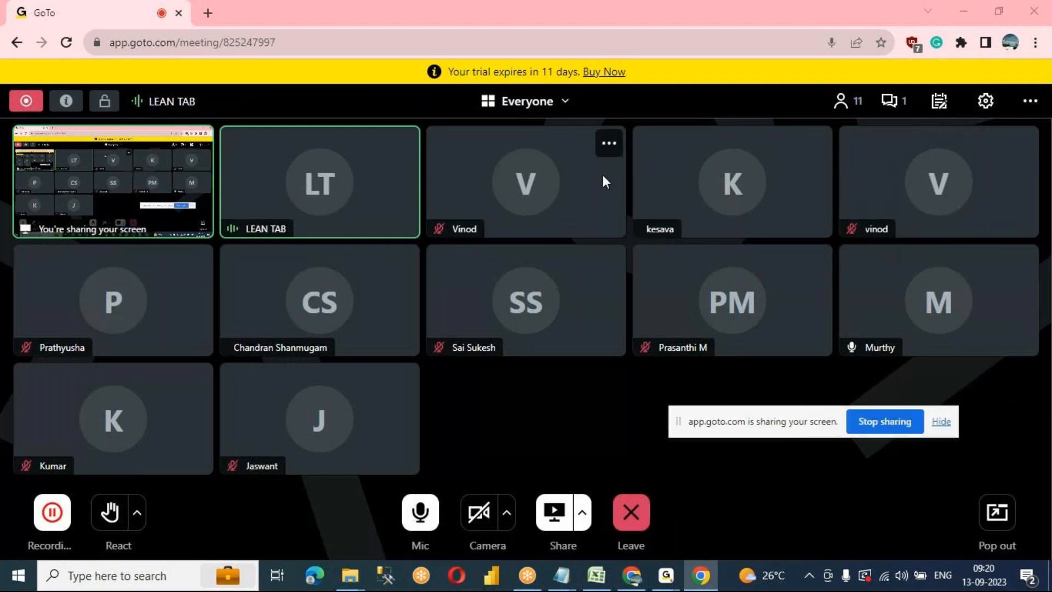
left_click(1022, 263)
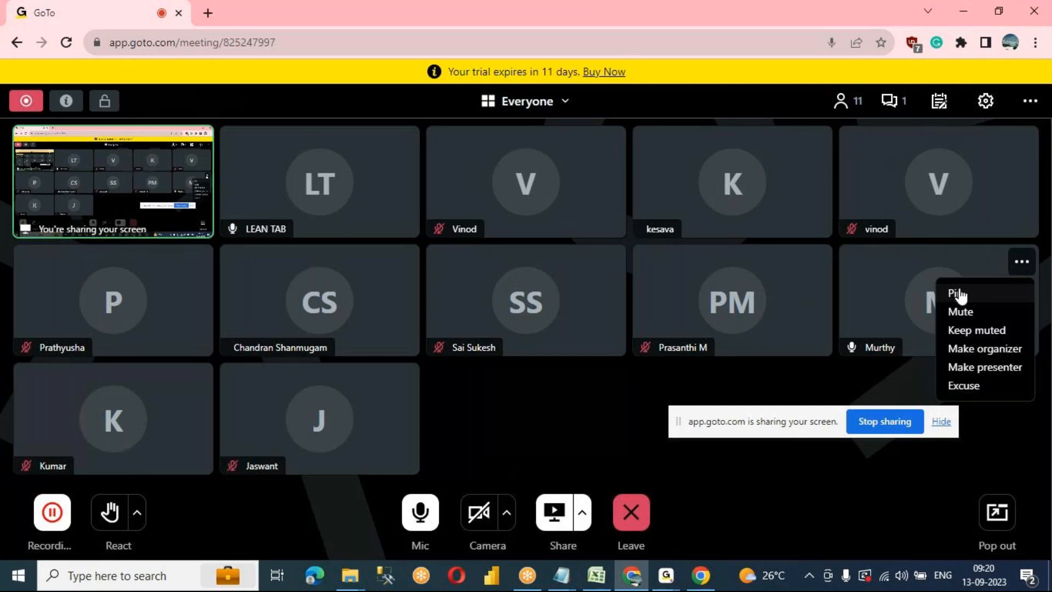
left_click(980, 312)
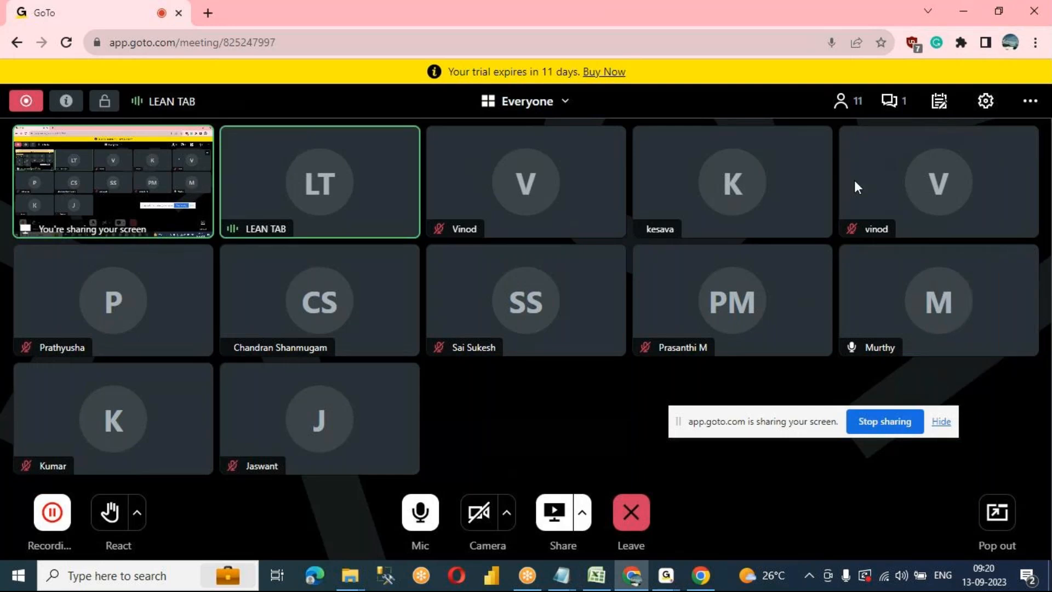
left_click(966, 9)
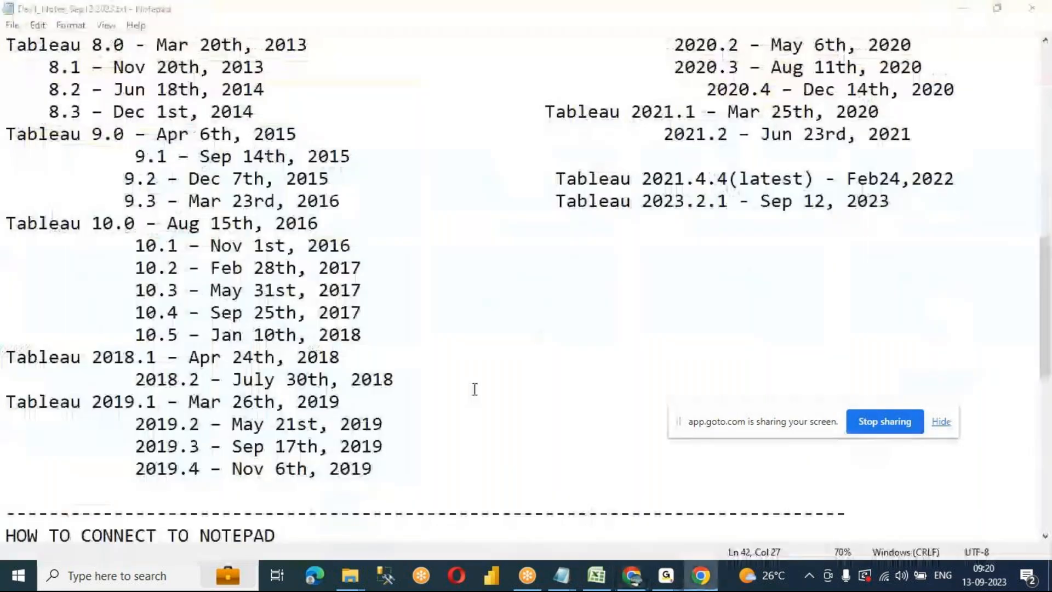
Examine the Day 1 notes on connecting to Notepad and Excel and the questions after the END OF DAY 1 line
scroll(501, 351, "down", 7)
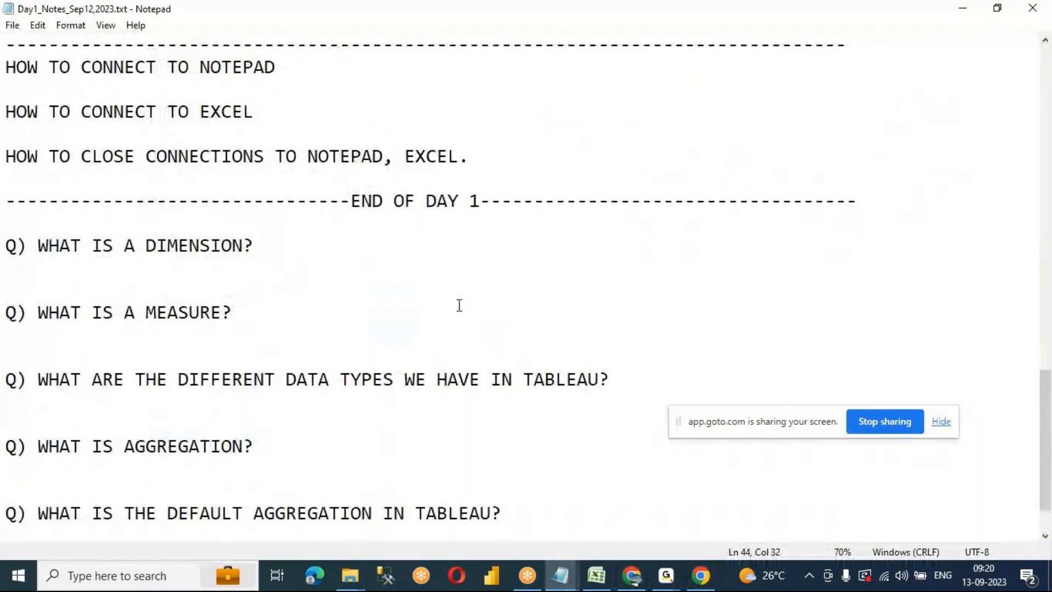
scroll(75, 125, "up", 1)
scroll(117, 200, "up", 2, "ctrl")
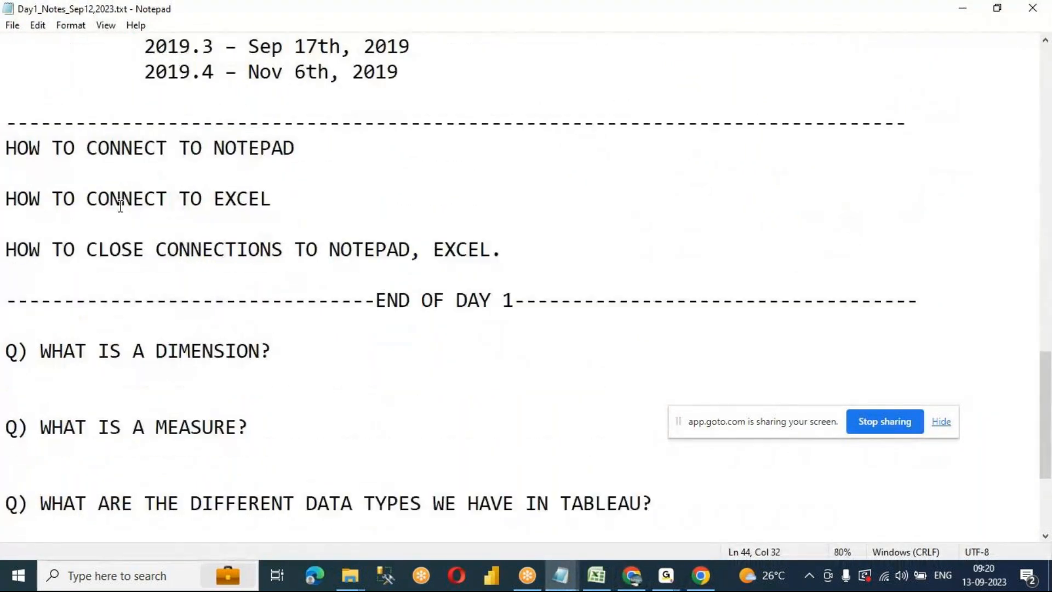
scroll(146, 189, "down", 3)
left_click(346, 138)
left_click_drag(353, 133, 4, 137)
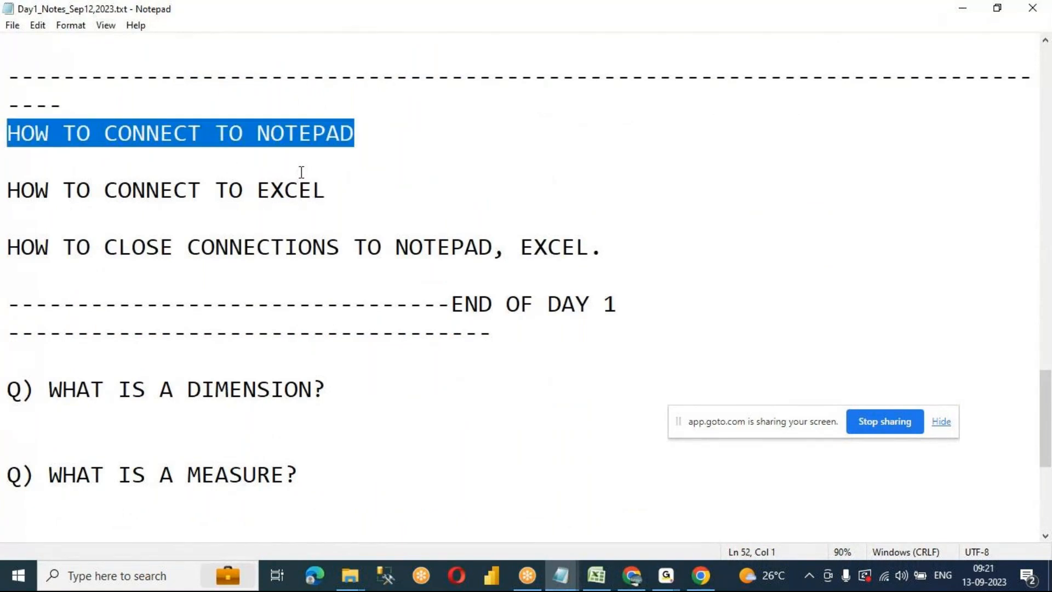
left_click(373, 182)
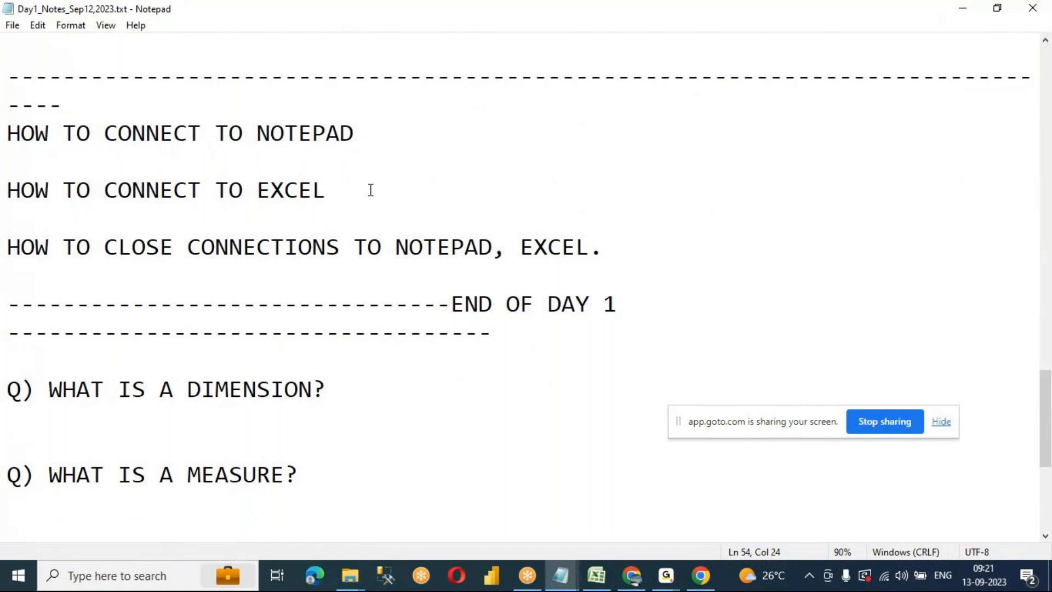
scroll(398, 245, "down", 2)
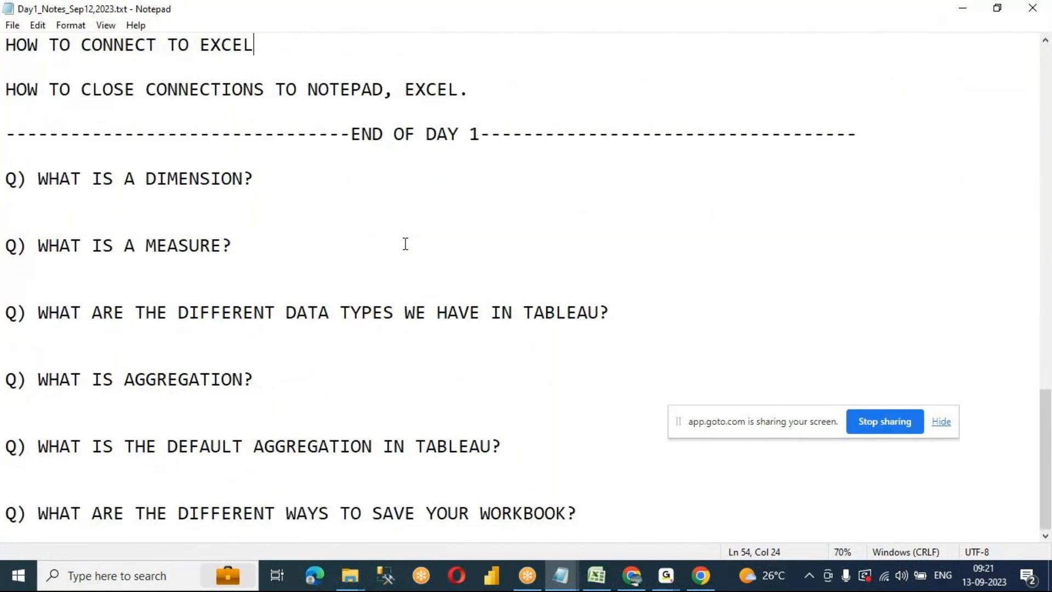
Launch Tableau 2023.2 from the desktop
left_click(653, 267)
key("super+d")
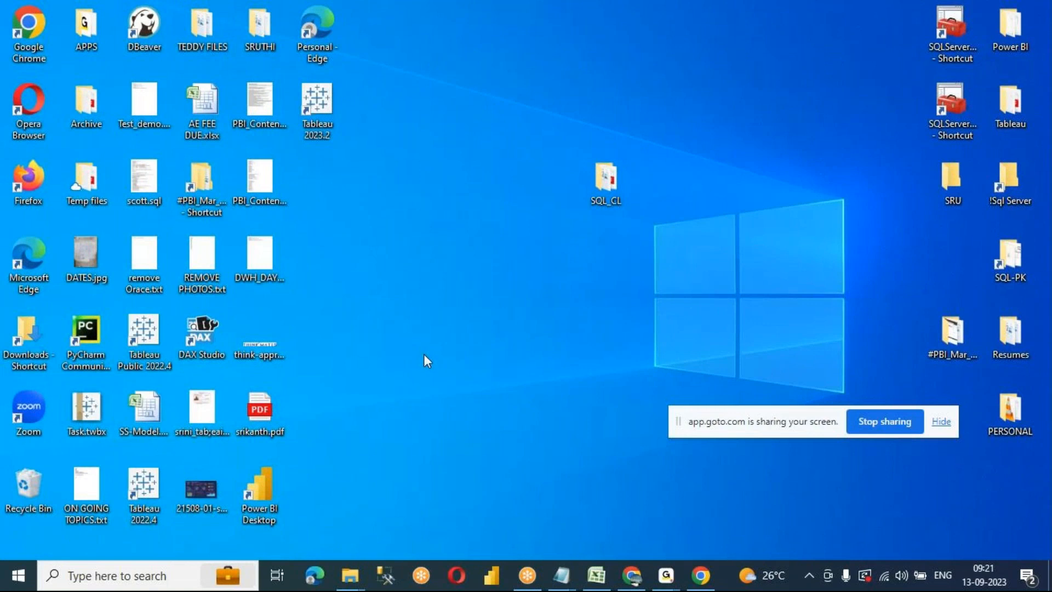
double_click(317, 103)
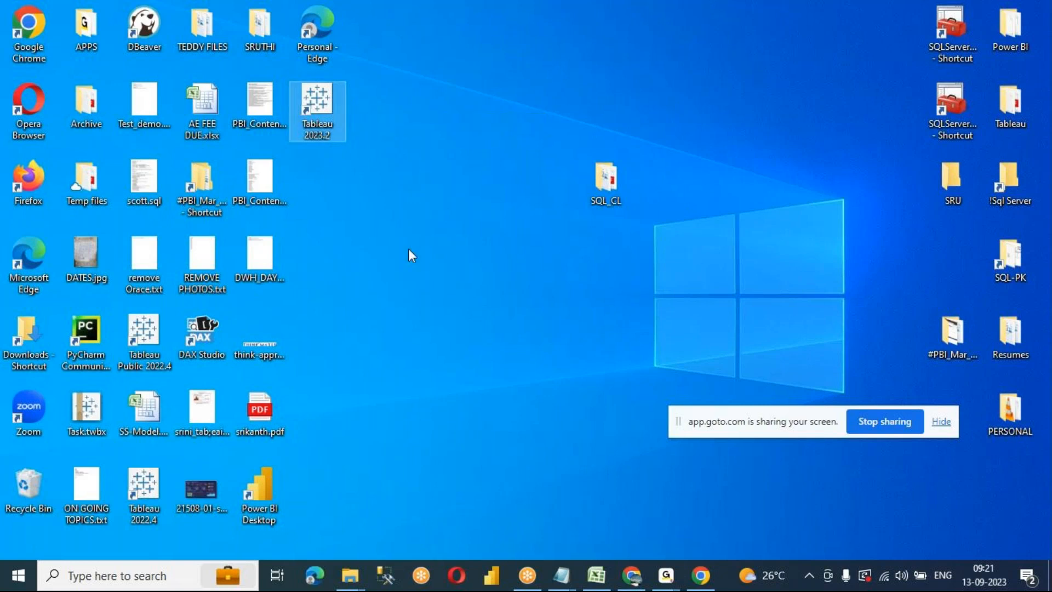
Copy the questions from WHAT IS A DIMENSION? through WHAT ARE THE DIFFERENT WAYS TO SAVE YOUR WORKBOOK? in the Day 1 notes
mouse_move(561, 579)
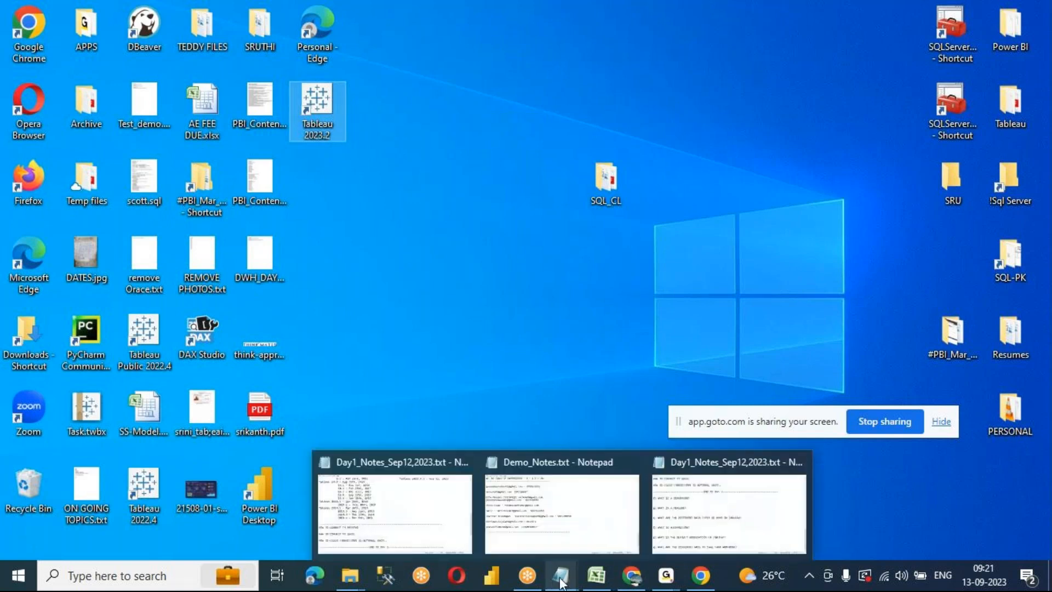
left_click(657, 498)
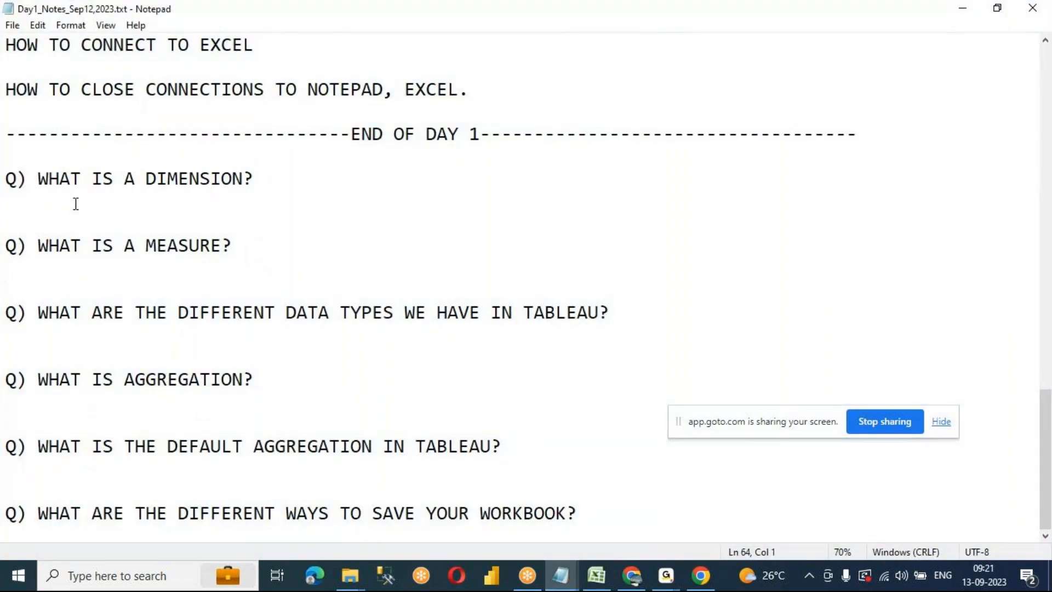
left_click_drag(7, 180, 593, 509)
key("ctrl+c")
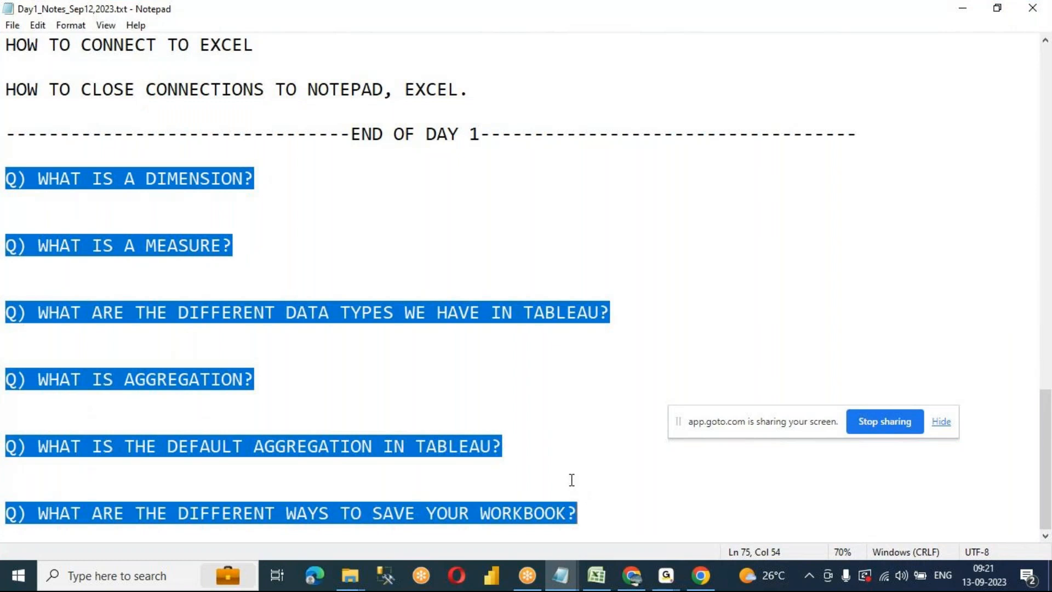
left_click(953, 11)
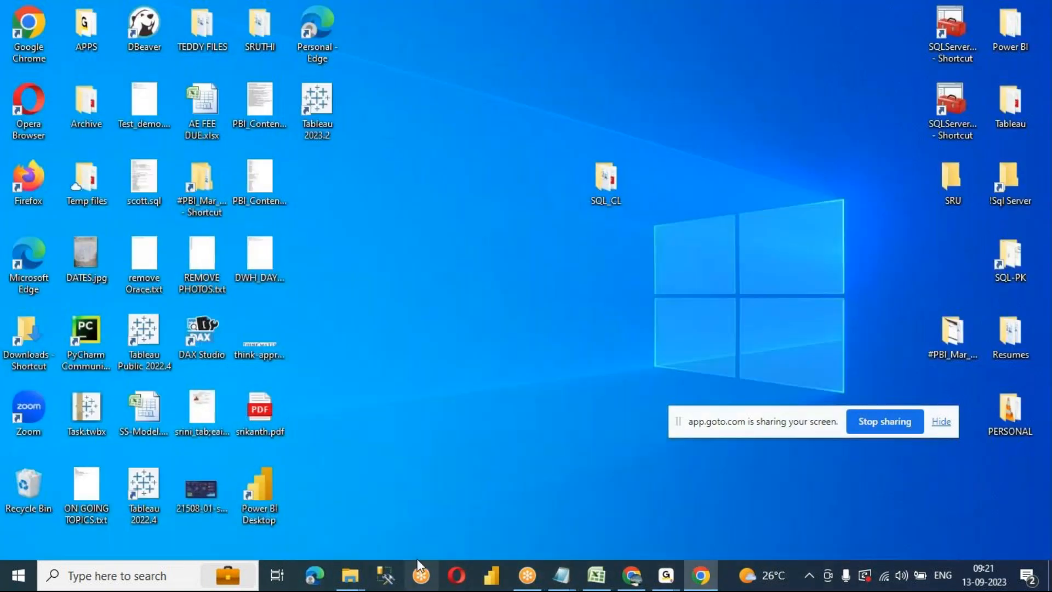
Create a folder named Day2_Sep13 inside the #Sep11-2023-TABLEAU folder and open it
mouse_move(353, 580)
left_click(264, 462)
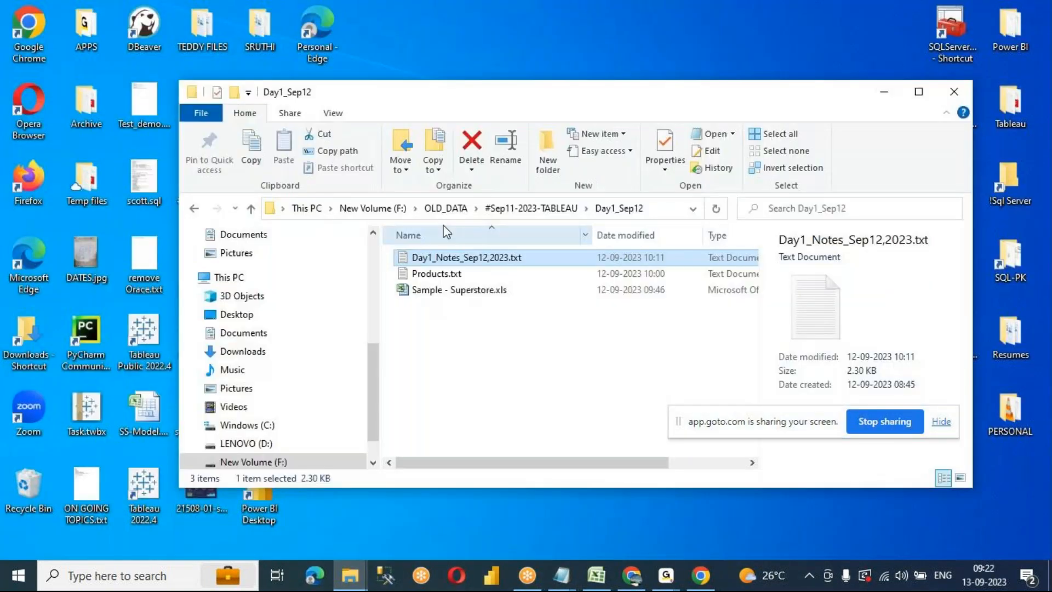
left_click(528, 209)
left_click(481, 359)
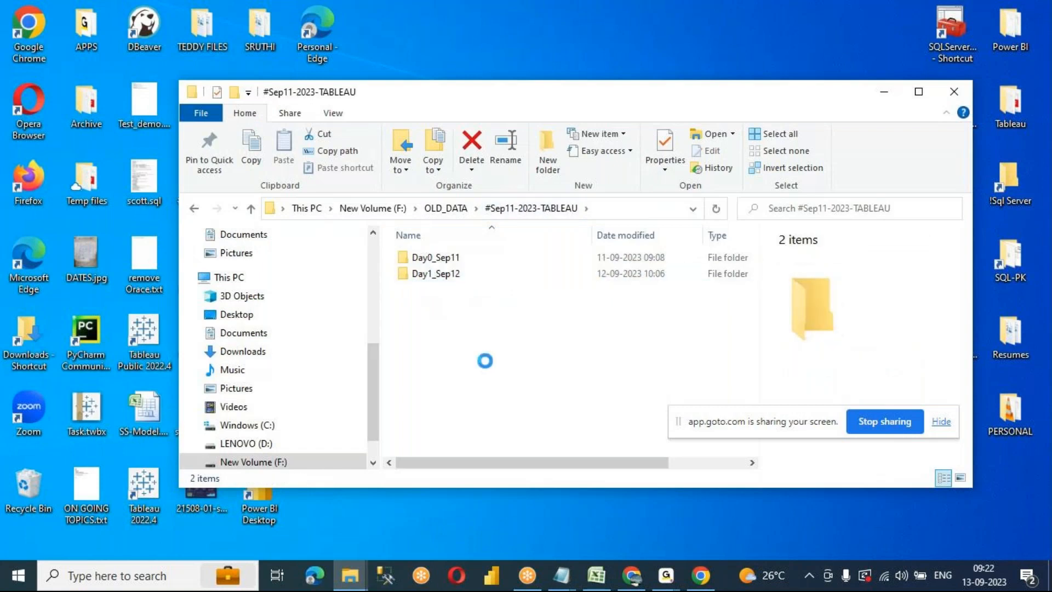
right_click(525, 351)
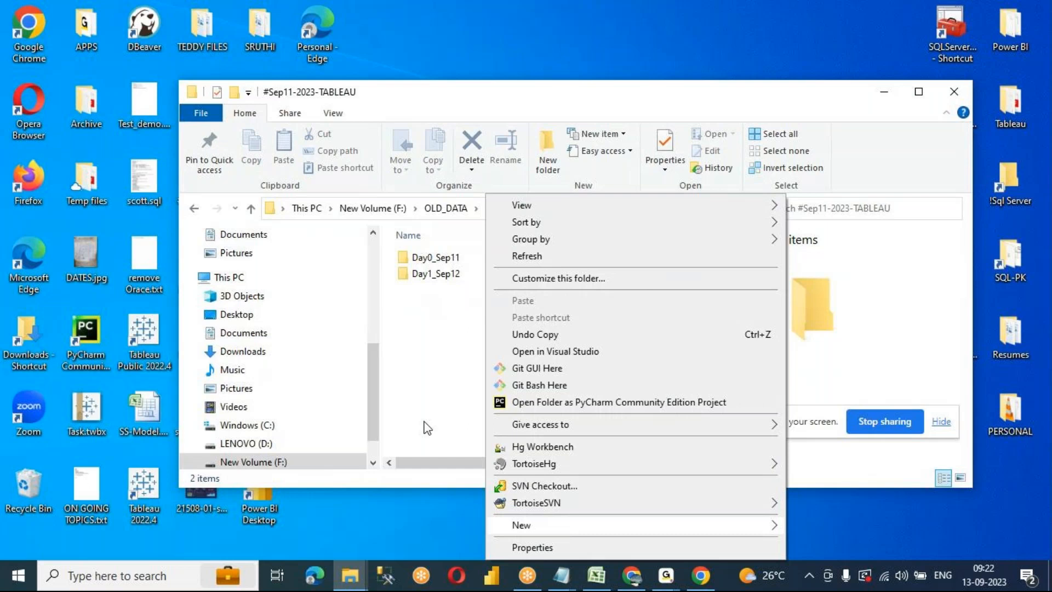
mouse_move(685, 525)
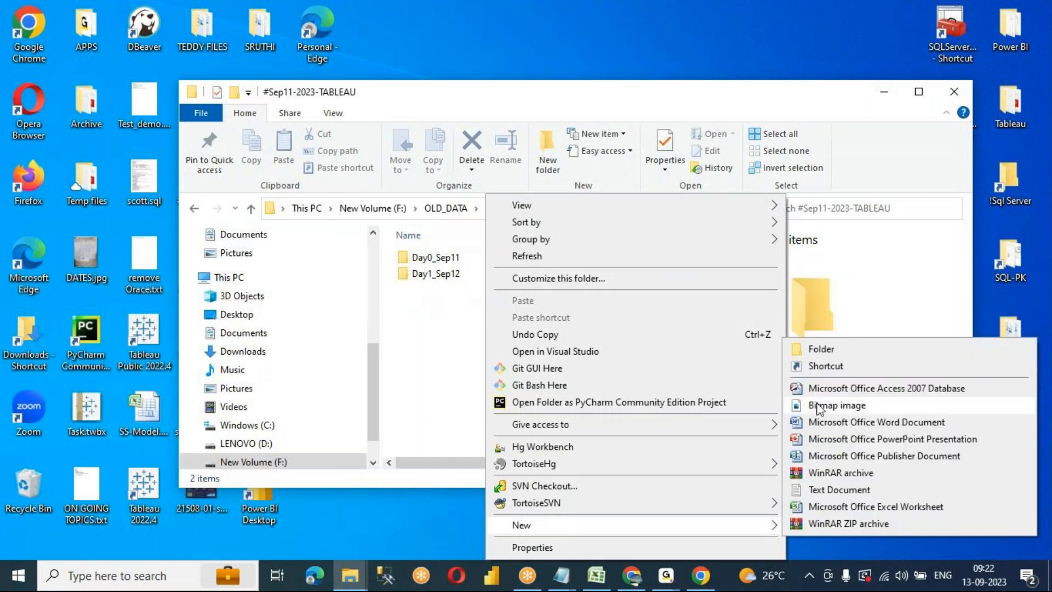
left_click(830, 348)
type("Da")
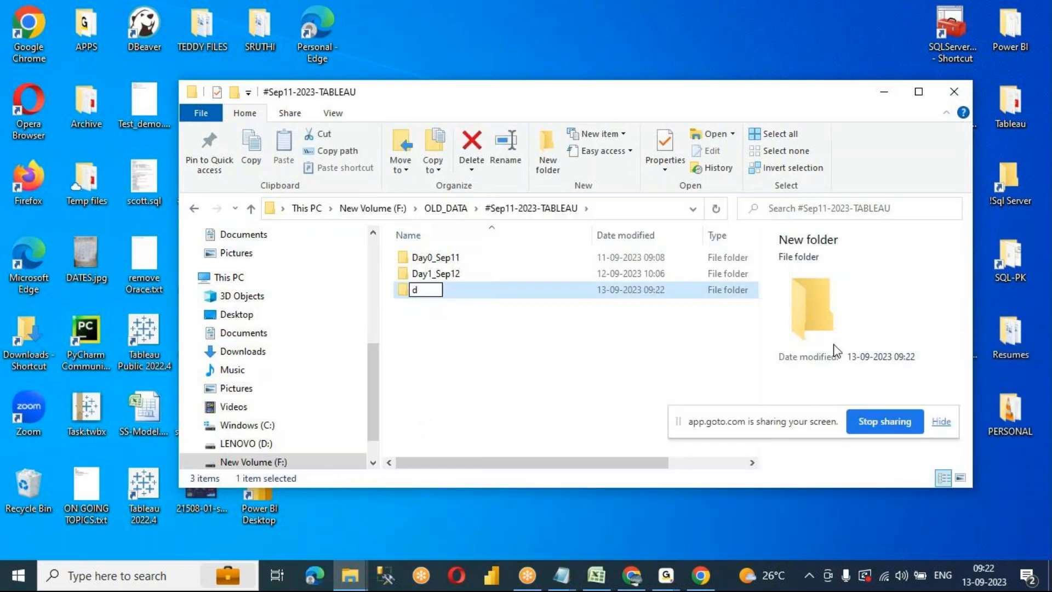
type("y2_S")
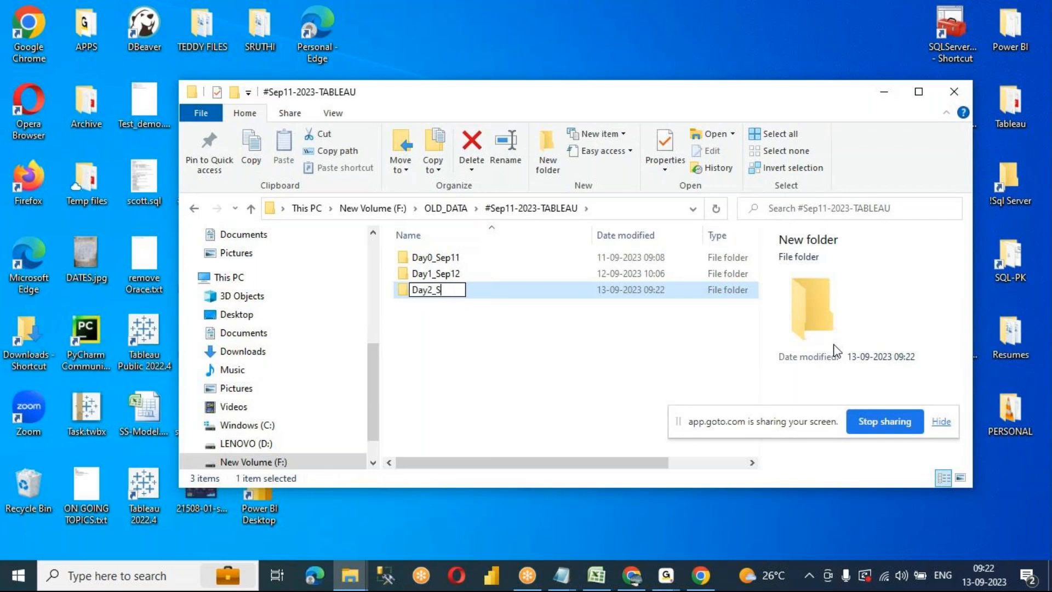
type("ep13")
key("Return")
key("Return")
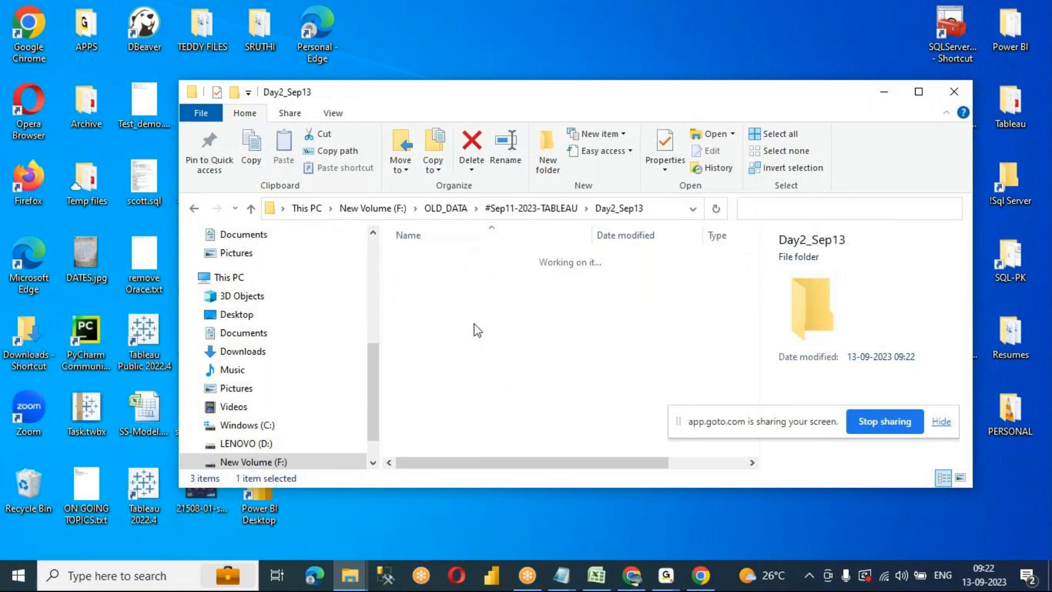
Create a text document named Day2_Sep13.txt in the Day2_Sep13 folder
right_click(477, 324)
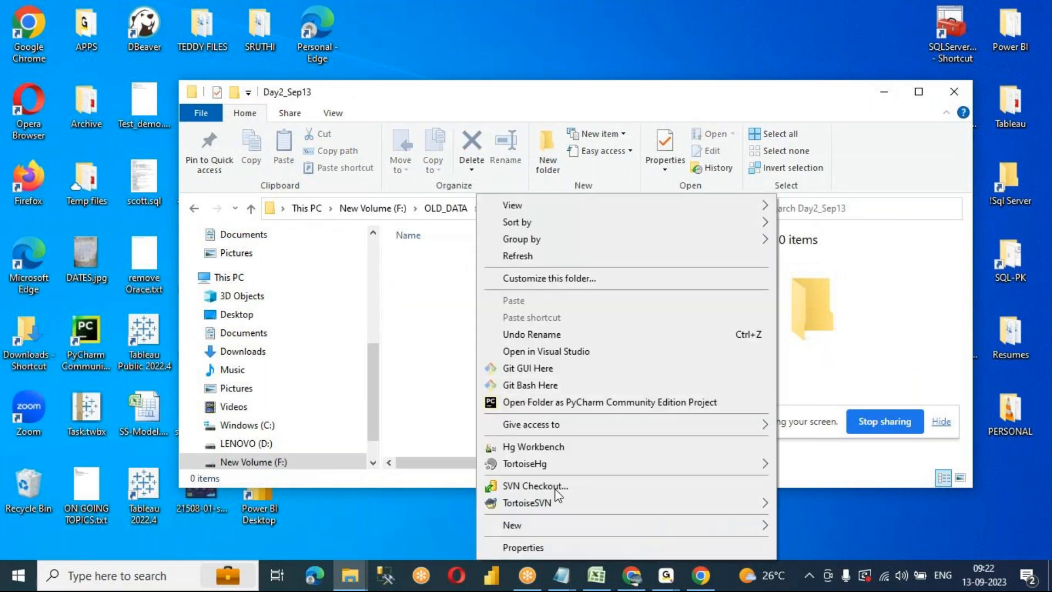
mouse_move(554, 525)
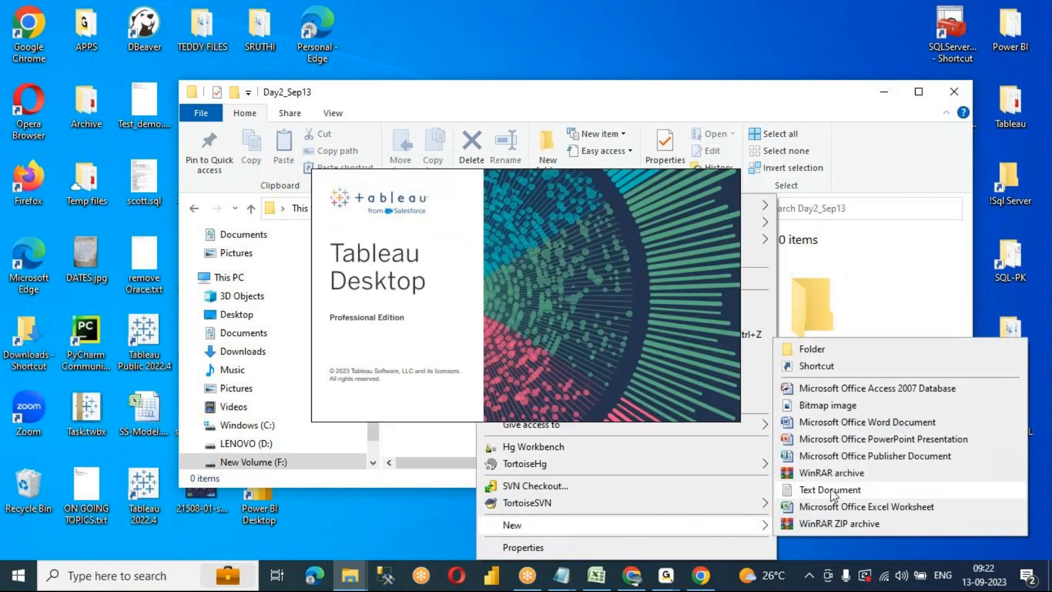
left_click(833, 490)
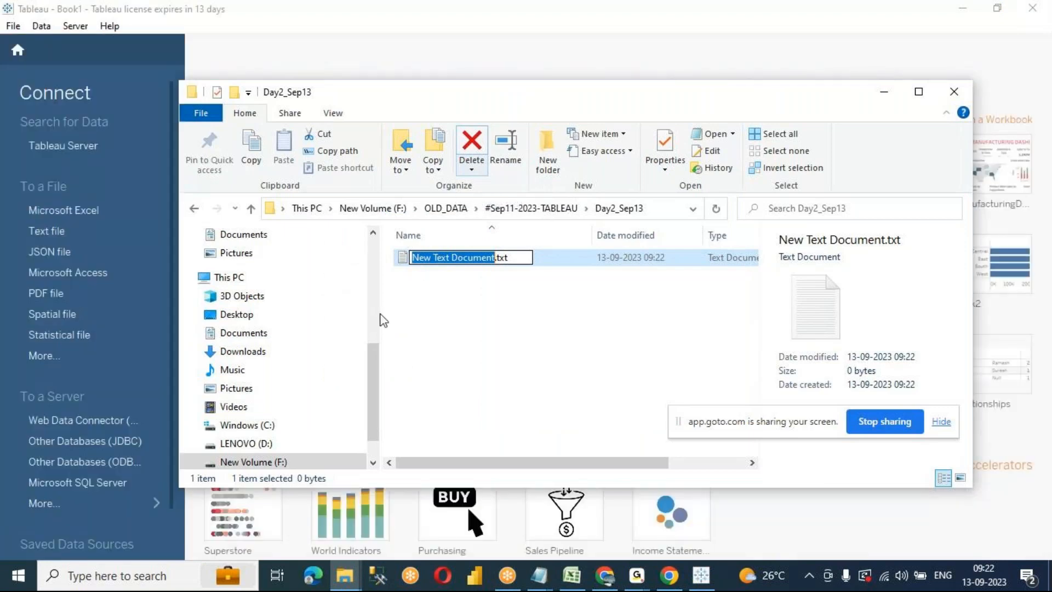
type("Day")
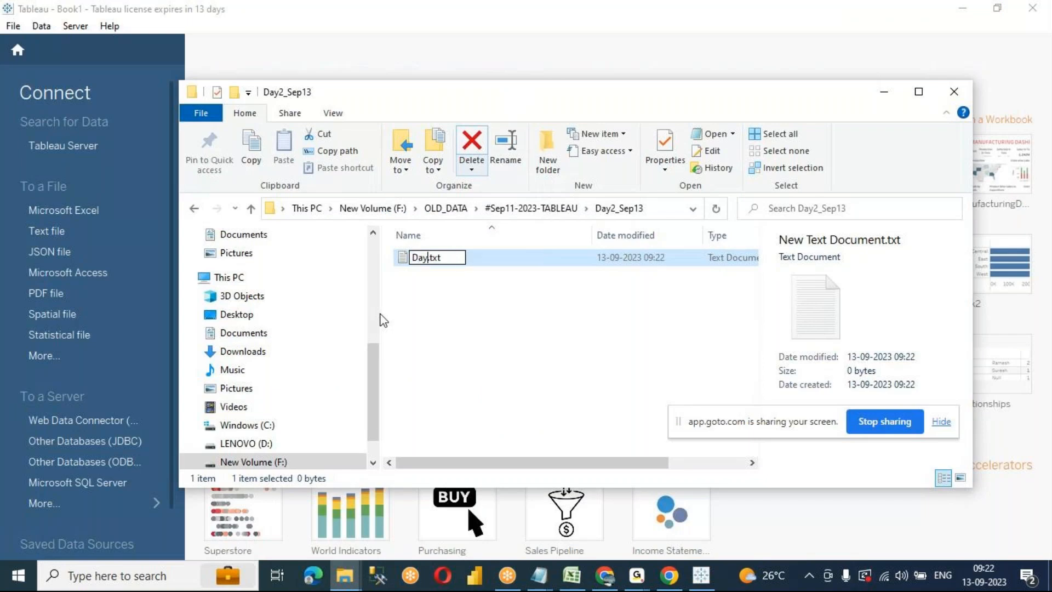
type("2_")
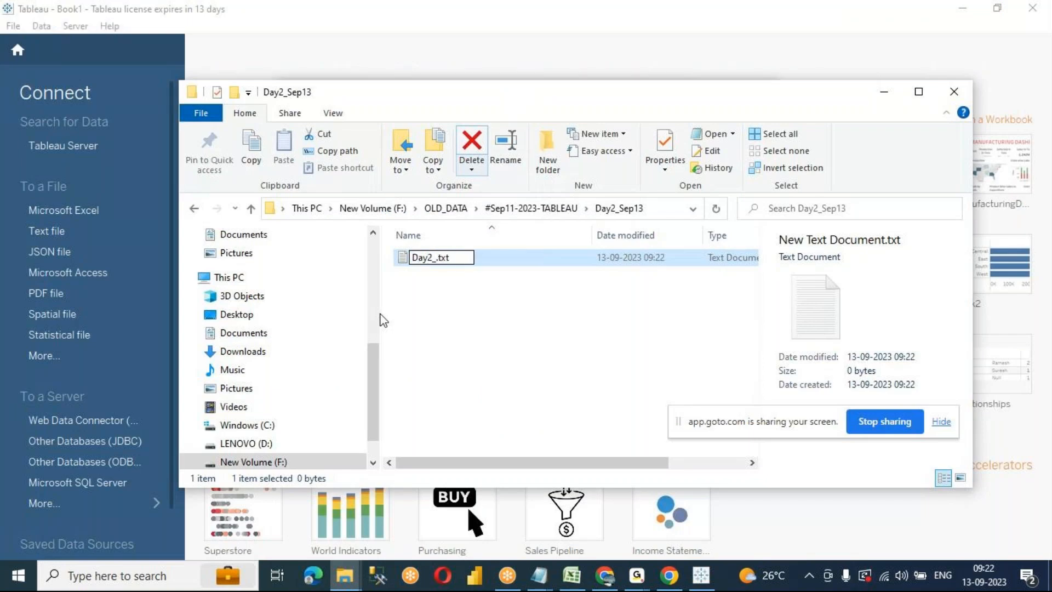
type("Sep13")
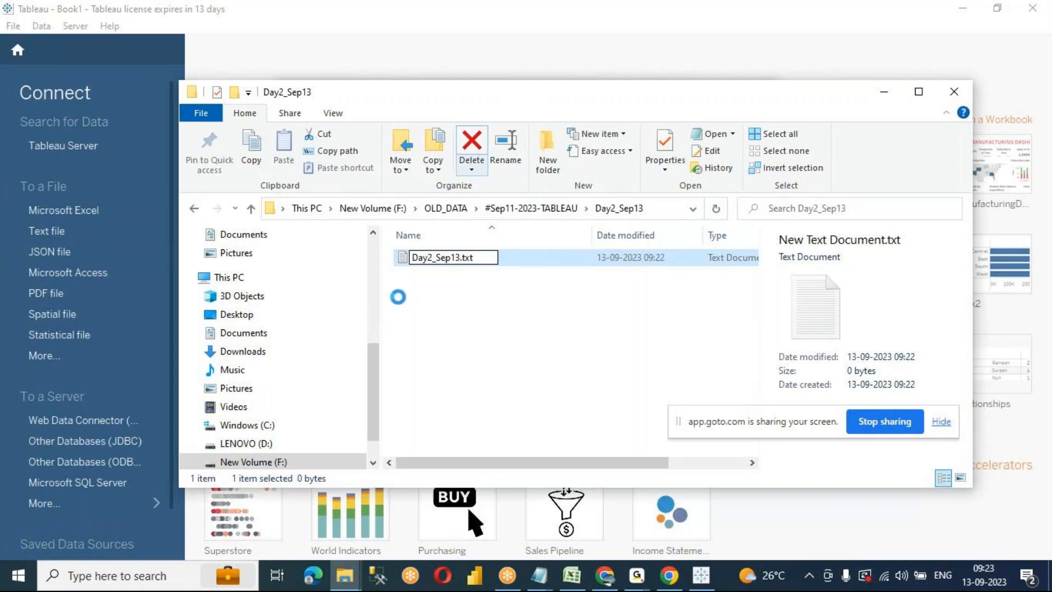
key("Return")
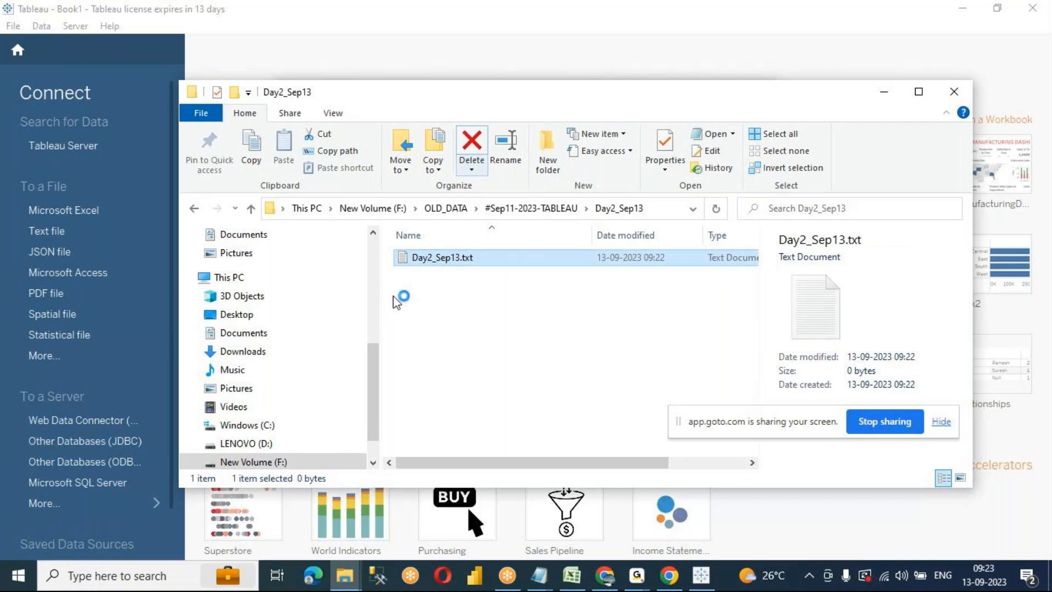
Paste the copied questions into Day2_Sep13.txt, and minimise the document and folder windows to return to Tableau
key("Return")
left_click(425, 216)
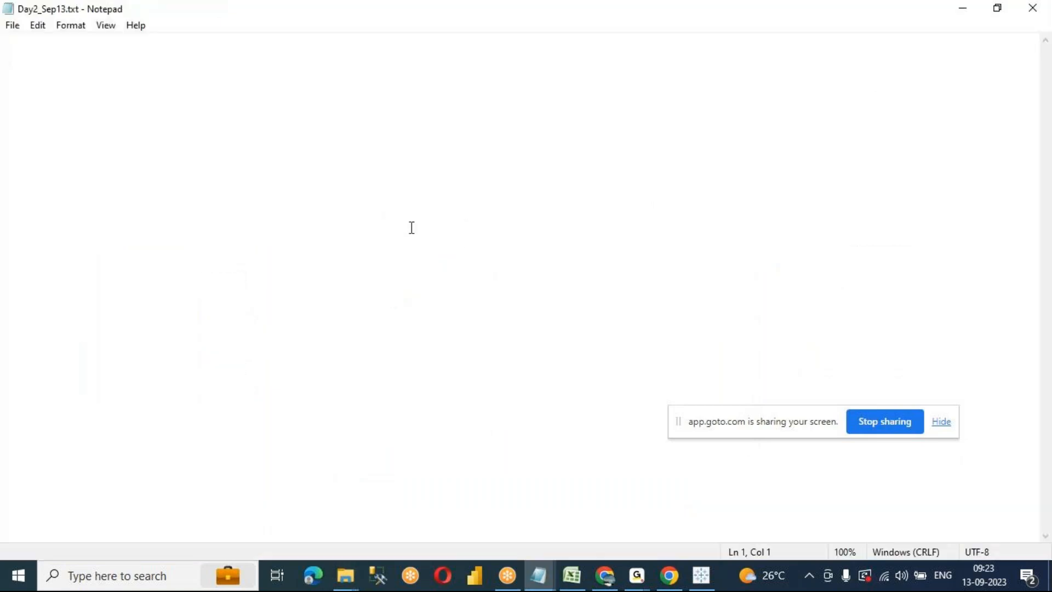
key("ctrl+v")
left_click(601, 104)
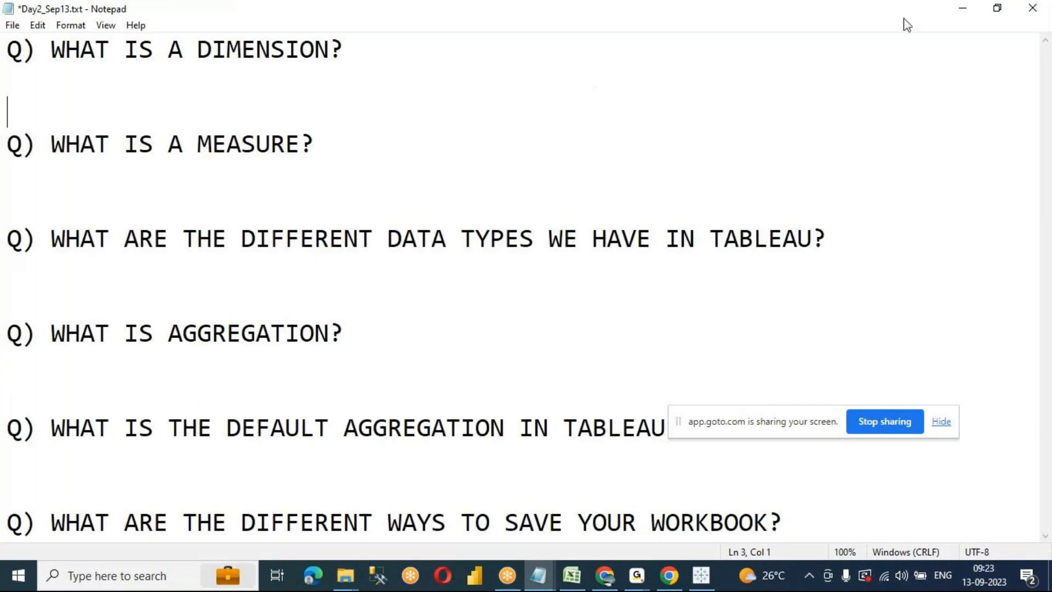
left_click(962, 12)
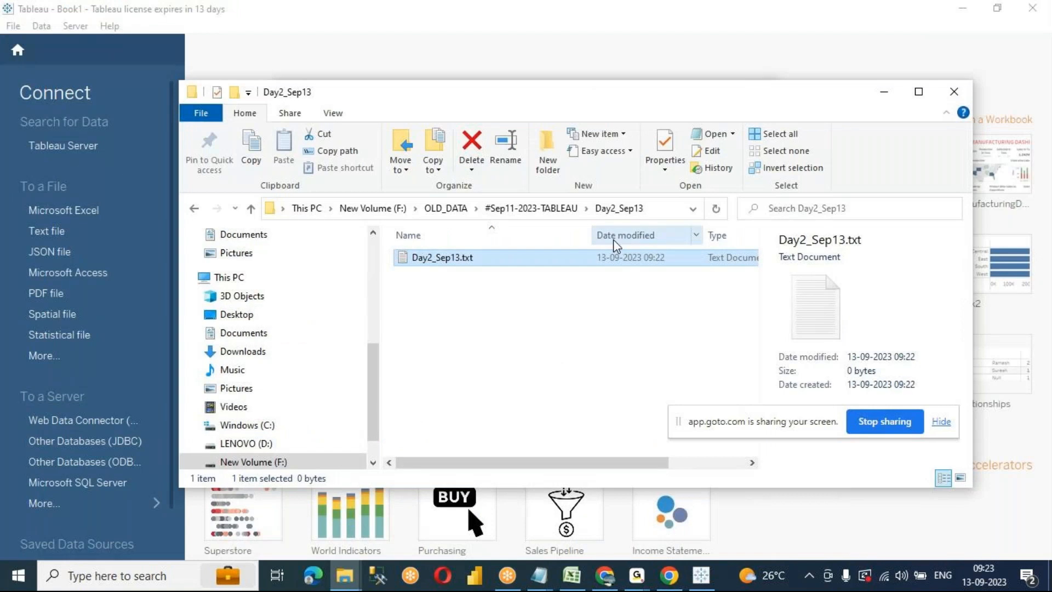
left_click(884, 92)
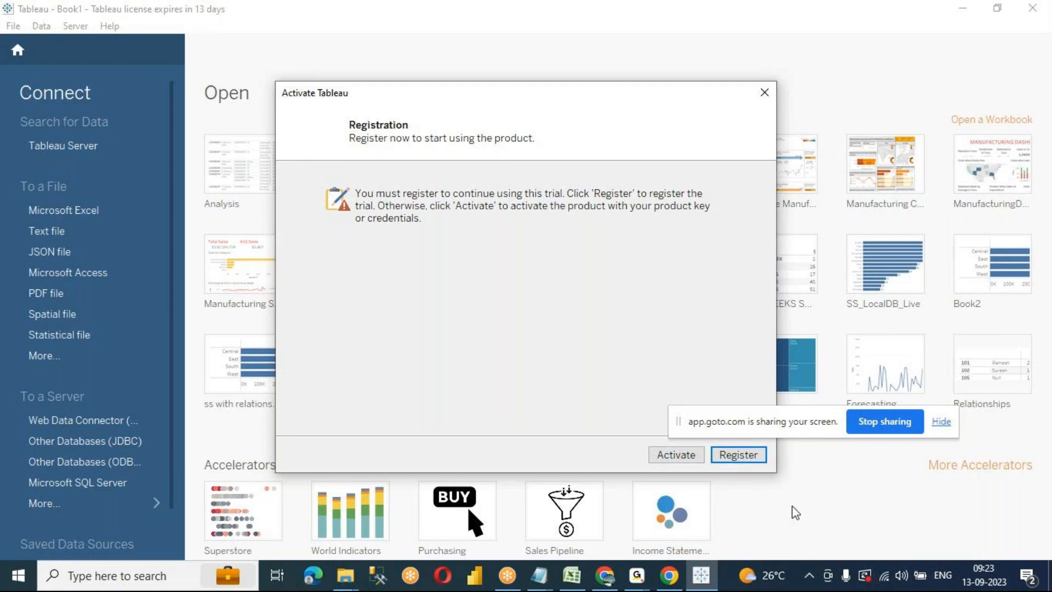
Register the Tableau trial with the user's e-mail address and continue to the start page
left_click(738, 456)
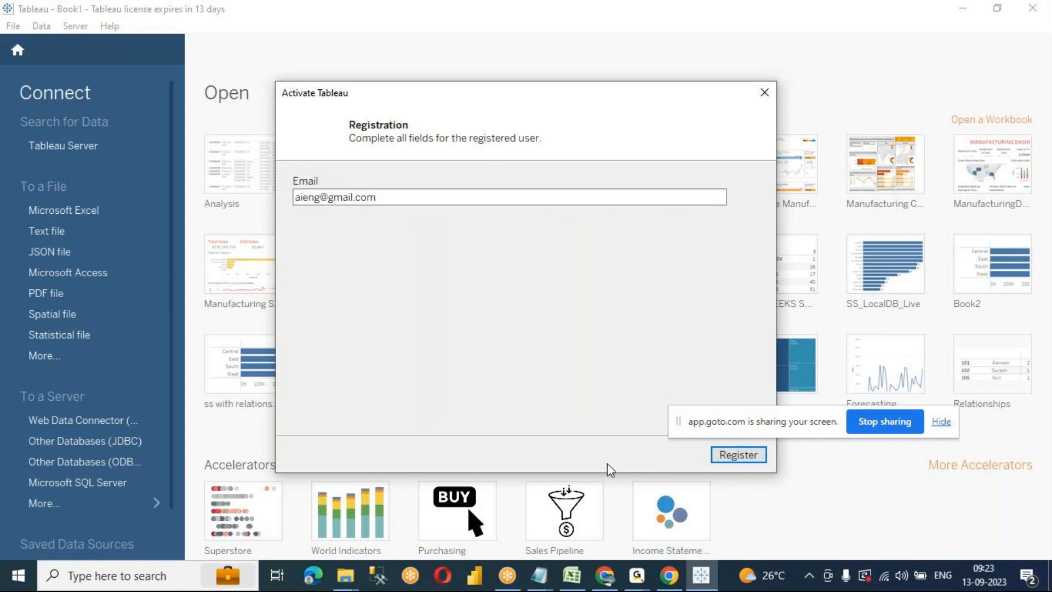
left_click(320, 197)
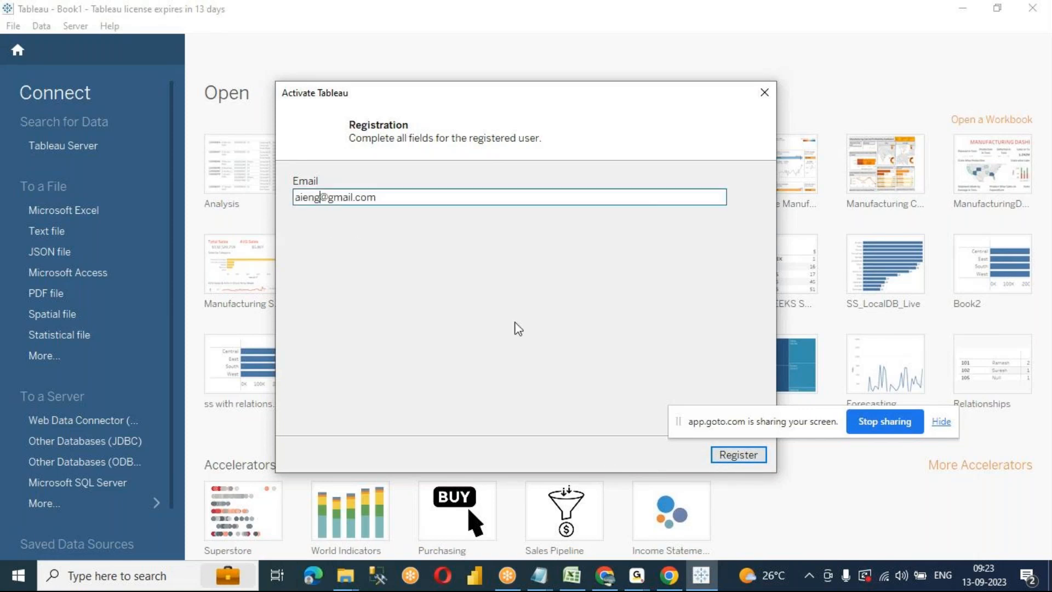
type("ineer8")
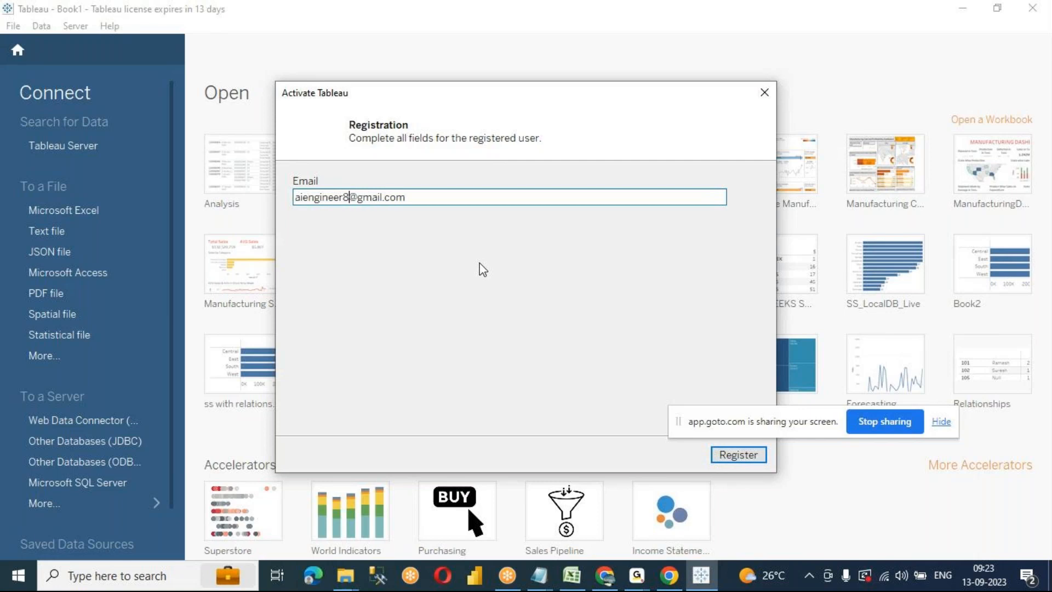
key("BackSpace")
type(".kpk")
left_click(723, 455)
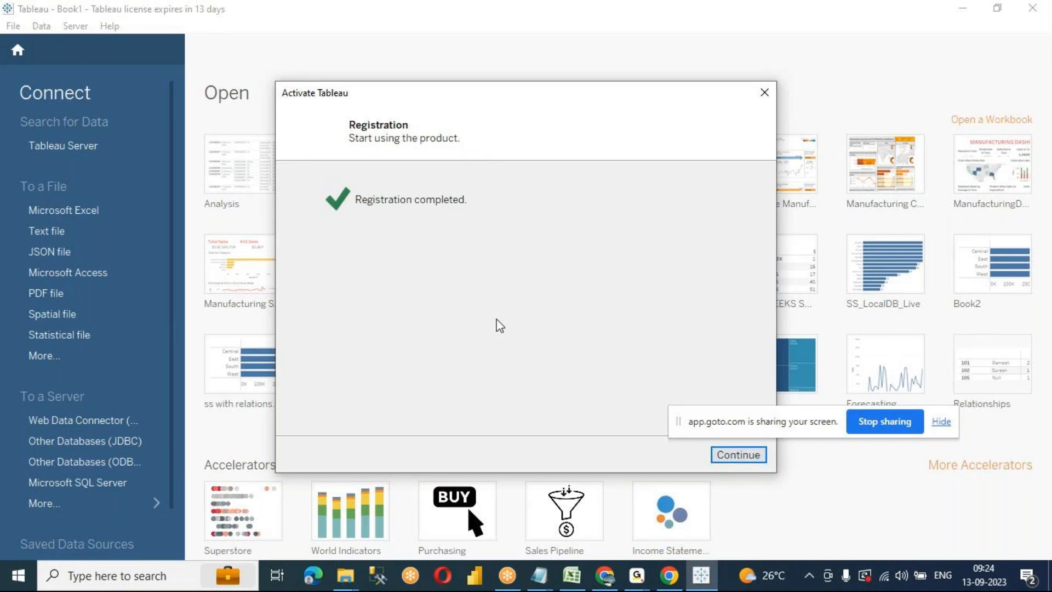
left_click(737, 457)
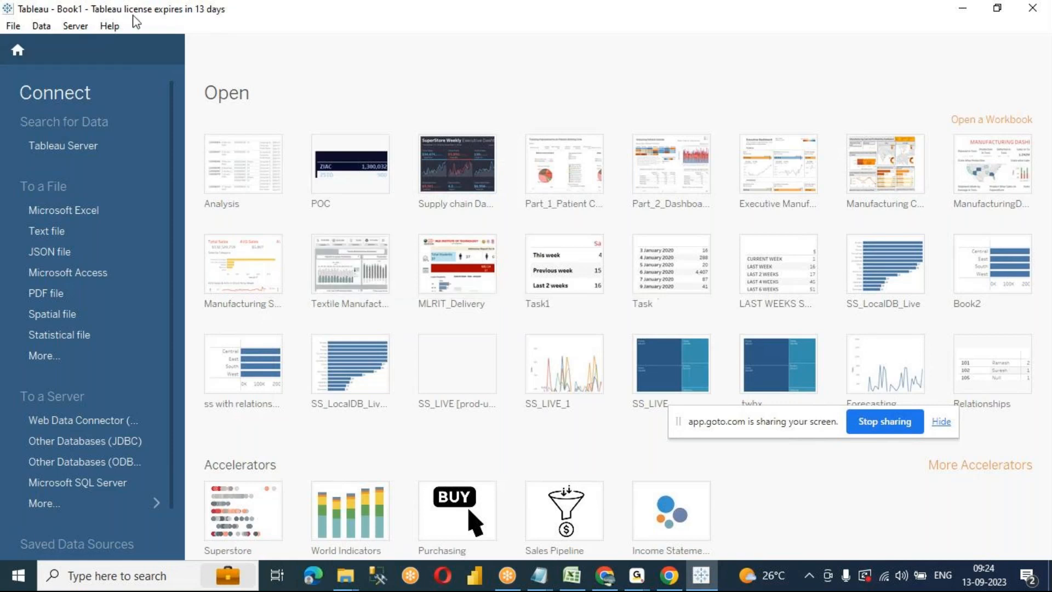
double_click(351, 12)
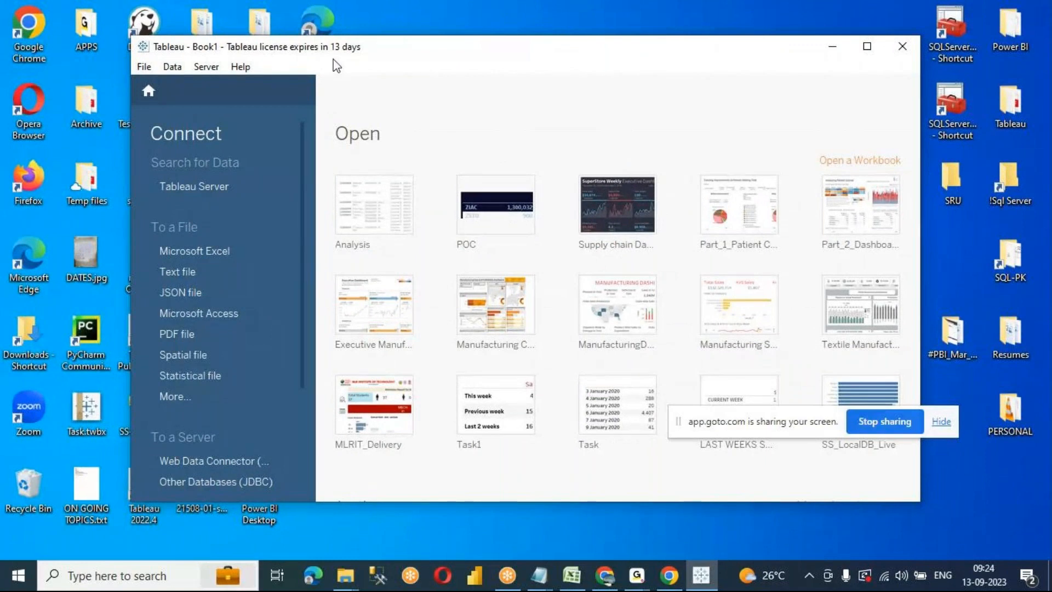
double_click(489, 52)
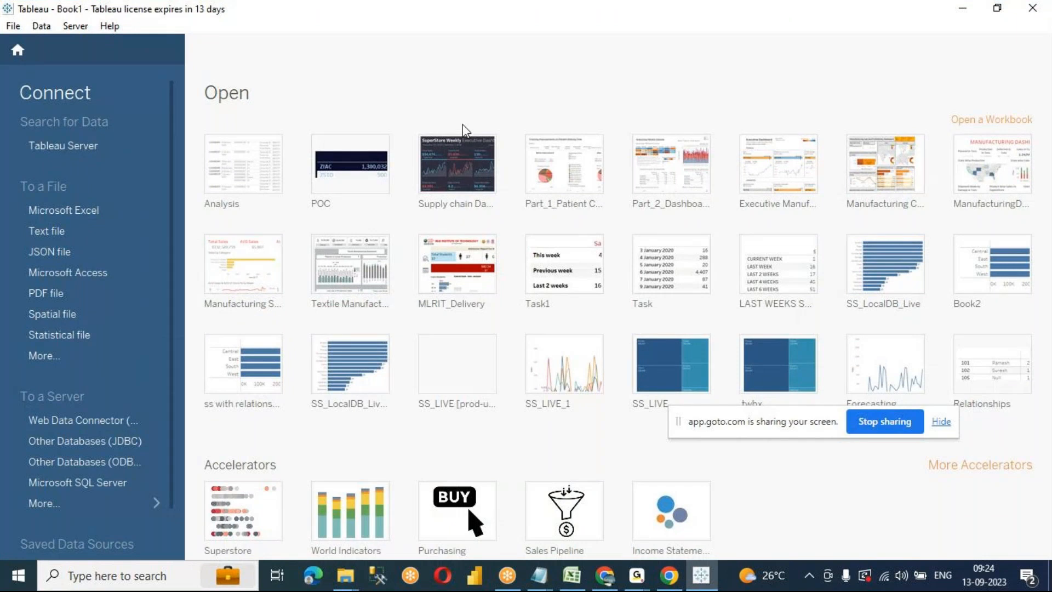
Copy Products.txt from the Day1_Sep12 folder into the Day2_Sep13 folder
mouse_move(345, 575)
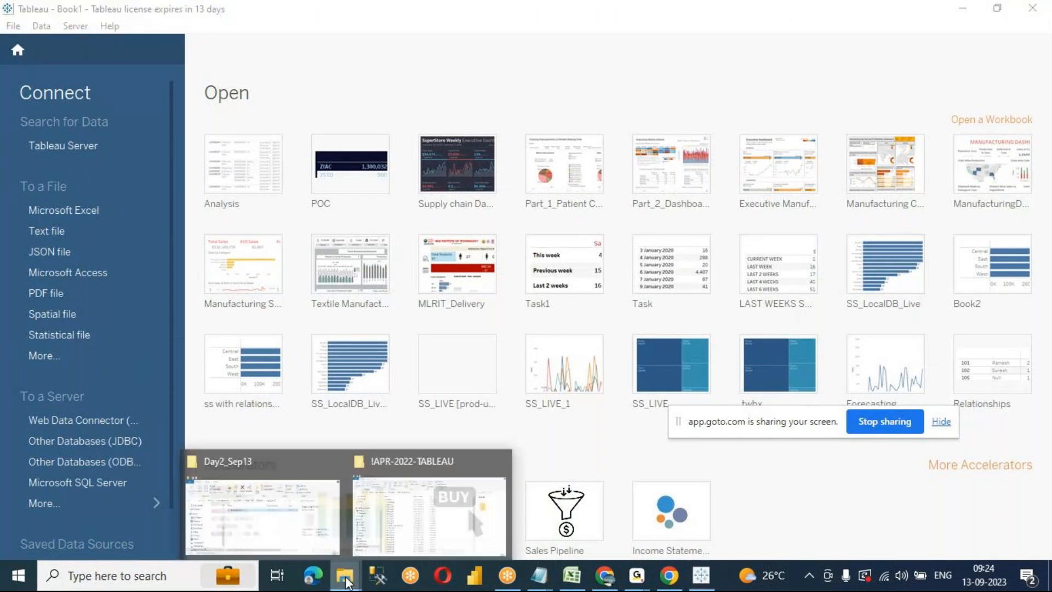
left_click(275, 463)
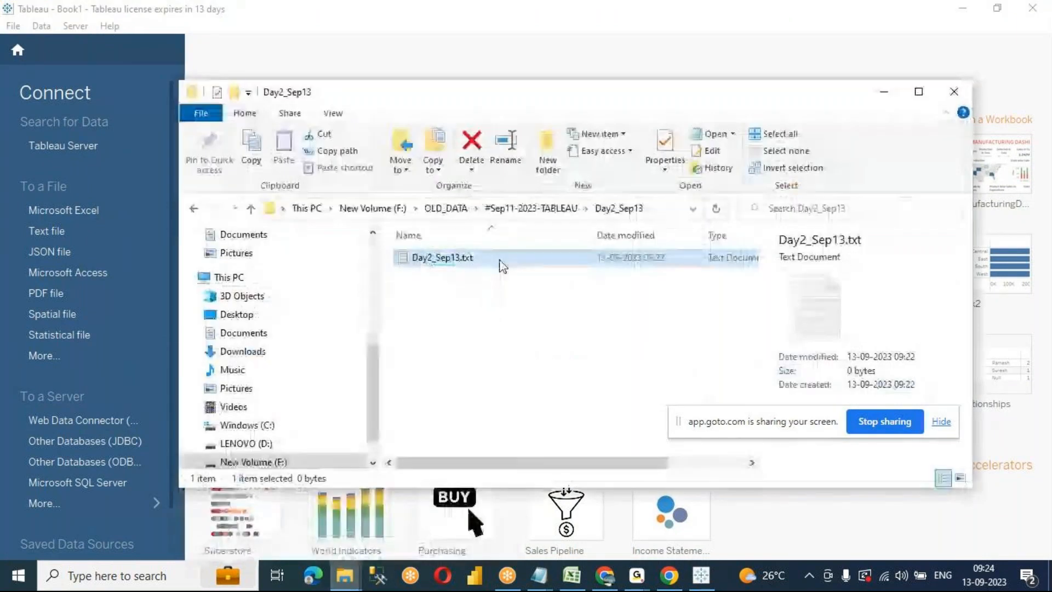
left_click(493, 208)
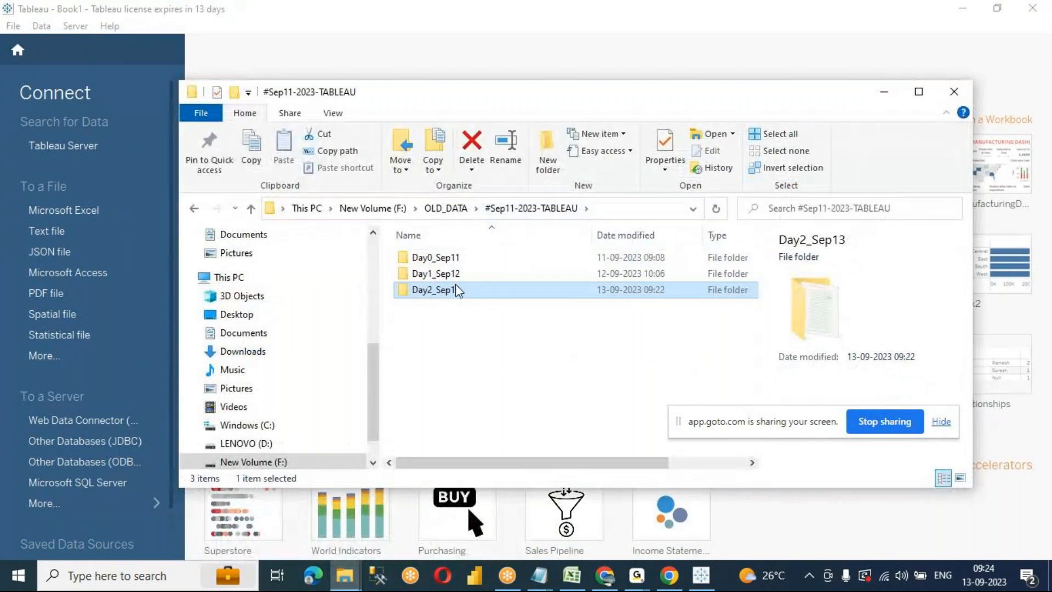
double_click(455, 274)
left_click(443, 277)
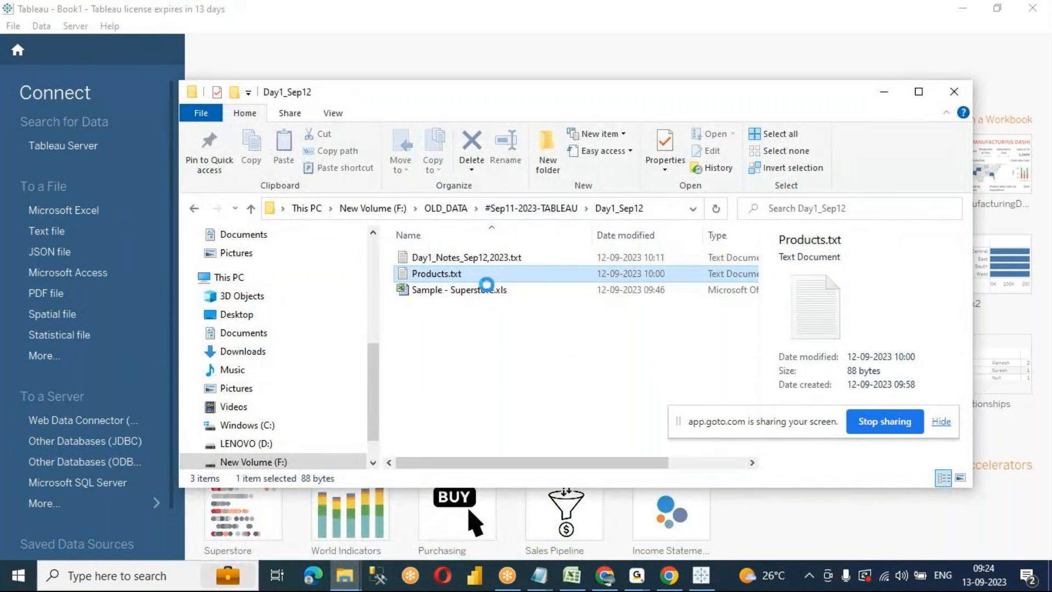
left_click(526, 213)
double_click(446, 291)
key("ctrl+v")
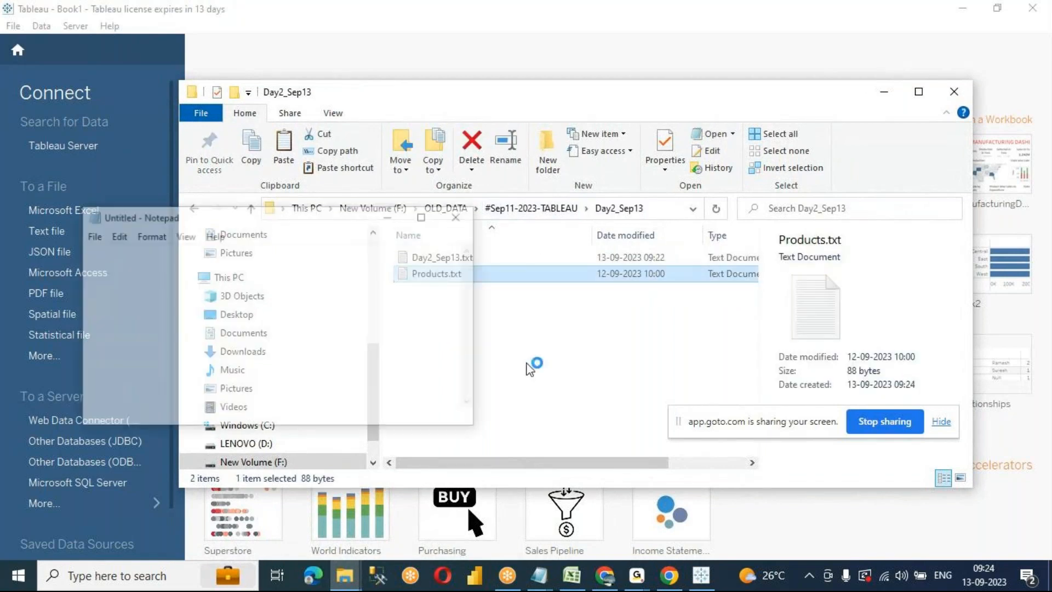
Review the comma-separated product, sales and profit rows in the copied Products.txt, with the folder window minimised
left_click_drag(426, 395, 14, 239)
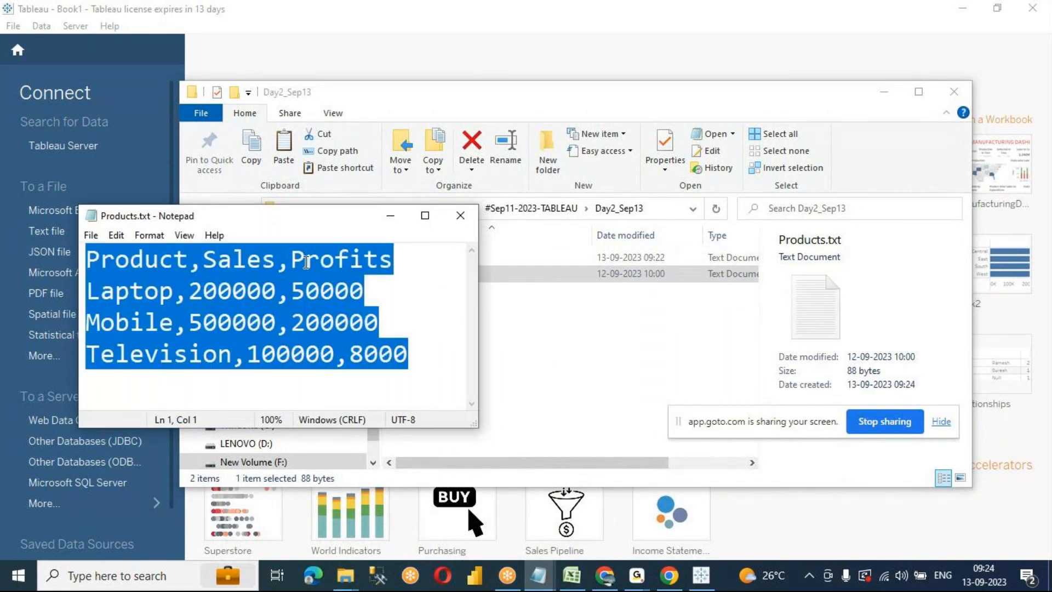
left_click(406, 352)
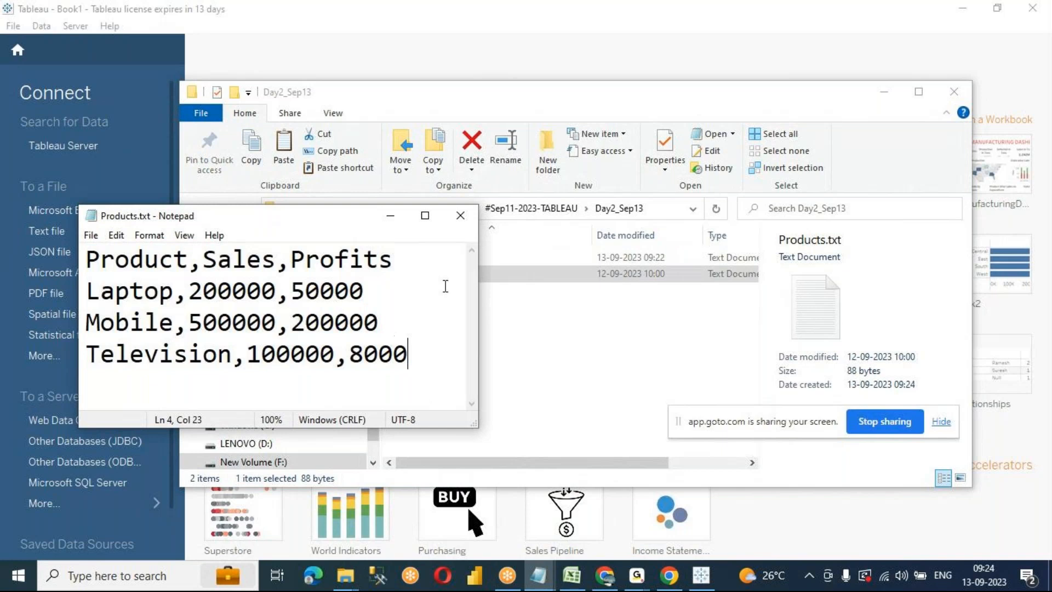
left_click(882, 92)
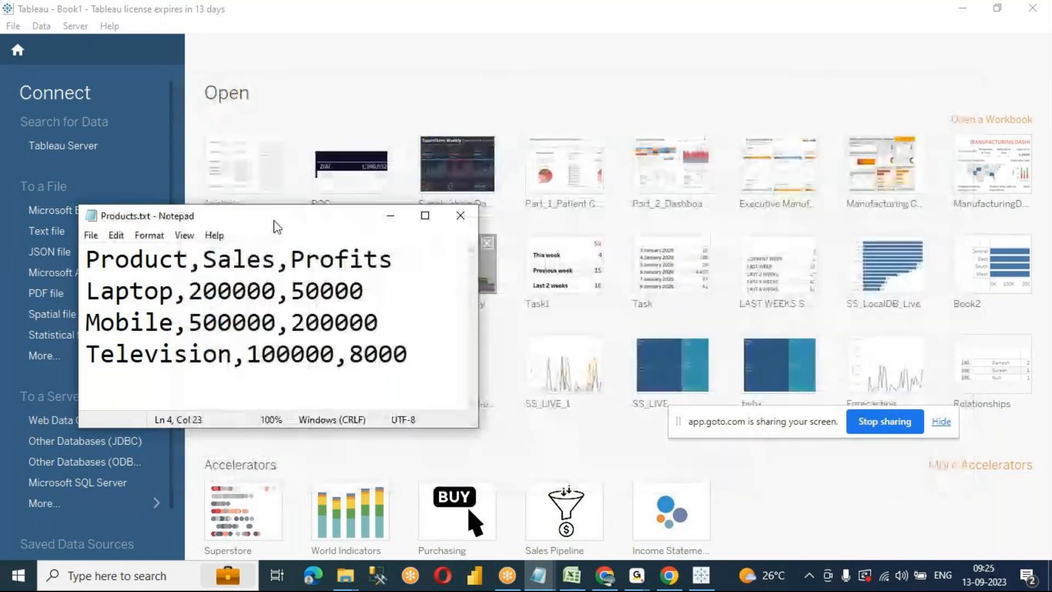
left_click_drag(277, 227, 587, 230)
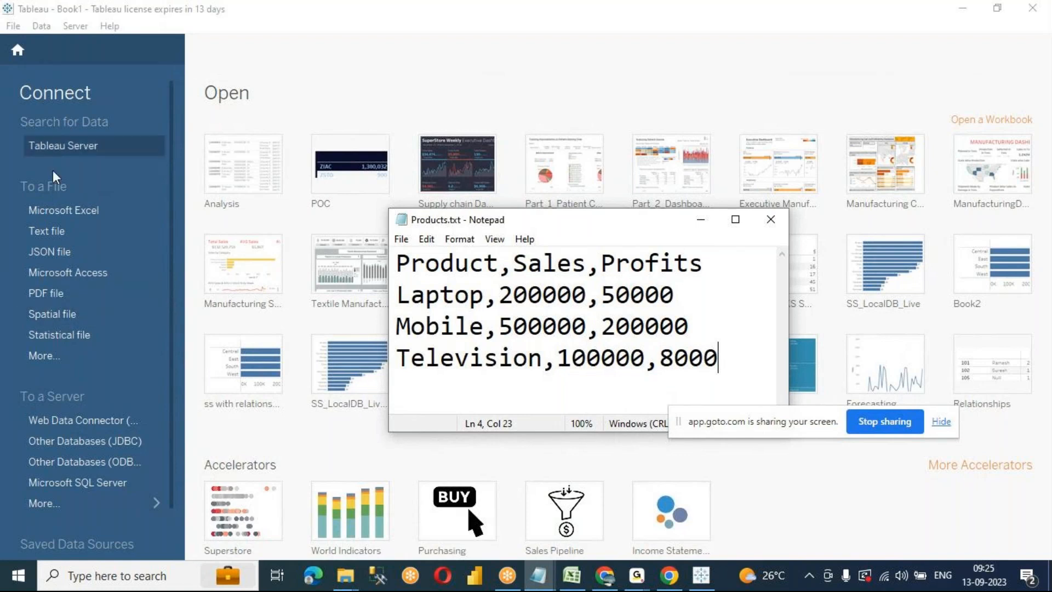
Connect Tableau to the text file Products.txt in F:\OLD_DATA\#Sep11-2023-TABLEAU\Day2_Sep13
left_click(55, 231)
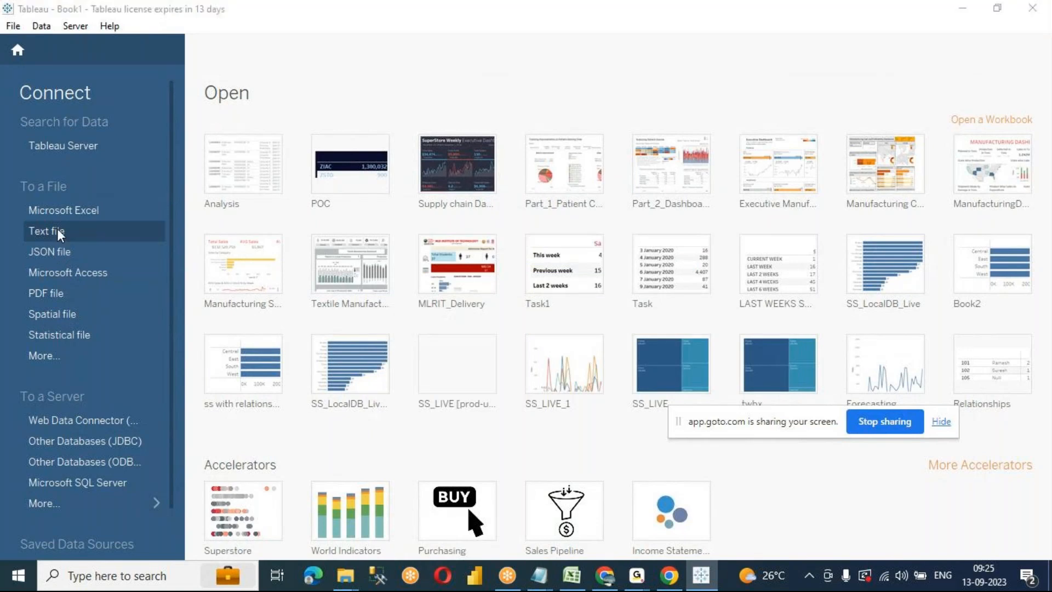
left_click(51, 229)
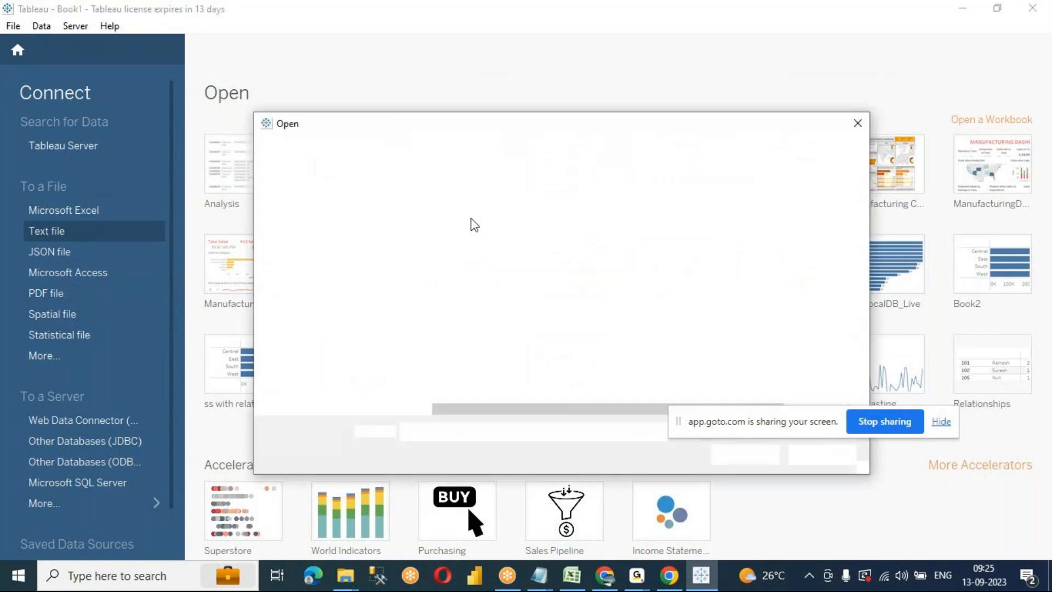
scroll(371, 352, "down", 4)
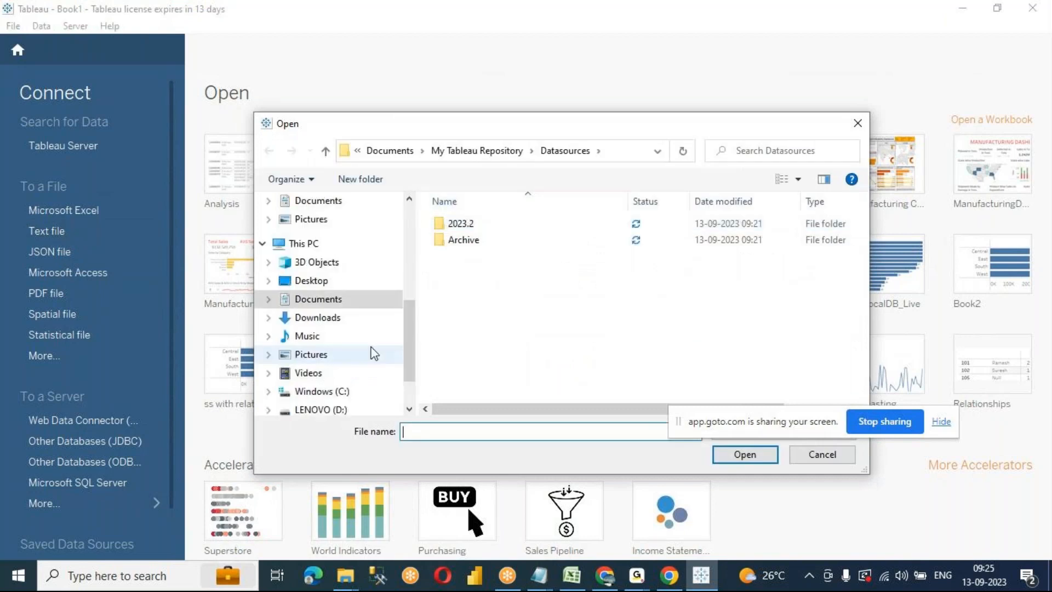
left_click(340, 367)
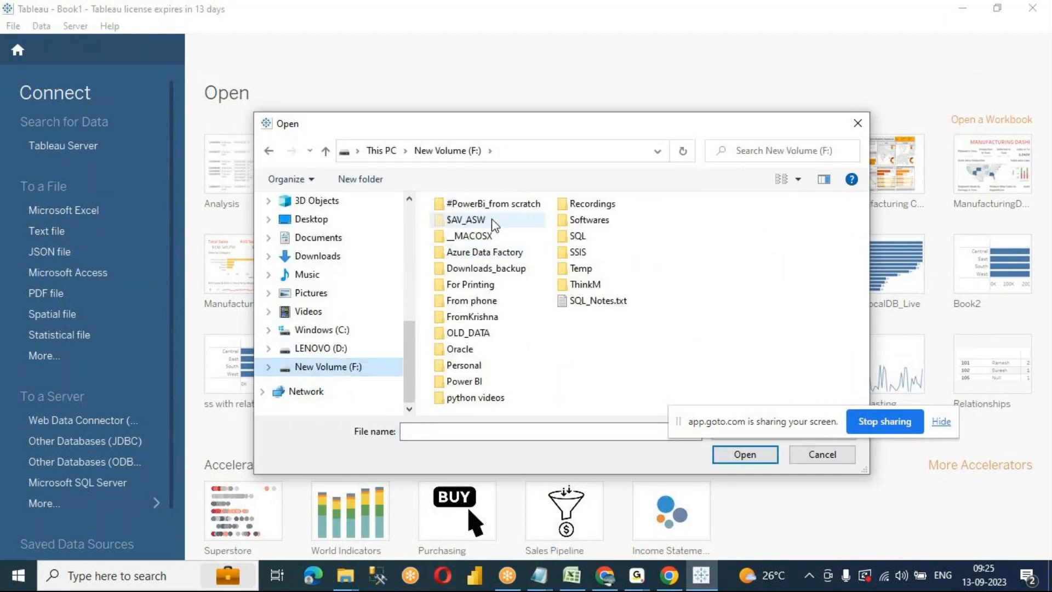
double_click(468, 332)
scroll(495, 298, "down", 5)
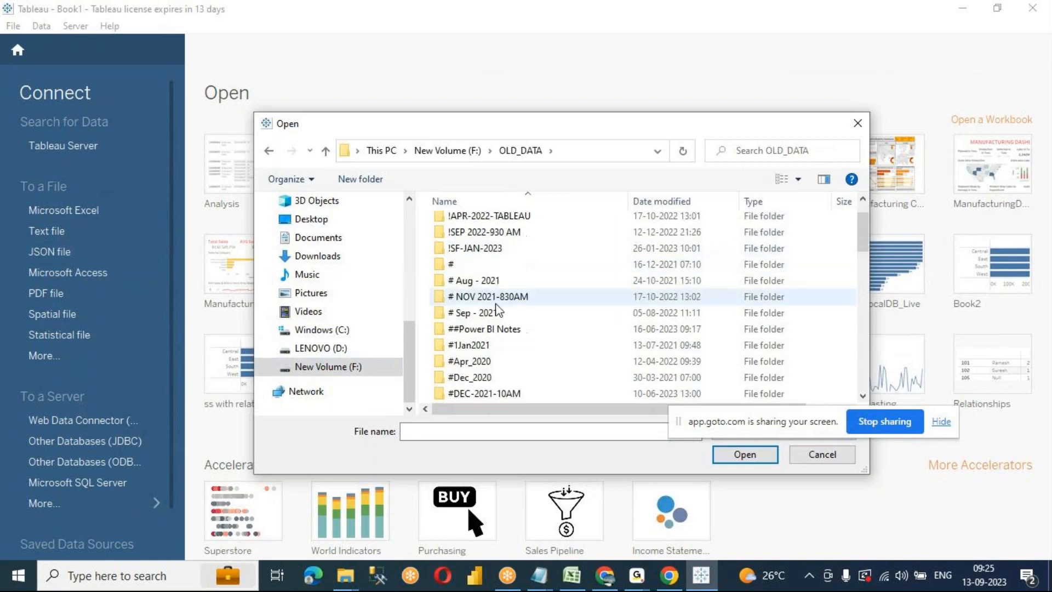
double_click(426, 272)
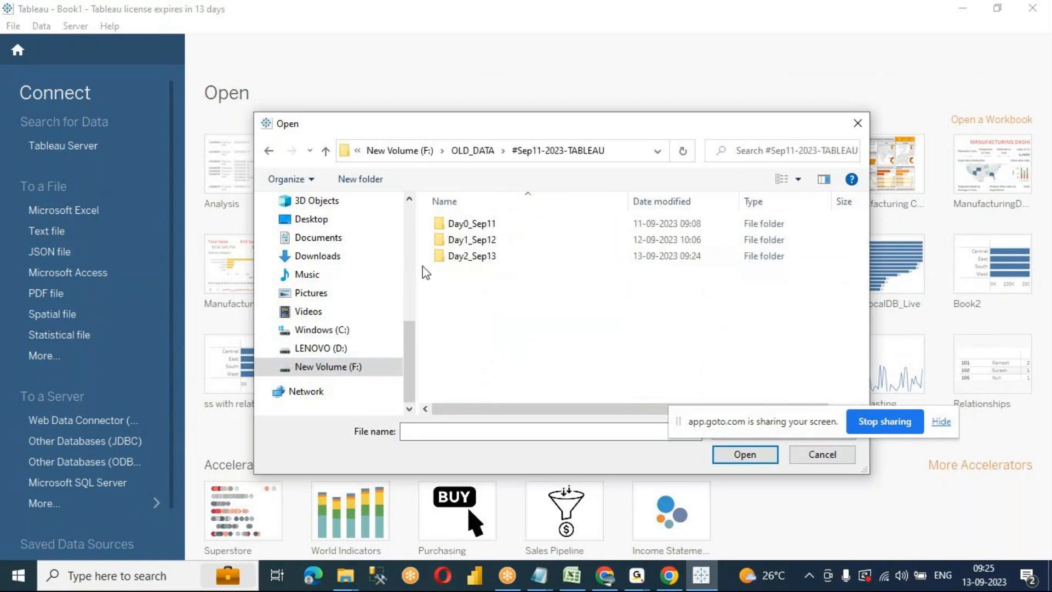
double_click(475, 257)
left_click(470, 243)
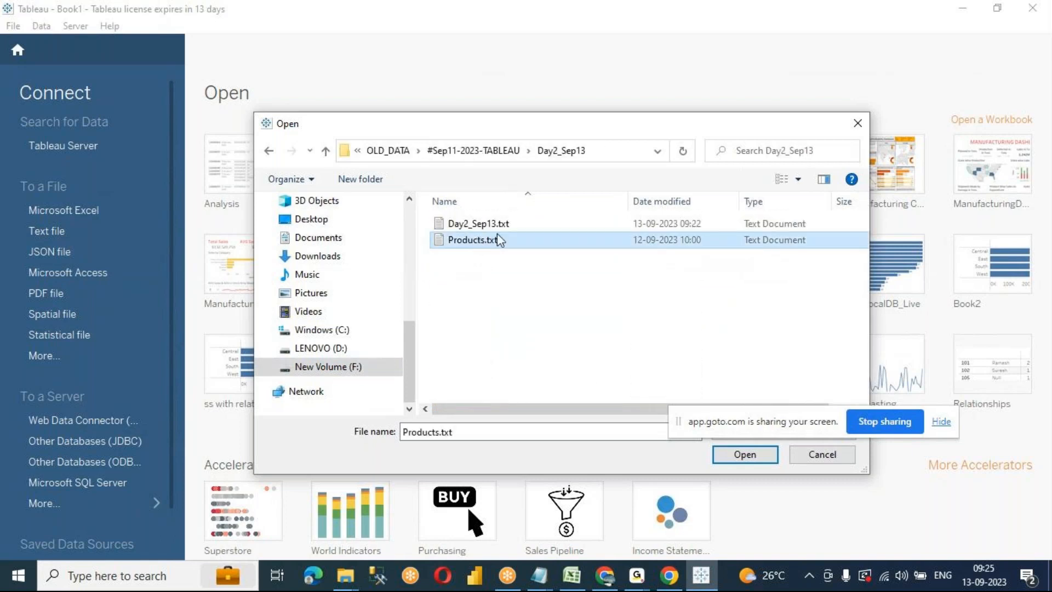
left_click(743, 456)
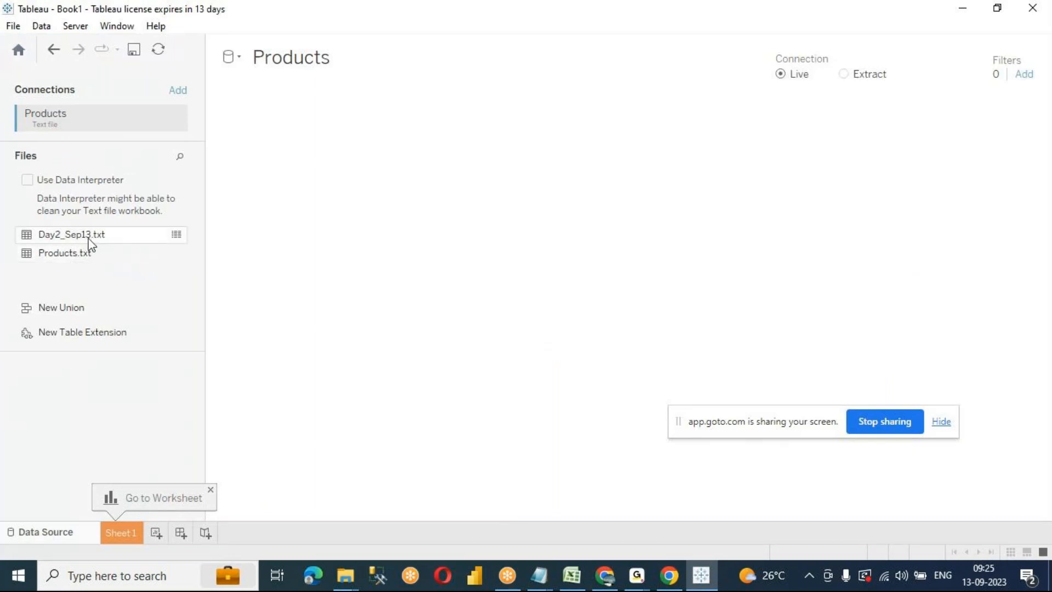
Add the Products.txt table to the data source canvas, and collapse the Show Me chart list on Sheet 1
left_click_drag(75, 242, 401, 138)
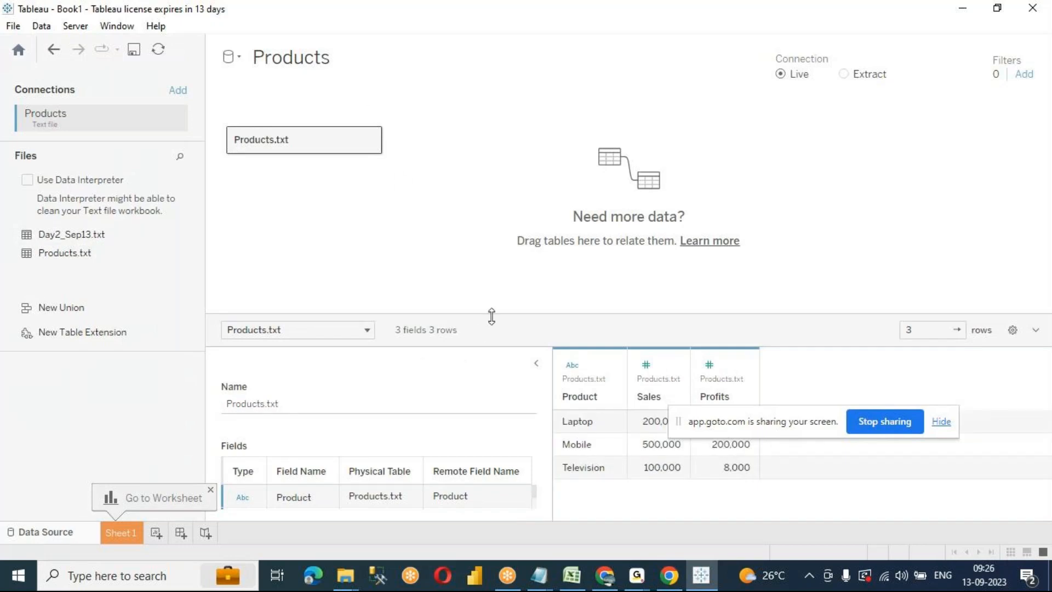
left_click_drag(493, 315, 493, 219)
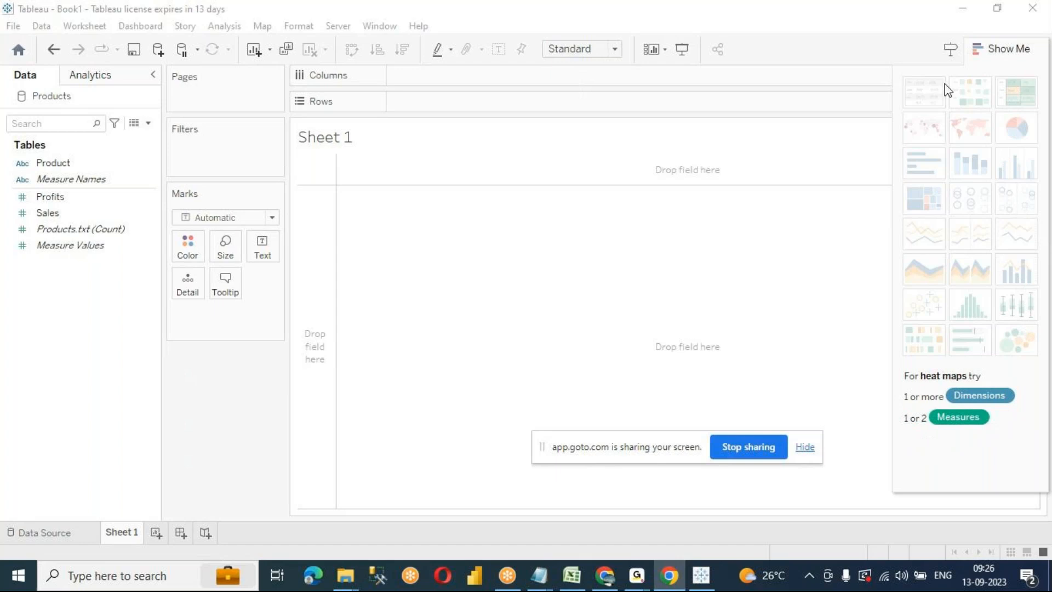
left_click(1011, 52)
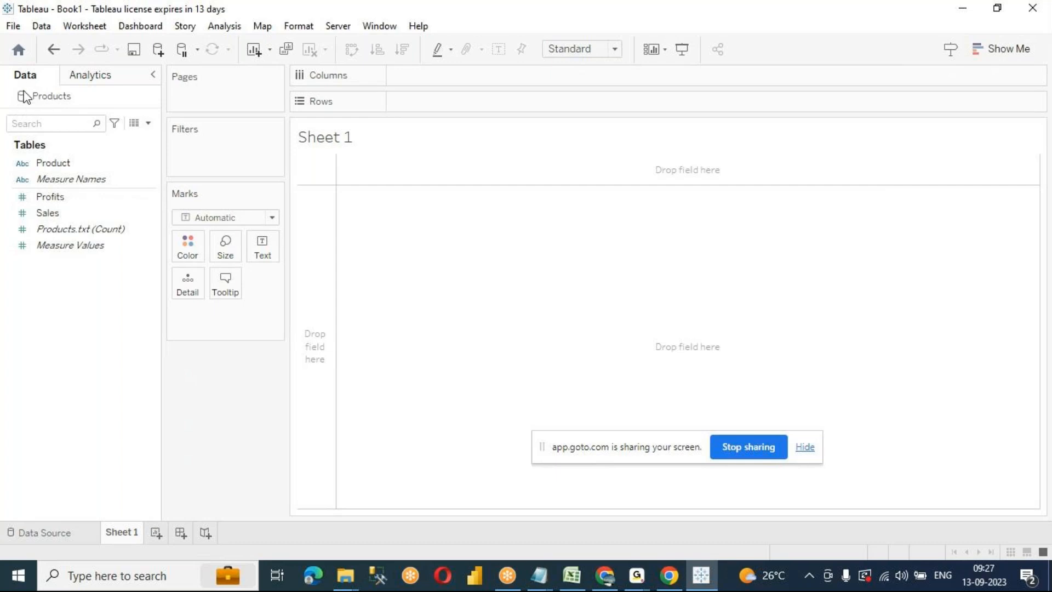
Switch to Day2_Sep13.txt in Notepad and add the question "Q) WHAT ARE THE CONNECTION TYPES IN TABLEAU?" above the first question
left_click(540, 576)
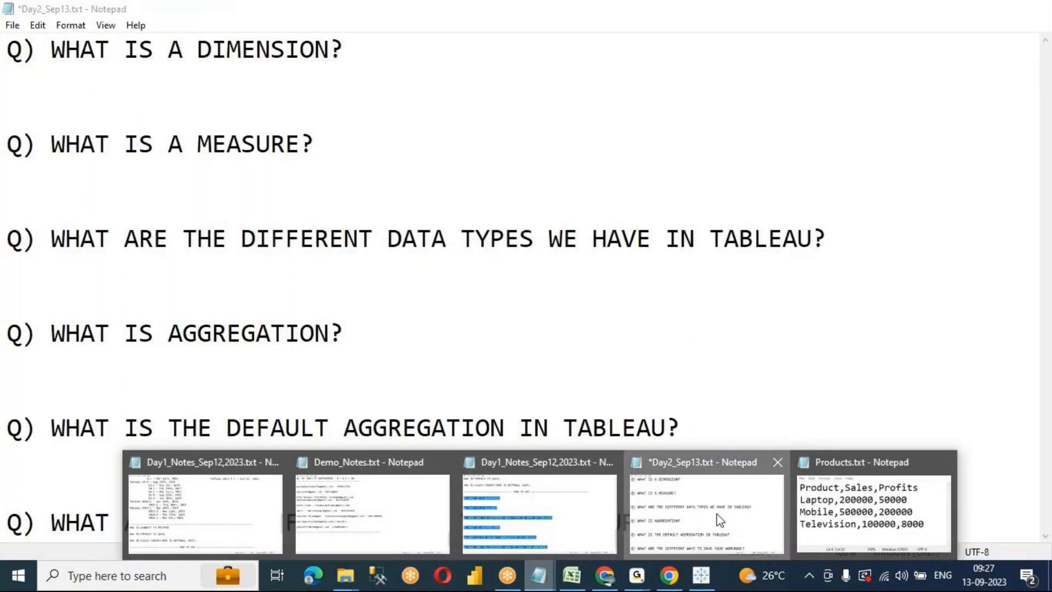
left_click(723, 520)
key("Up")
key("Up")
key("Return")
key("Return")
key("Return")
key("Up")
key("Up")
key("Up")
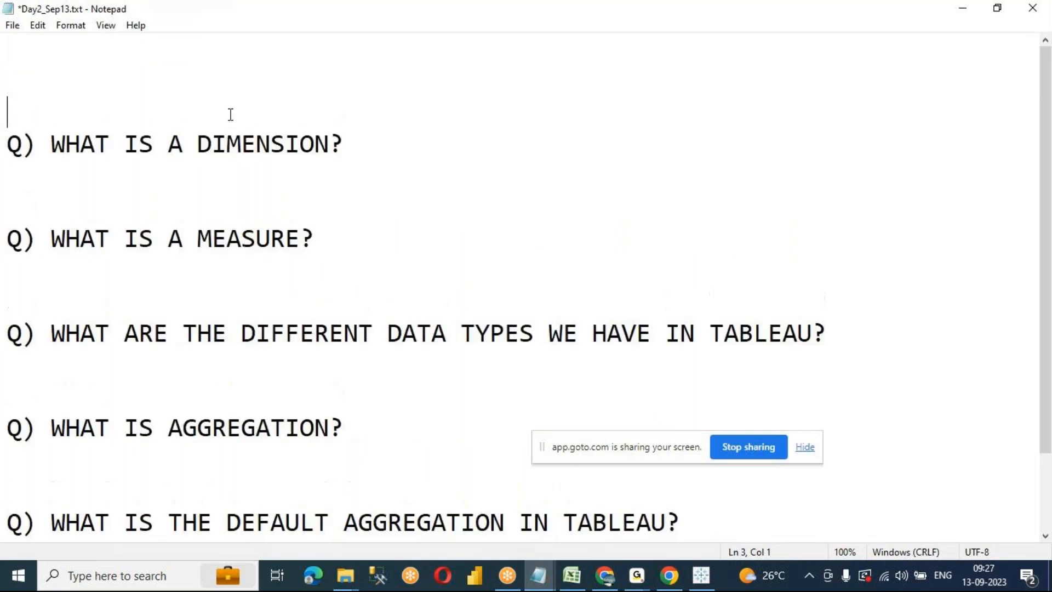
type("WHAT ARE THE CO")
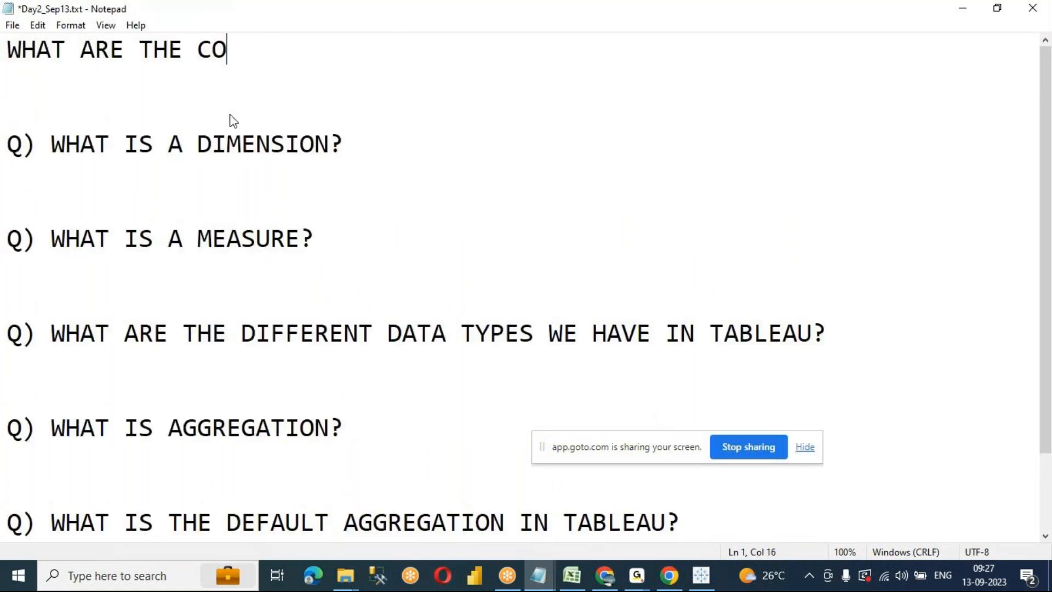
type("NNECTION TYPES IN TABLEAU?")
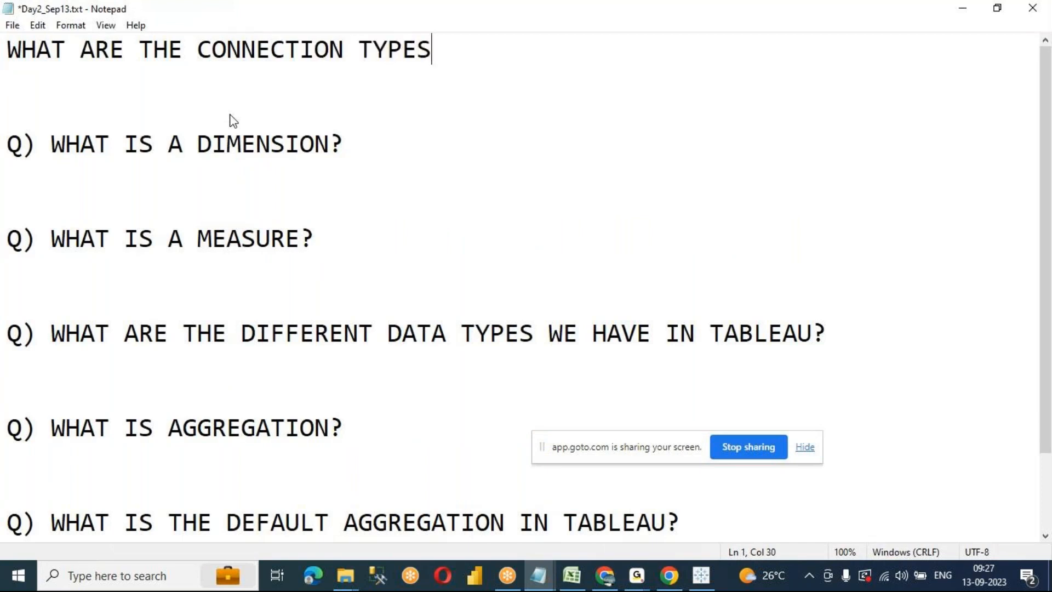
key("Return")
key("Return")
key("ctrl+Home")
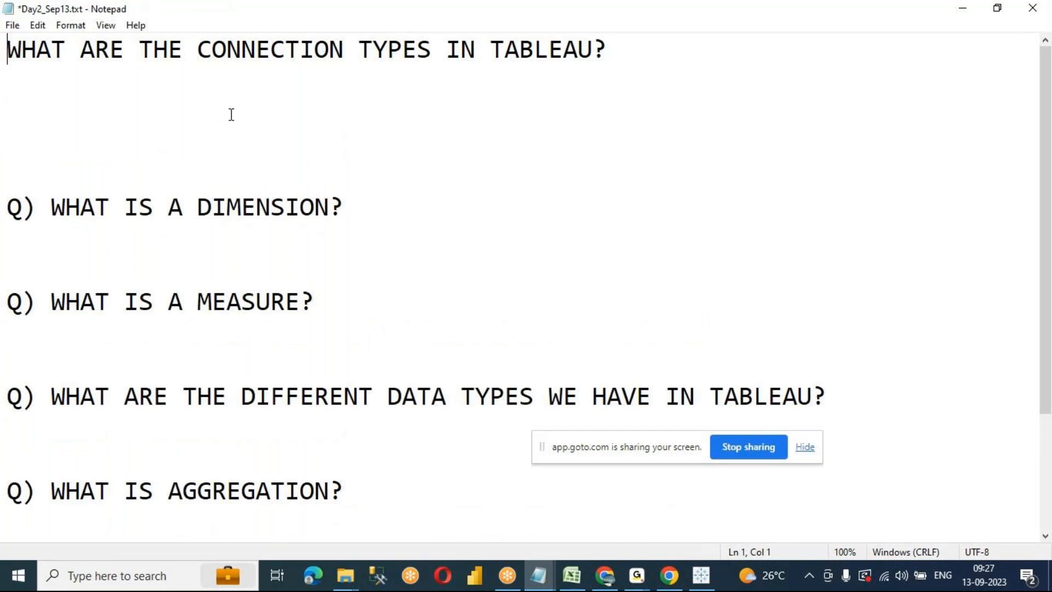
type("Q)")
Write the answer lines "-- THERE ARE TWO TYPES OF CONNECTIONS.", "-- 1. LIVE CONNECTION" and "-- 2. EXTRACT CONNECTION" below the first question
key("Down")
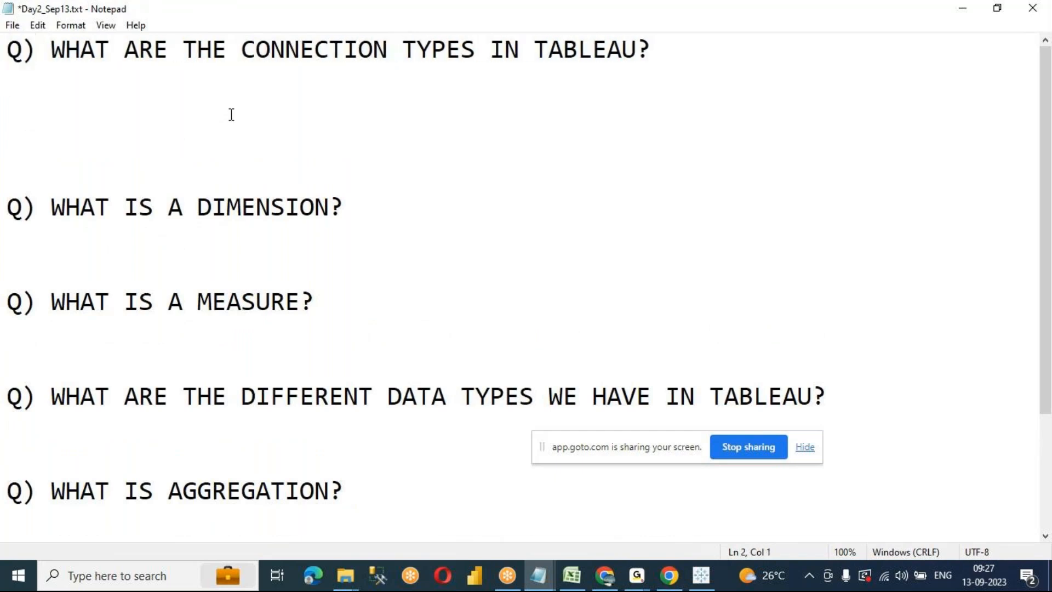
type("-- THE")
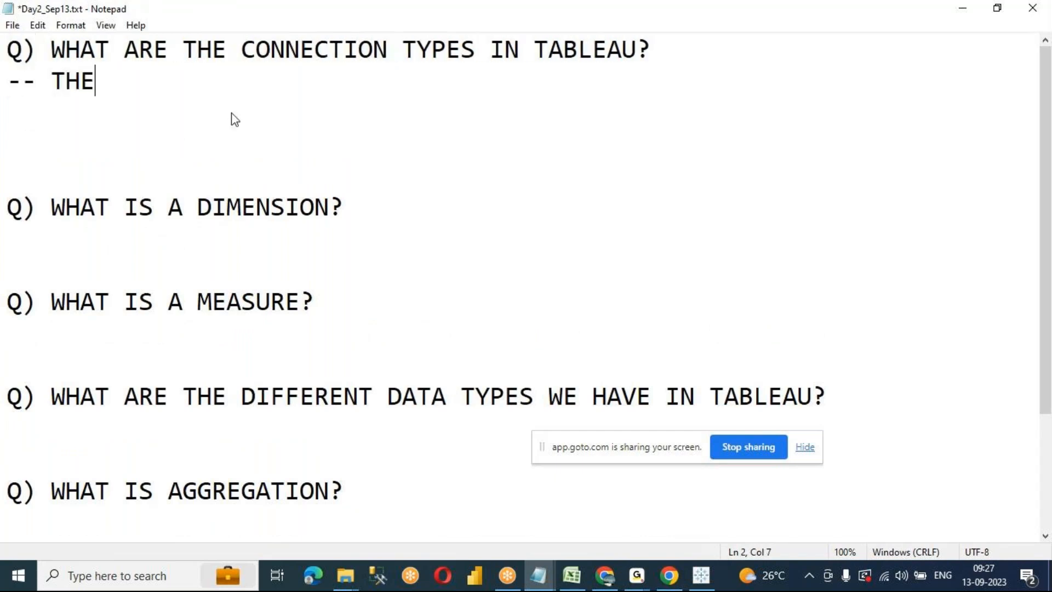
type("RE ARE TWO TYPES OF")
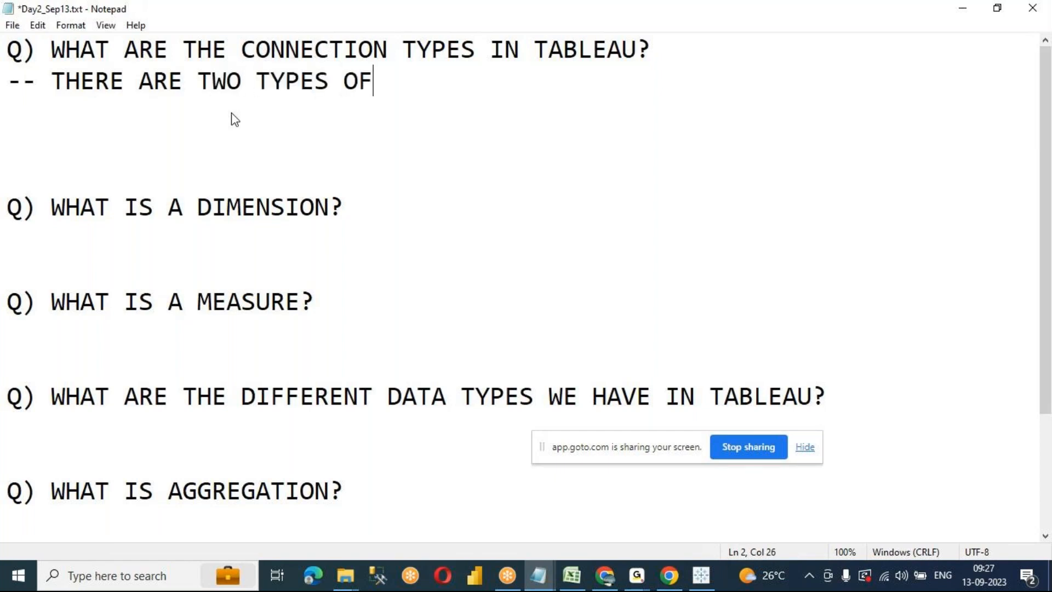
type(" CONNECTIONS.")
key("Return")
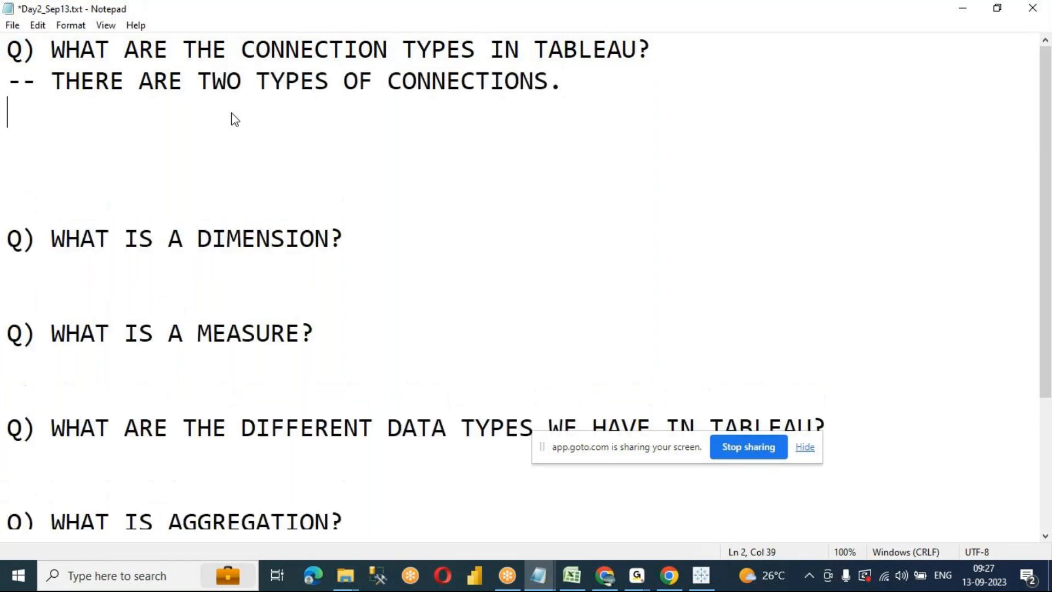
type("-- 1. L")
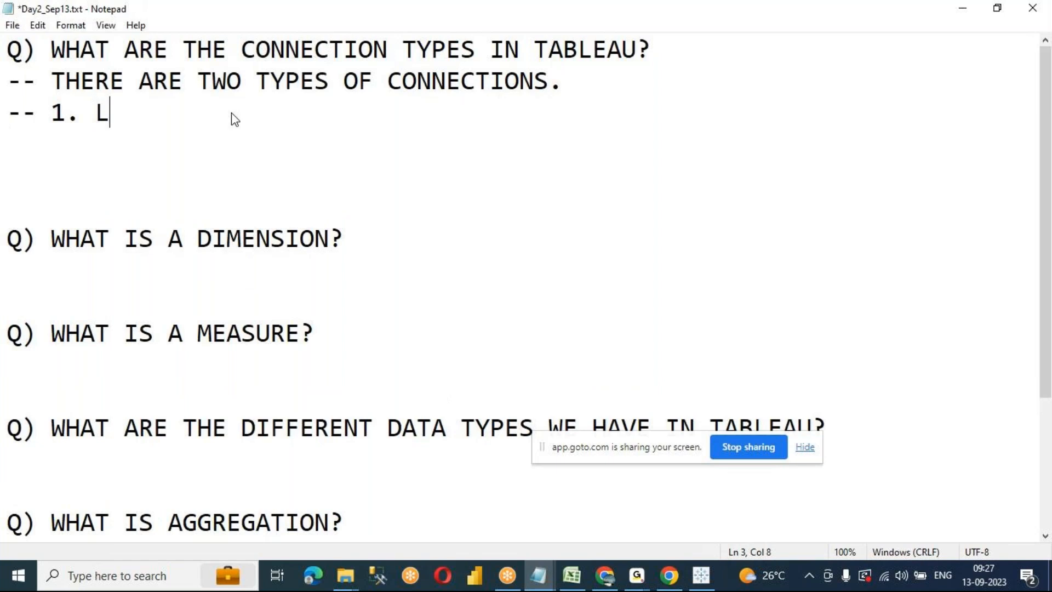
type("IVE CONNECTION")
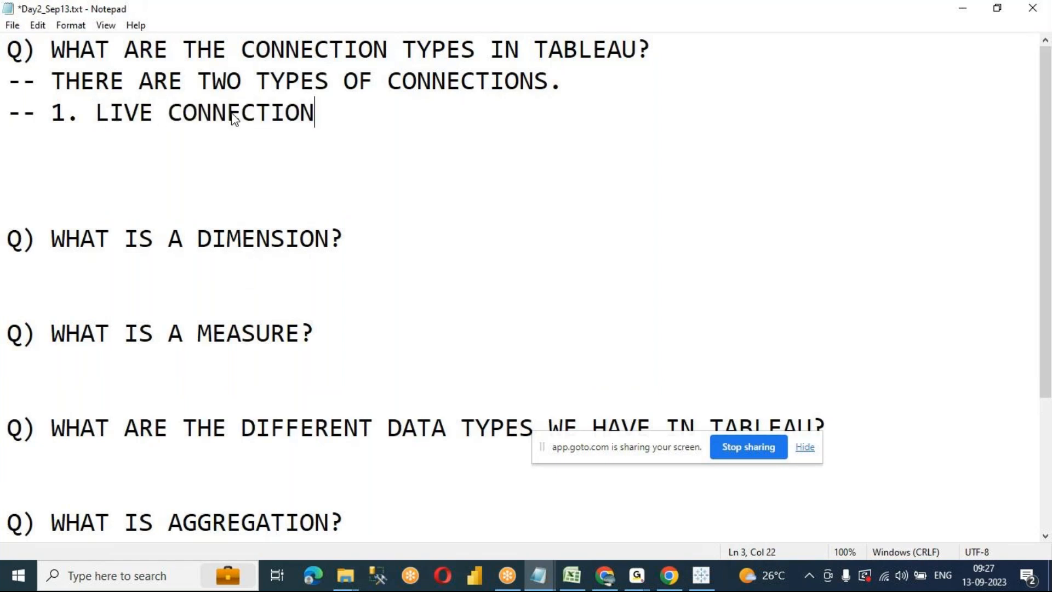
key("Return")
type("-- 2")
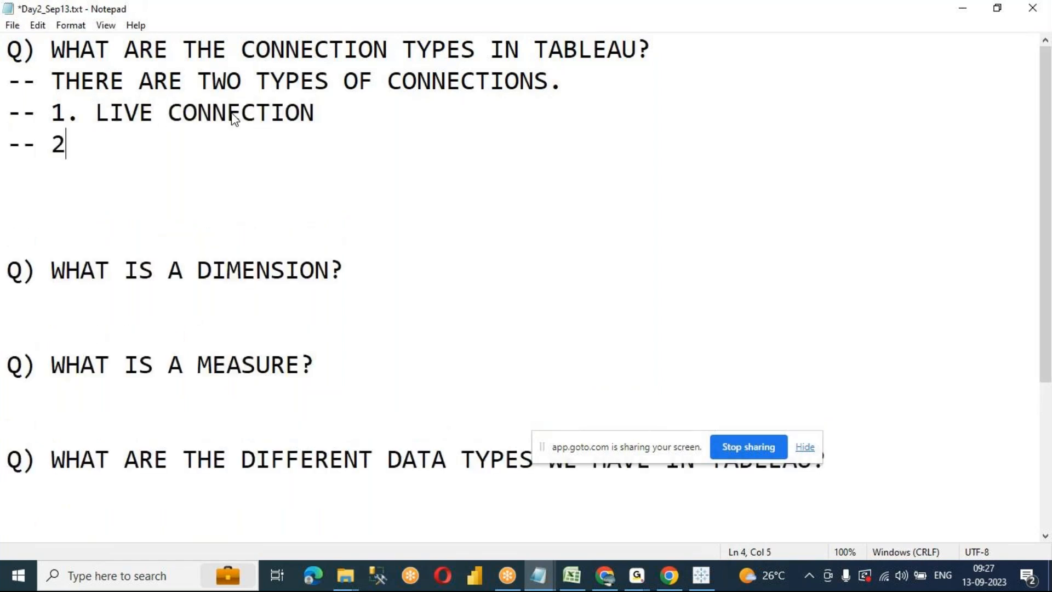
type(". EXTRACT CO")
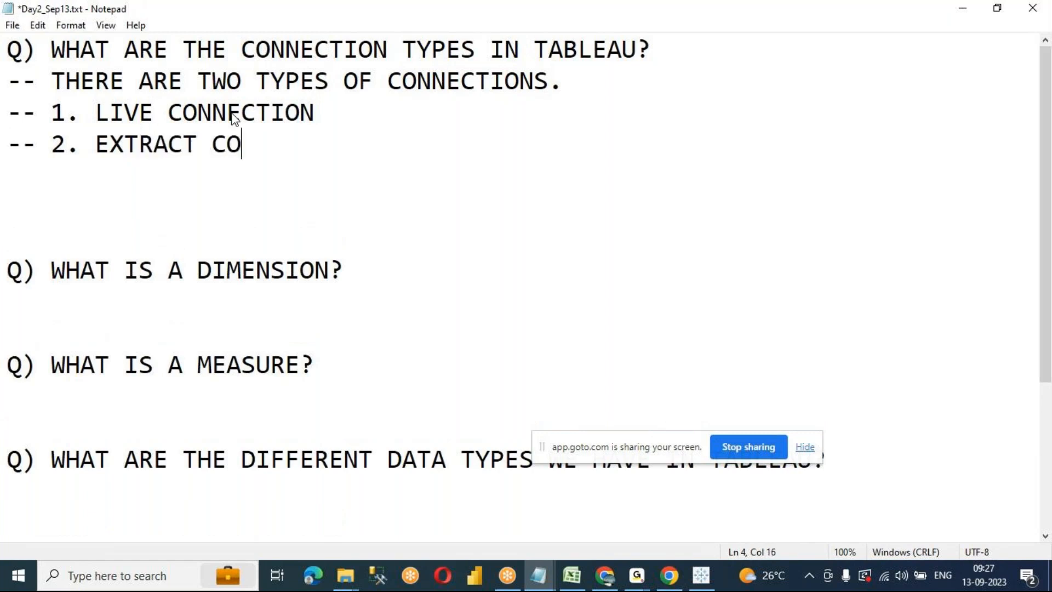
type("NNECTION.")
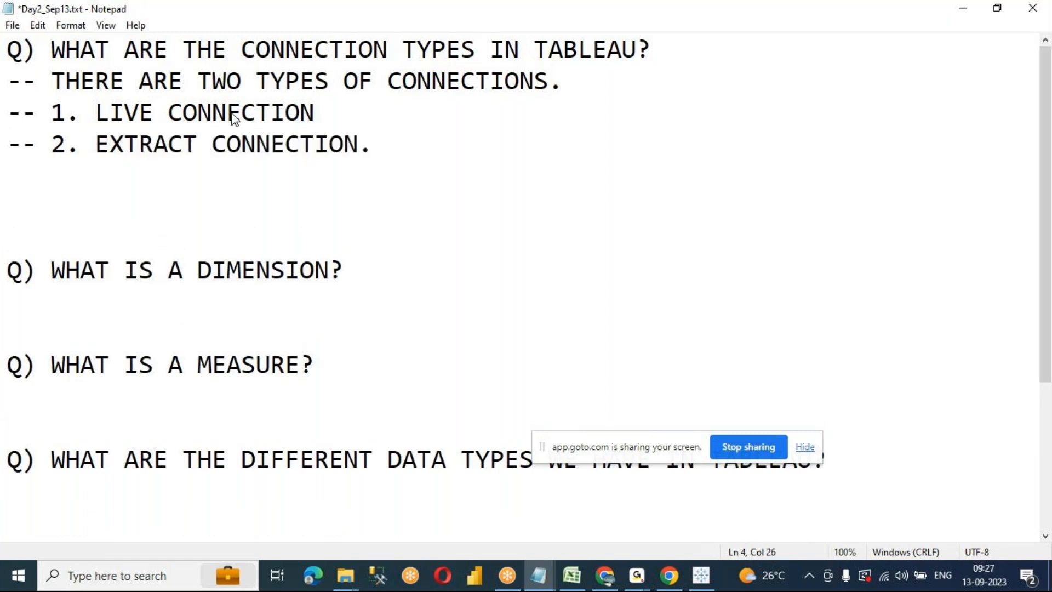
key("BackSpace")
Add "Q) WHAT IS THE DEFAULT CONNECTION TYPE?" with the answer "A) LIVE CONNECTION." after the extract line, and save the notes
key("Return")
key("Return")
type("Q) ")
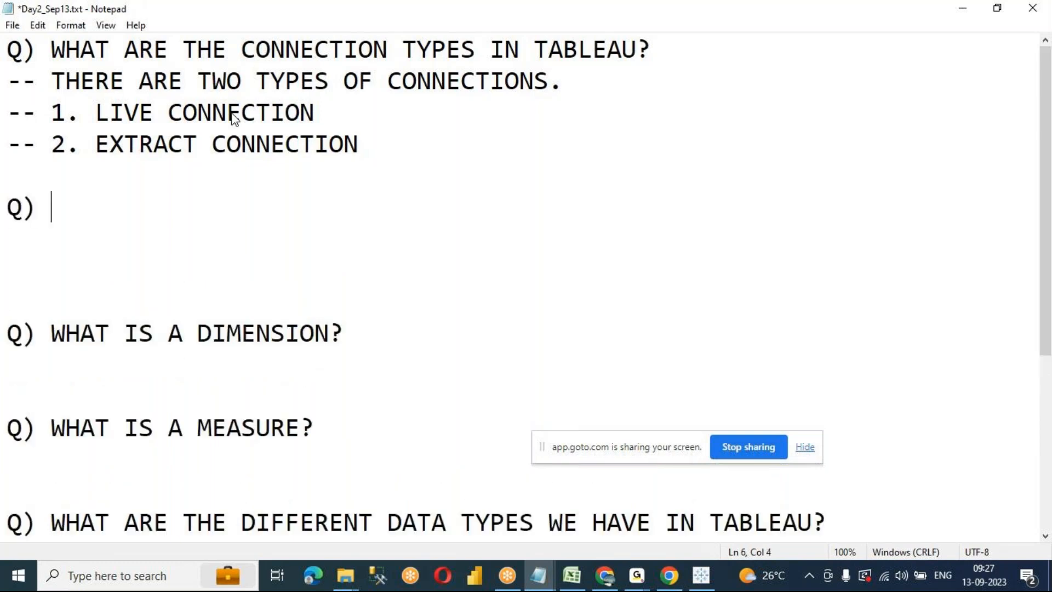
type("WHA")
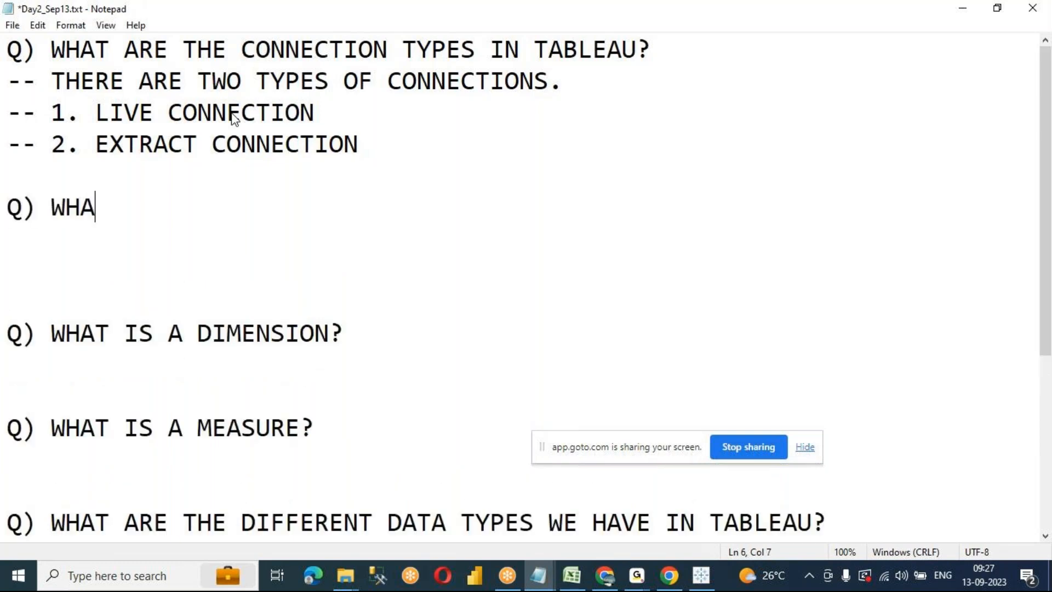
type("T IS THE DEFAULT CONNECTION TYPE")
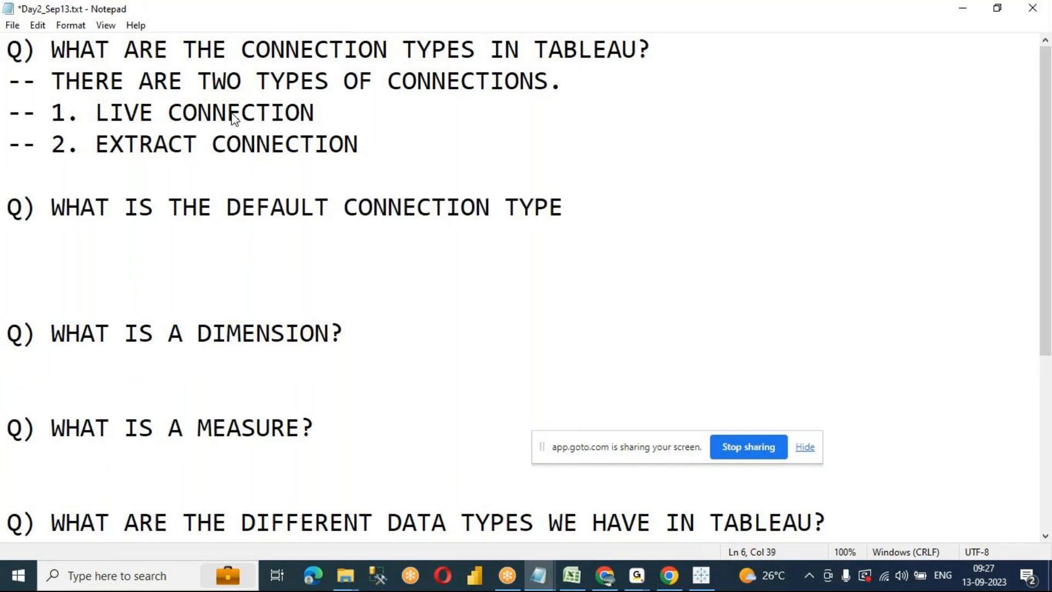
type("?")
key("Return")
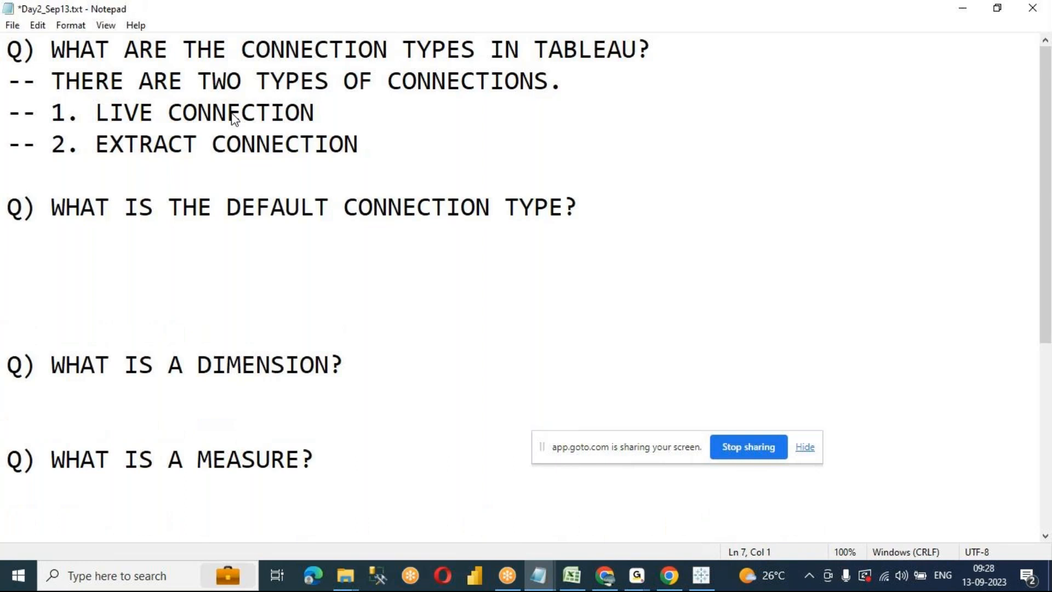
type("A) LIVE CONNECTION.")
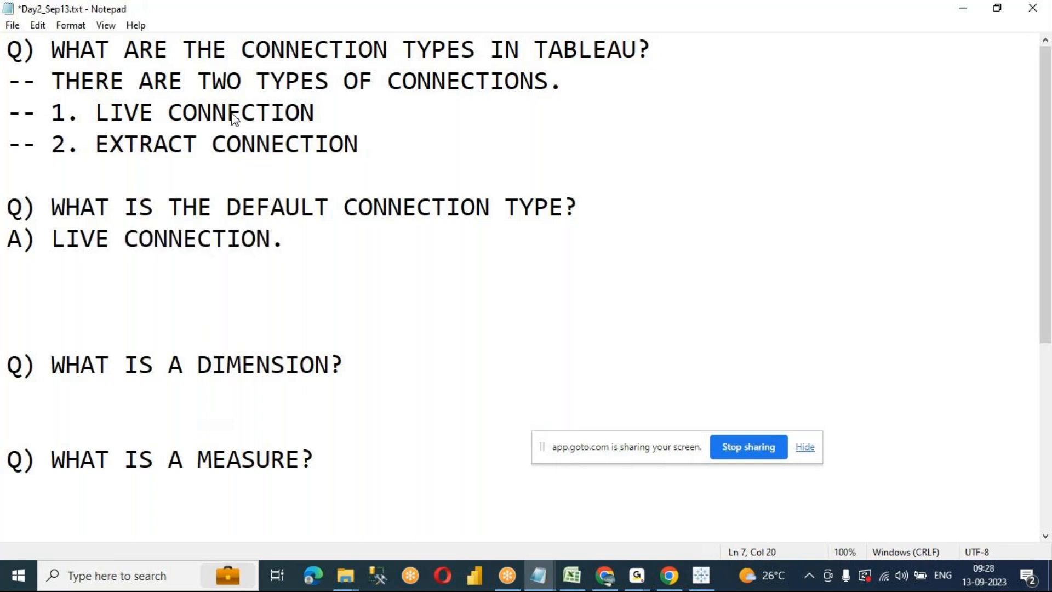
key("ctrl+s")
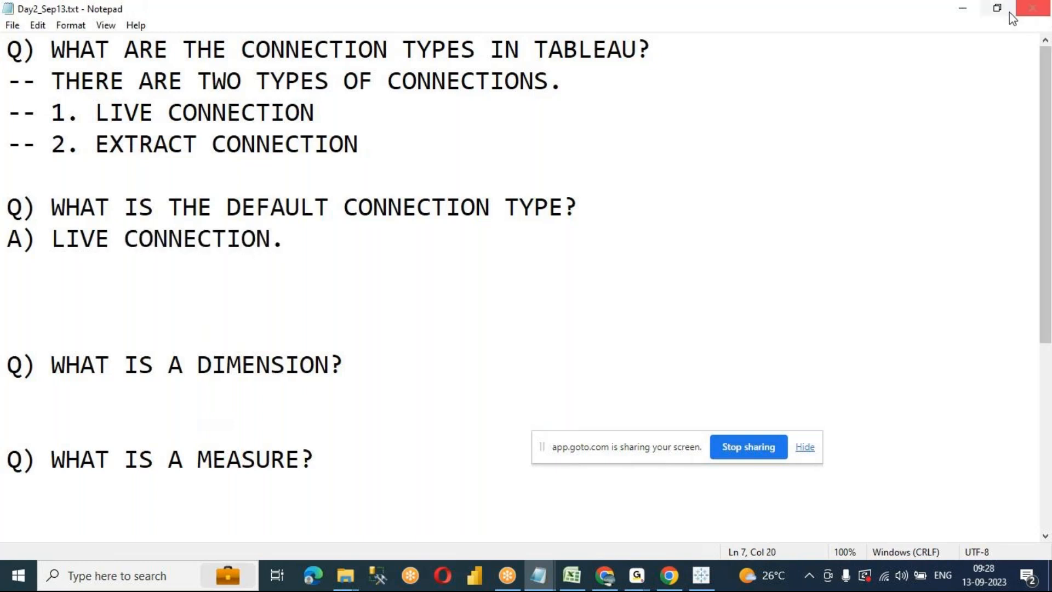
Switch to Tableau, check the connection type on the Products data source page, and return to Sheet 1
left_click(965, 13)
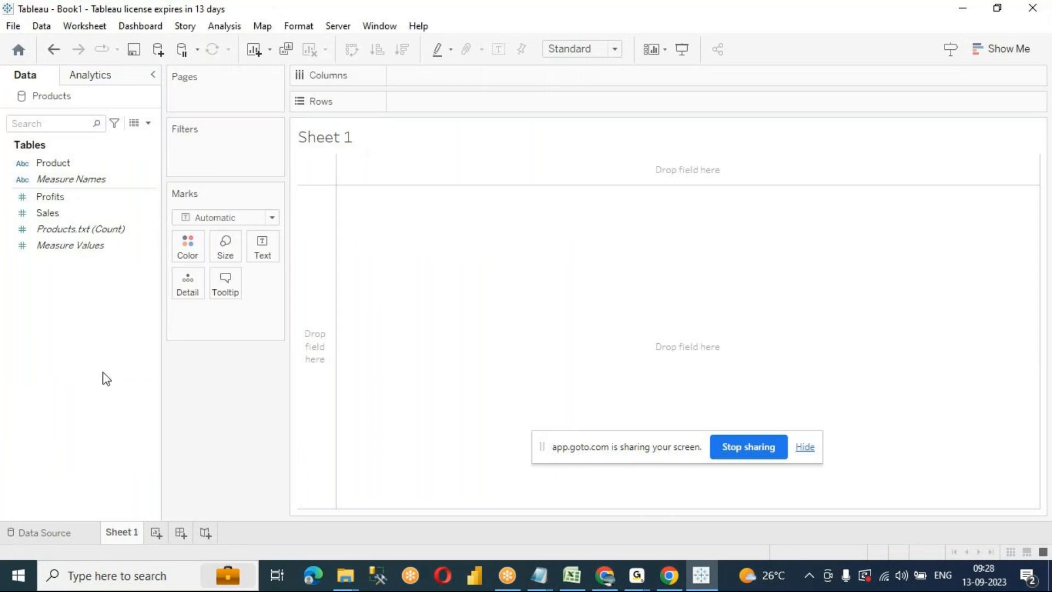
left_click(46, 538)
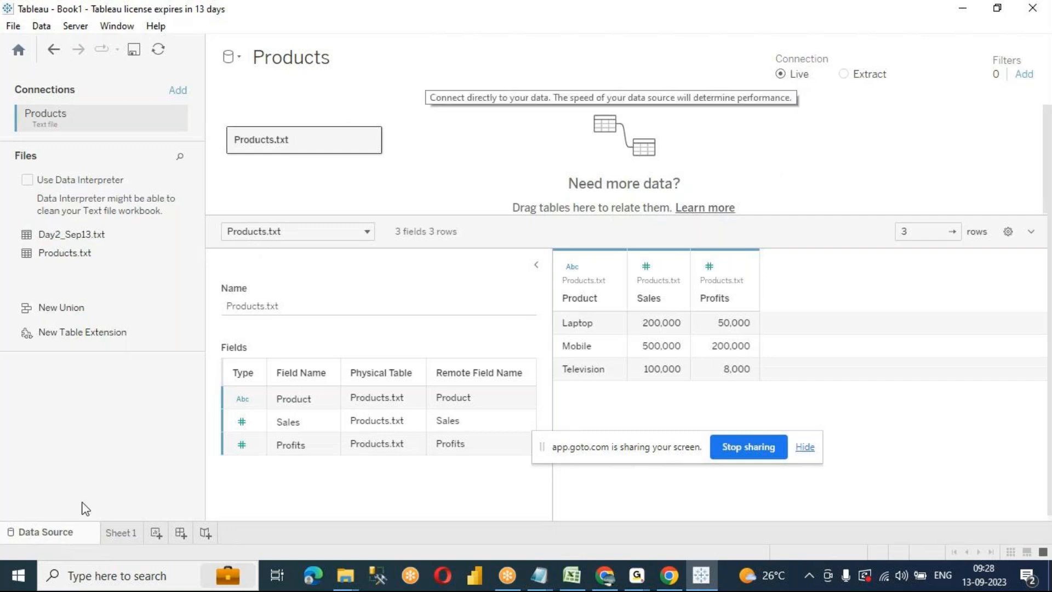
left_click(117, 532)
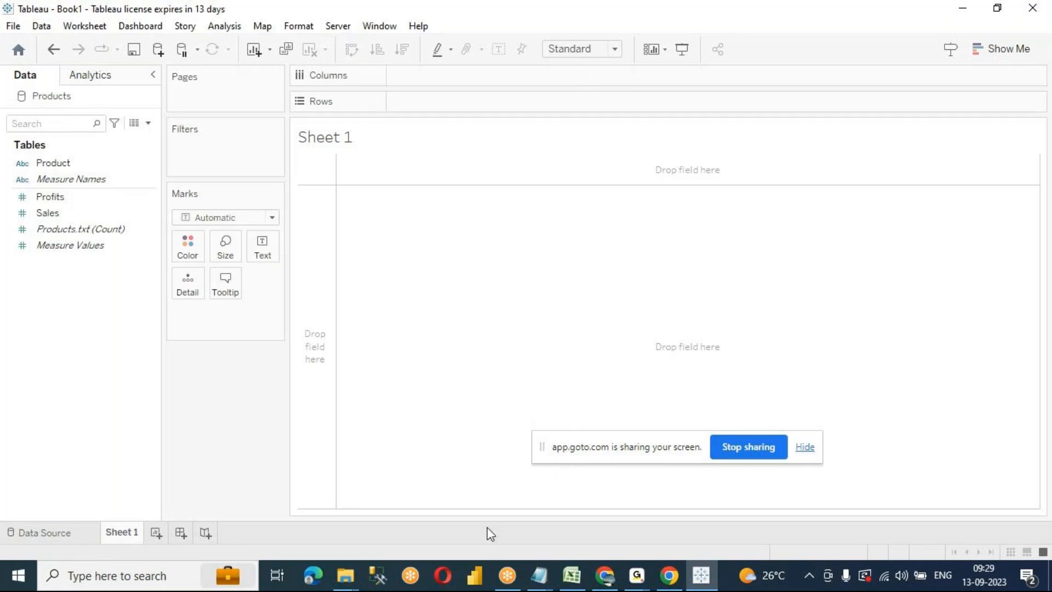
Open Products.txt in Notepad over Sheet 1 and compare its Product, Sales and Profits headers and data rows with Tableau's field list
left_click(540, 584)
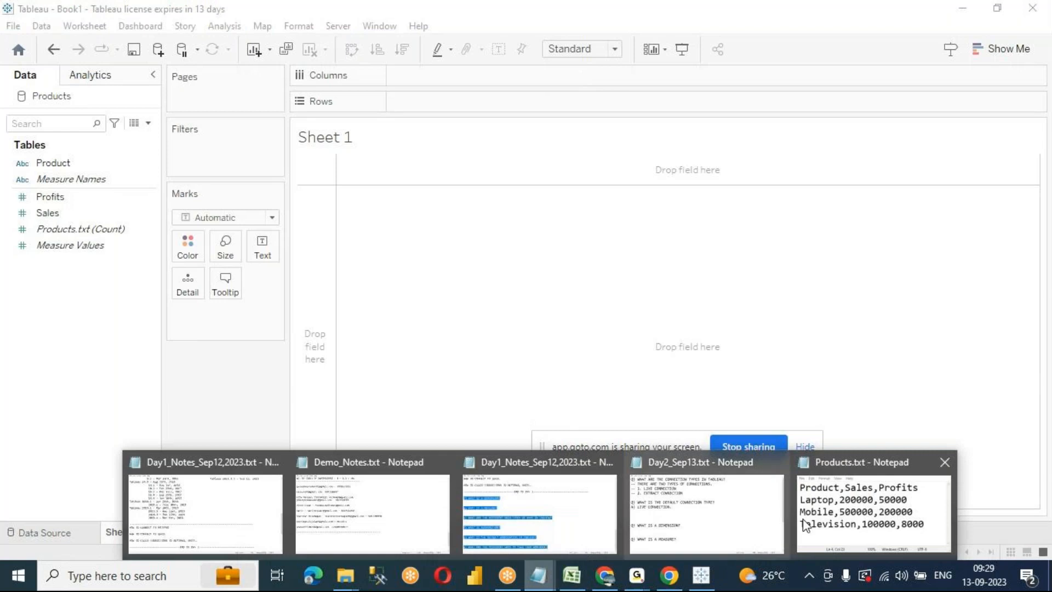
left_click(806, 524)
left_click_drag(540, 221, 448, 173)
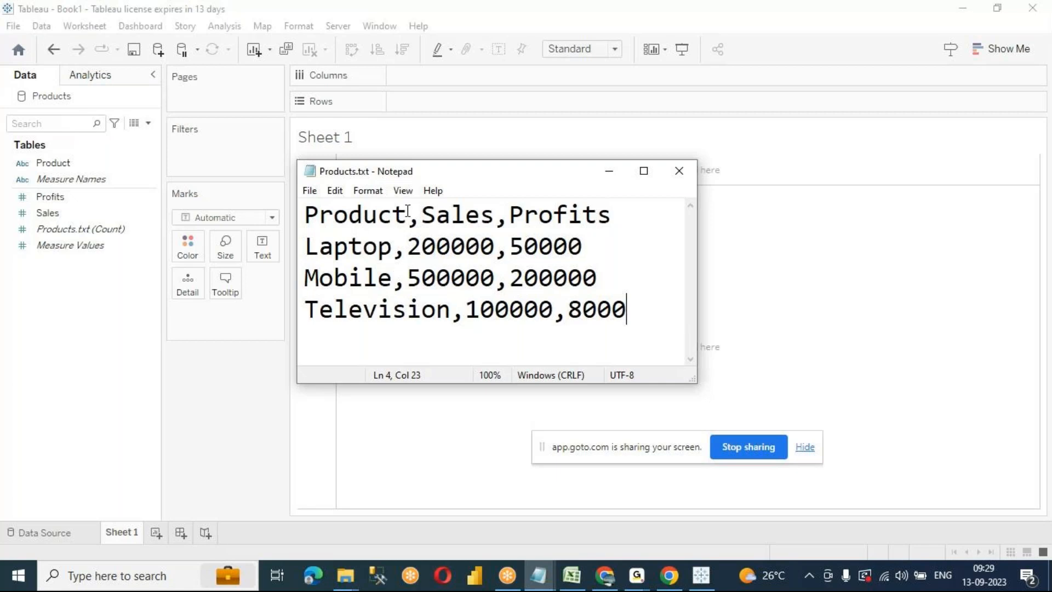
left_click_drag(408, 214, 284, 207)
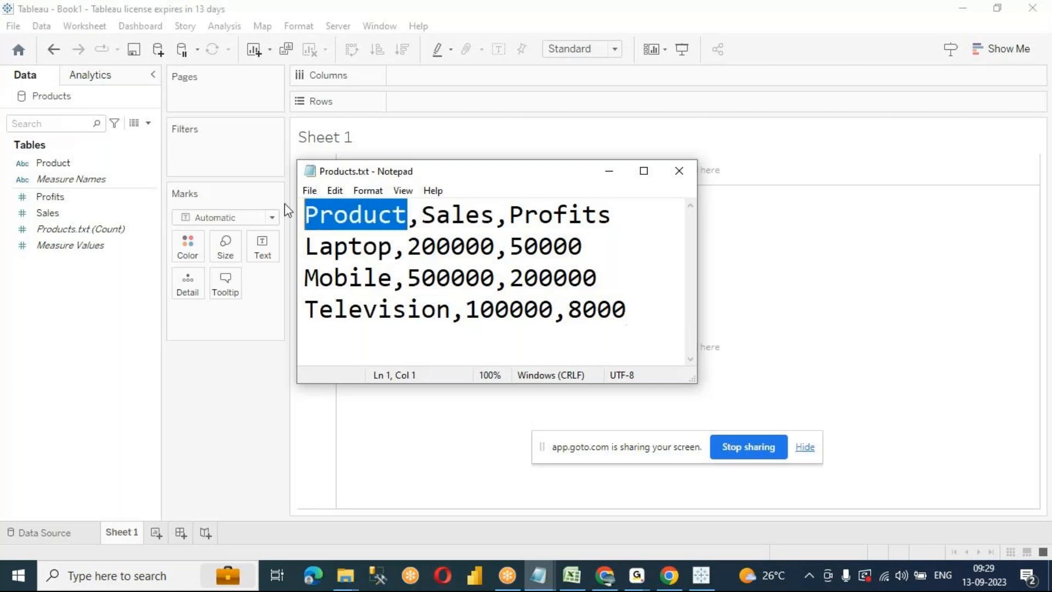
left_click(583, 219)
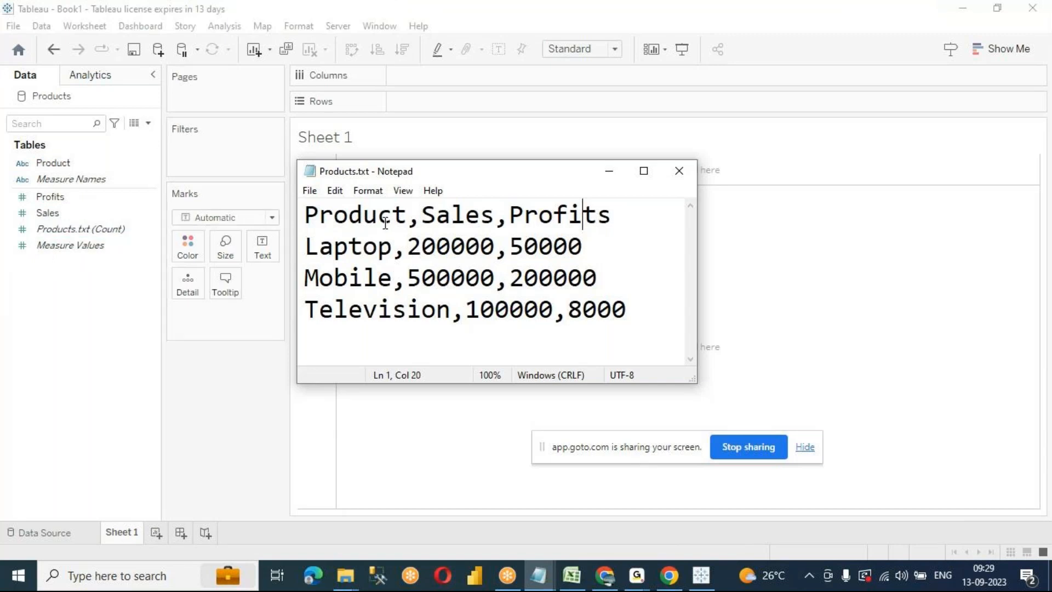
left_click_drag(411, 216, 304, 216)
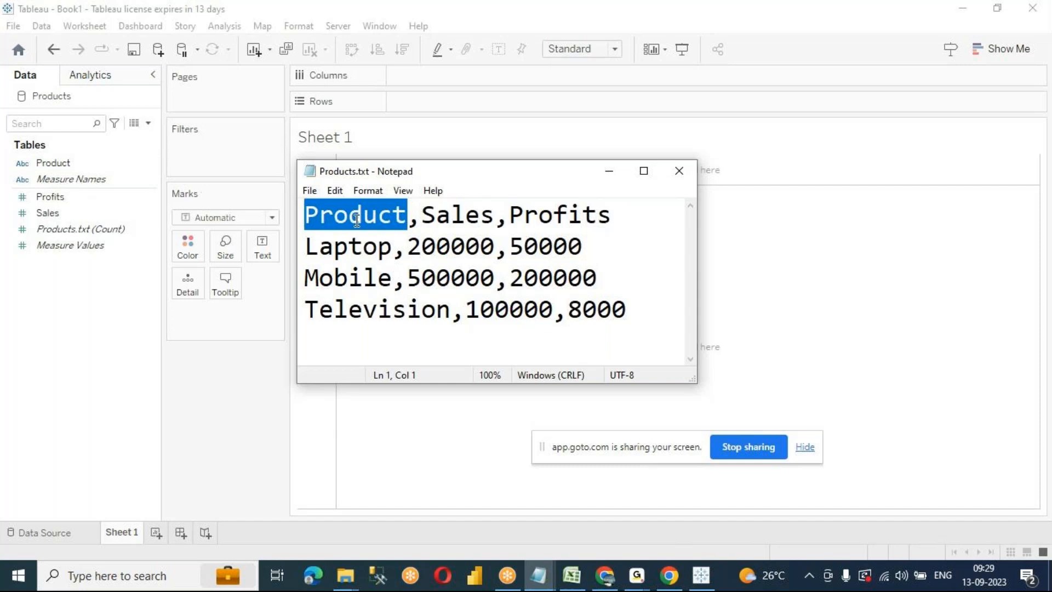
left_click_drag(421, 215, 495, 215)
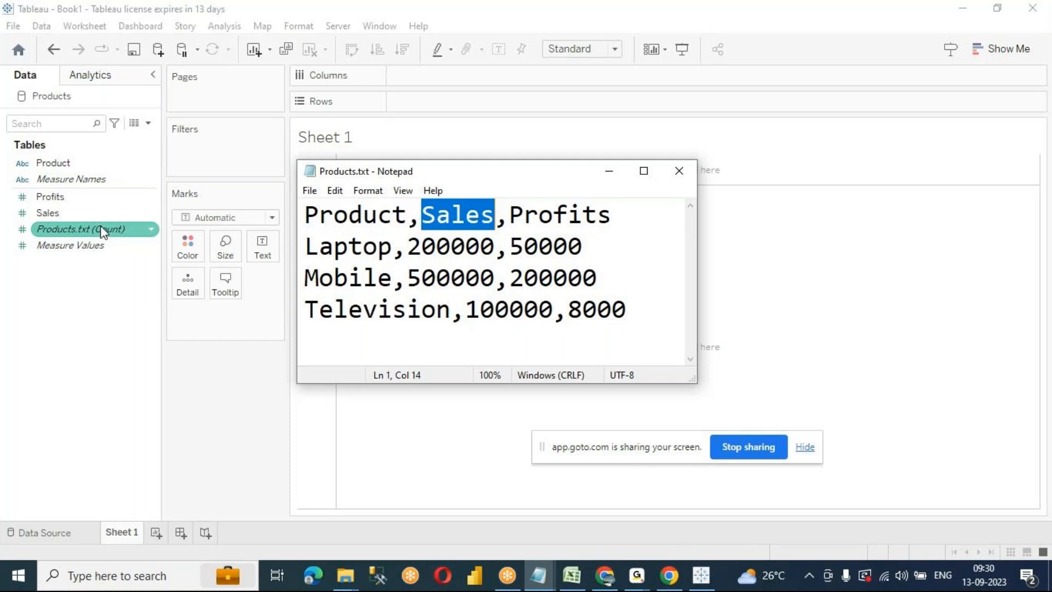
left_click(377, 277)
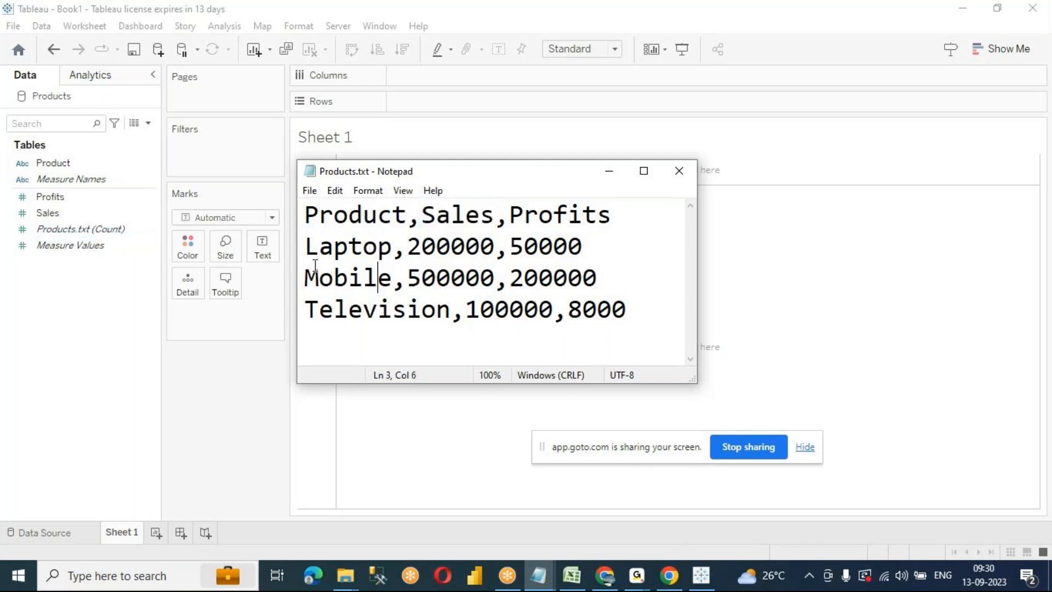
left_click_drag(303, 247, 580, 331)
Return to Tableau, show the Products.txt (Count) field in the Sheet 1 view, and remove it again
left_click(241, 391)
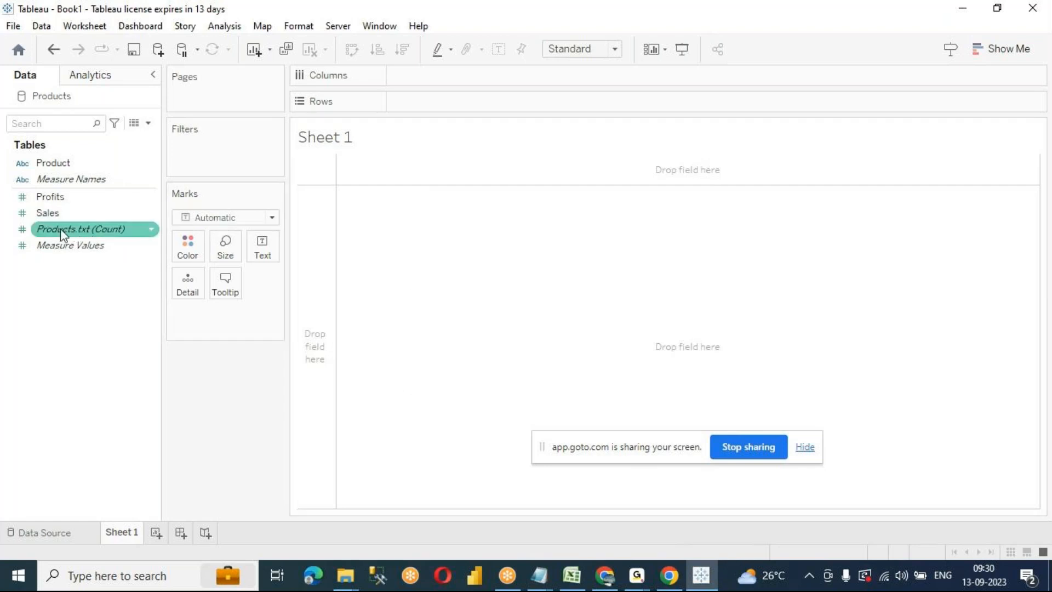
left_click_drag(74, 233, 364, 213)
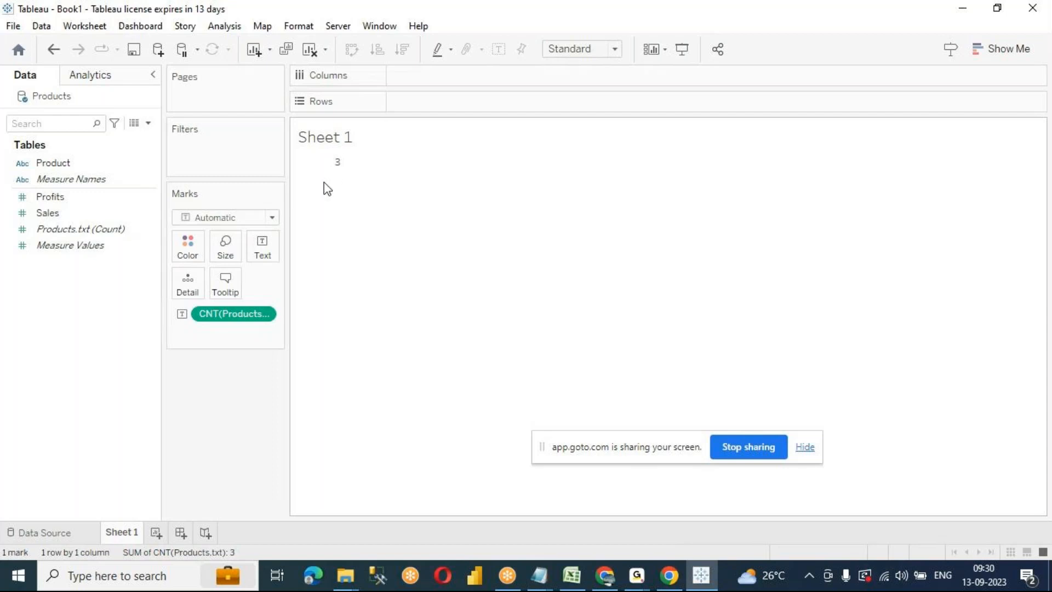
left_click_drag(222, 369, 223, 406)
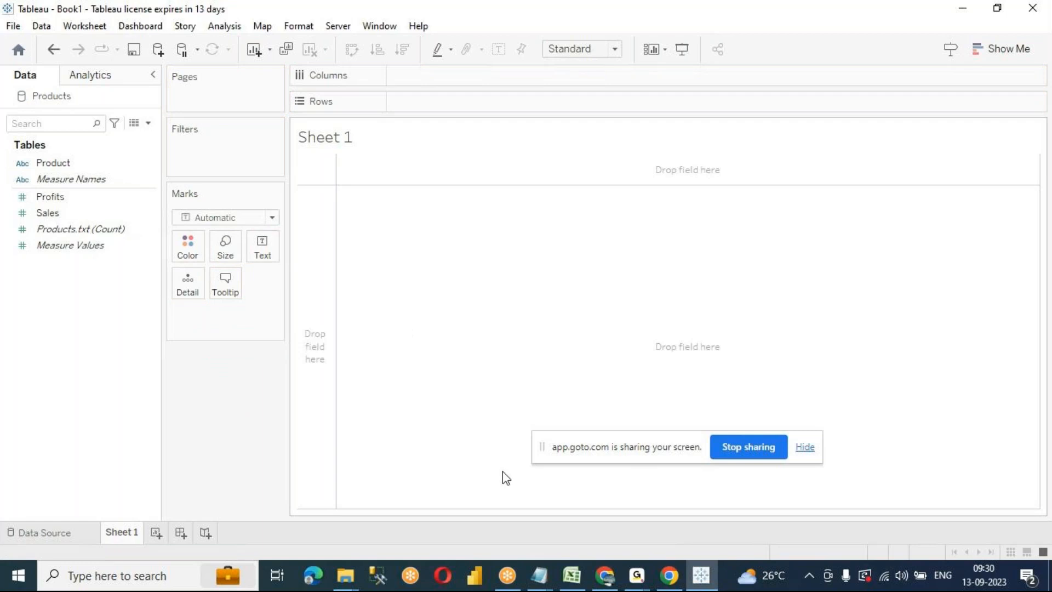
Switch to Day2_Sep13.txt in Notepad, fit its window beside Tableau's field list, and reduce the text zoom to 80%
left_click(549, 579)
left_click(549, 579)
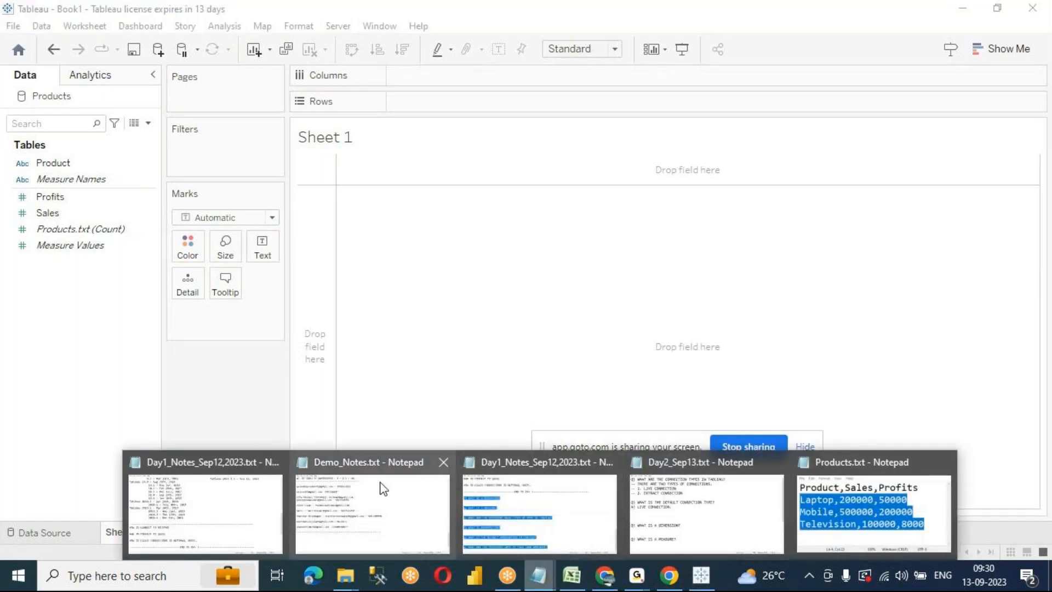
left_click(702, 491)
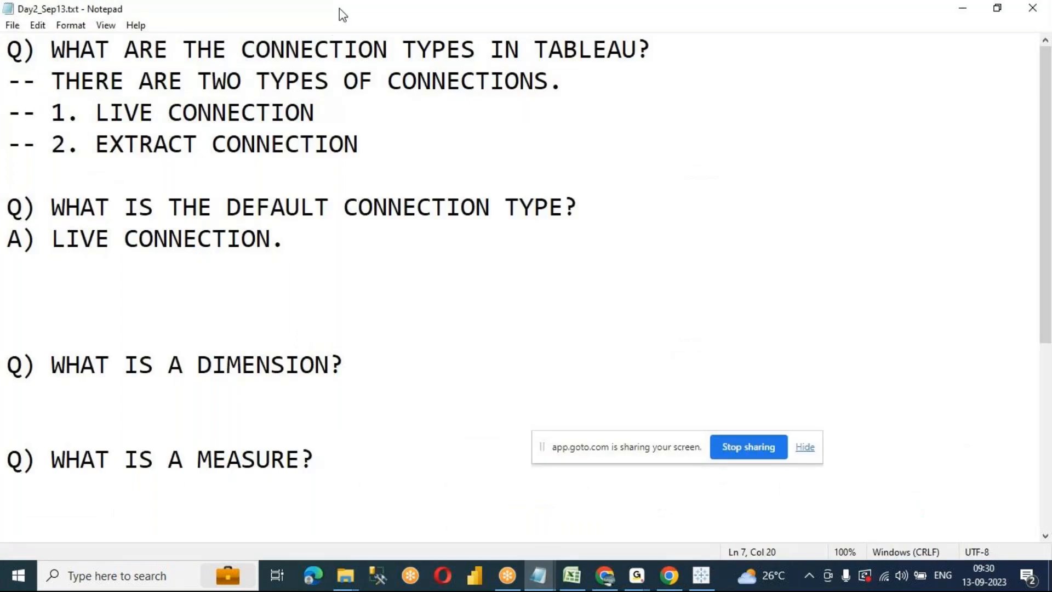
double_click(314, 11)
left_click_drag(749, 107, 576, 39)
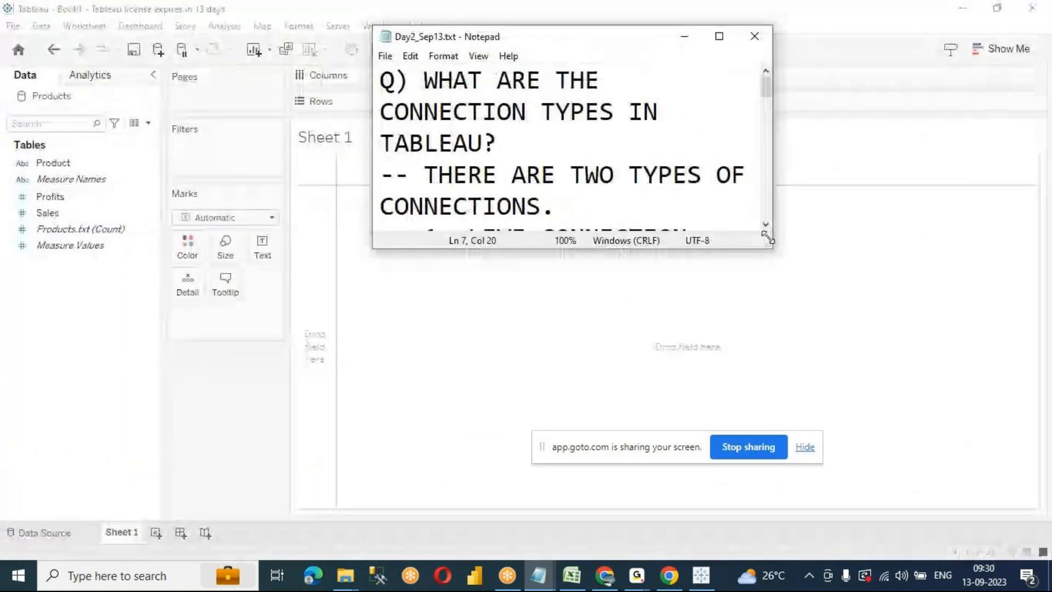
left_click_drag(766, 240, 961, 487)
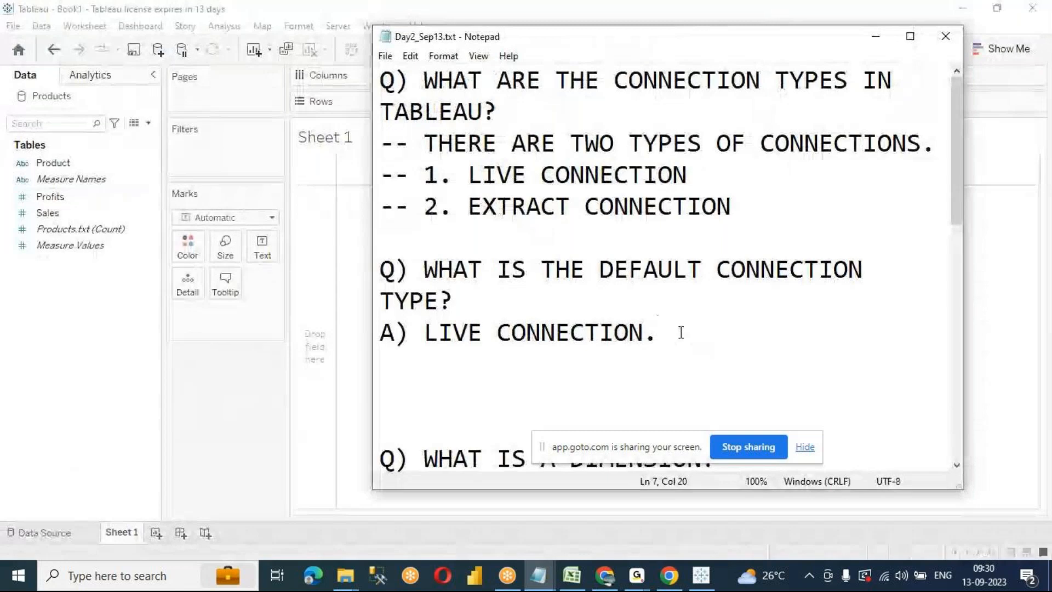
scroll(686, 268, "down", 2, "ctrl")
Below the live connection answer, add "Q) WHAT ARE THE DEFAULT FIELDS YOU SEE WHEN YOU CONNECT TO ANY DATA SOURCE?" and save the file
scroll(683, 256, "down", 2)
scroll(721, 258, "up", 1)
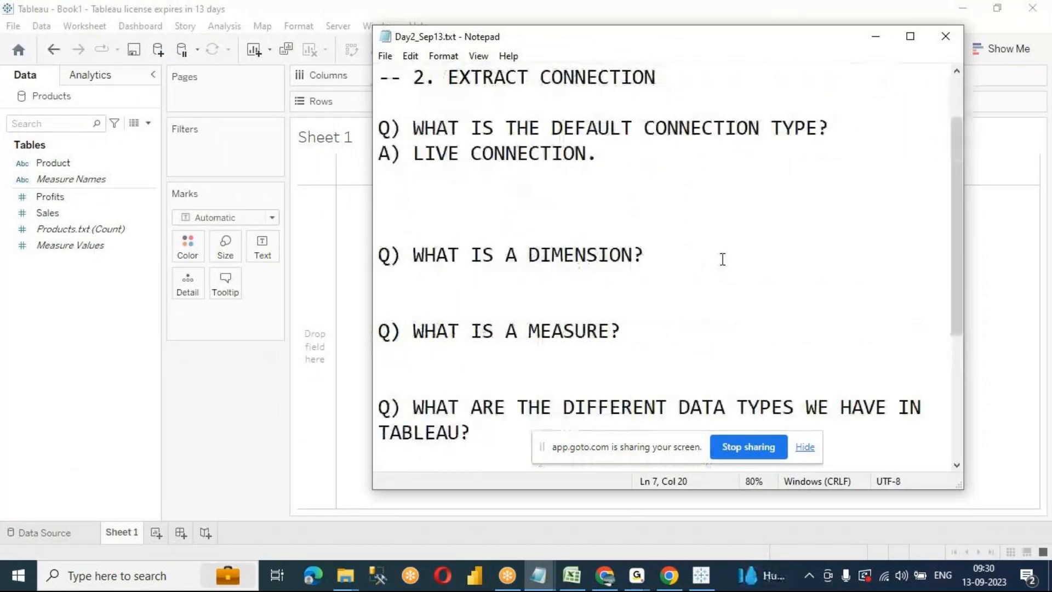
key("Return")
key("Return")
key("Return")
key("Up")
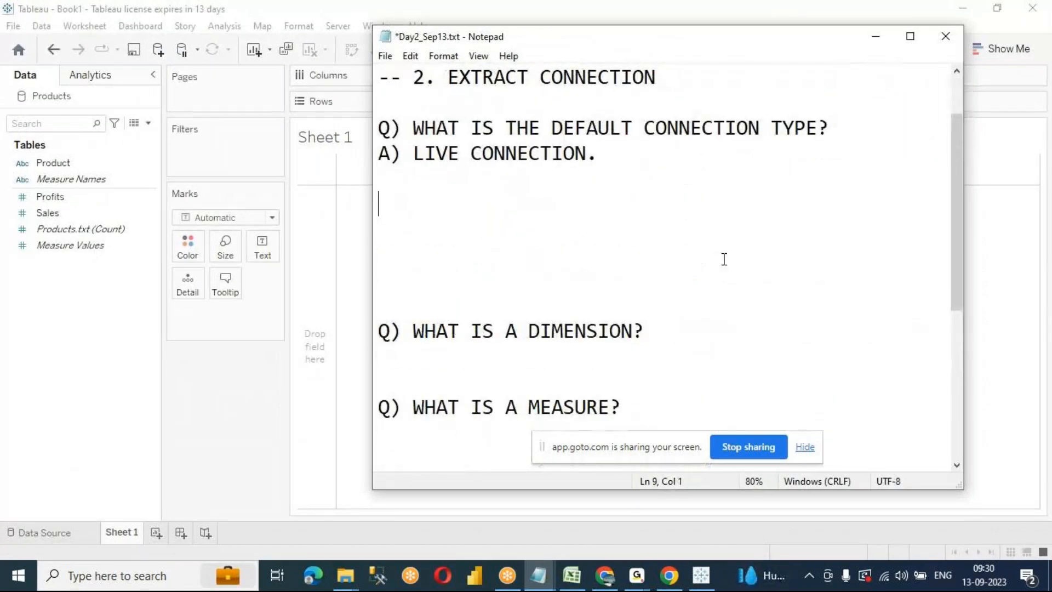
type("Q) WHAT ARE THE DEFAULT FIELDS YOU S")
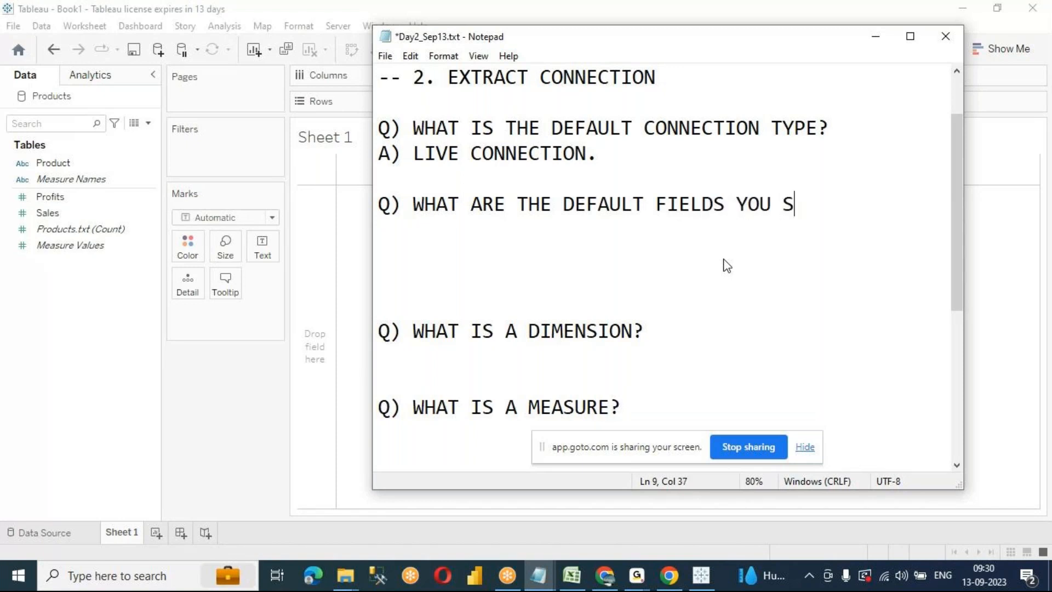
type("EE WHEN YOU C")
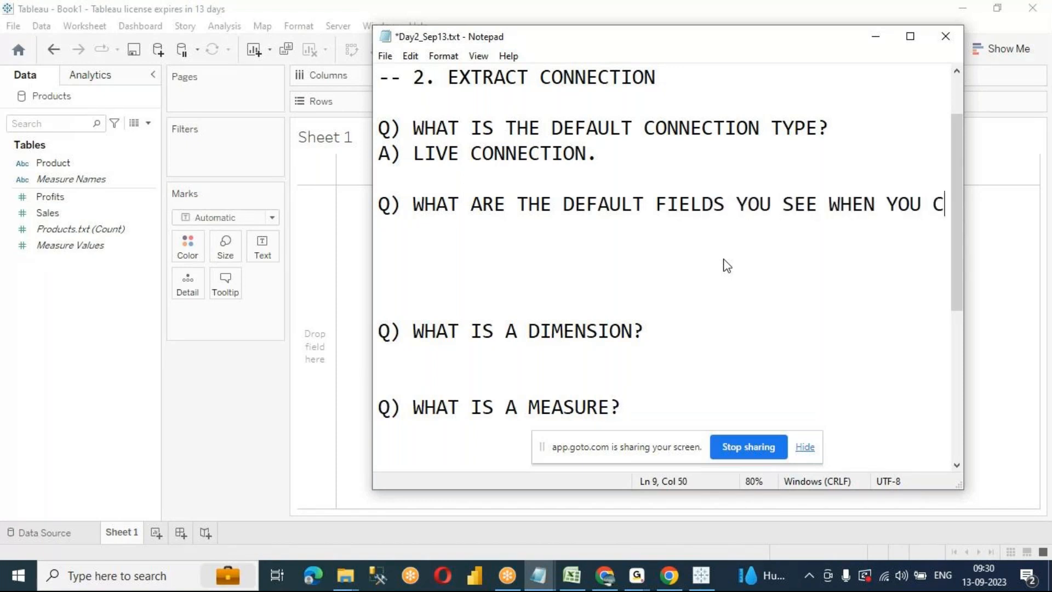
type("ONNECT TO AN")
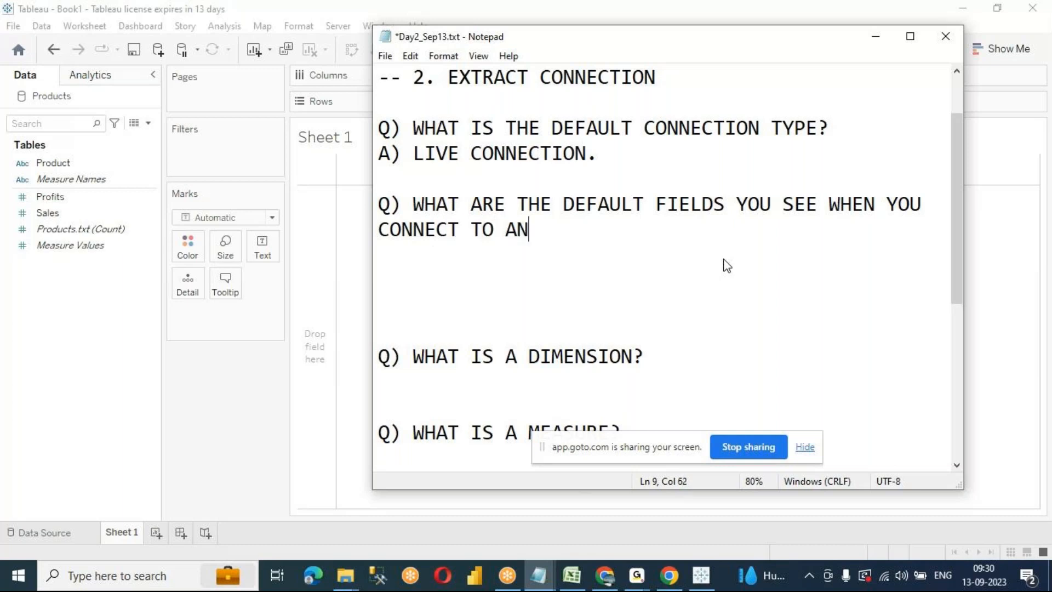
type("Y DATA SOURCE?")
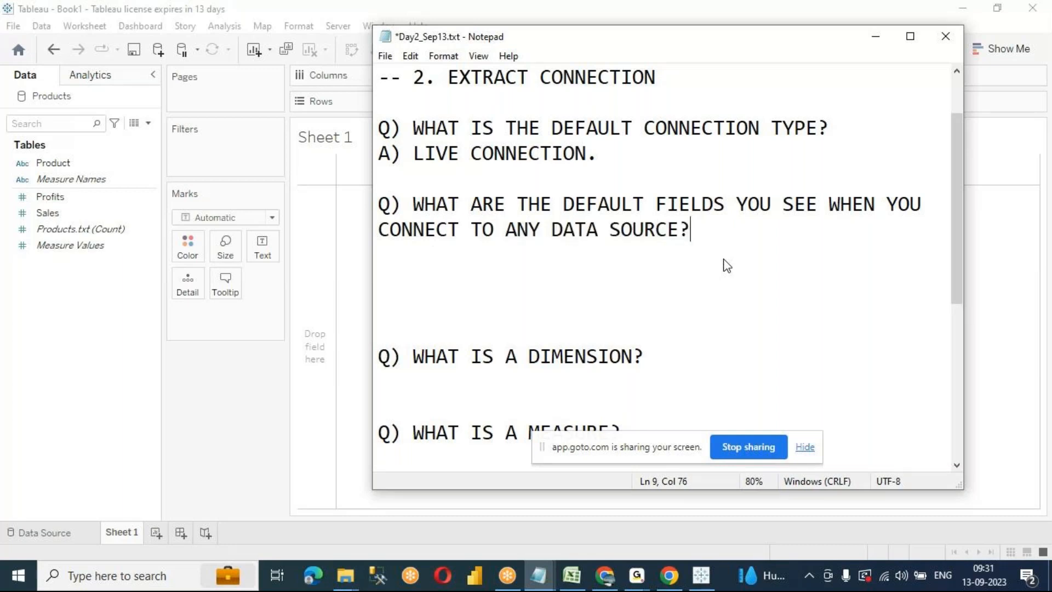
key("Return")
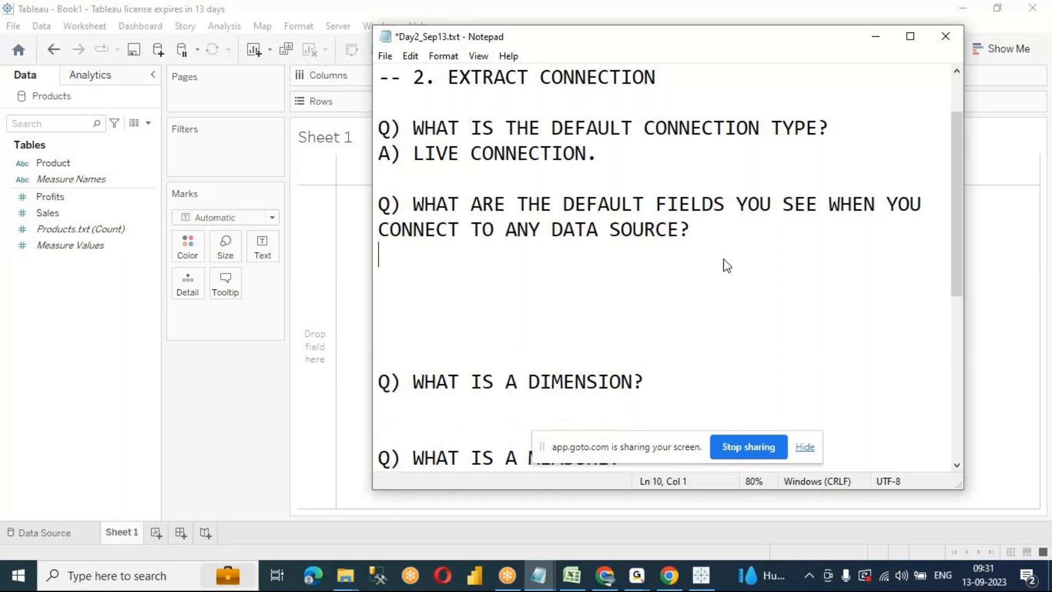
key("ctrl+s")
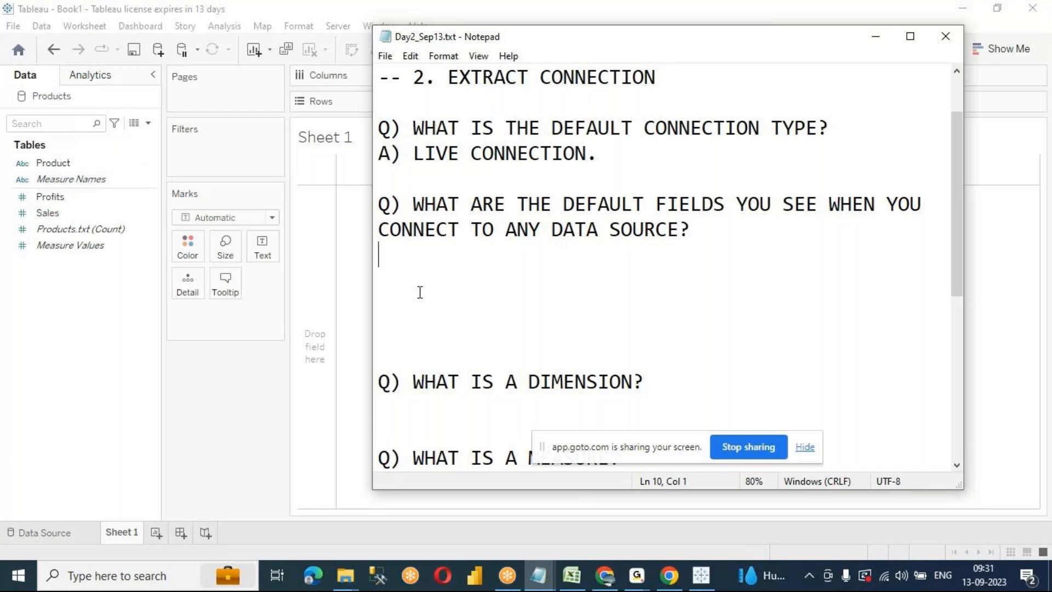
Answer the default fields question with MEASURE NAMES, MEASURE VALUES and FILE_NAME(COUNT) on separate lines, starting with "A)"
type("A) MEASURE NAMES")
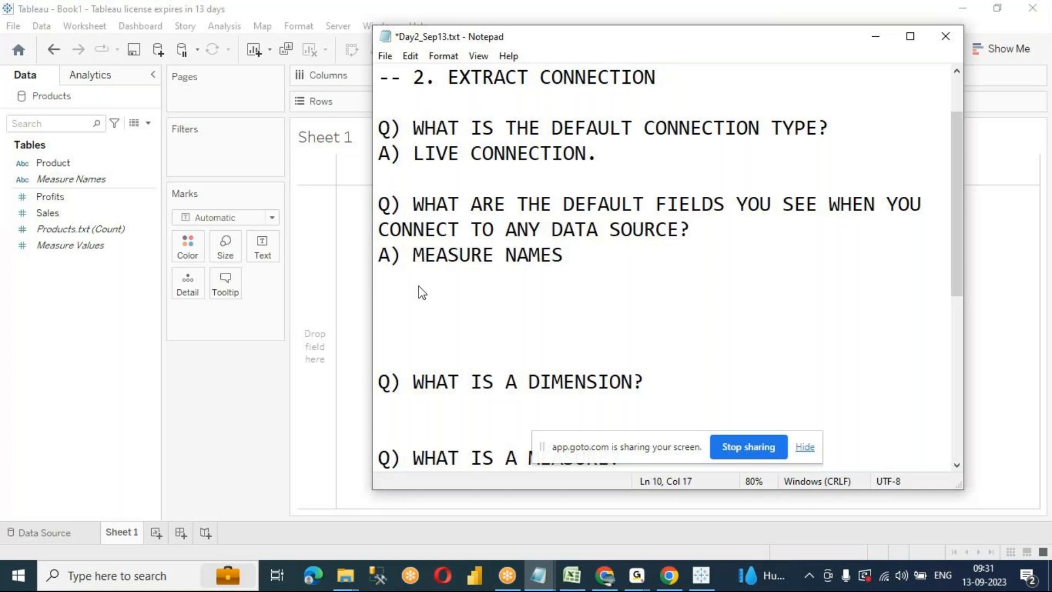
key("Return")
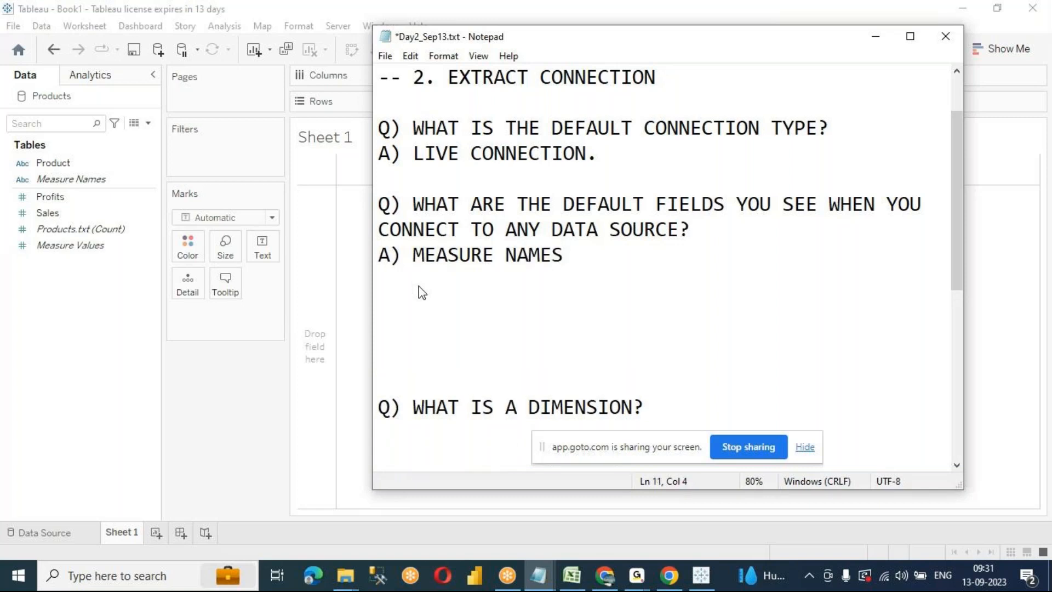
type("MEASURE VALUES")
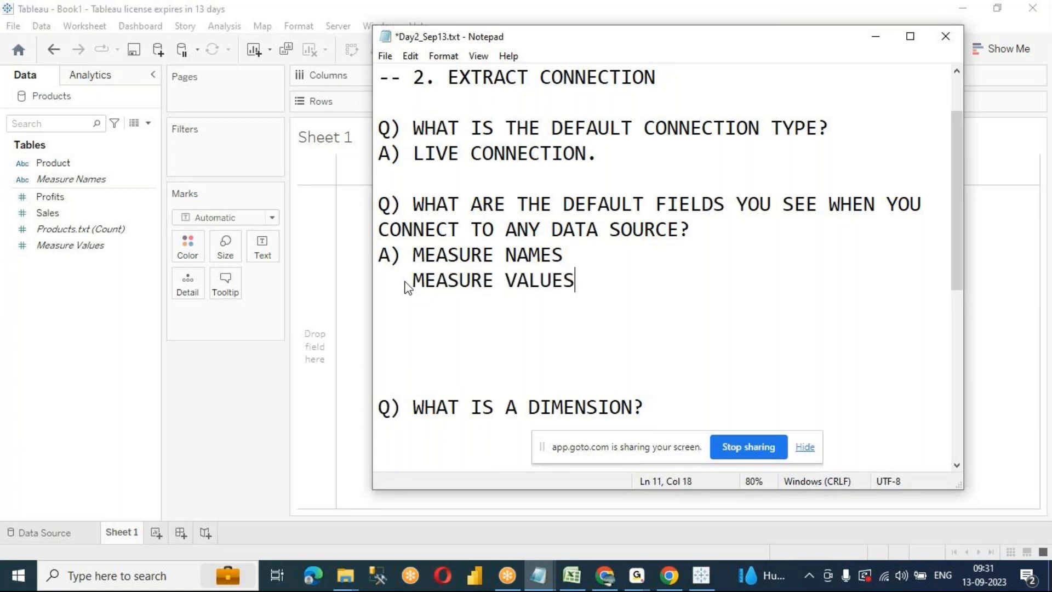
key("Return")
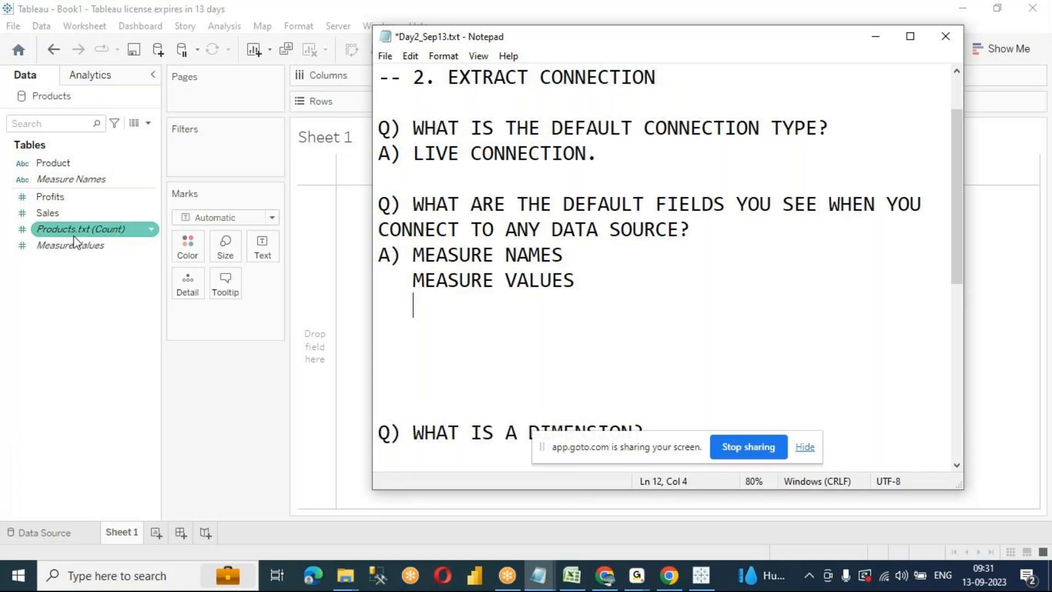
type("FILE")
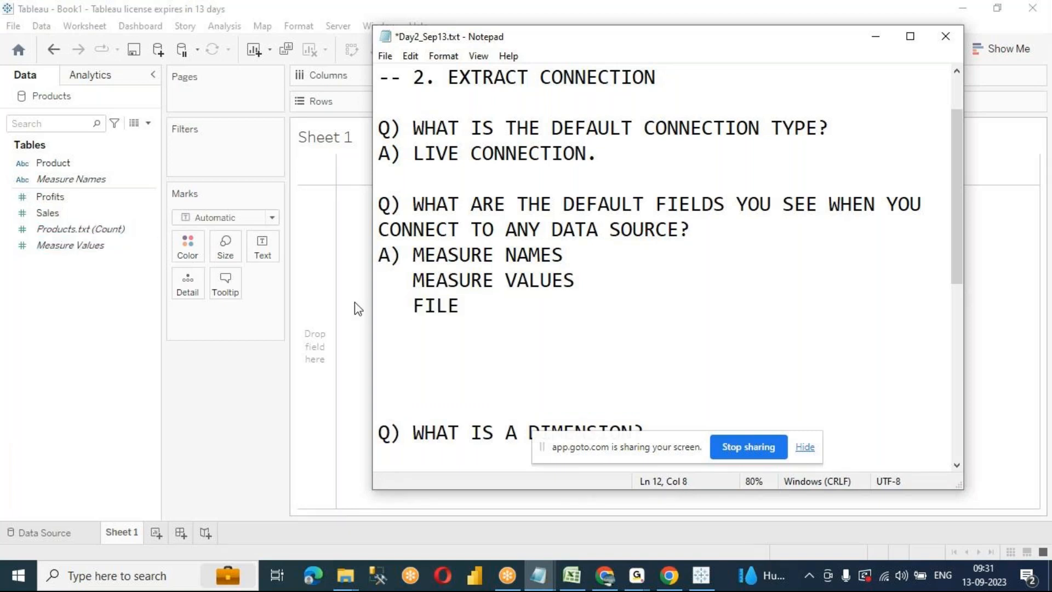
type("_NAME(COUNT)")
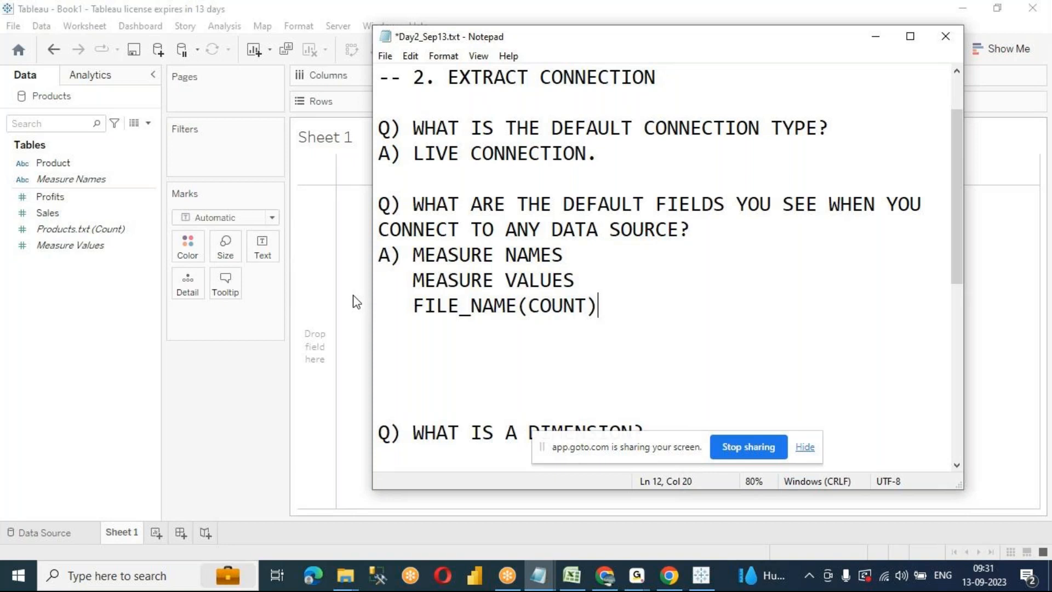
Append "|| NUMBER OF RECORDS" after FILE_NAME(COUNT) and remove one blank line below the answer
left_click_drag(414, 305, 555, 309)
left_click(666, 311)
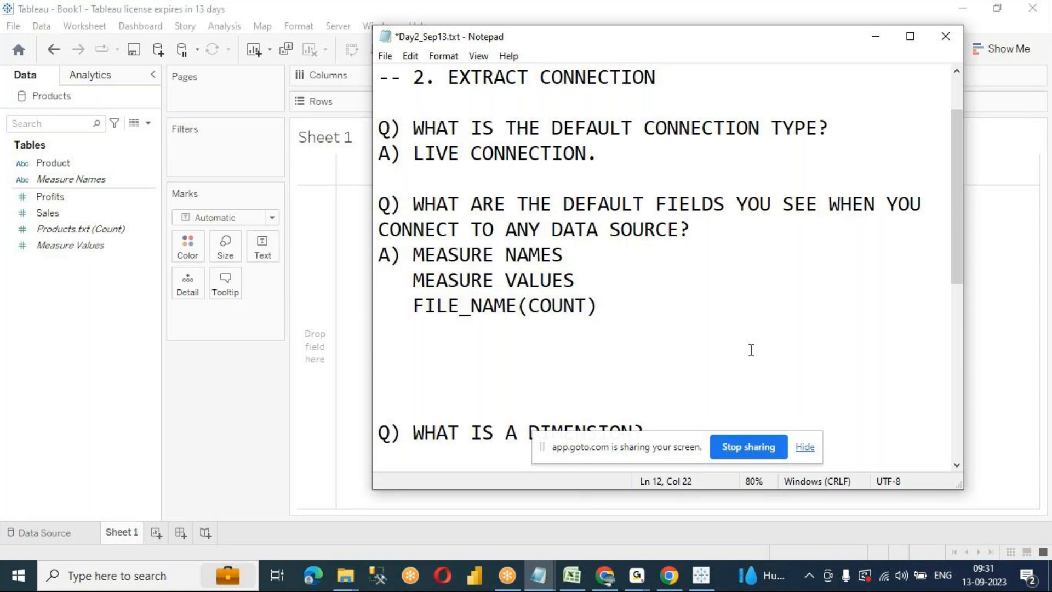
type("}}")
key("BackSpace")
key("BackSpace")
type("|| NUMB")
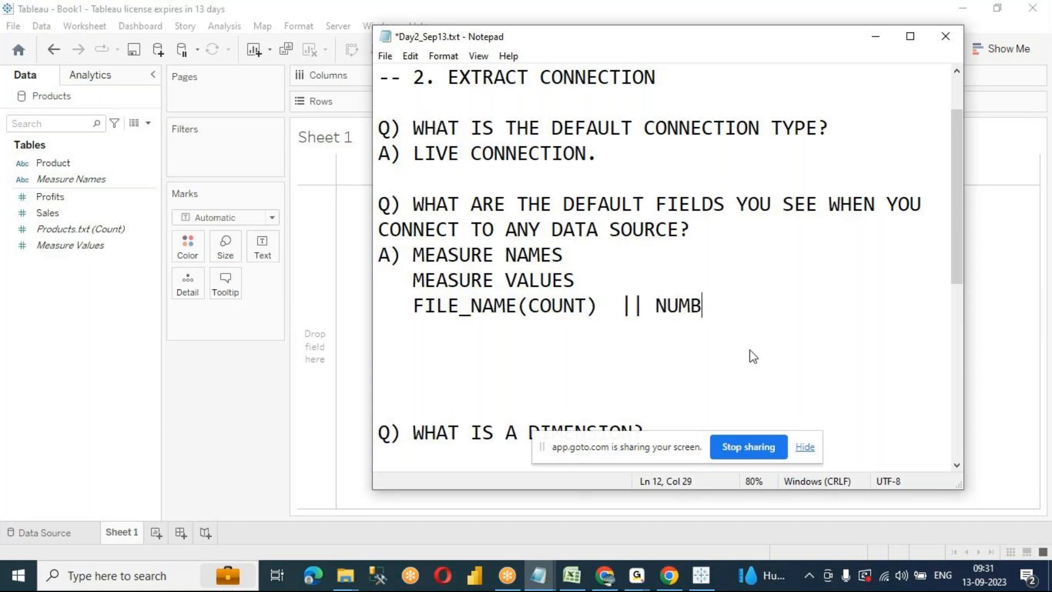
type("ER OF RECORFD")
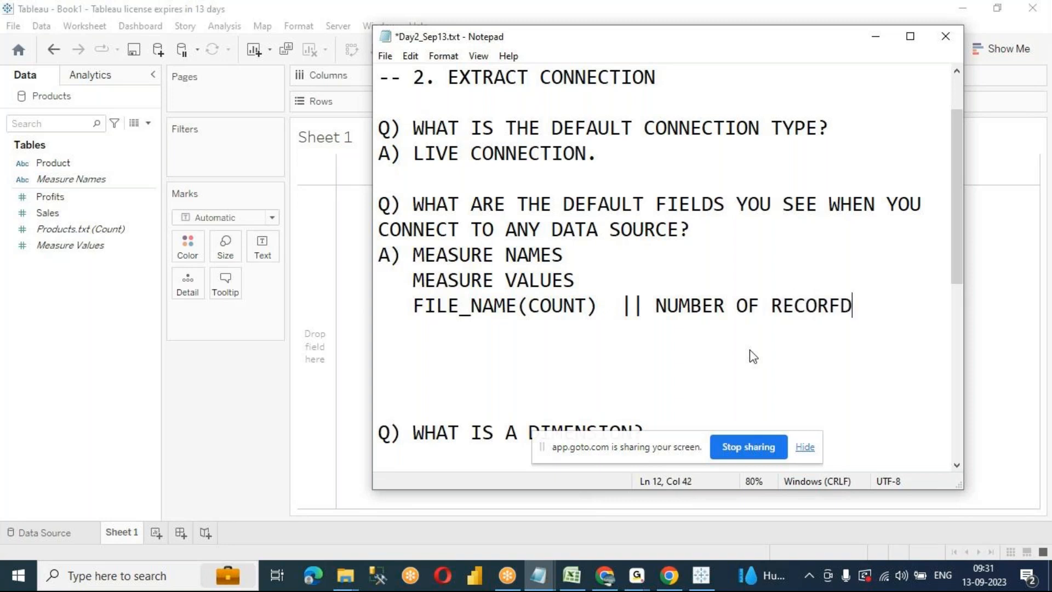
key("BackSpace")
key("BackSpace")
type("DS")
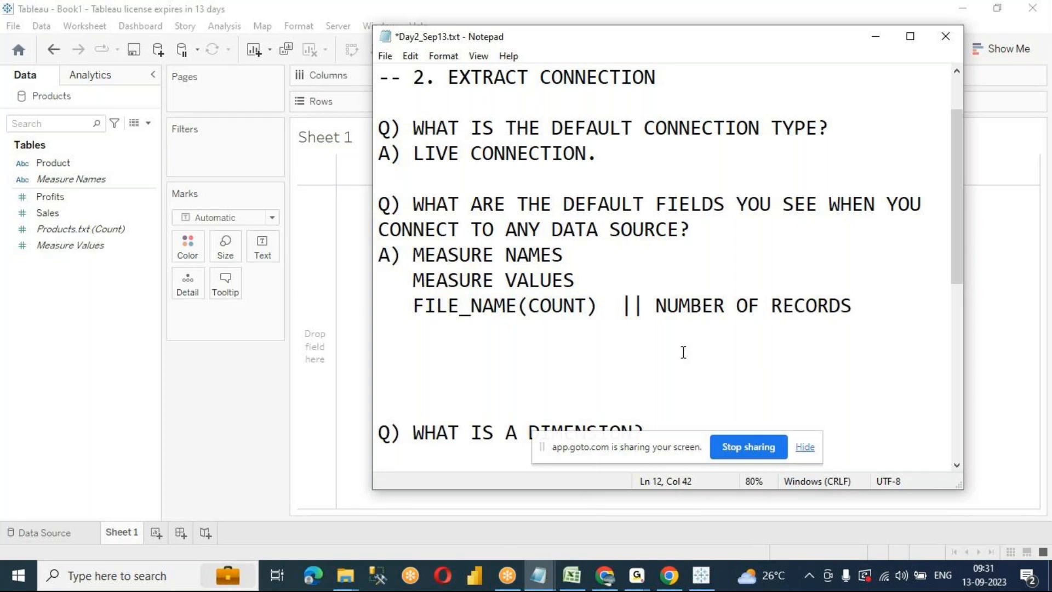
left_click_drag(652, 307, 864, 300)
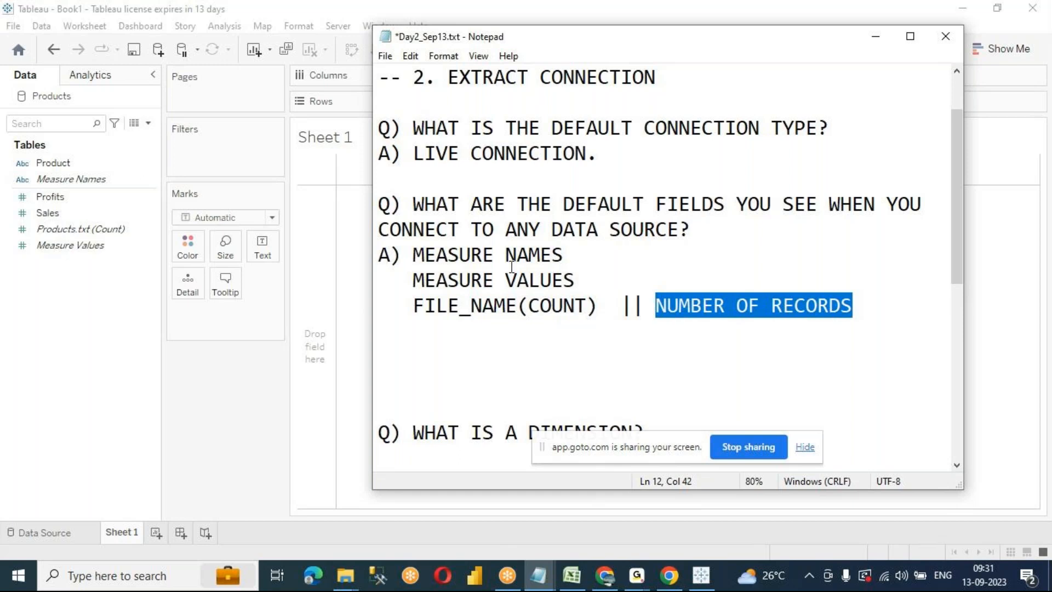
left_click(468, 335)
key("Delete")
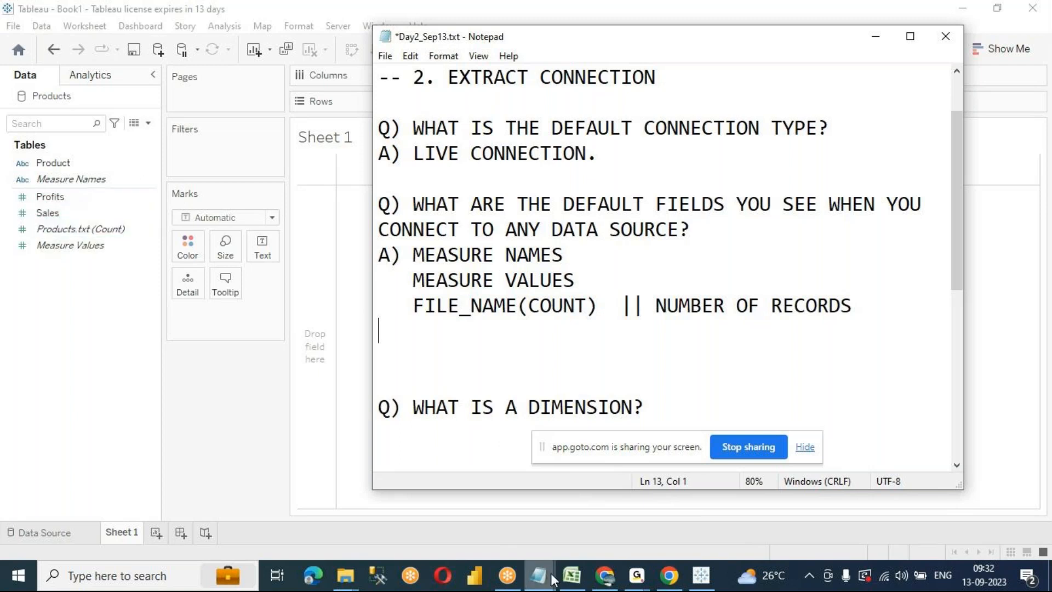
Bring up Products.txt, highlight its Product, Sales and Profits headers to compare them with Tableau's field list, and minimize it again
mouse_move(550, 580)
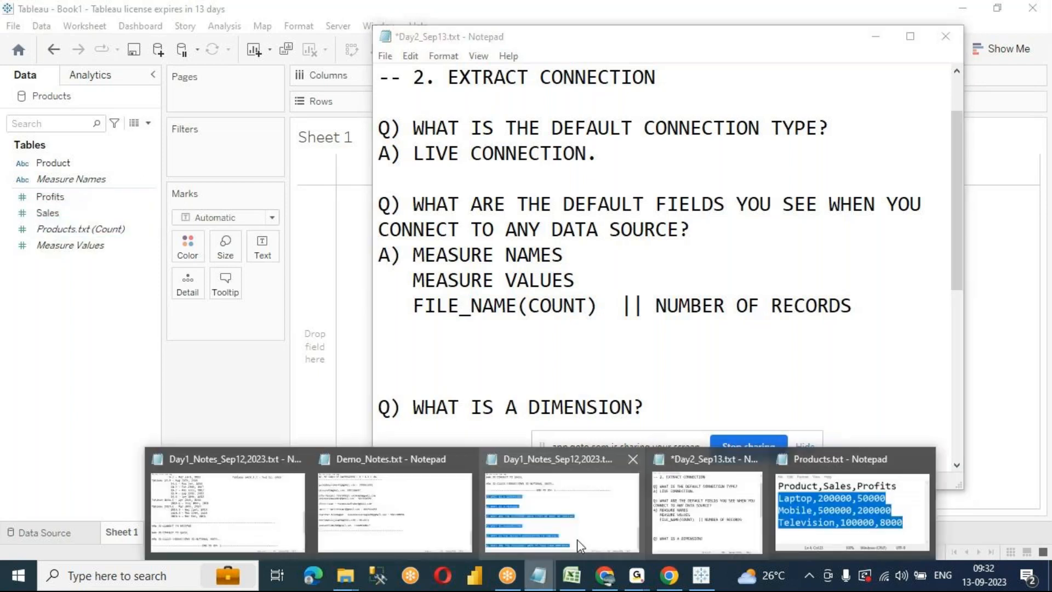
left_click(821, 509)
left_click(407, 214)
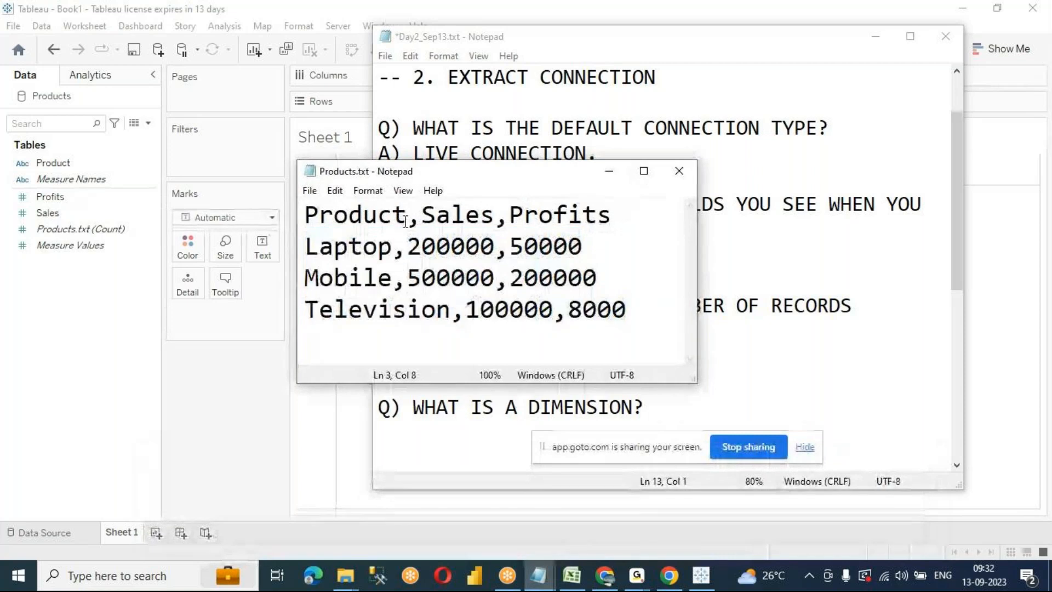
left_click_drag(407, 215, 258, 203)
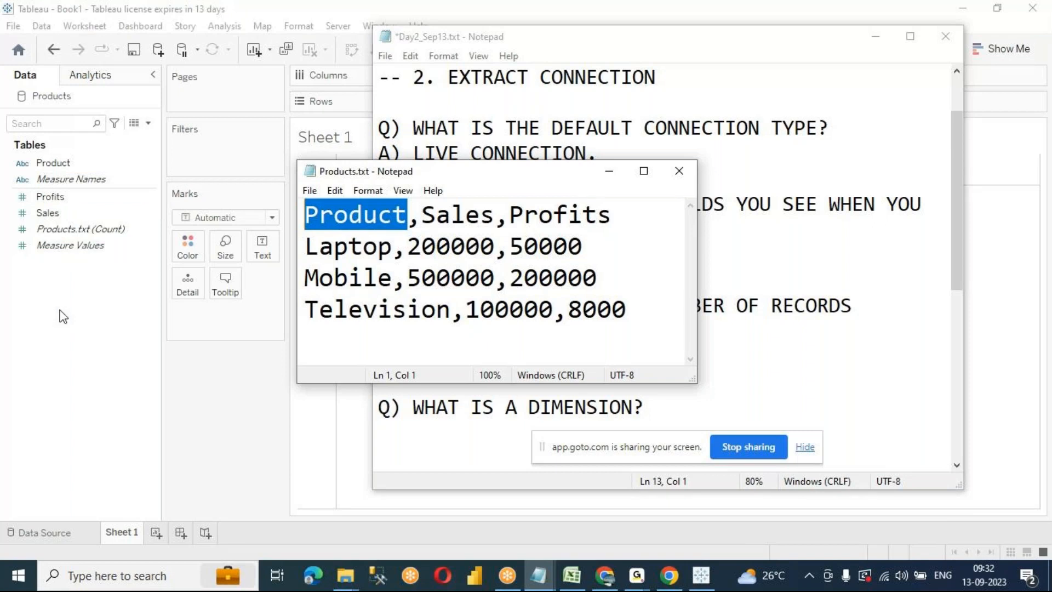
left_click(389, 278)
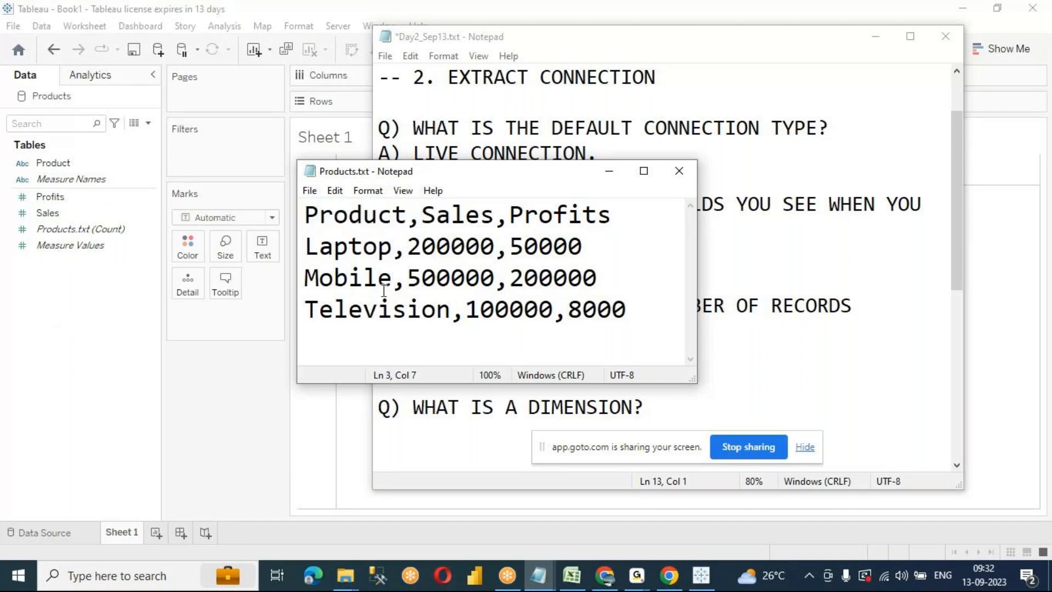
left_click_drag(407, 215, 305, 217)
left_click_drag(495, 216, 422, 215)
left_click_drag(613, 217, 510, 215)
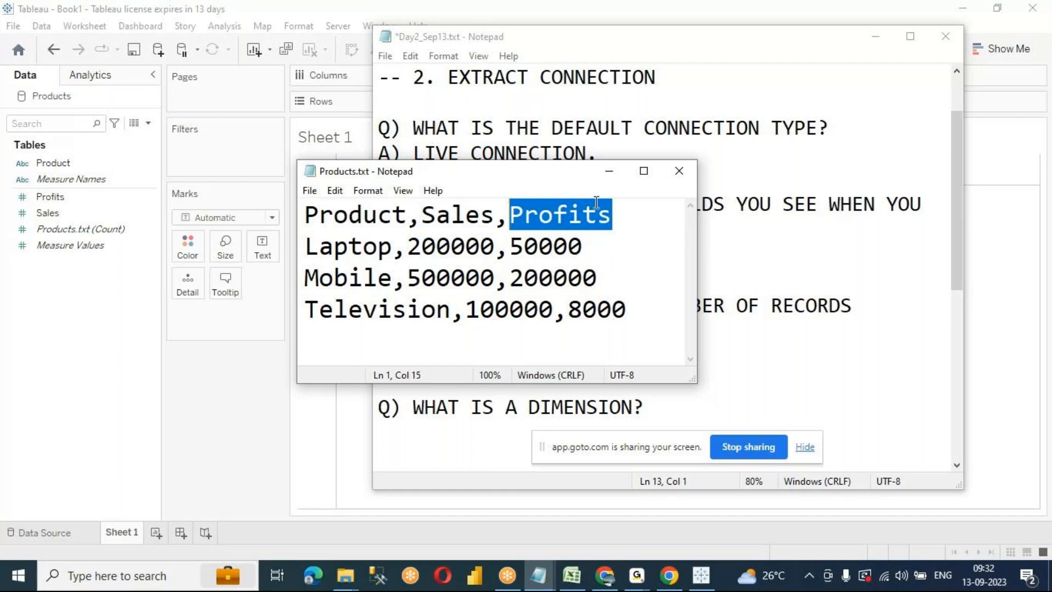
left_click(609, 171)
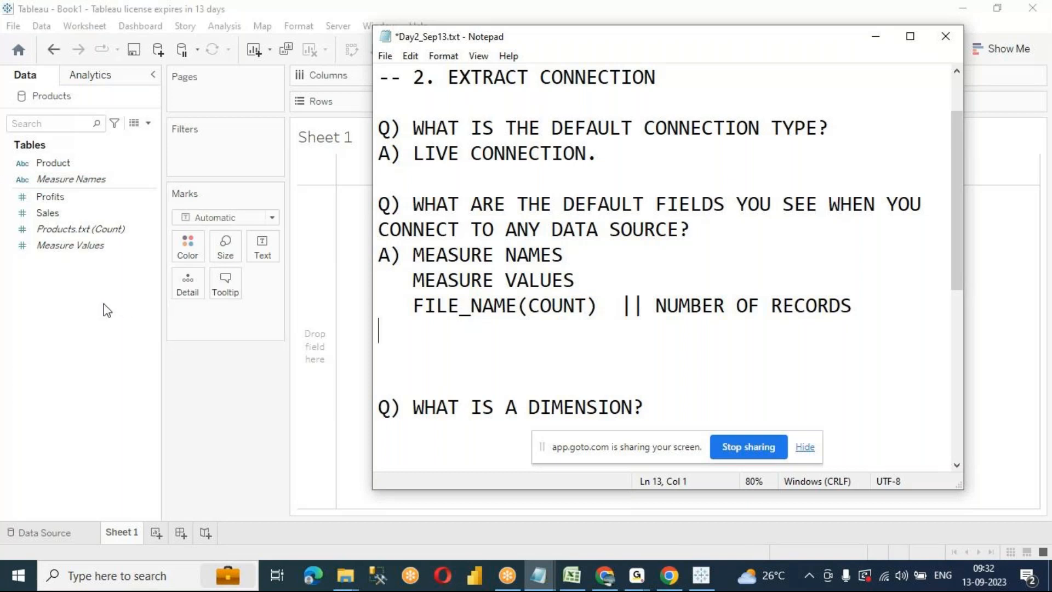
Answer the question "WHAT IS A DIMENSION?" with "A) FIELDS/COLUMNS WHICH EXPLAINS ABOUT YOUR BUSINESS."
scroll(582, 230, "down", 1)
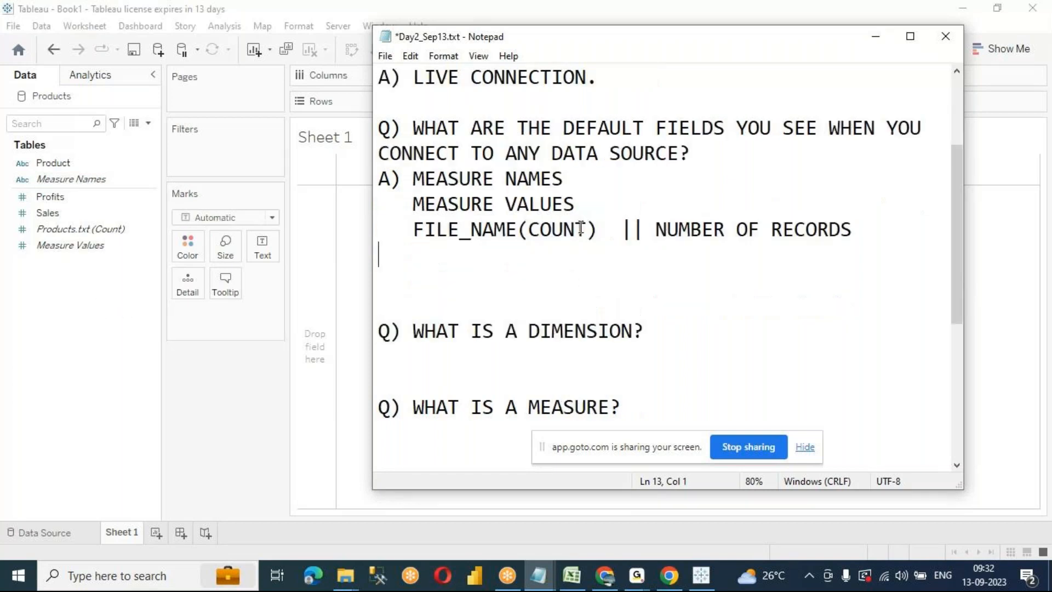
scroll(581, 230, "down", 1)
left_click(671, 256)
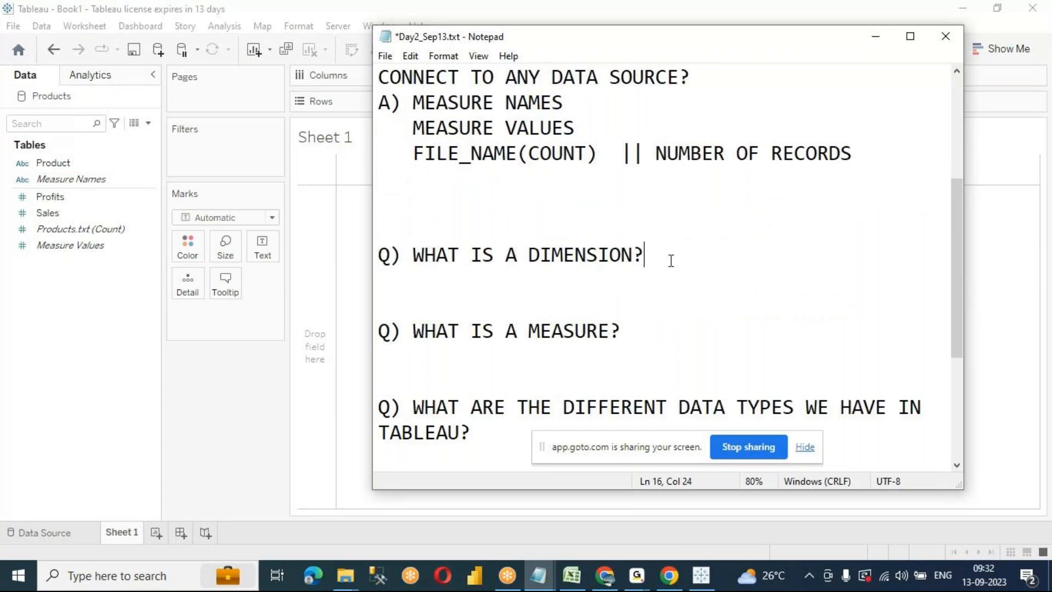
scroll(699, 253, "down", 1)
key("Return")
type("A")
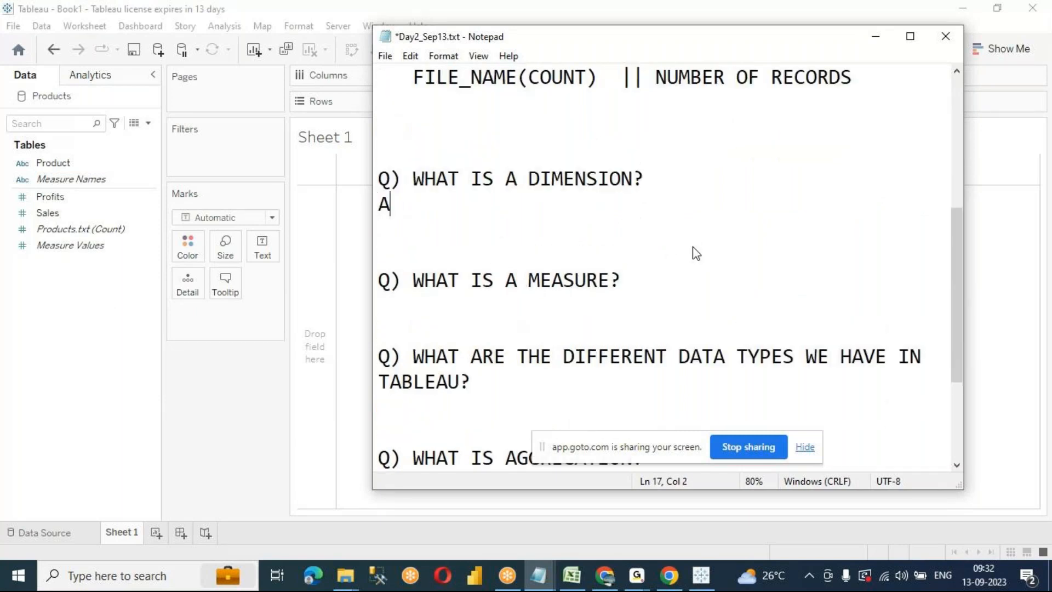
type(") FIELDS/COLUMNS WHICH ")
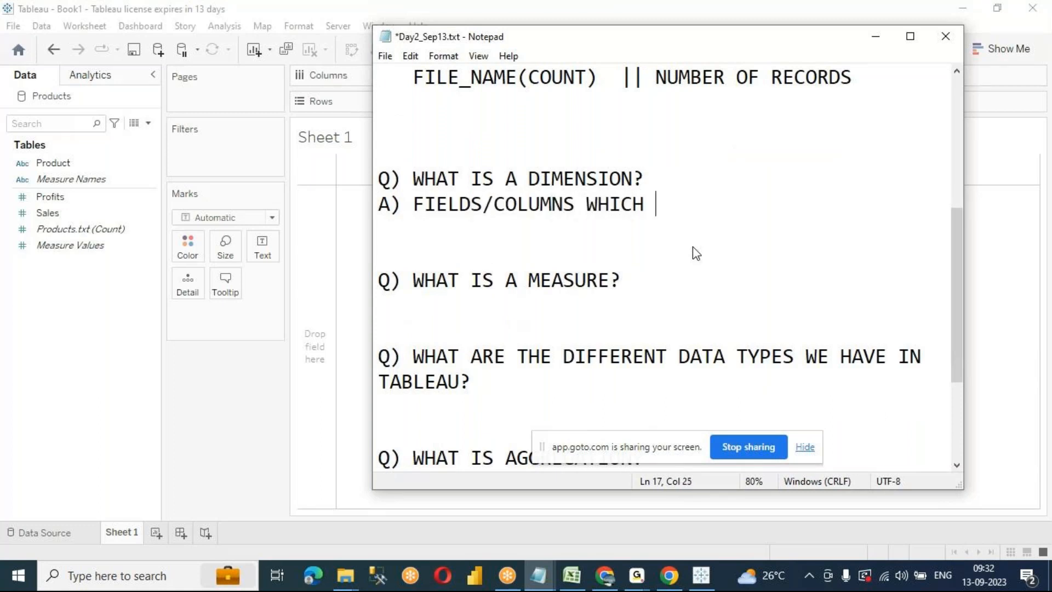
type("EXPLAINS ABOUT YOUR BUSINESS.")
Reduce the text zoom to 60% and place the cursor at the end of the question "WHAT IS A MEASURE?"
scroll(604, 302, "down", 1)
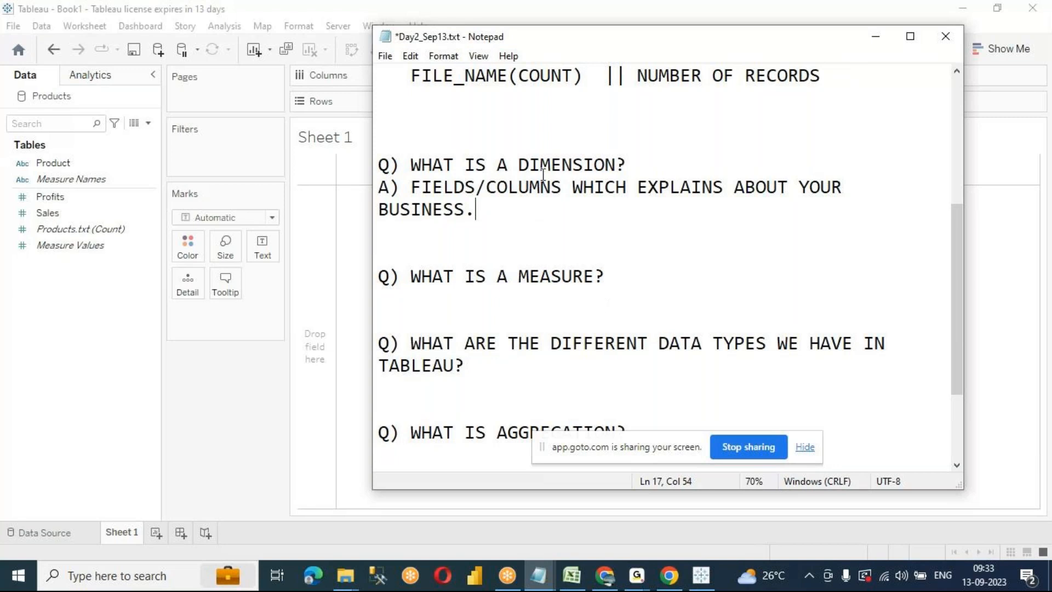
left_click_drag(519, 165, 616, 165)
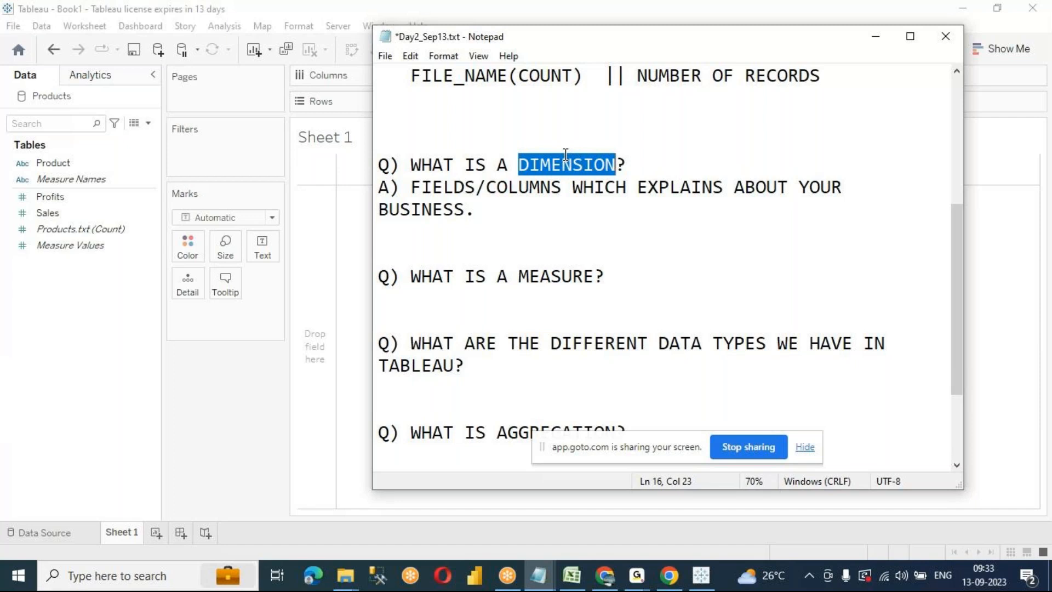
left_click(526, 229)
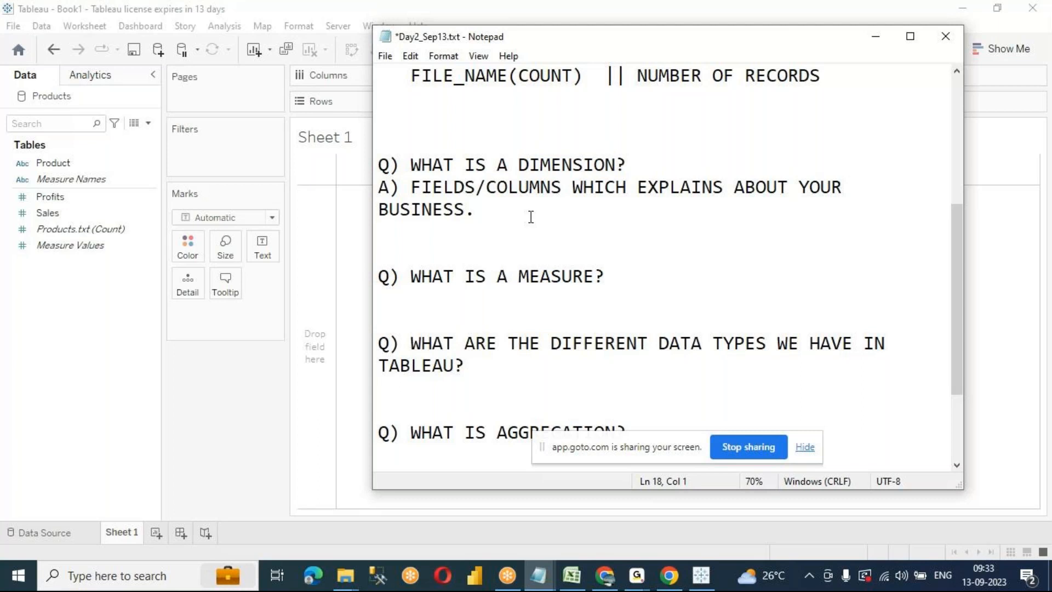
scroll(531, 217, "down", 2, "ctrl")
scroll(531, 215, "up", 1, "ctrl")
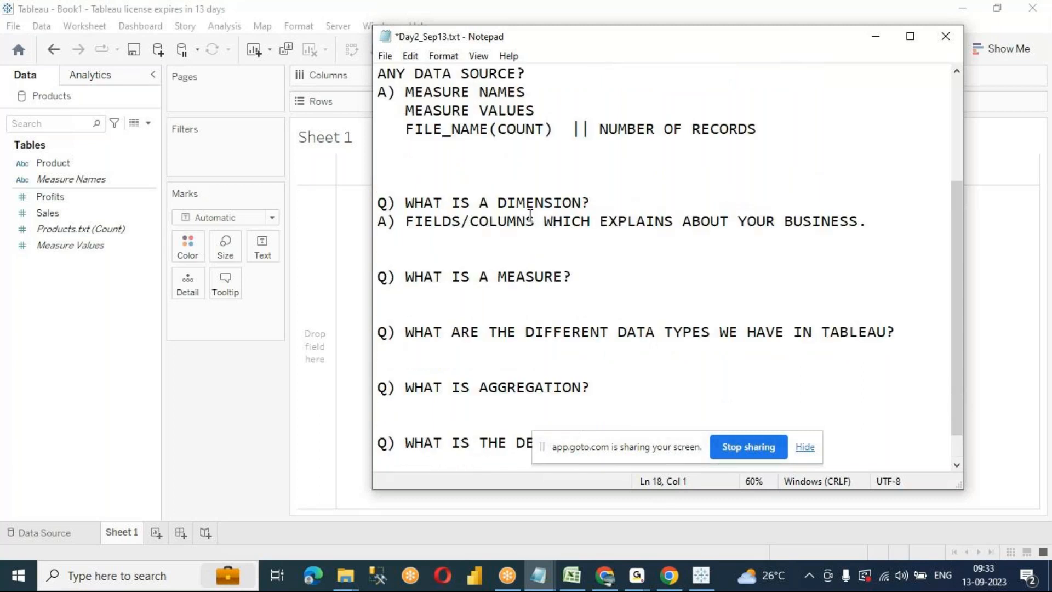
scroll(530, 214, "down", 1)
left_click(592, 237)
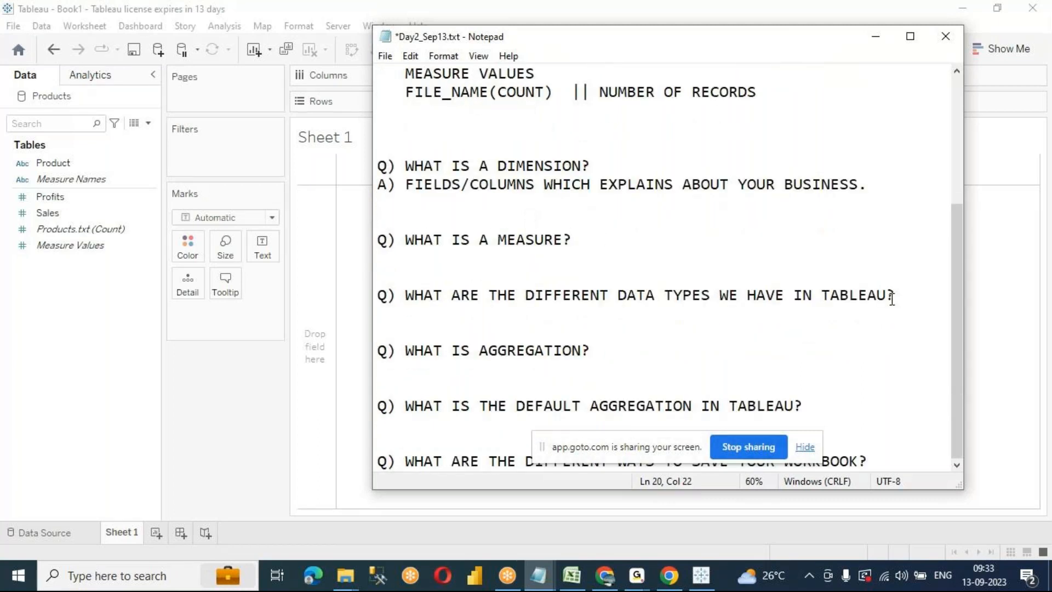
Answer the question "WHAT IS A MEASURE?" with "A) FIELDS/COLUMNS WHICH MEASURES YOUR BUSINESS." and save Day2_Sep13.txt
key("Return")
type("A) ")
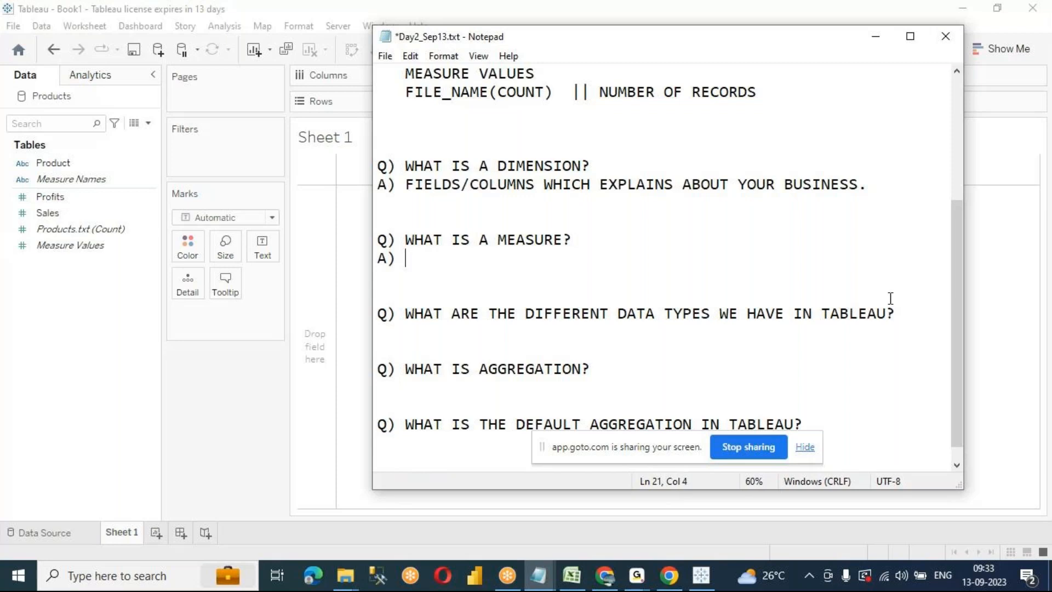
type("FIELDS")
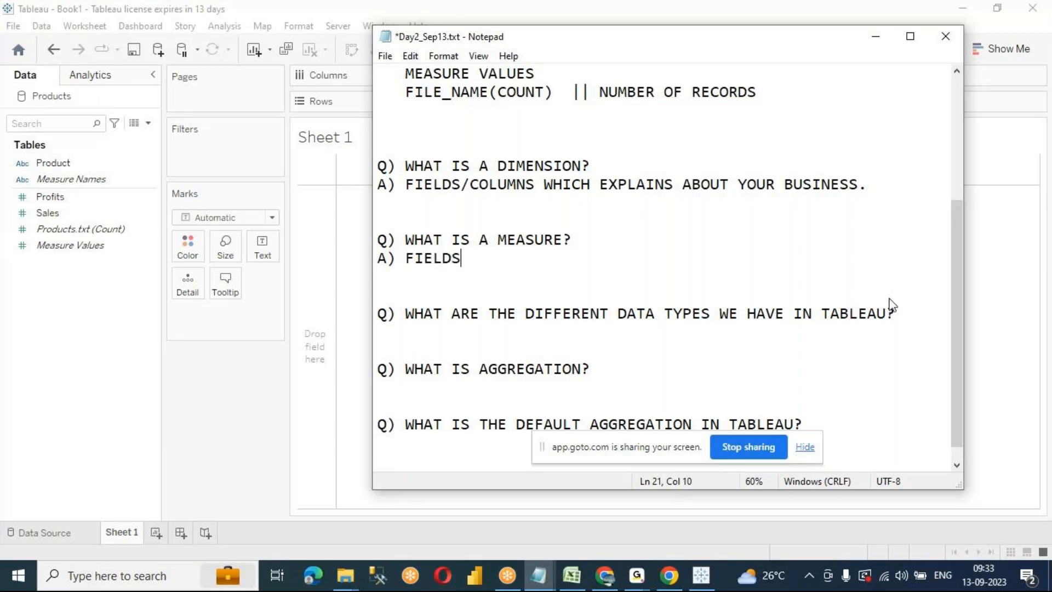
type("/COLUMNS WHICH ")
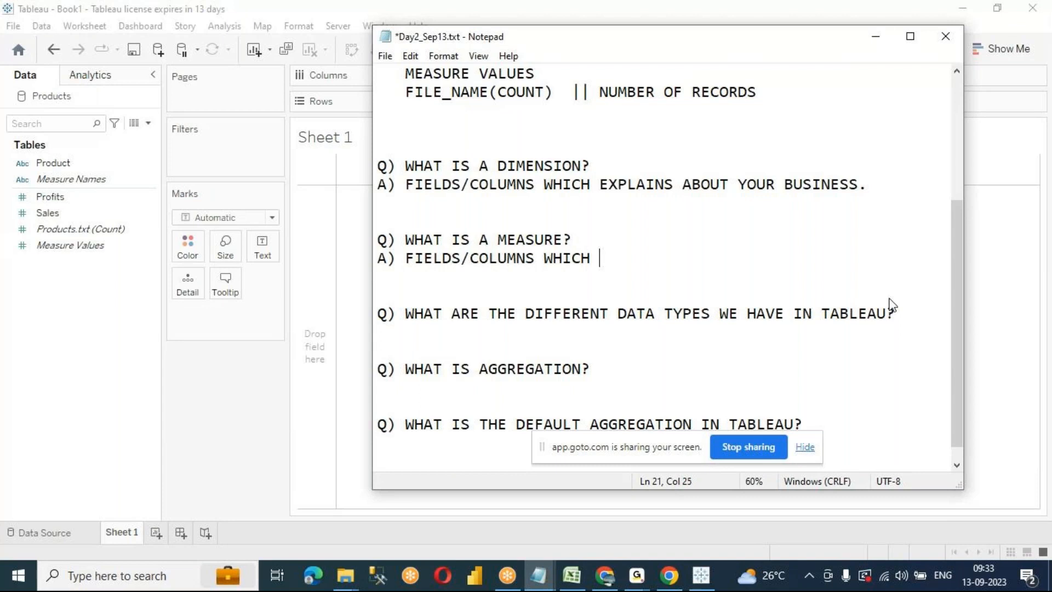
type("MEASURES YOUR BUSINESS.")
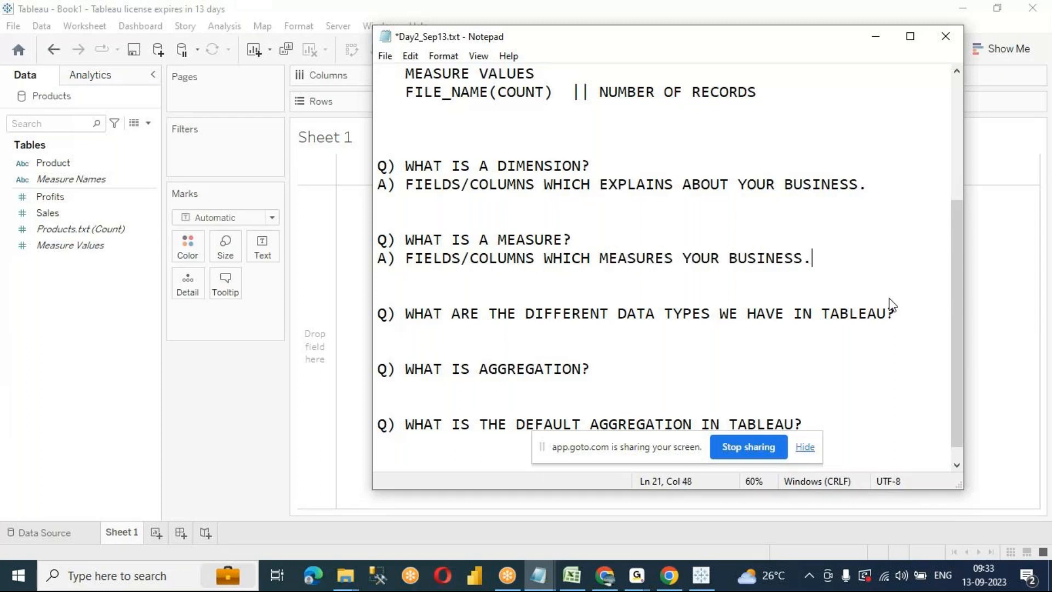
key("ctrl+s")
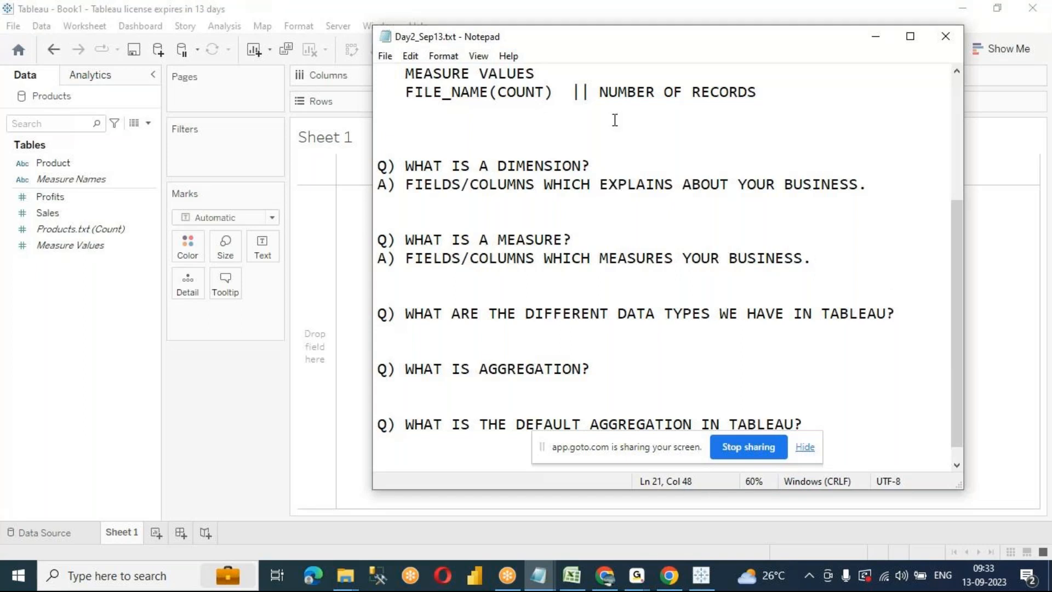
Bring up Products.txt and highlight the Product header and its values Laptop, Mobile and Television as the dimension example
left_click(539, 576)
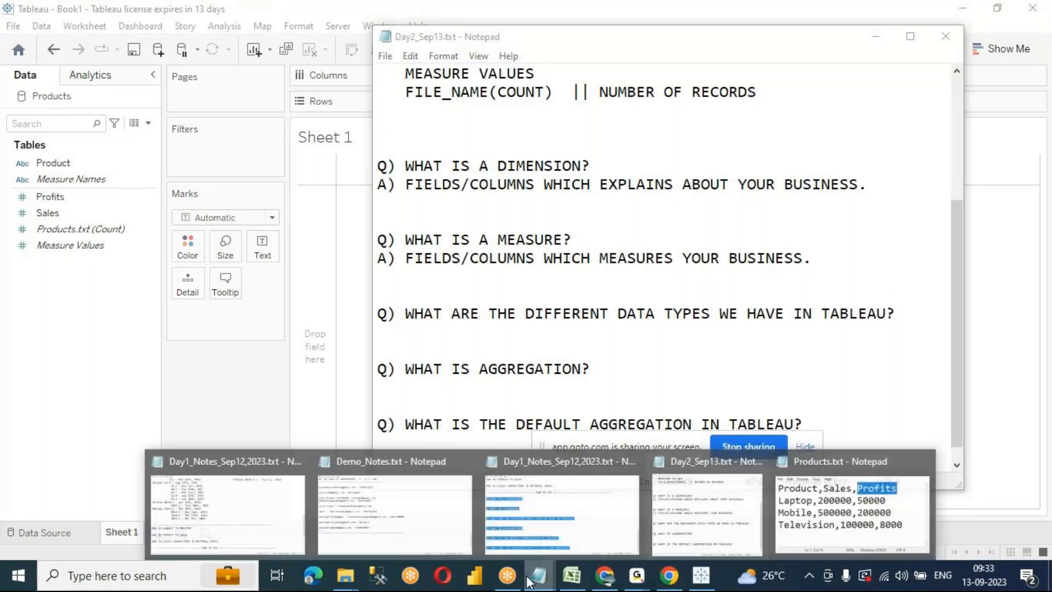
left_click(863, 502)
left_click_drag(440, 173, 656, 284)
double_click(613, 327)
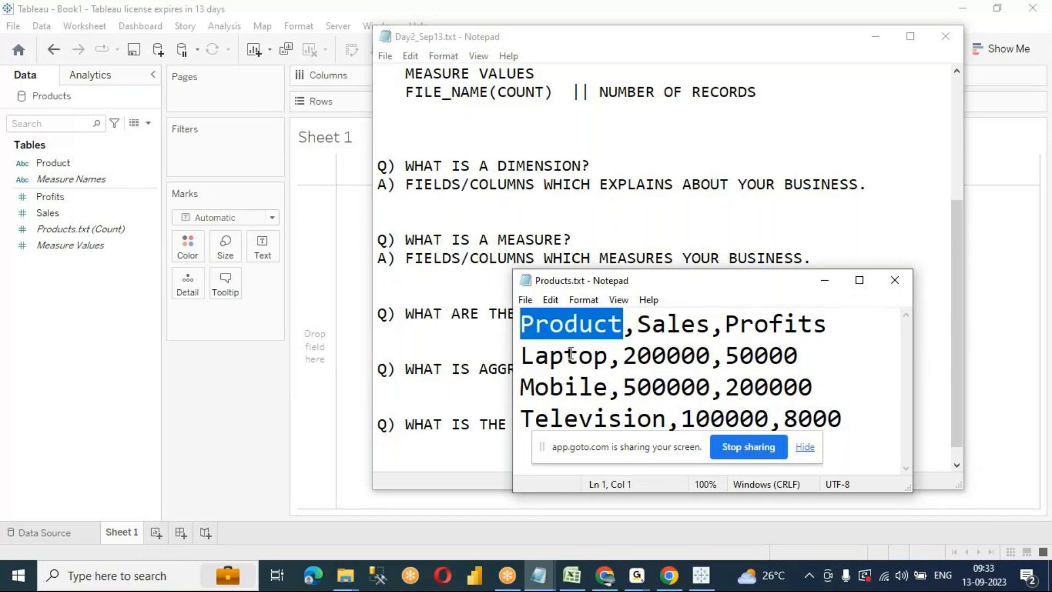
left_click_drag(606, 360, 518, 361)
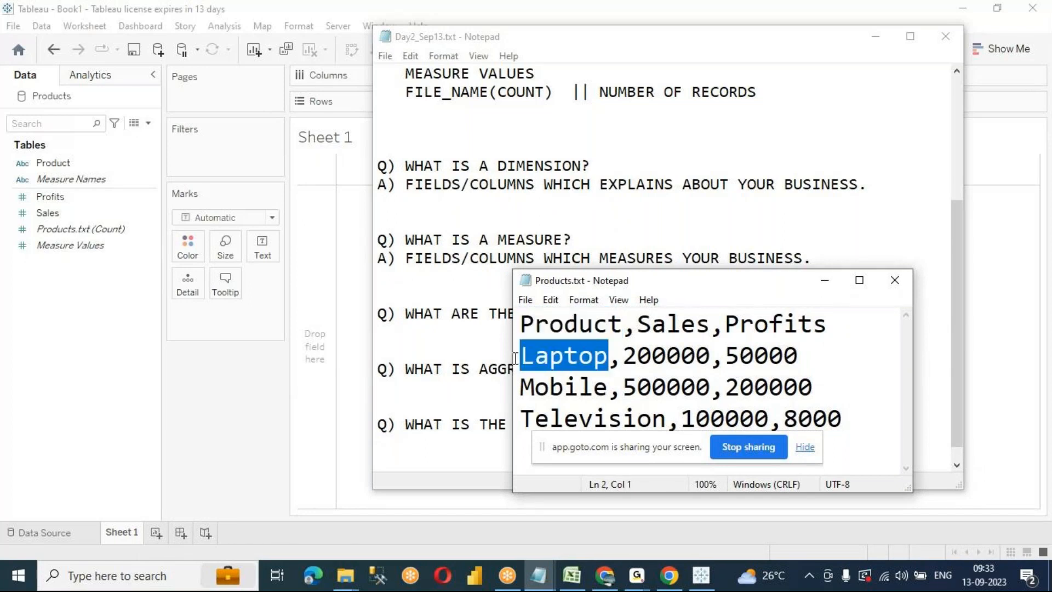
double_click(607, 387)
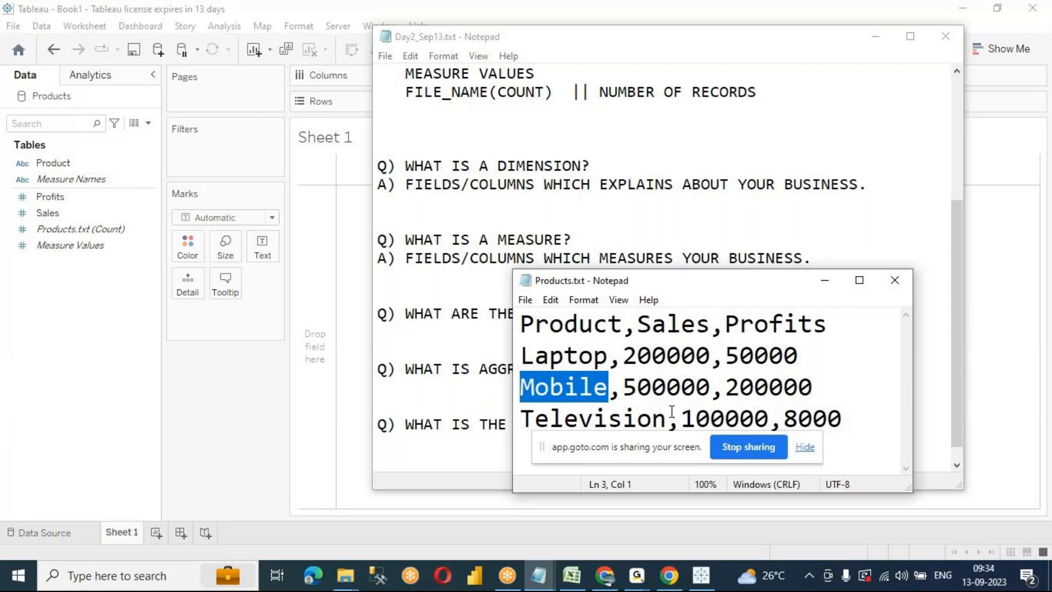
left_click_drag(670, 417, 519, 417)
left_click_drag(624, 323, 501, 306)
left_click_drag(666, 285, 560, 239)
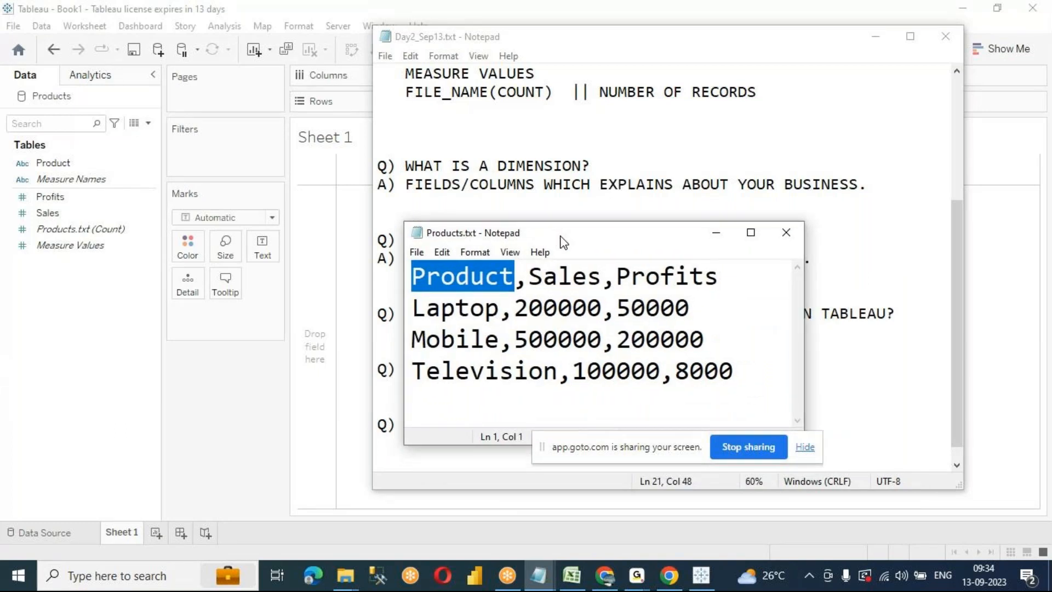
left_click(515, 308)
left_click_drag(518, 279, 398, 267)
left_click_drag(583, 232, 549, 296)
Highlight the Sales and Profits headers in Products.txt, contrasting them with the Product header, to illustrate measures
left_click_drag(489, 337, 693, 346)
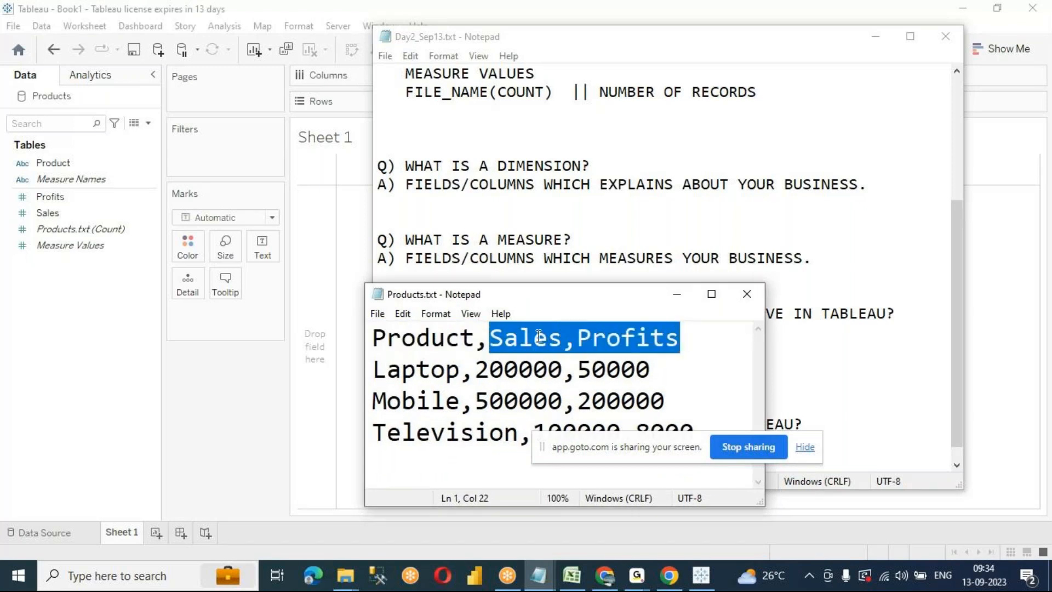
left_click(603, 369)
left_click_drag(489, 338, 682, 340)
left_click_drag(476, 340, 374, 338)
left_click(422, 342)
left_click_drag(476, 340, 334, 337)
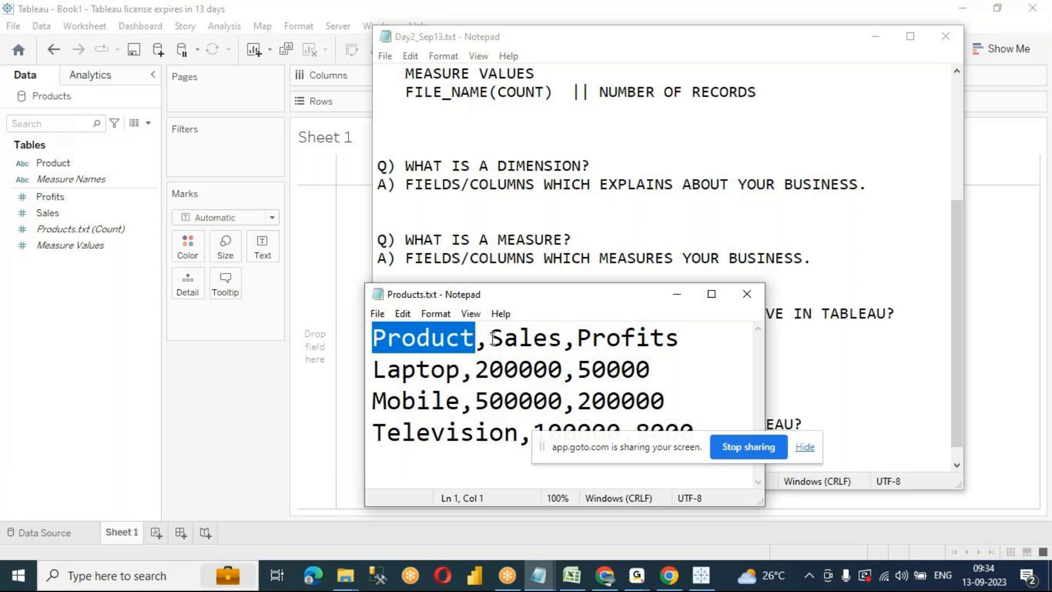
left_click_drag(493, 338, 693, 340)
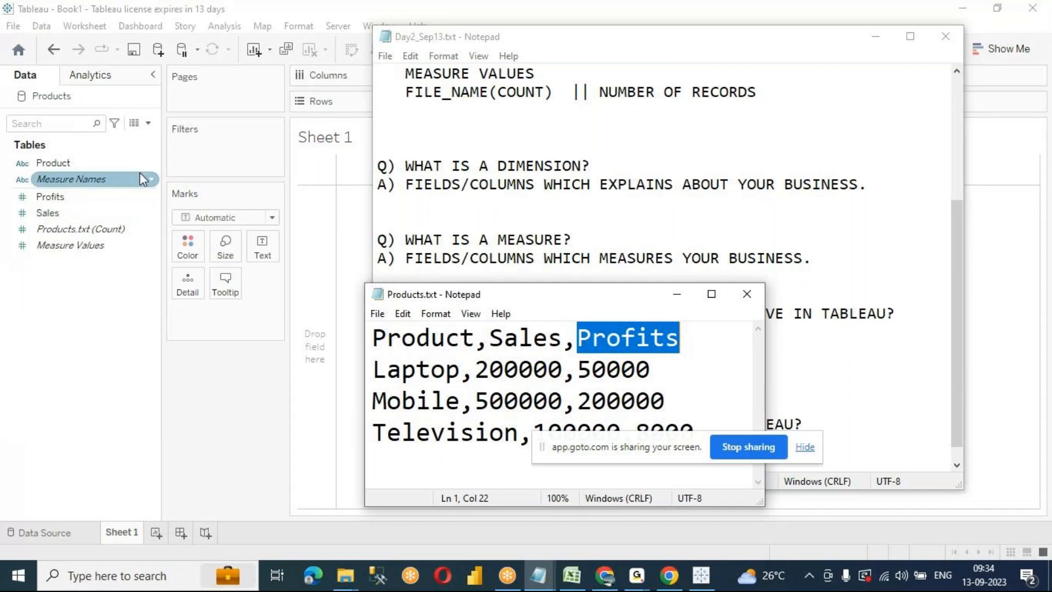
left_click_drag(497, 342, 563, 345)
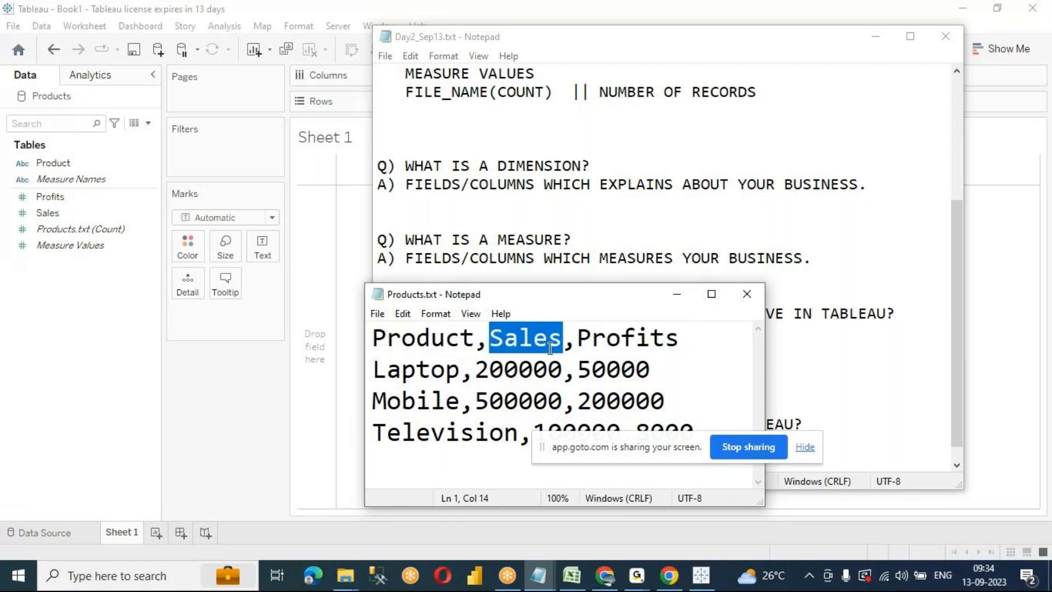
left_click_drag(578, 343, 694, 341)
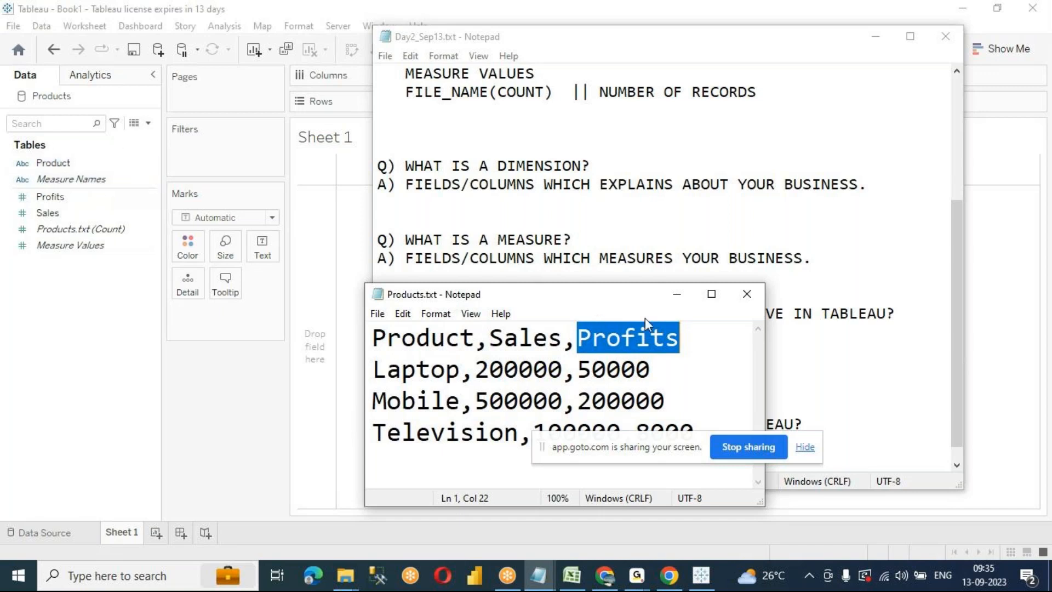
left_click(694, 383)
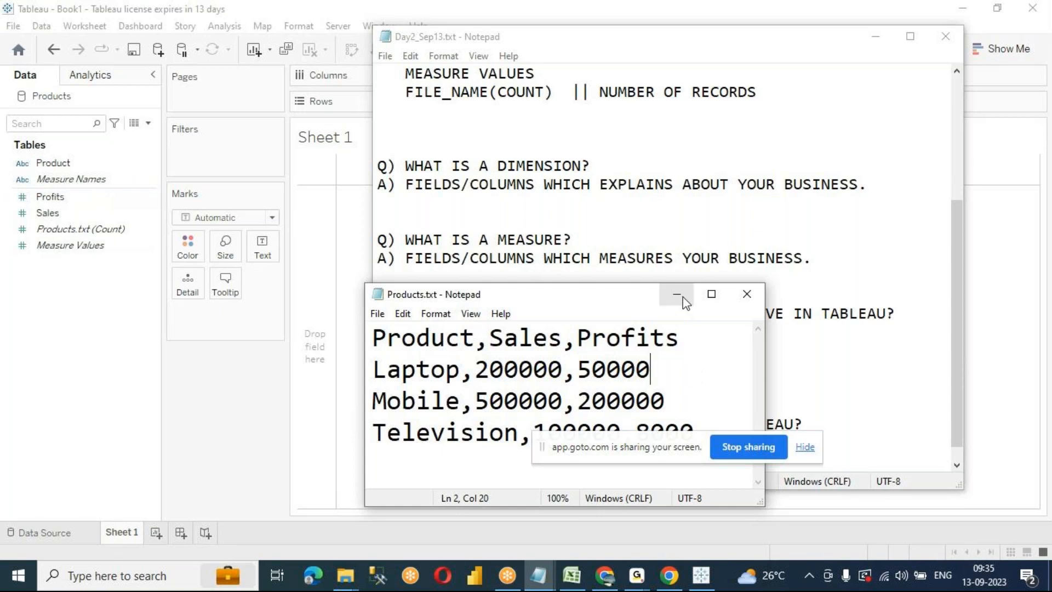
Return to Day2_Sep13.txt and highlight the word DIMENSION in its question to review the dimension and measure answers
left_click(596, 183)
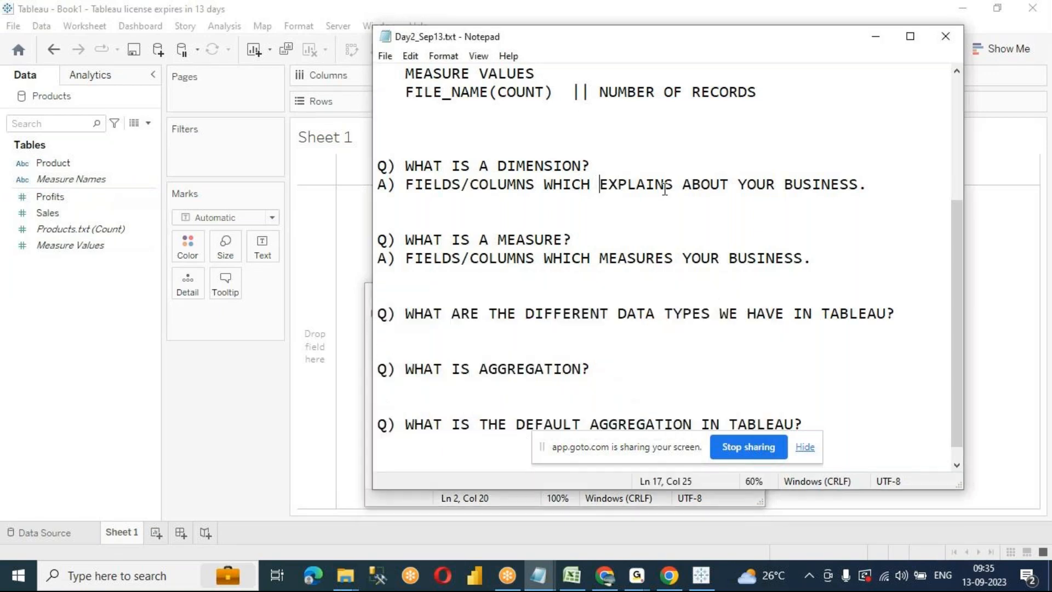
double_click(536, 168)
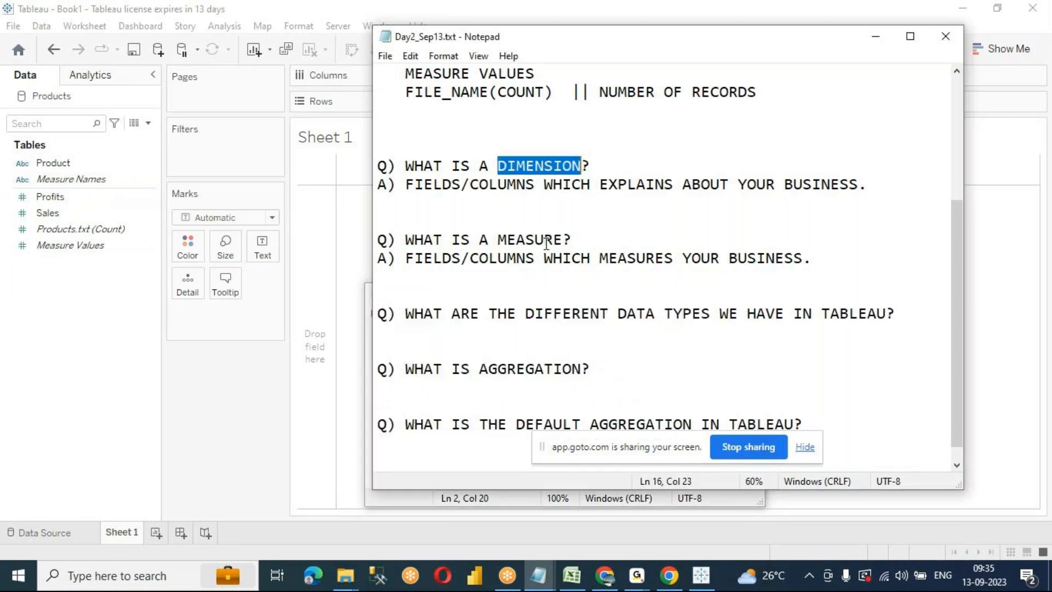
left_click(650, 279)
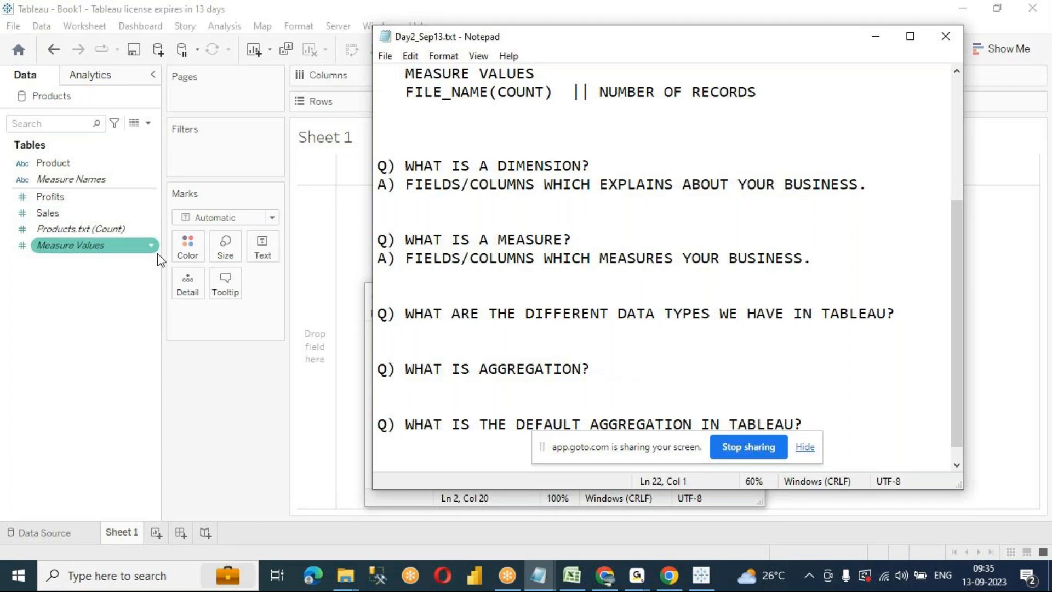
Switch to Sample - Superstore.xls in Excel and highlight the Order ID header with its first five values on the Orders sheet
left_click(572, 575)
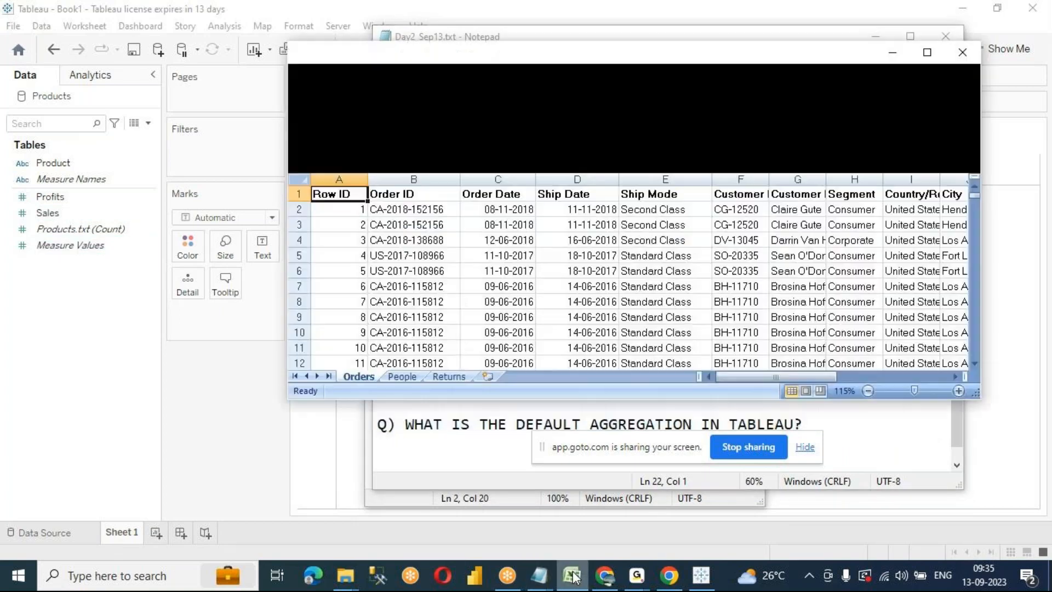
left_click_drag(621, 52, 566, 139)
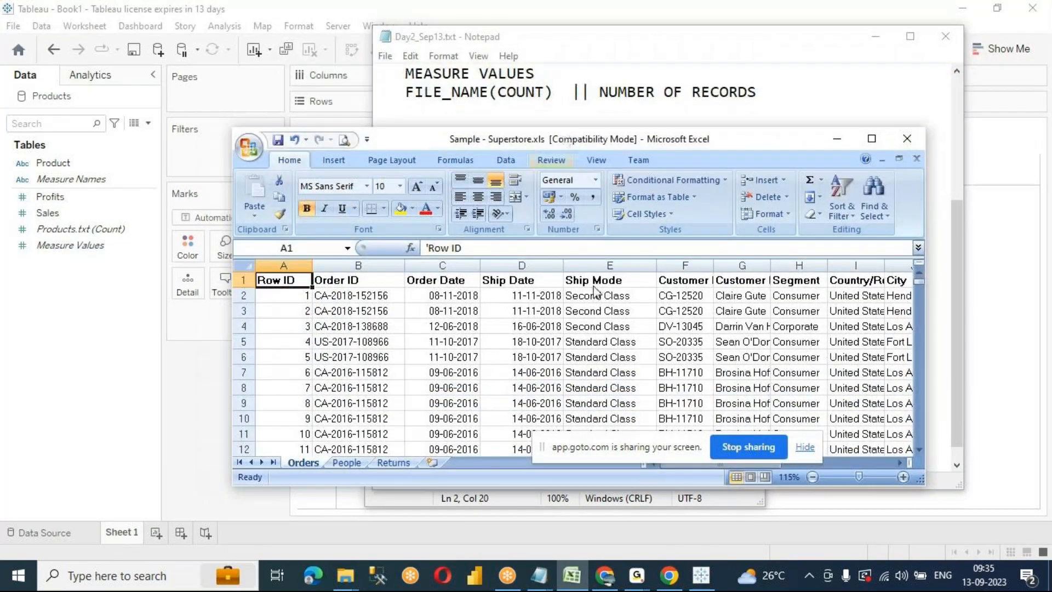
left_click(397, 355)
left_click(350, 281)
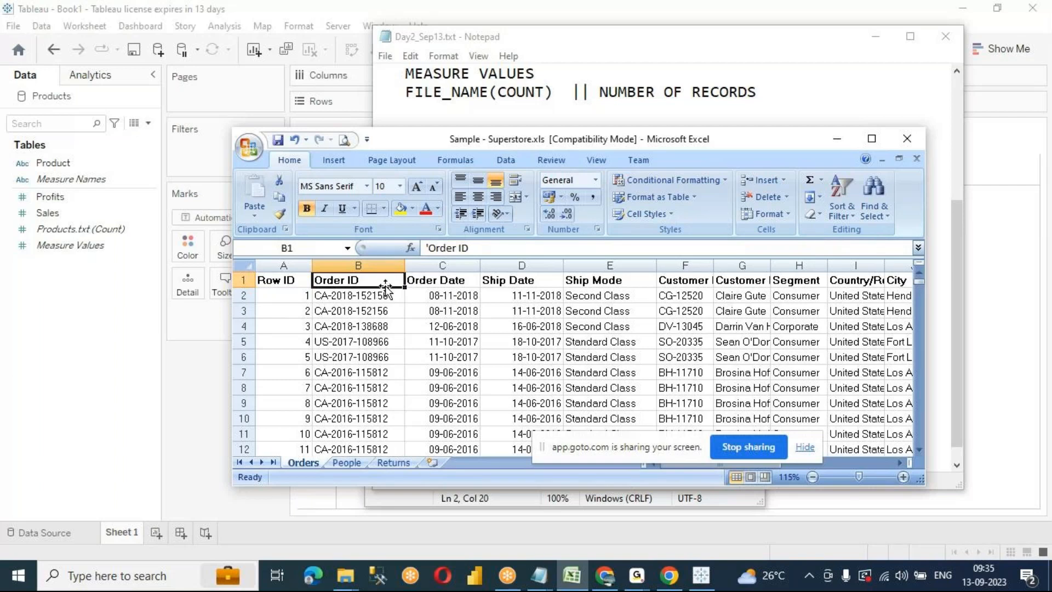
left_click_drag(371, 277, 361, 357)
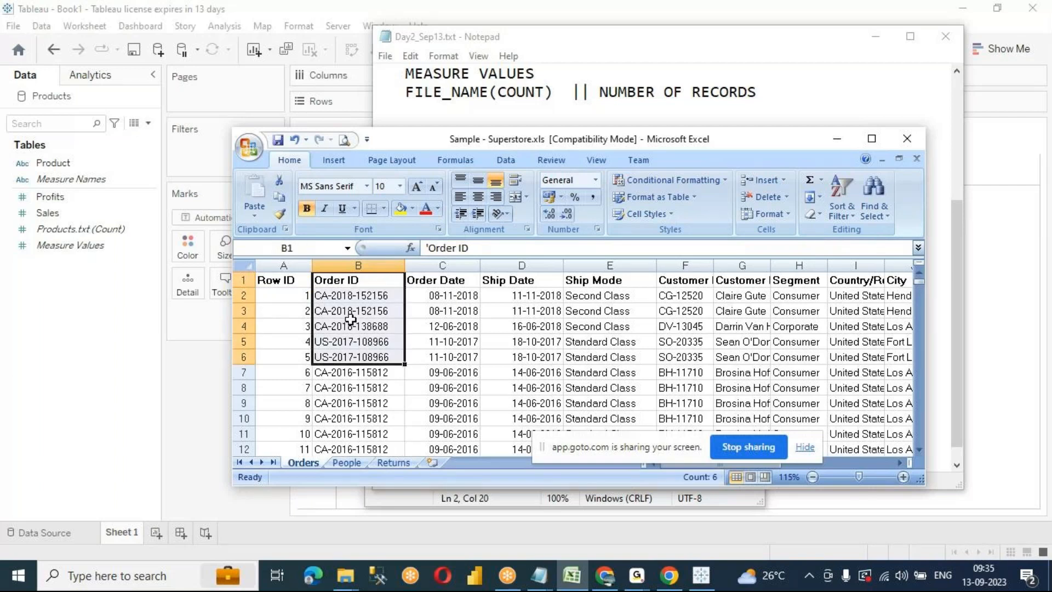
left_click(345, 282)
Select the Order Date, Ship Date, Ship Mode, Customer ID and Customer Name headers one by one as dimension examples
left_click(453, 280)
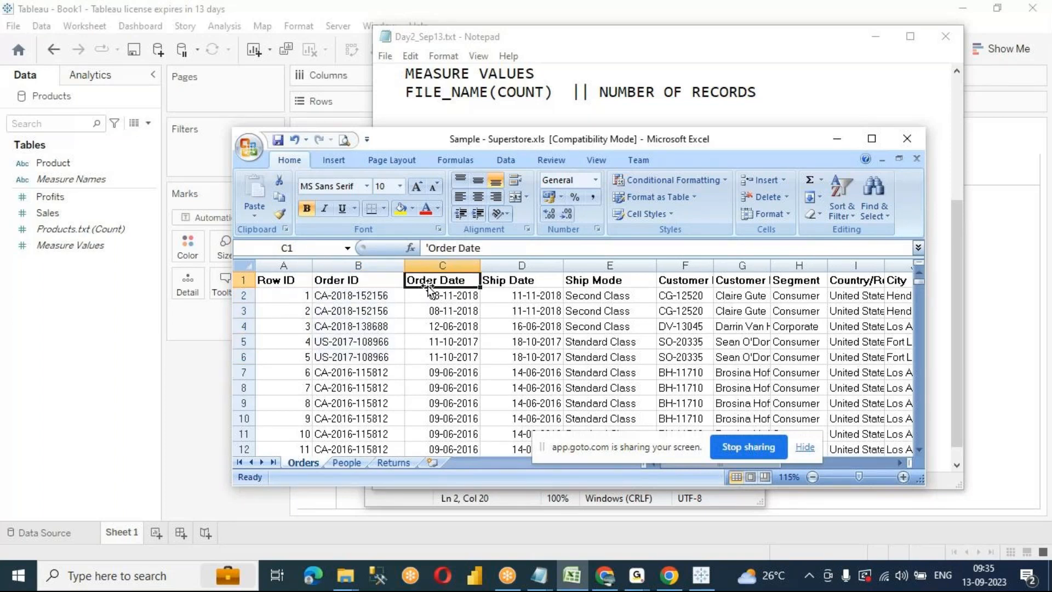
left_click(503, 280)
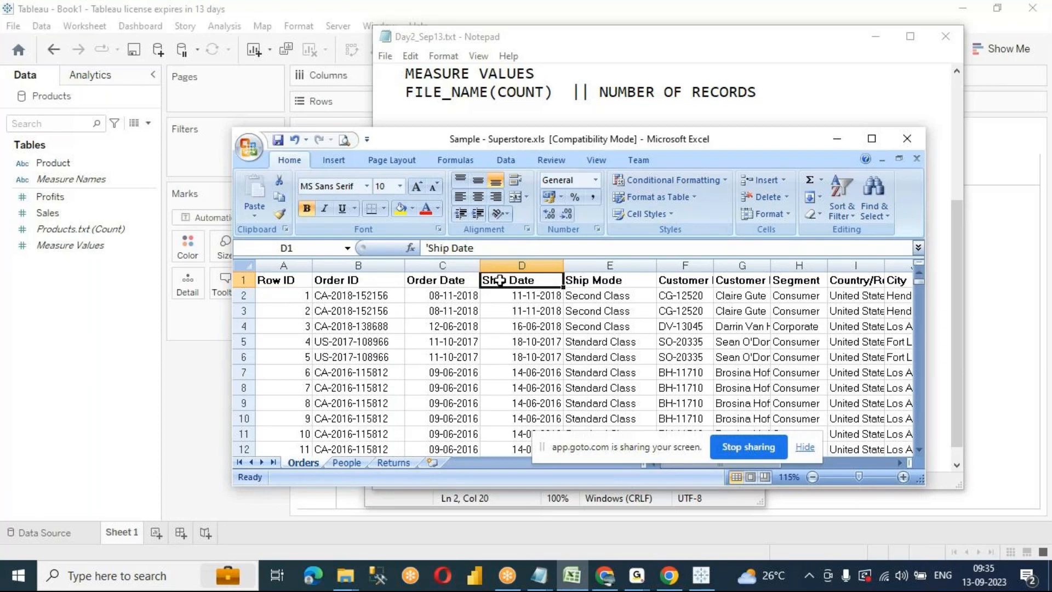
left_click(590, 280)
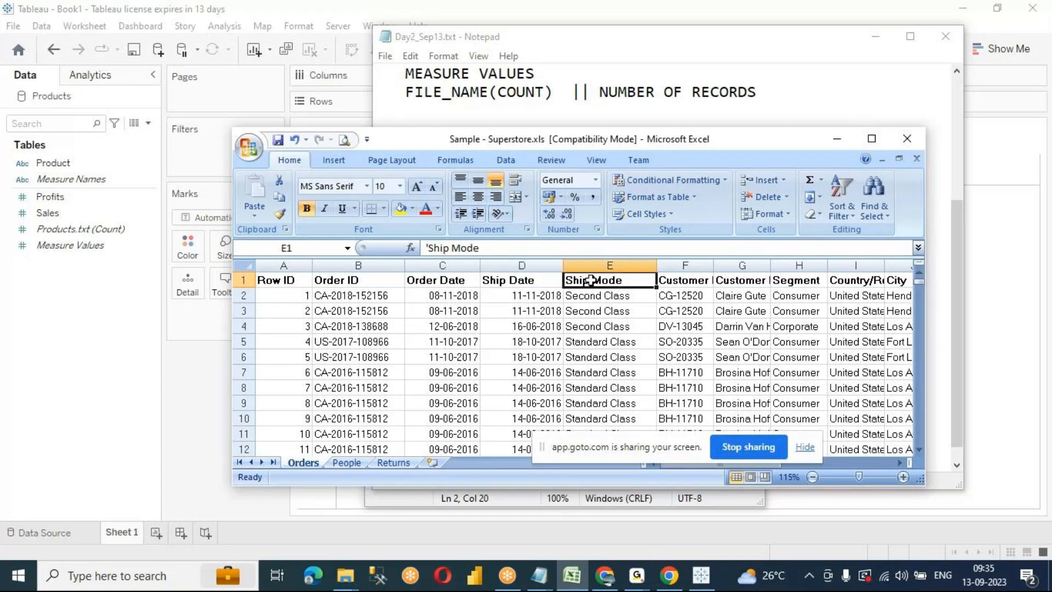
left_click(680, 282)
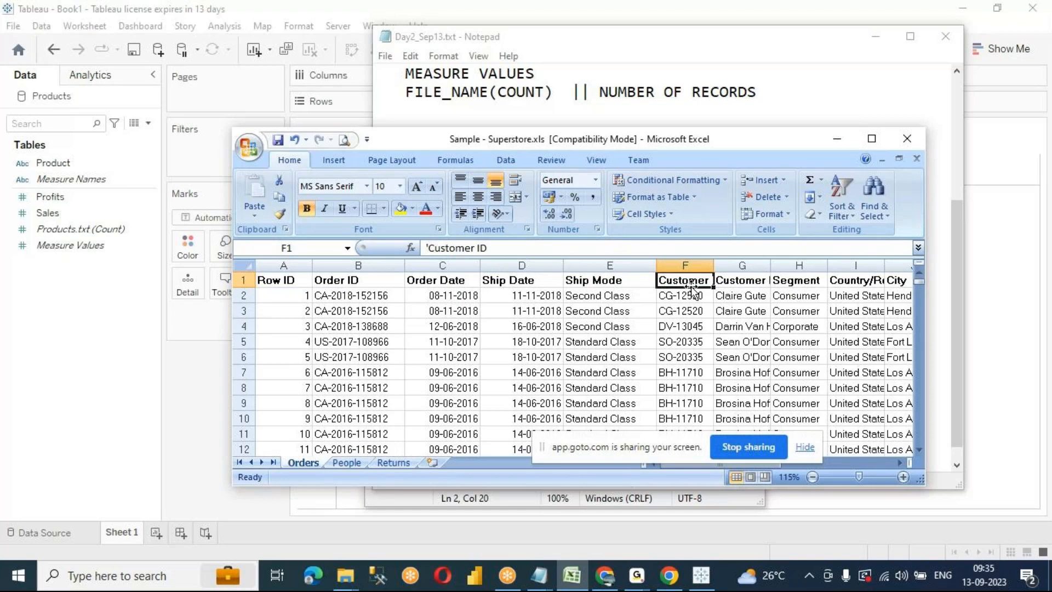
left_click(760, 283)
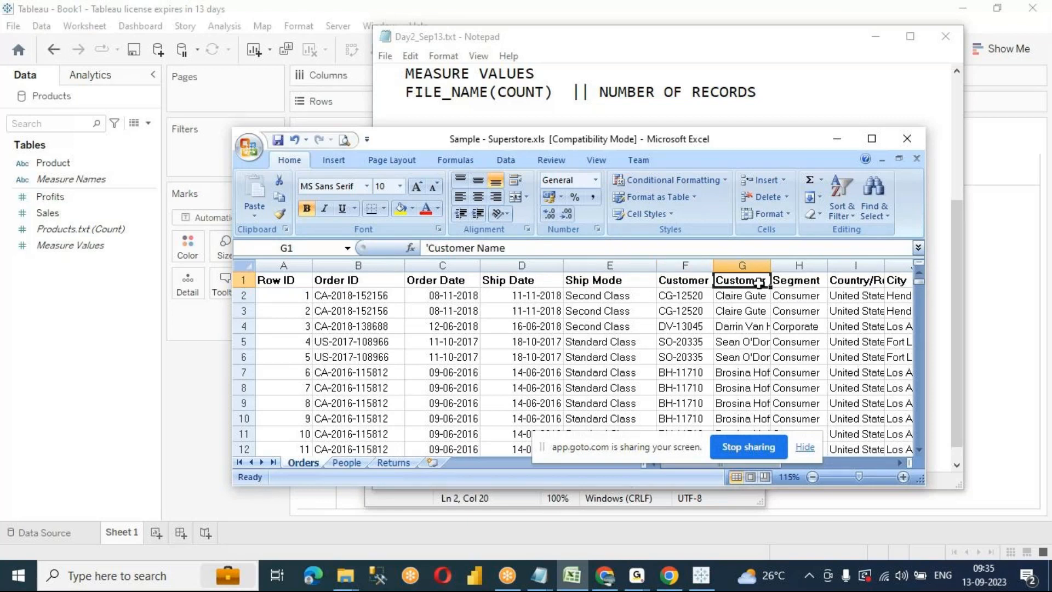
Select the Segment and Country/Region headers on the Orders sheet as further dimension examples
left_click(900, 463)
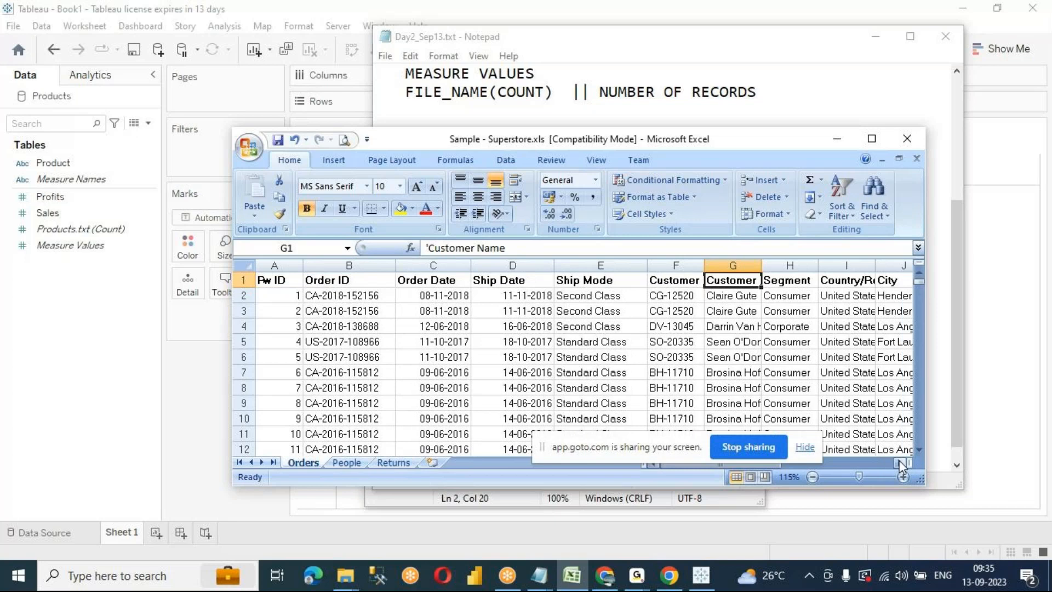
left_click(902, 464)
left_click(901, 463)
left_click(901, 464)
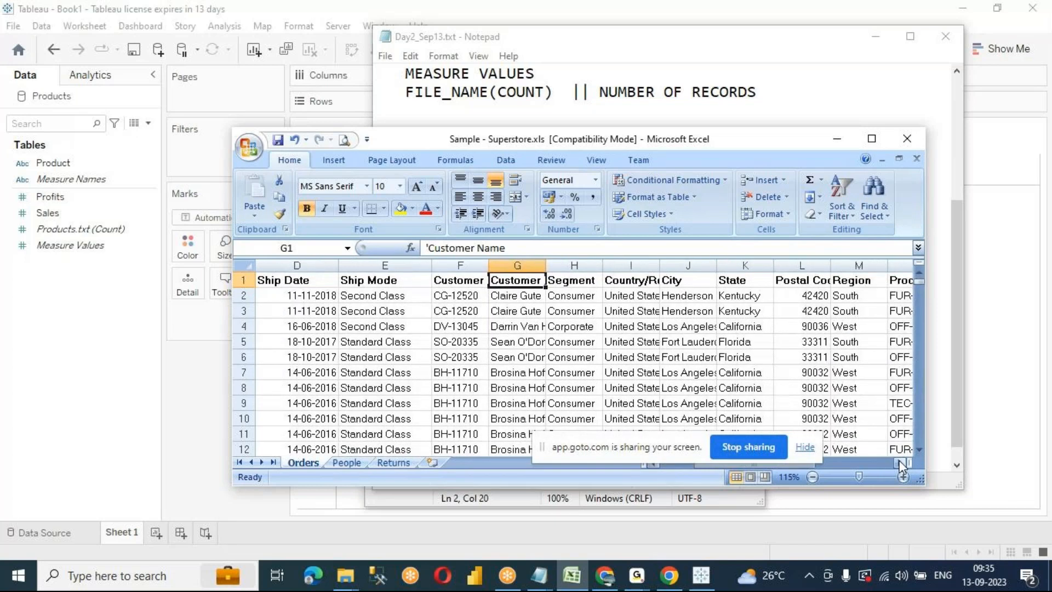
left_click(581, 281)
left_click(633, 280)
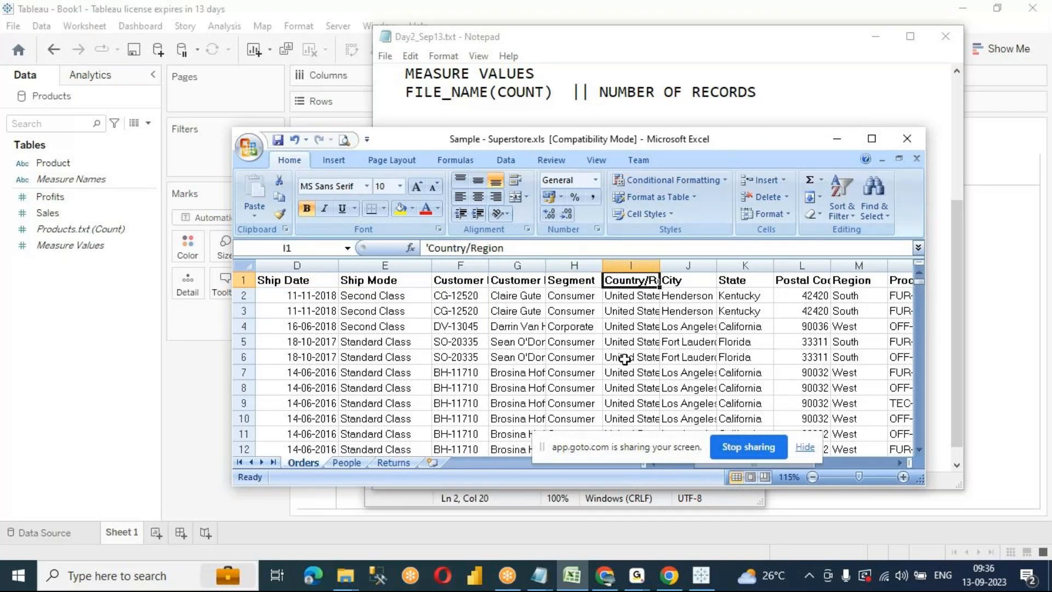
Select the Sales, Quantity, Discount and Profit headers one by one on the Orders sheet as measure examples
left_click(741, 464)
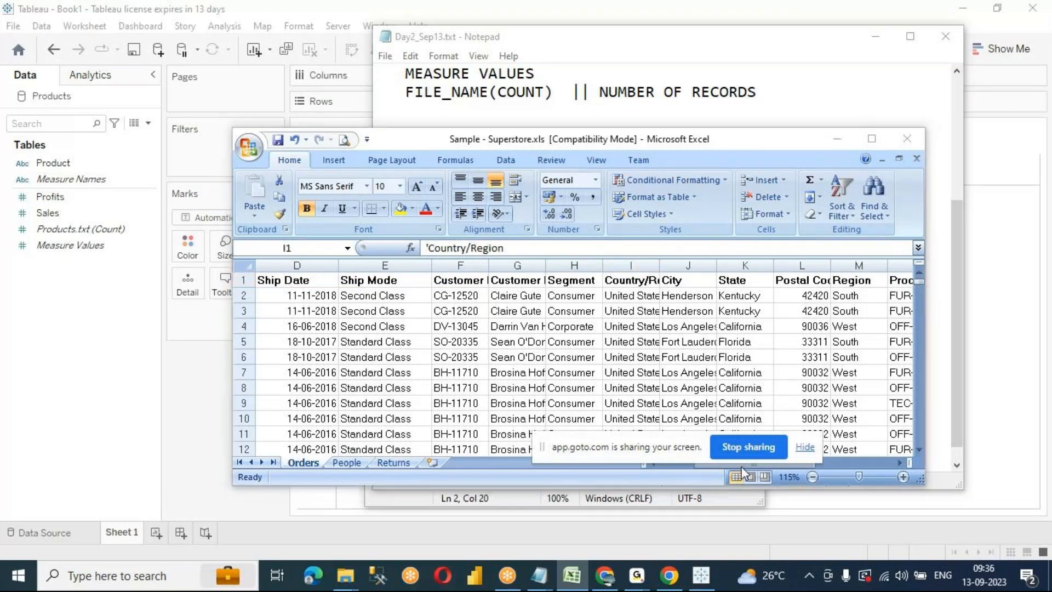
left_click(784, 456)
left_click_drag(771, 465, 850, 464)
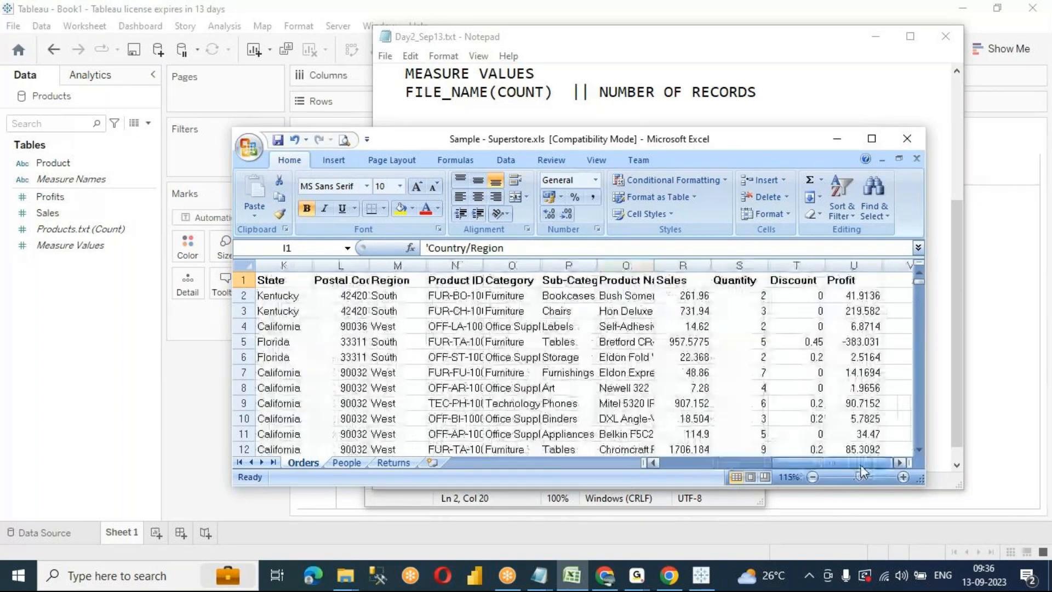
left_click(691, 281)
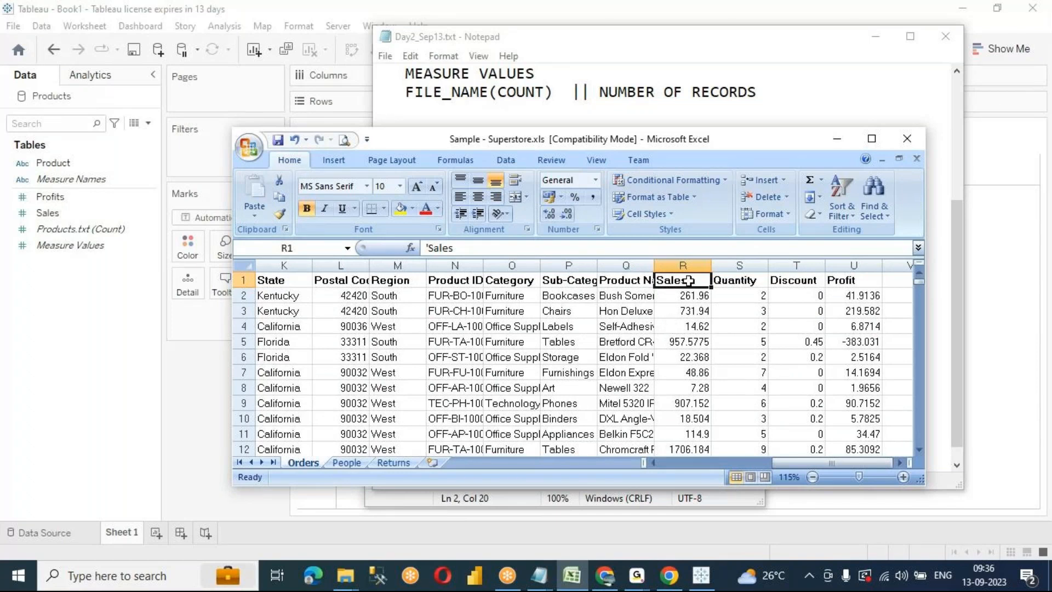
left_click(737, 281)
left_click(788, 280)
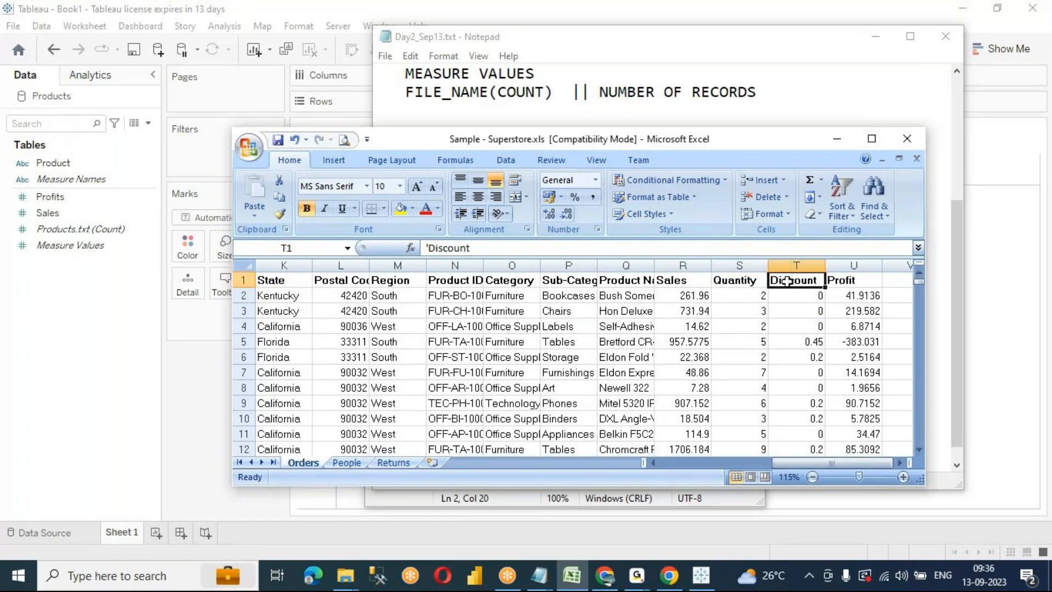
left_click(856, 281)
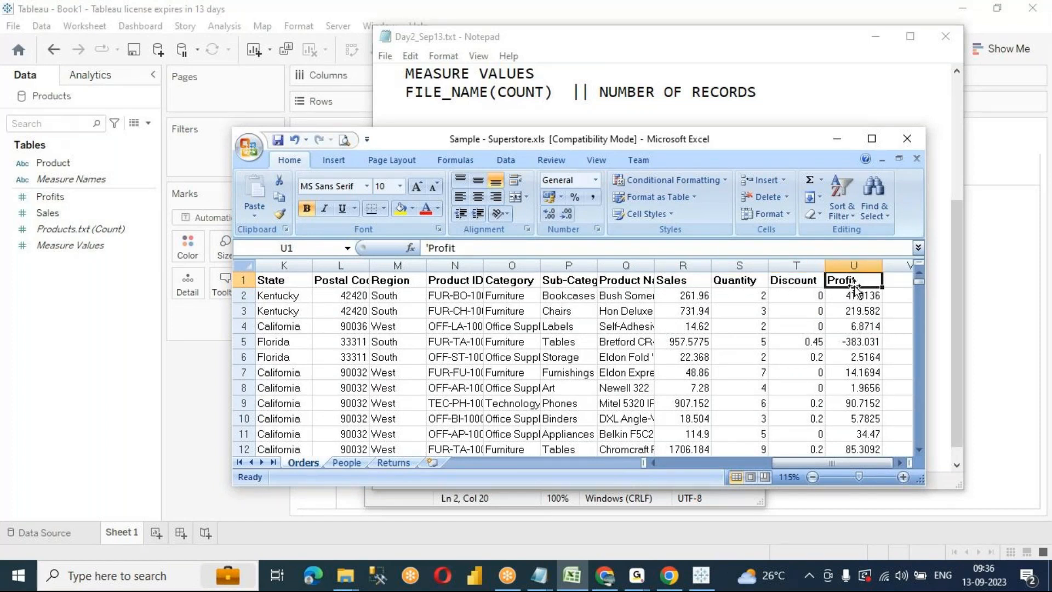
Highlight the measure columns from Sales to Profit and, in contrast, the dimension columns ending at Product Name
left_click_drag(663, 280, 855, 449)
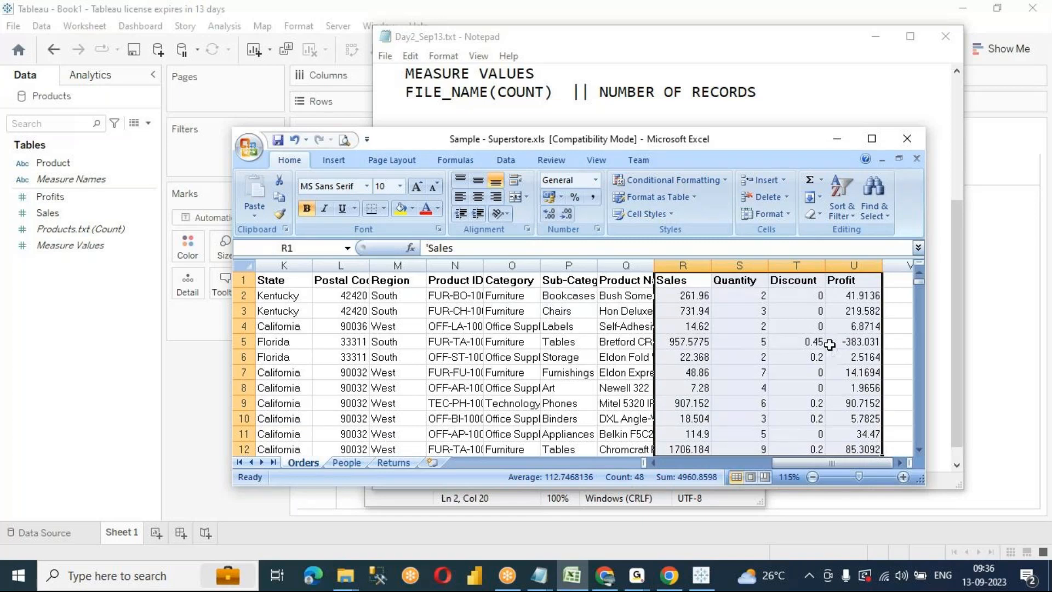
left_click_drag(626, 265, 318, 262)
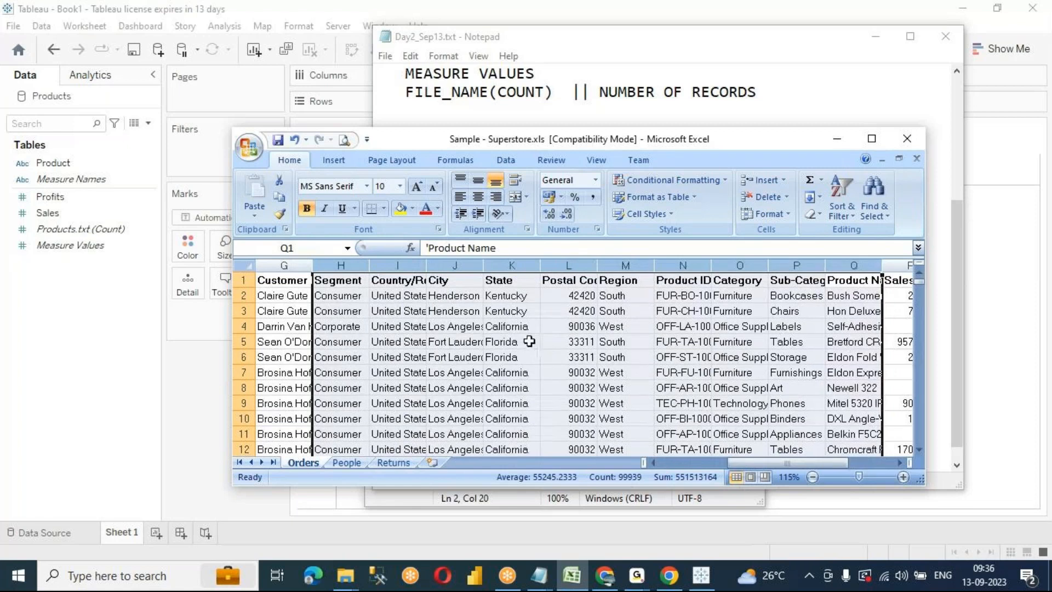
left_click_drag(788, 464, 869, 466)
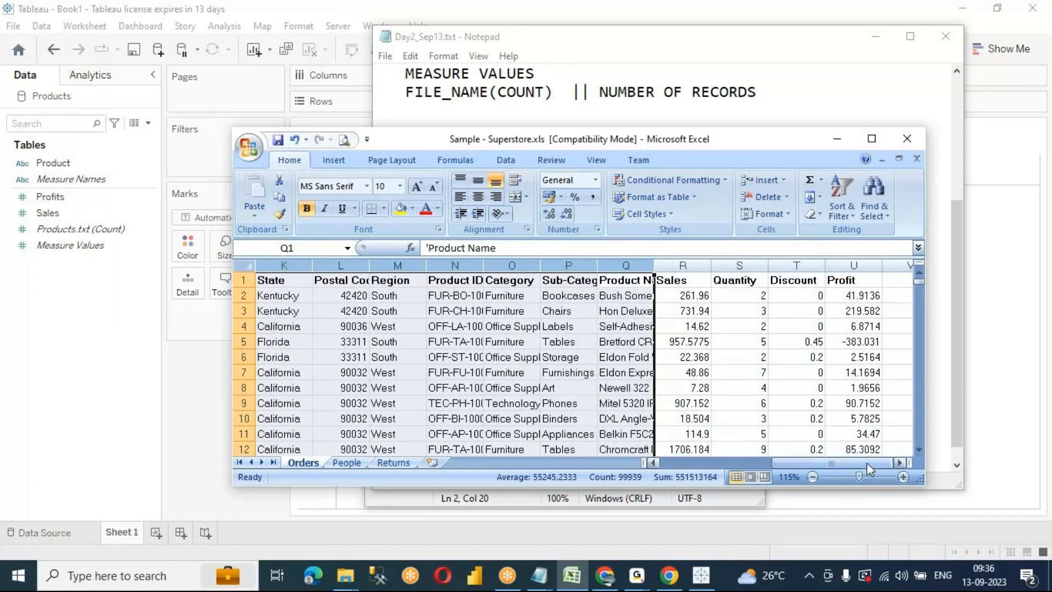
left_click_drag(683, 266, 862, 265)
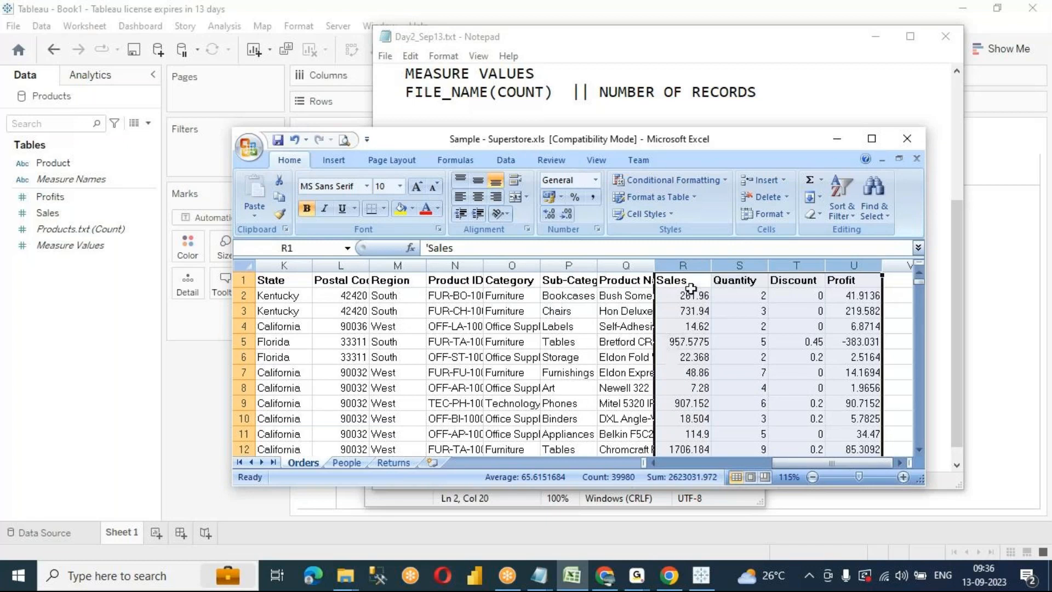
Highlight the Sales to Profit headers in row 1, and separately their numeric values in the rows below
left_click_drag(691, 289, 837, 277)
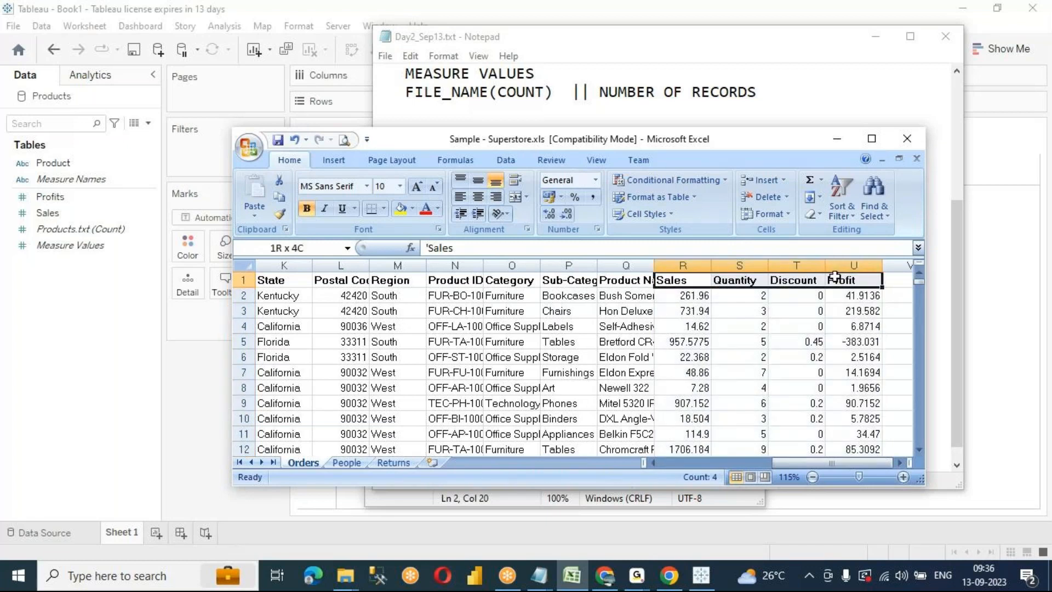
left_click_drag(685, 296, 857, 443)
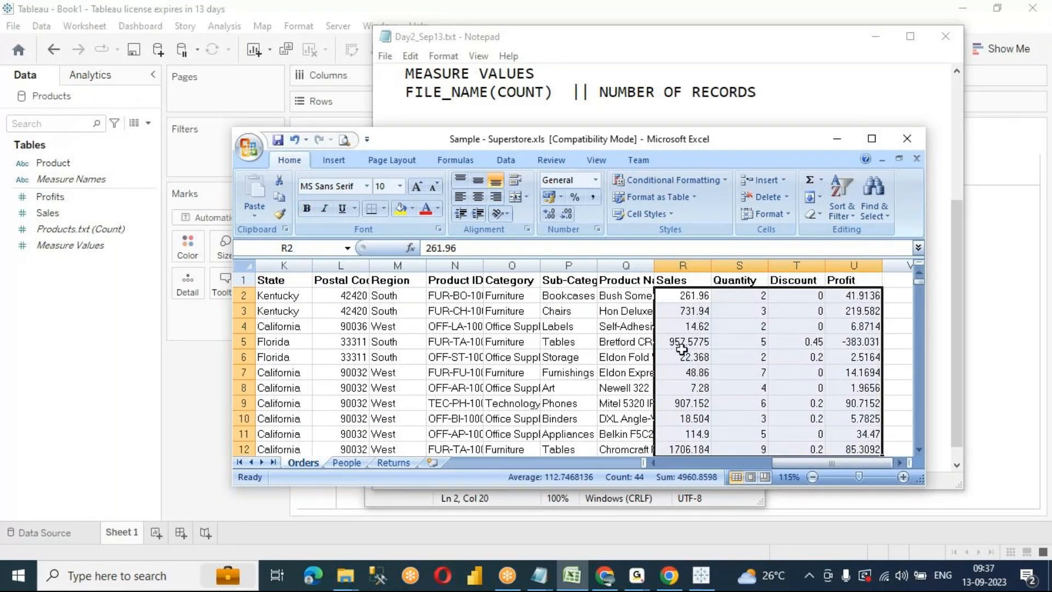
left_click_drag(625, 265, 269, 268)
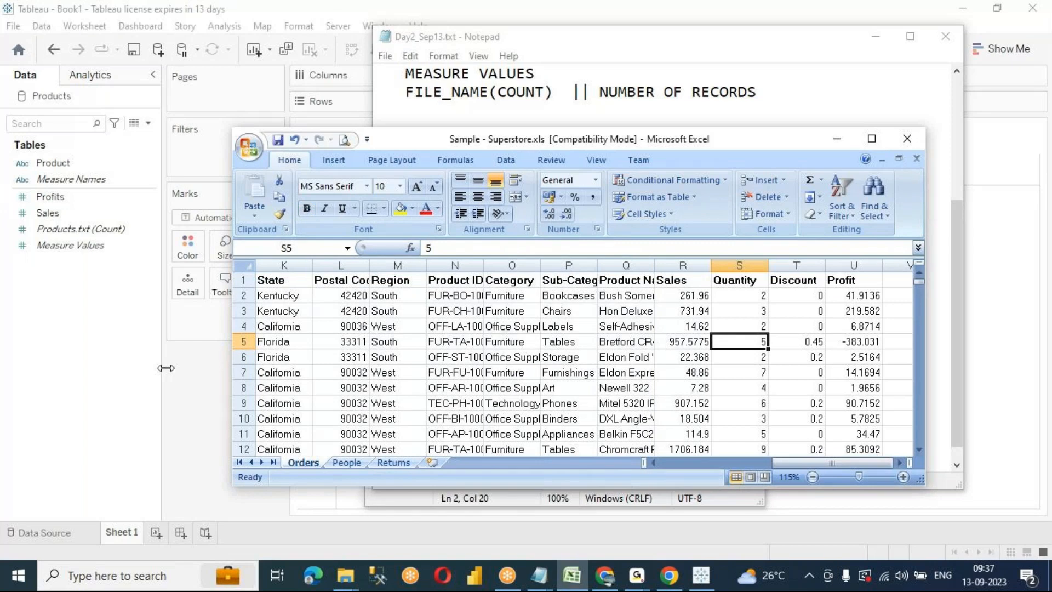
Switch to Tableau and connect to the Sample - Superstore Excel workbook in Documents > My Tableau Repository > Datasources
left_click(61, 285)
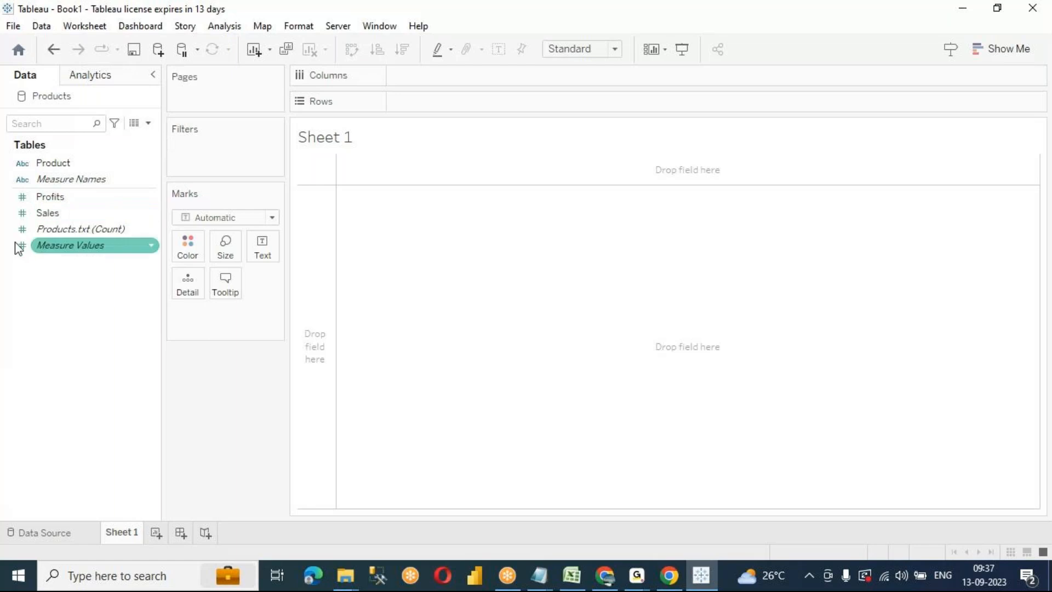
left_click(158, 54)
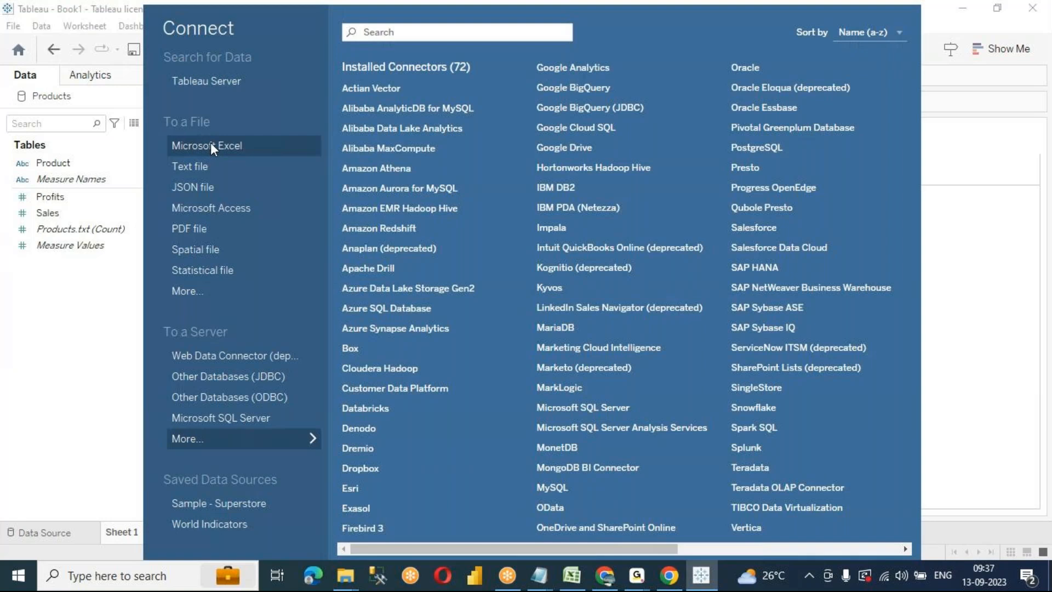
left_click(211, 144)
scroll(415, 281, "up", 1)
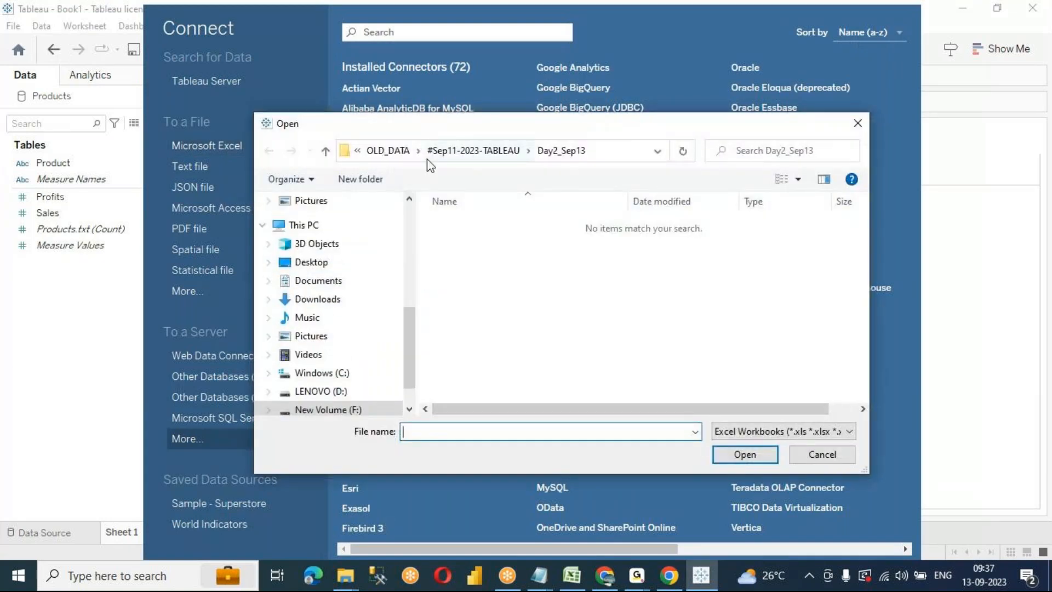
left_click(315, 281)
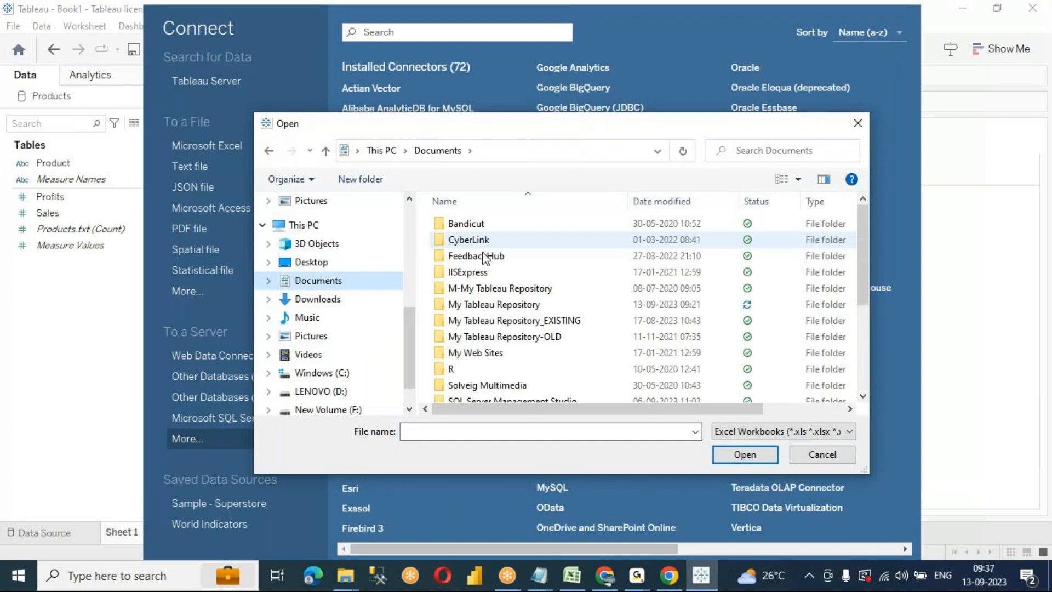
left_click(480, 310)
double_click(480, 311)
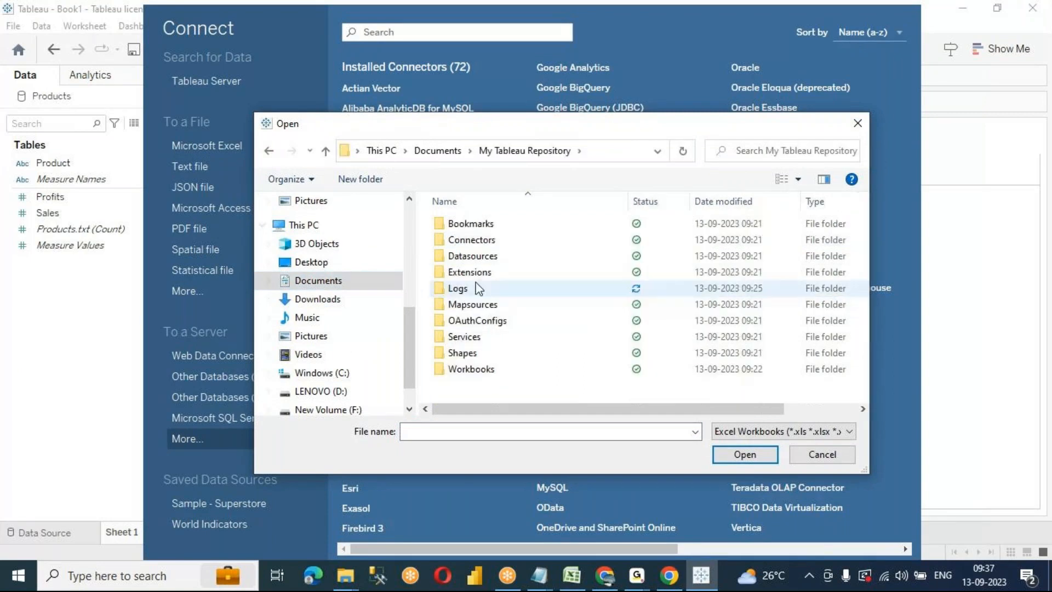
double_click(475, 254)
double_click(476, 229)
double_click(476, 229)
left_click(476, 229)
left_click(745, 456)
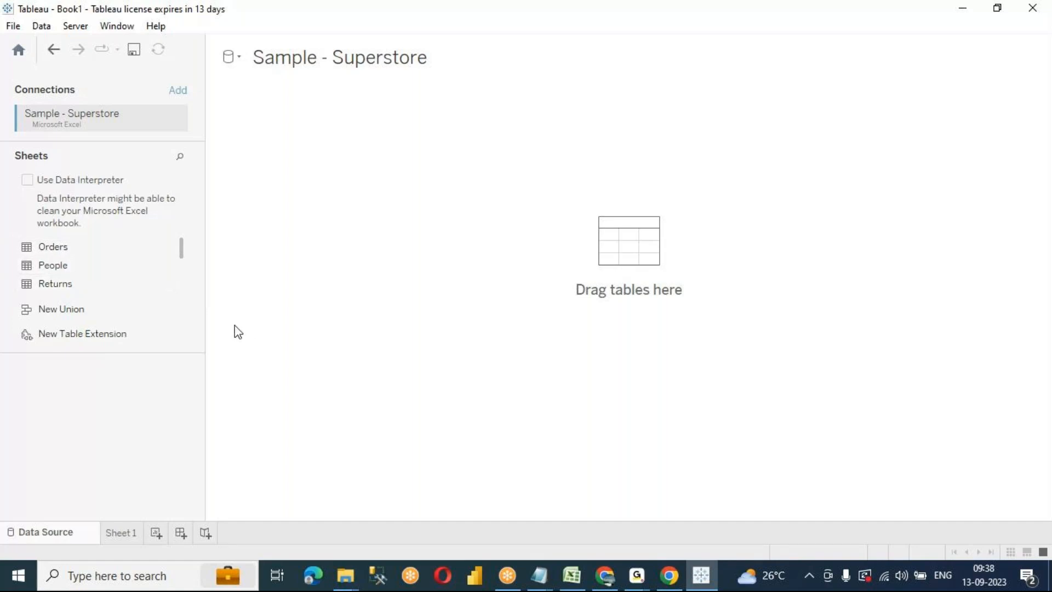
Switch to Excel to review the workbook's People, Returns and Orders sheets, and return to Tableau
left_click(581, 581)
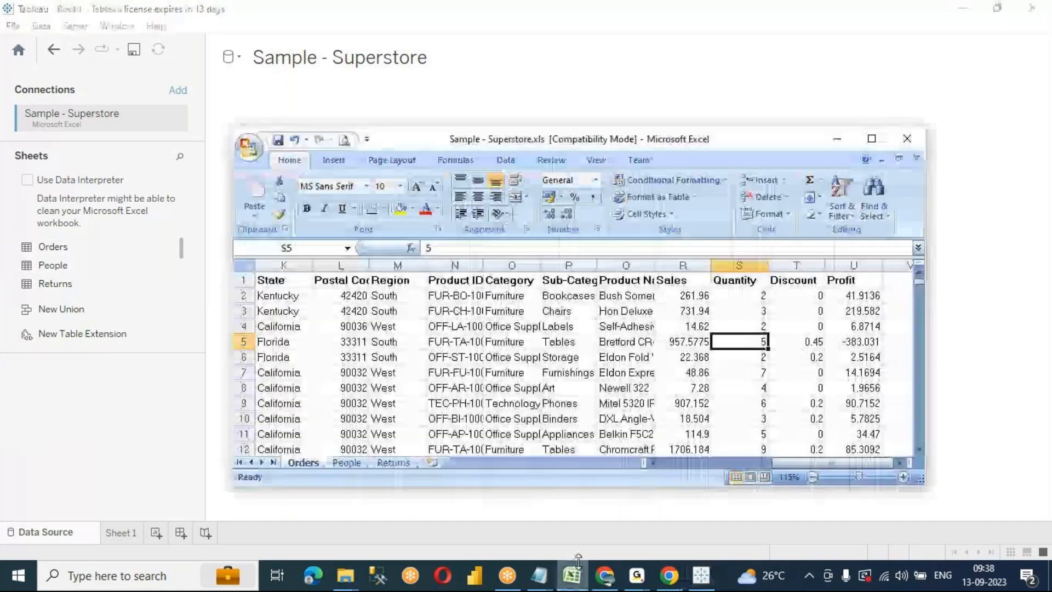
left_click(340, 463)
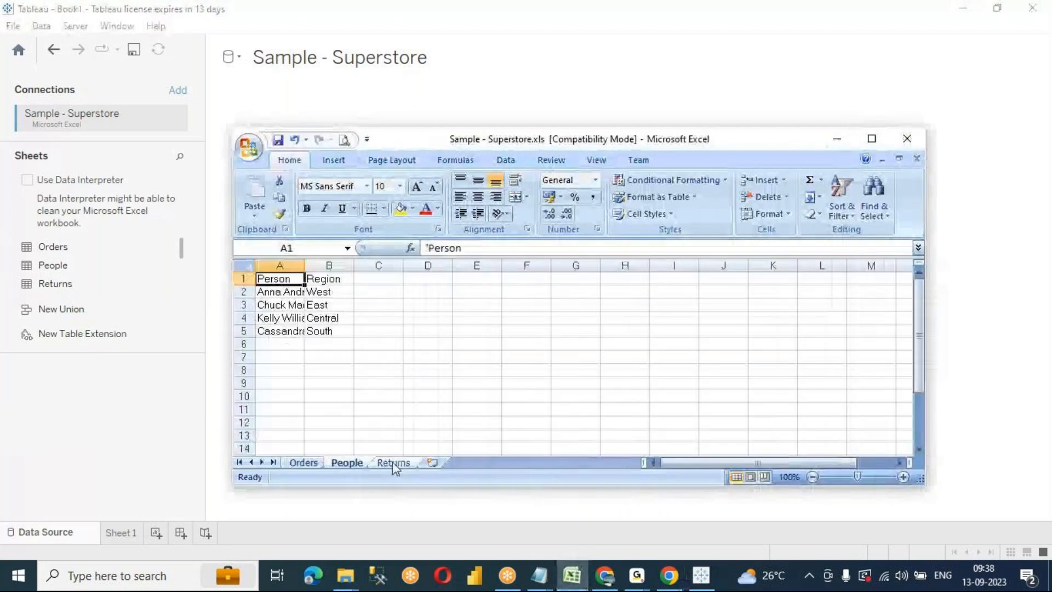
left_click(384, 463)
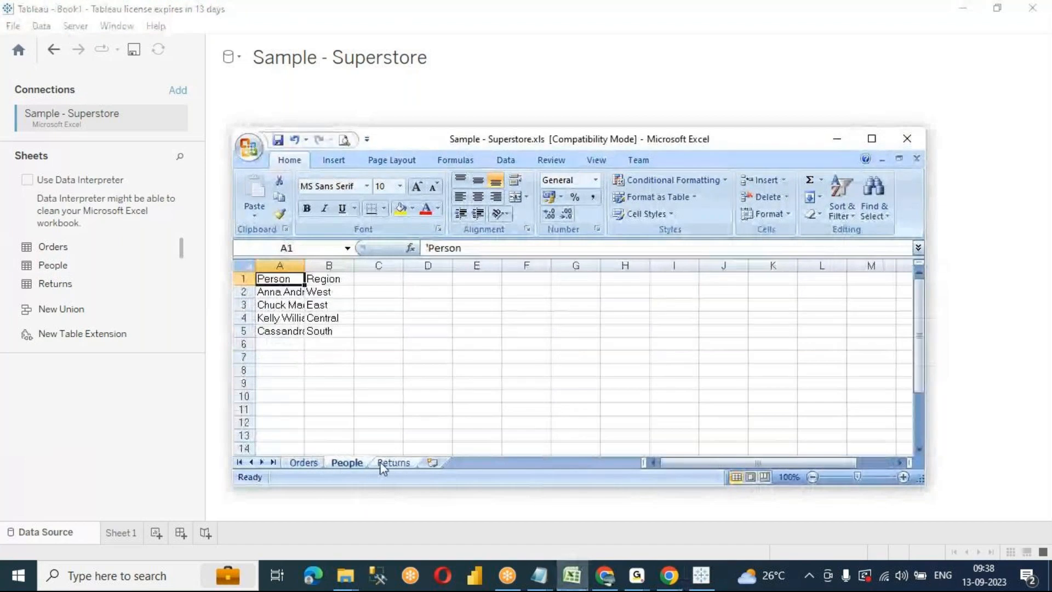
left_click(301, 463)
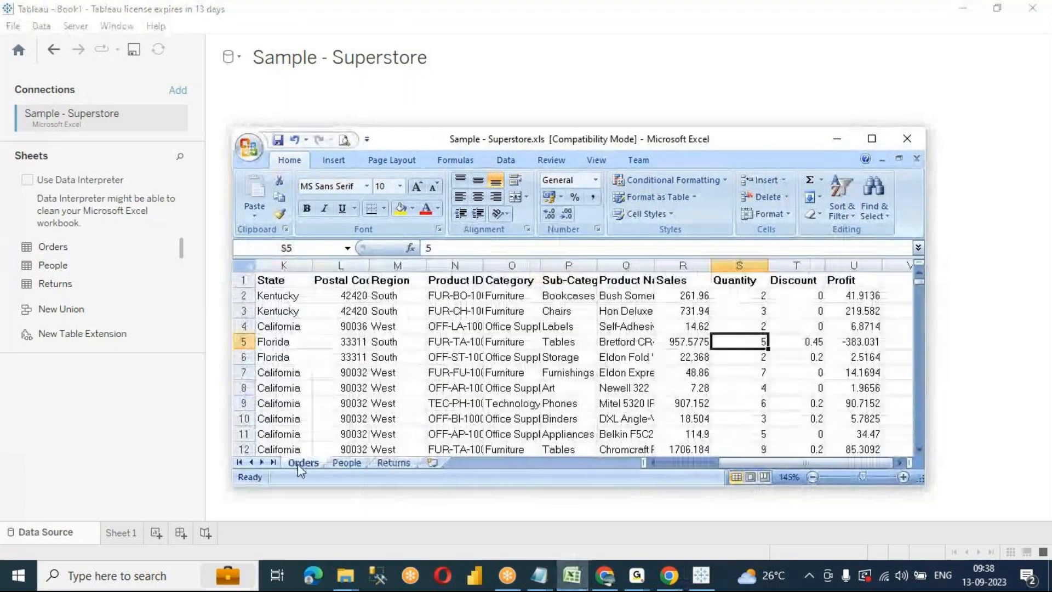
left_click(838, 144)
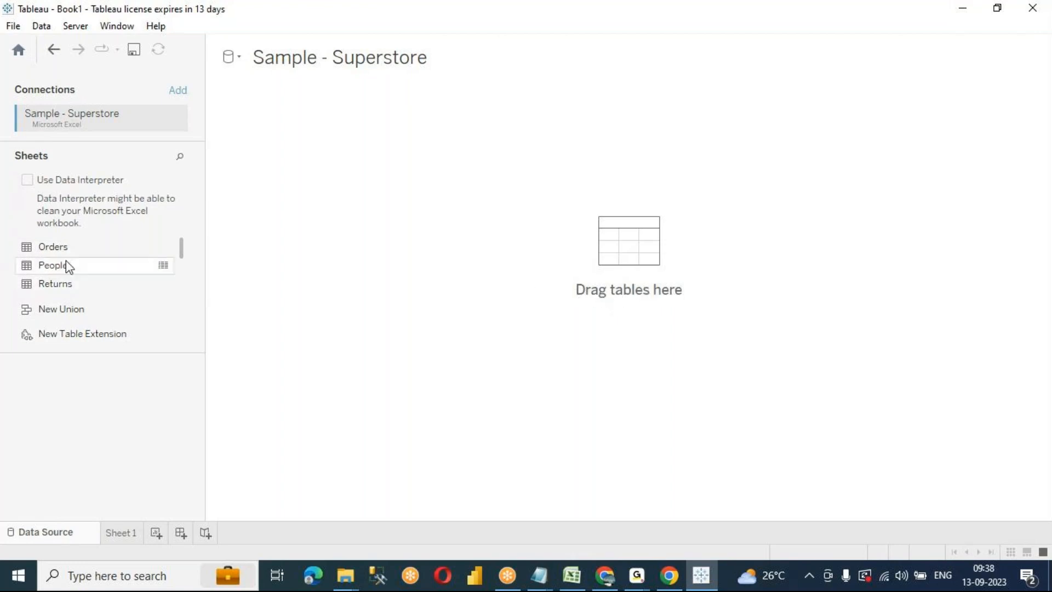
Add the Orders table to the Sample - Superstore data source and open Sheet 1
left_click_drag(46, 249, 266, 239)
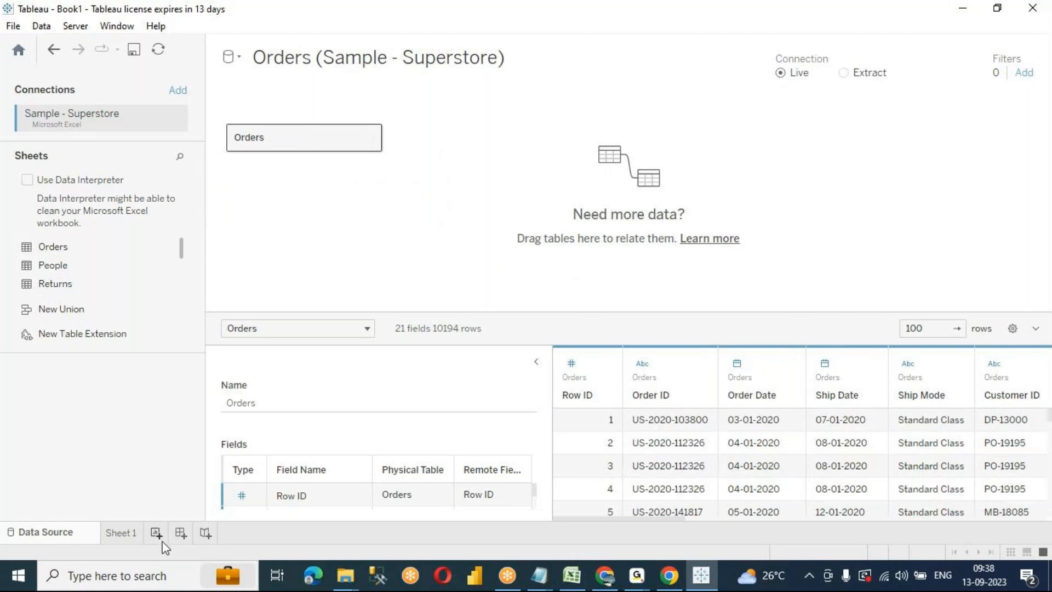
left_click(117, 534)
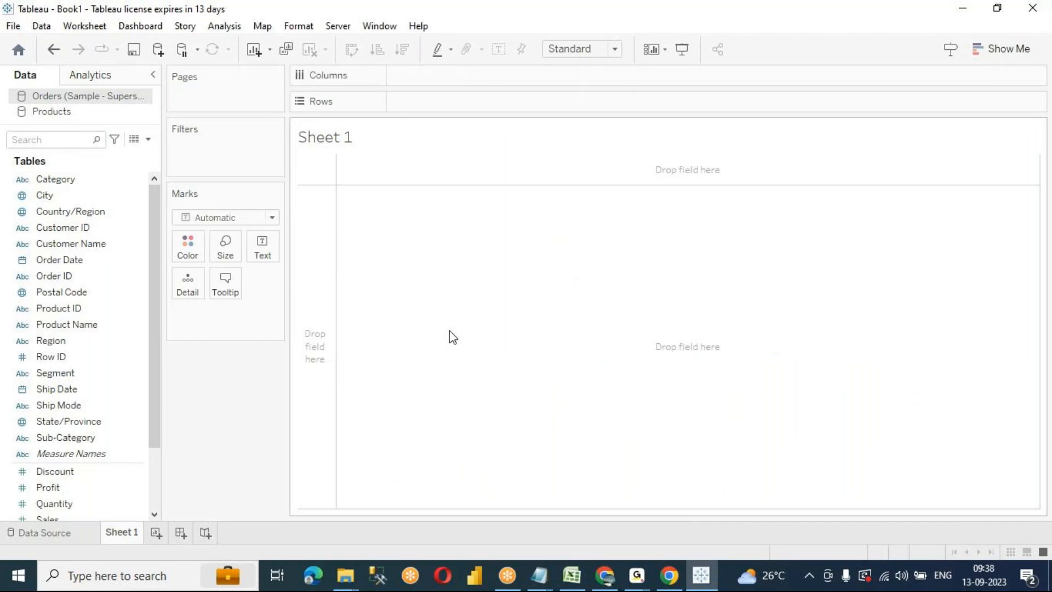
Alternate between the Products and Orders (Sample - Superstore) data sources to compare their field lists
left_click(59, 114)
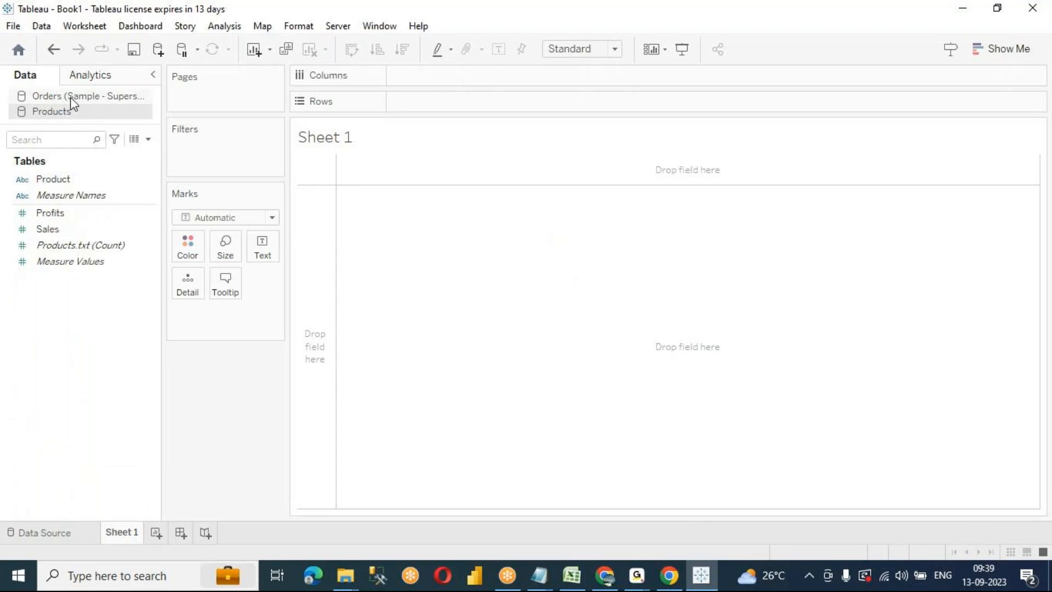
left_click(71, 102)
left_click(64, 114)
left_click(107, 99)
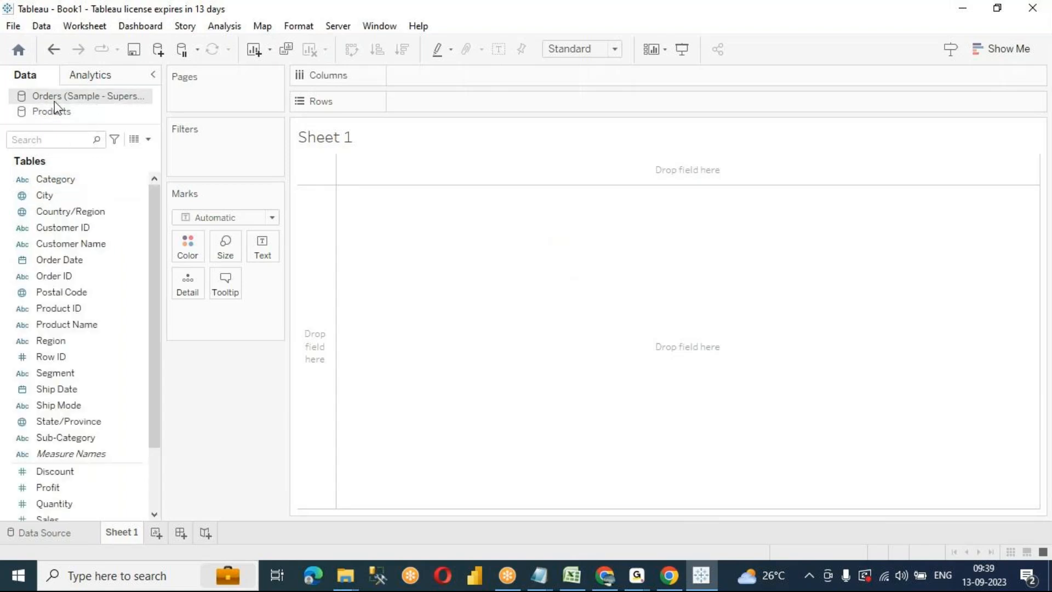
Point out the default fields Measure Names, Measure Values and Orders (Count) in the Orders data source
scroll(157, 233, "down", 1)
scroll(157, 244, "down", 4)
scroll(155, 219, "up", 6)
scroll(157, 236, "down", 5)
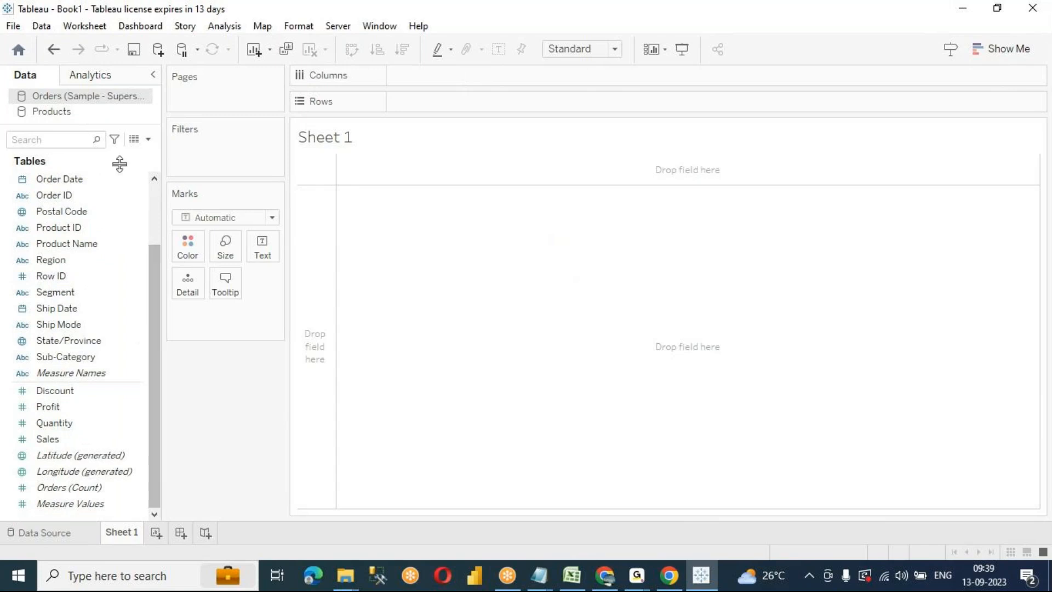
left_click(77, 376)
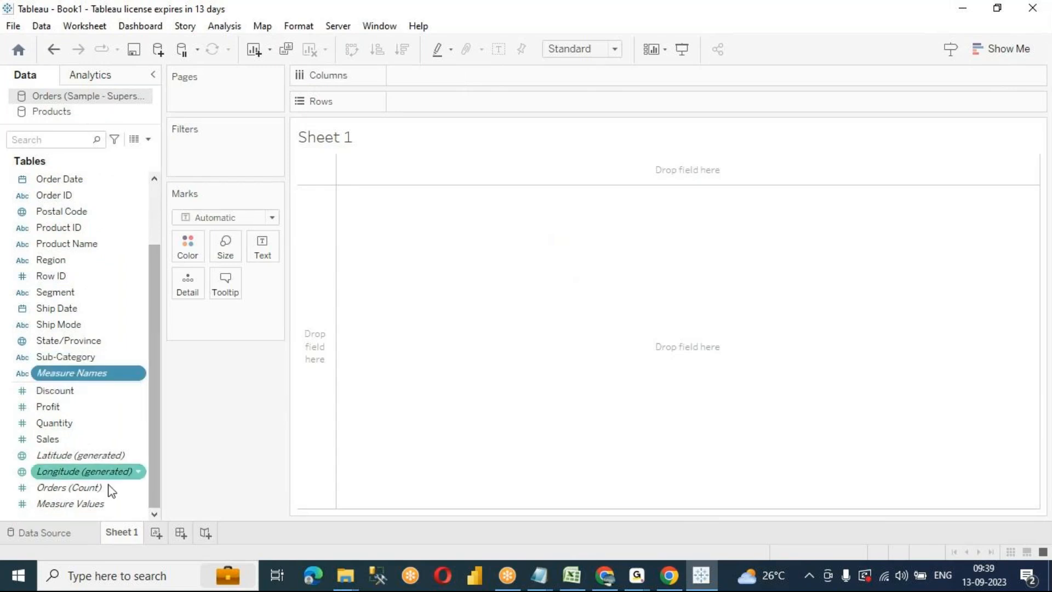
left_click(69, 504)
left_click(54, 492)
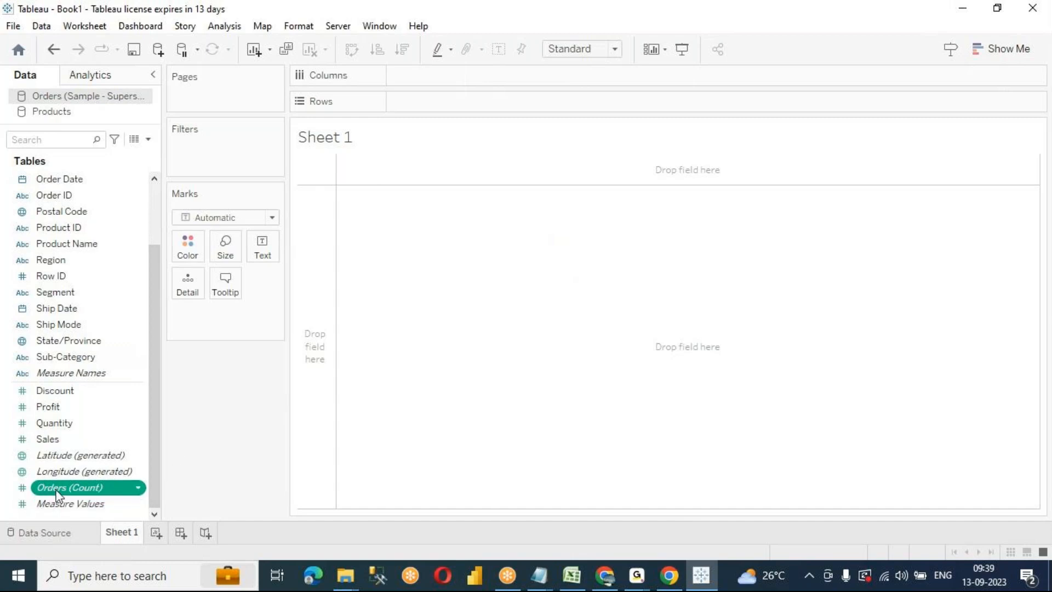
Place Orders (Count) on Text in the Marks card to show the record count, and remove it again
left_click_drag(52, 493, 262, 242)
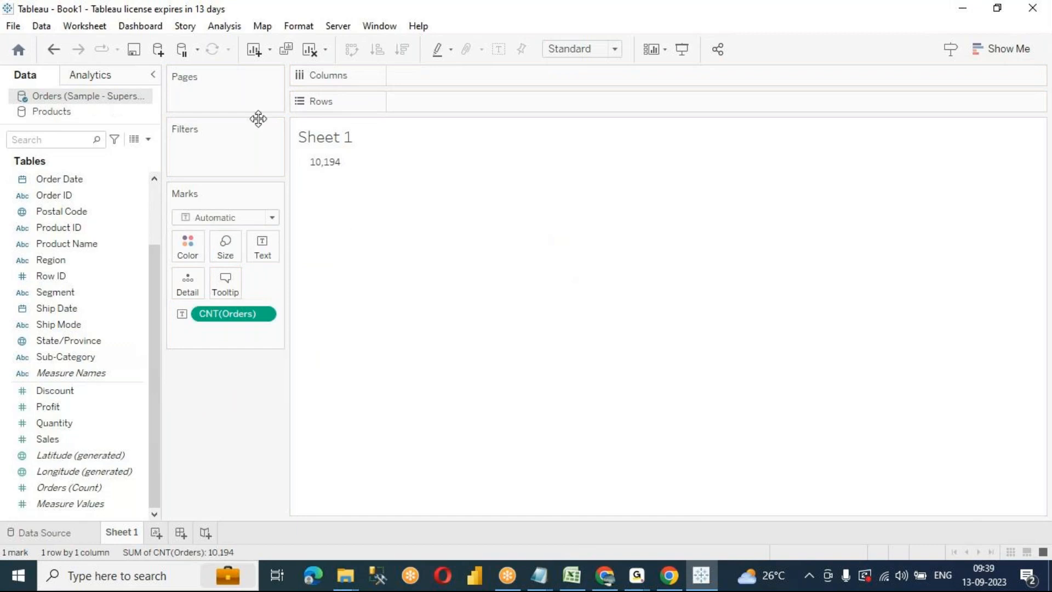
mouse_move(327, 169)
left_click_drag(225, 316, 222, 421)
Review the Orders dimension list and point out Discount, Profit, Quantity and Sales as its measures
left_click_drag(158, 359, 146, 255)
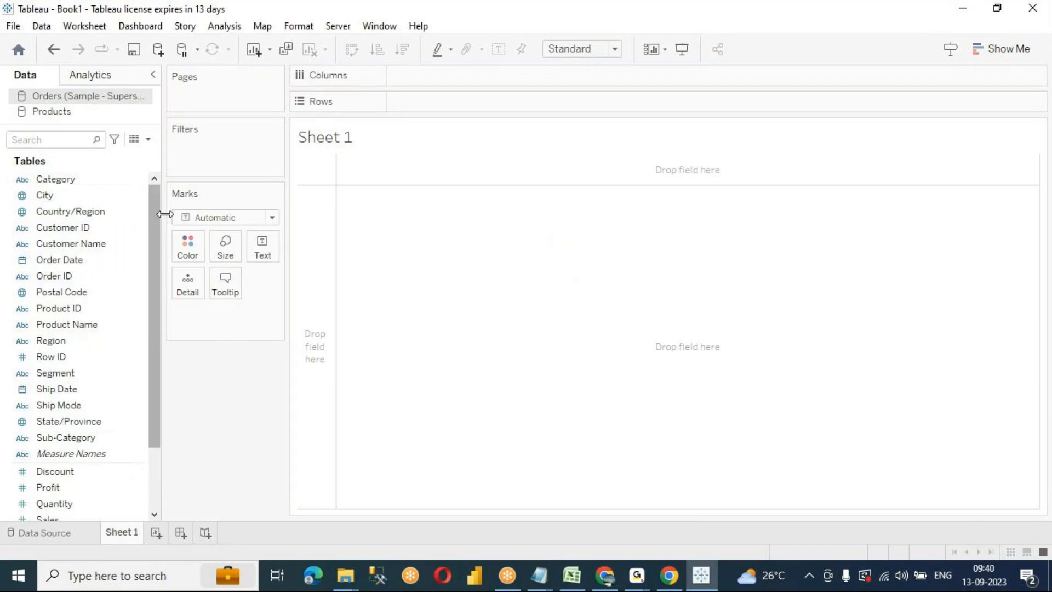
left_click_drag(157, 207, 147, 334)
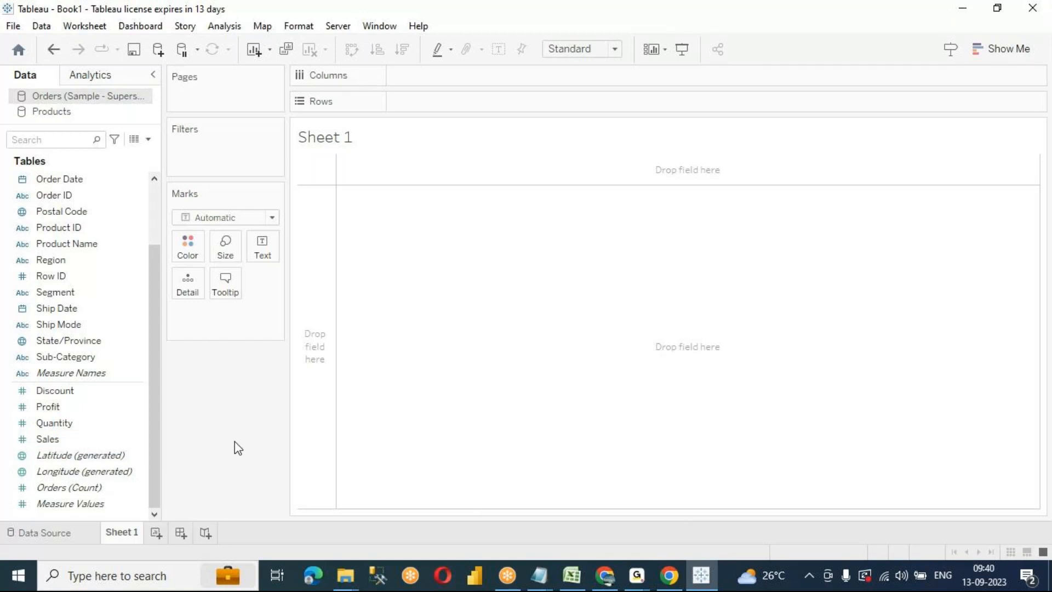
left_click(77, 391)
left_click(69, 426)
left_click(73, 392)
left_click(70, 427)
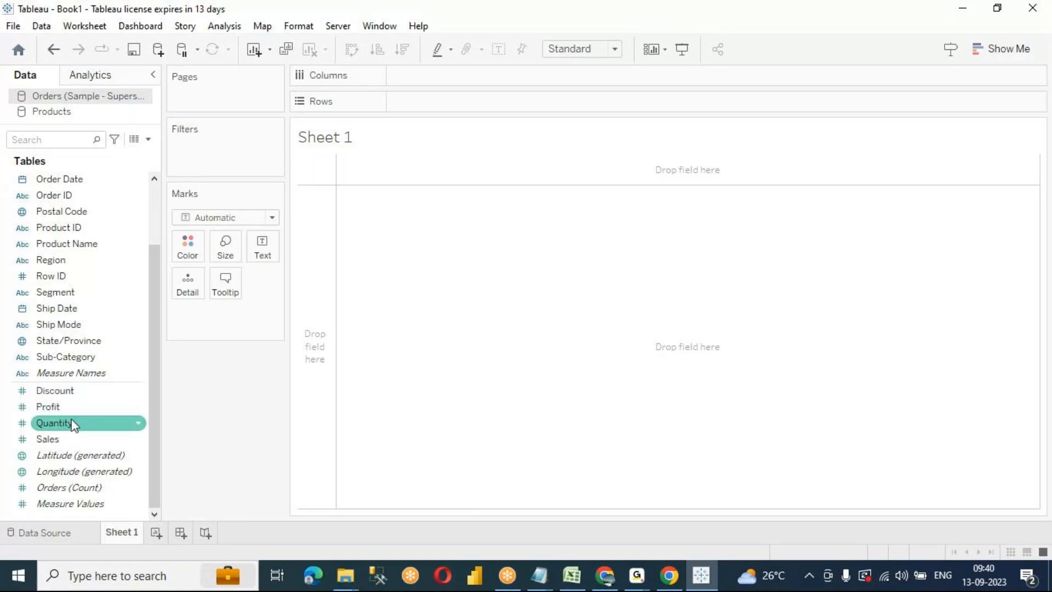
left_click(65, 394)
left_click(55, 408)
left_click(38, 423)
left_click(51, 450)
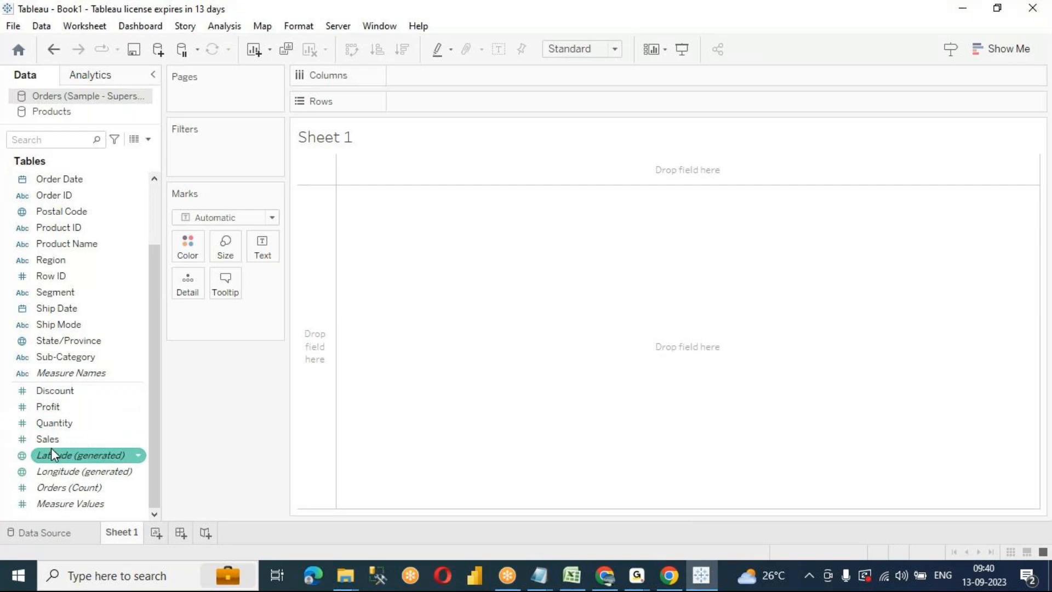
Point out Sales and the generated fields Latitude (generated) and Longitude (generated) among the Orders measures
left_click(53, 441)
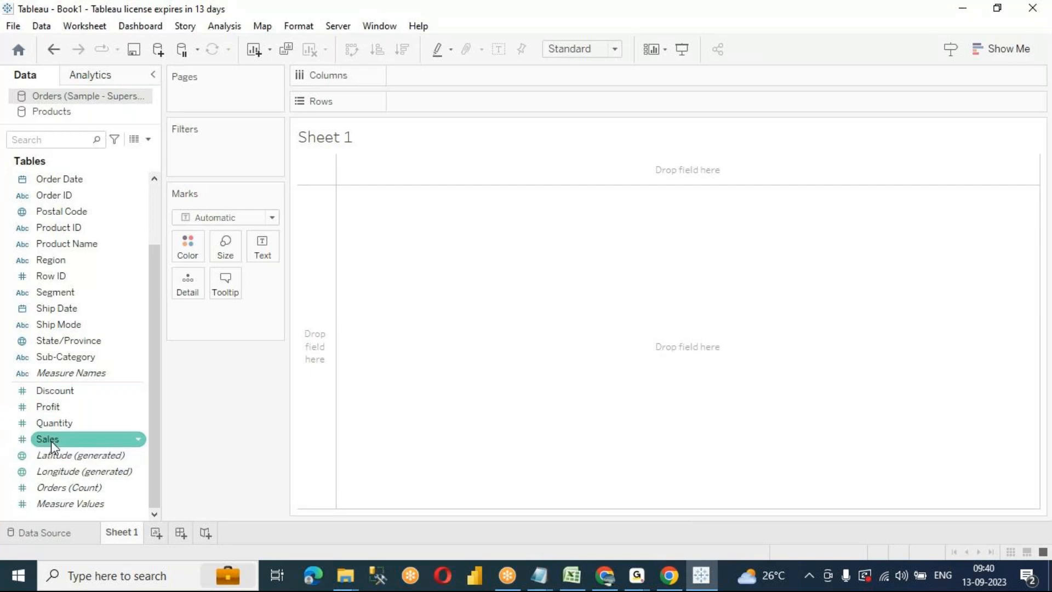
left_click(50, 469)
left_click(54, 455)
left_click(64, 472)
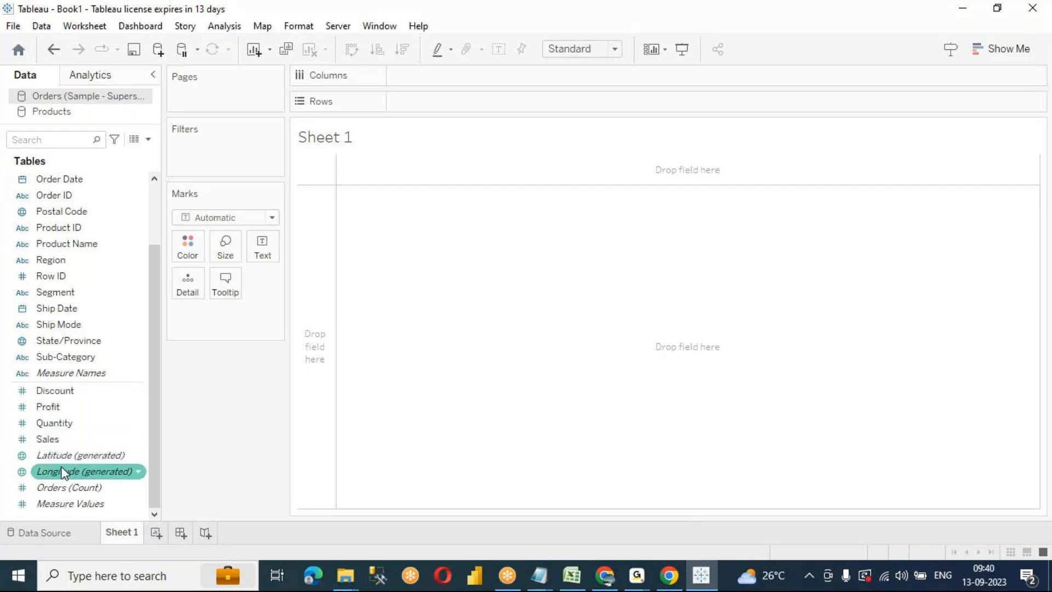
left_click(66, 456)
left_click(66, 471)
left_click(66, 459)
left_click(66, 473)
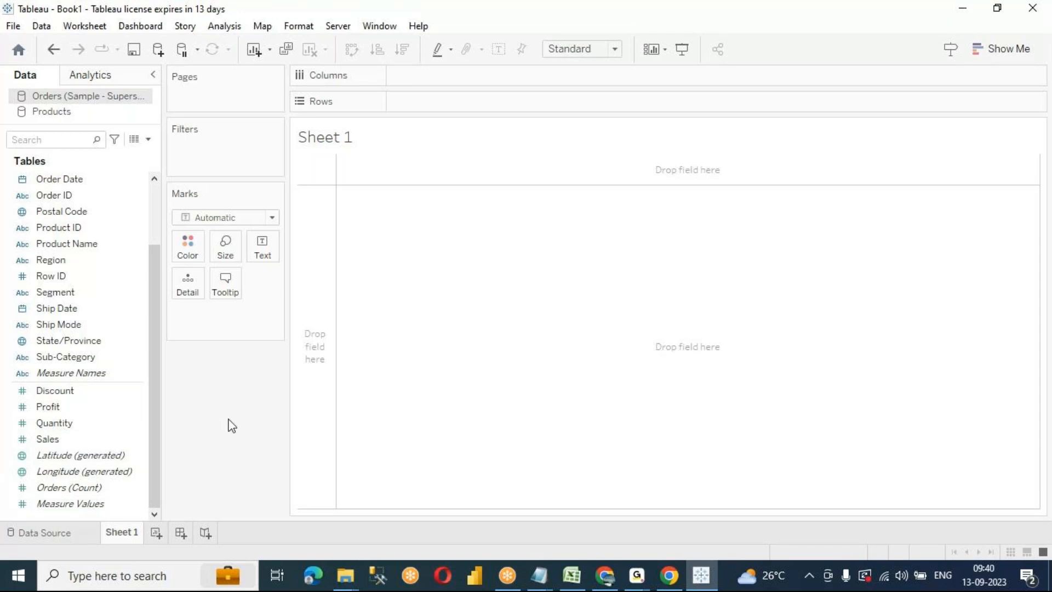
Move Profit over the field list to show the Dimensions and Measures divider, and return it to the measures
left_click(117, 181)
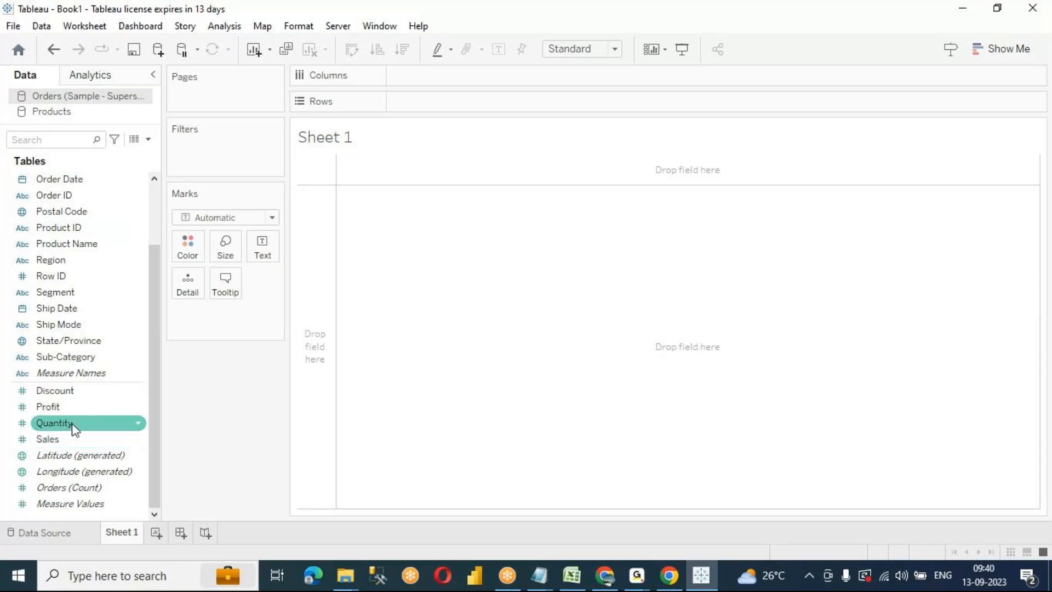
left_click(99, 407)
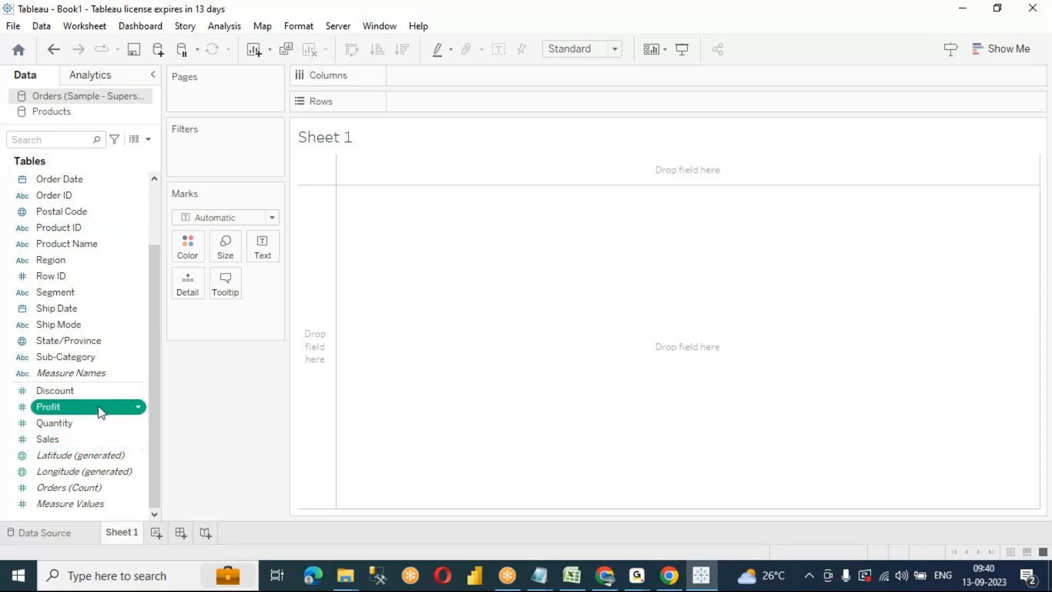
left_click(101, 408)
left_click(148, 397)
left_click_drag(61, 411, 70, 357)
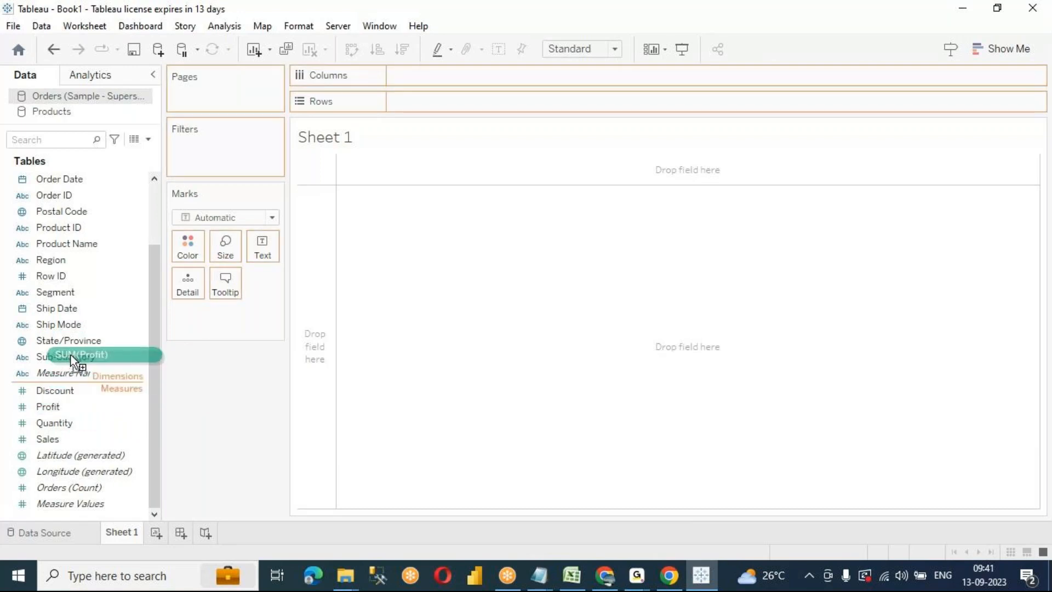
left_click_drag(71, 359, 104, 409)
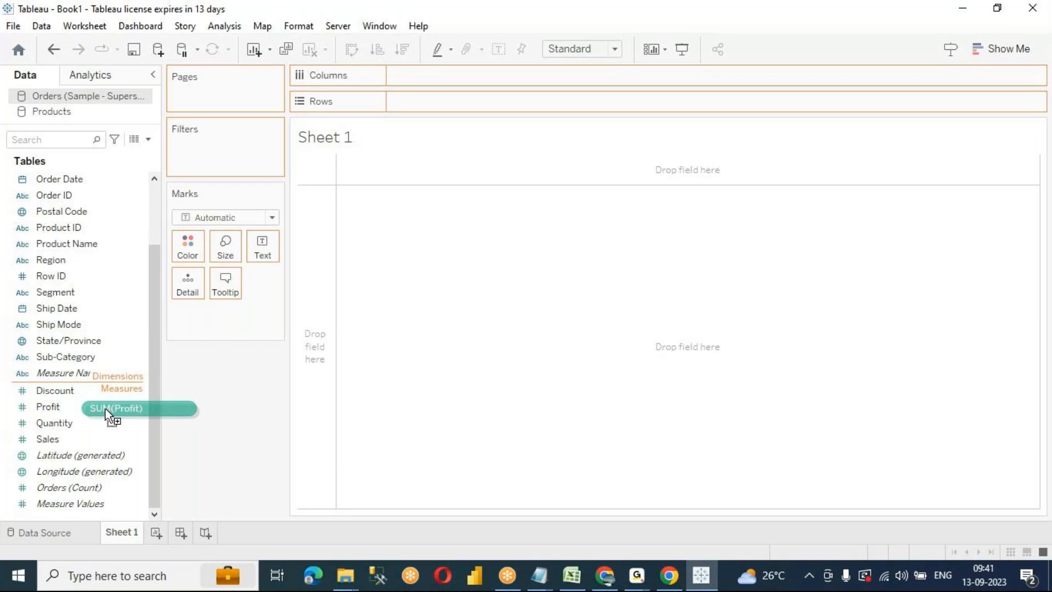
left_click_drag(108, 409, 83, 423)
left_click(91, 295)
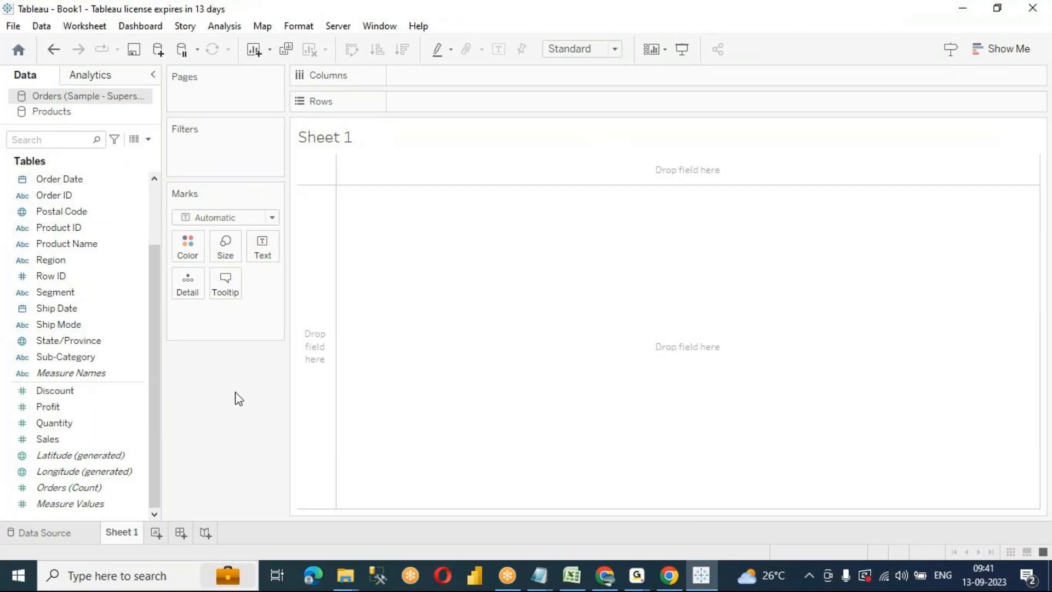
Show the desktop and look through the Tableau Desktop subfolder of the Tableau folder
key("super+d")
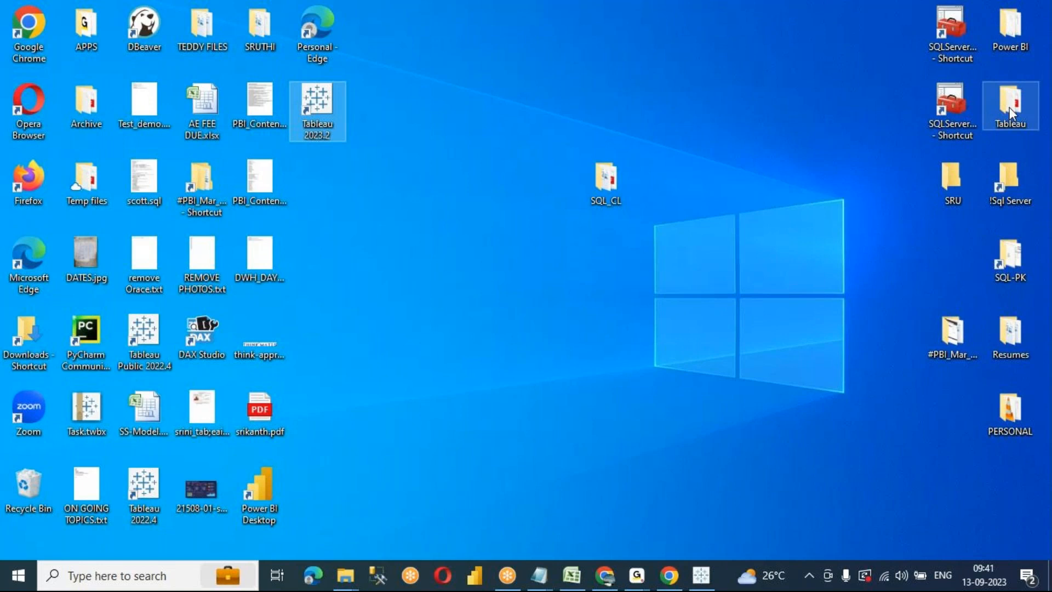
left_click(447, 211)
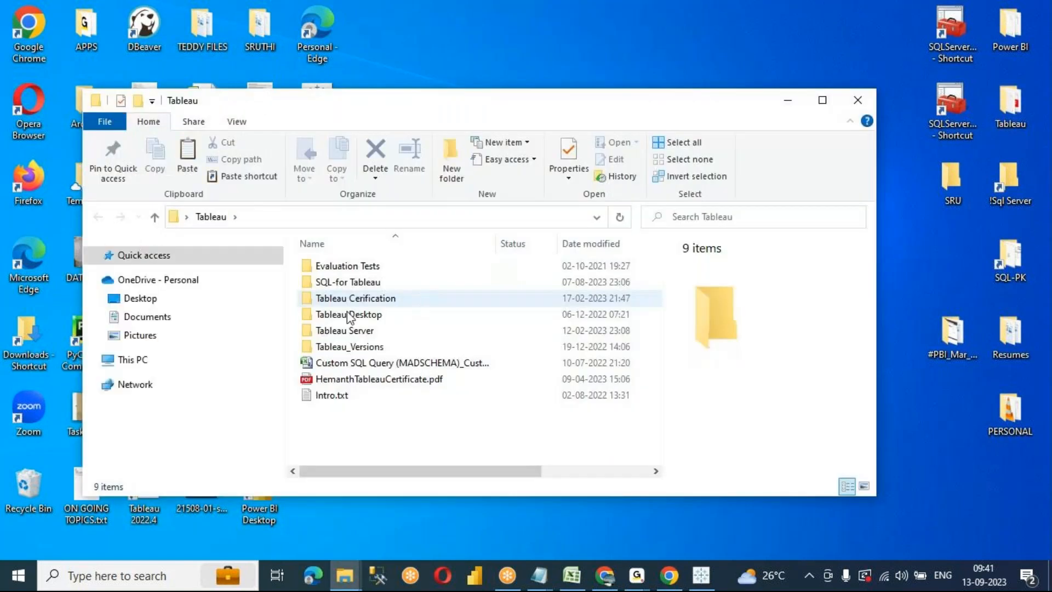
double_click(437, 318)
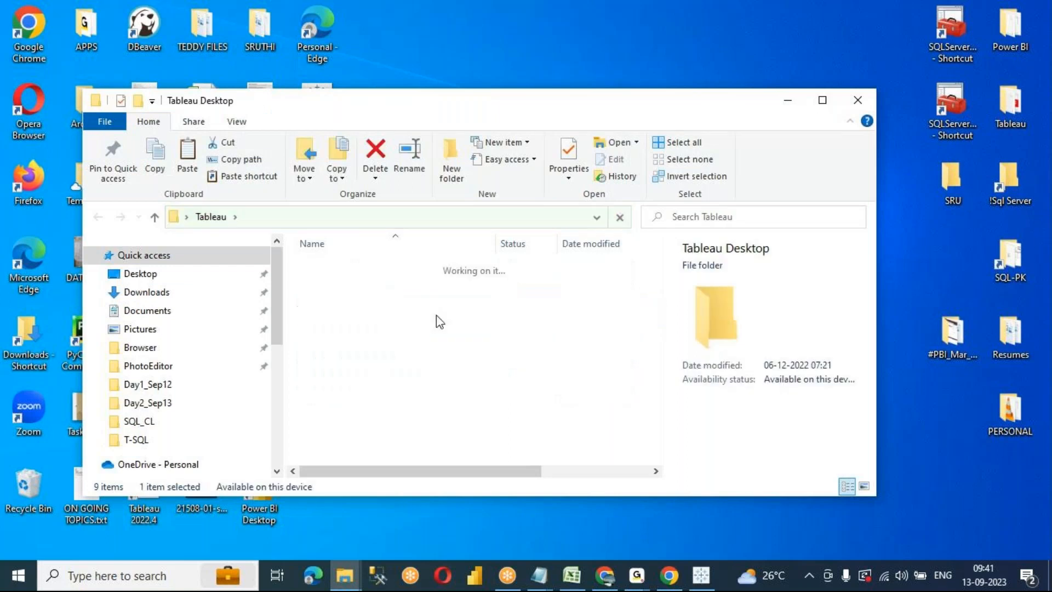
scroll(437, 314, "down", 1)
scroll(438, 317, "up", 1)
scroll(439, 317, "down", 1)
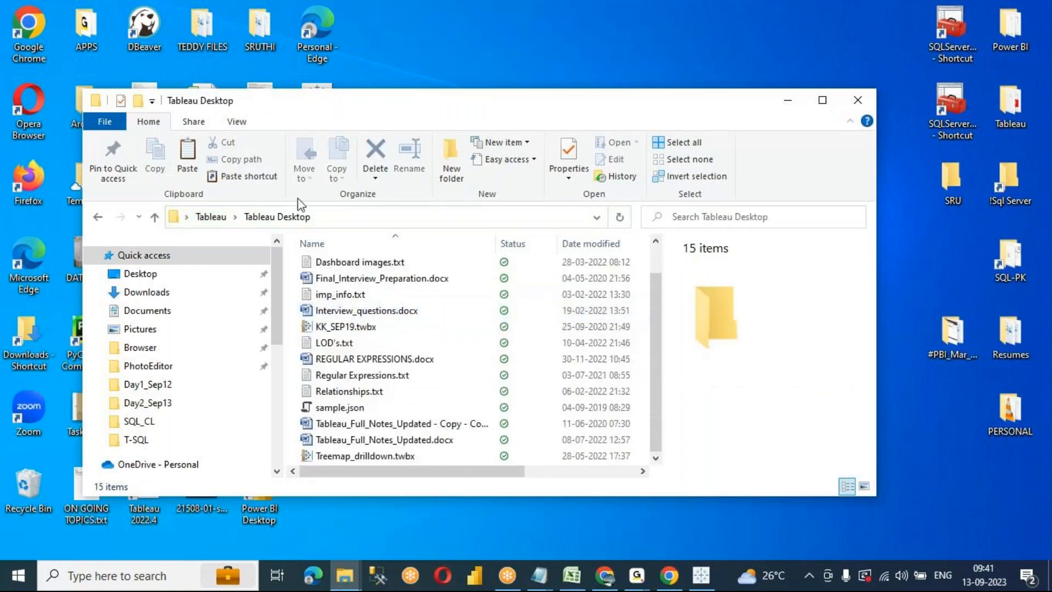
left_click_drag(321, 114, 476, 103)
Look through the files in the Downloads folder, and minimize both Explorer windows
left_click(47, 359)
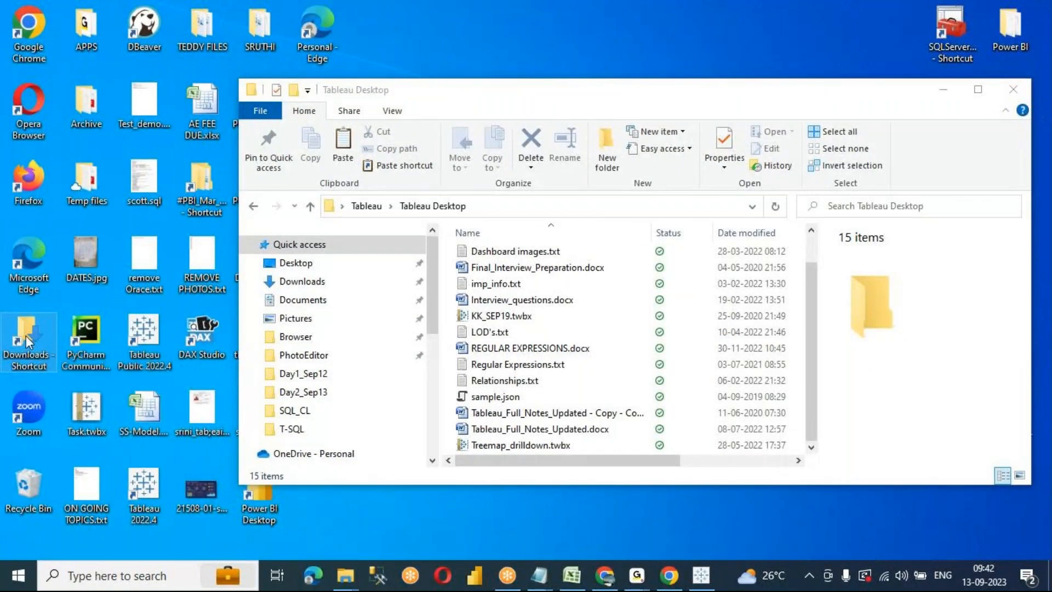
double_click(31, 340)
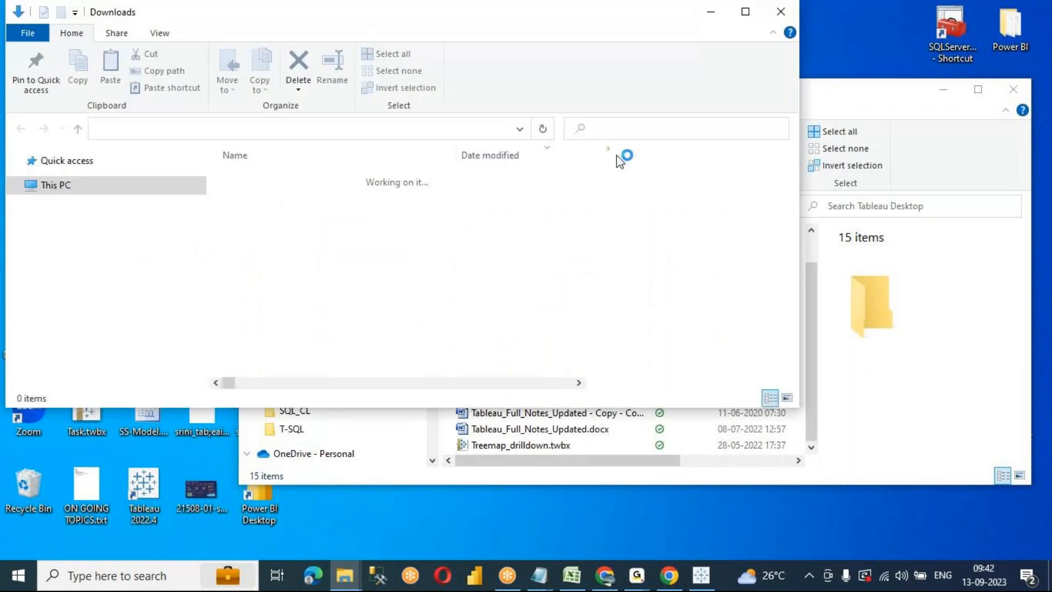
left_click(745, 11)
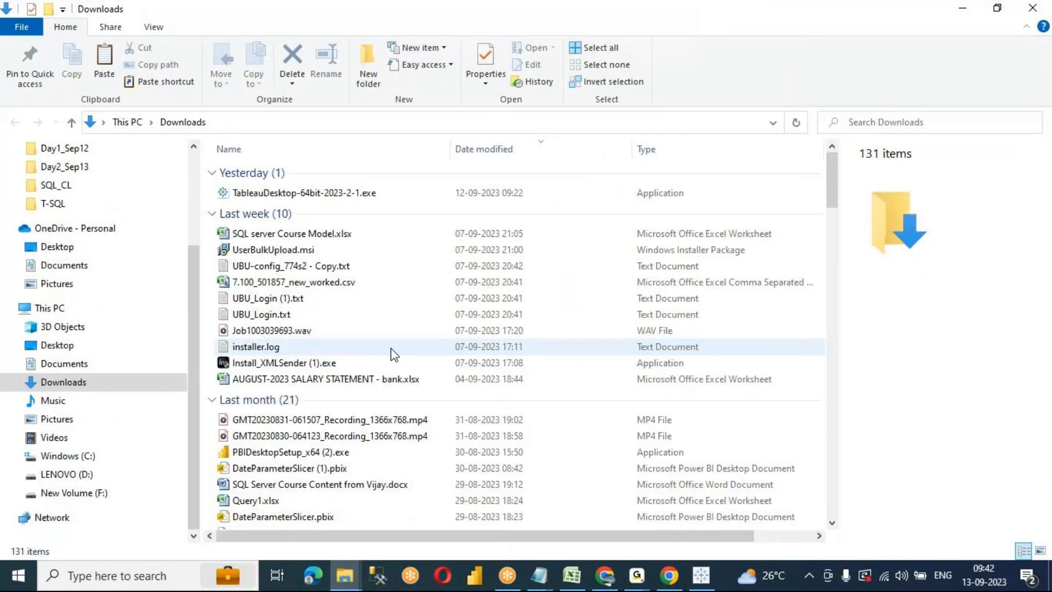
scroll(390, 347, "down", 4)
scroll(390, 346, "down", 8)
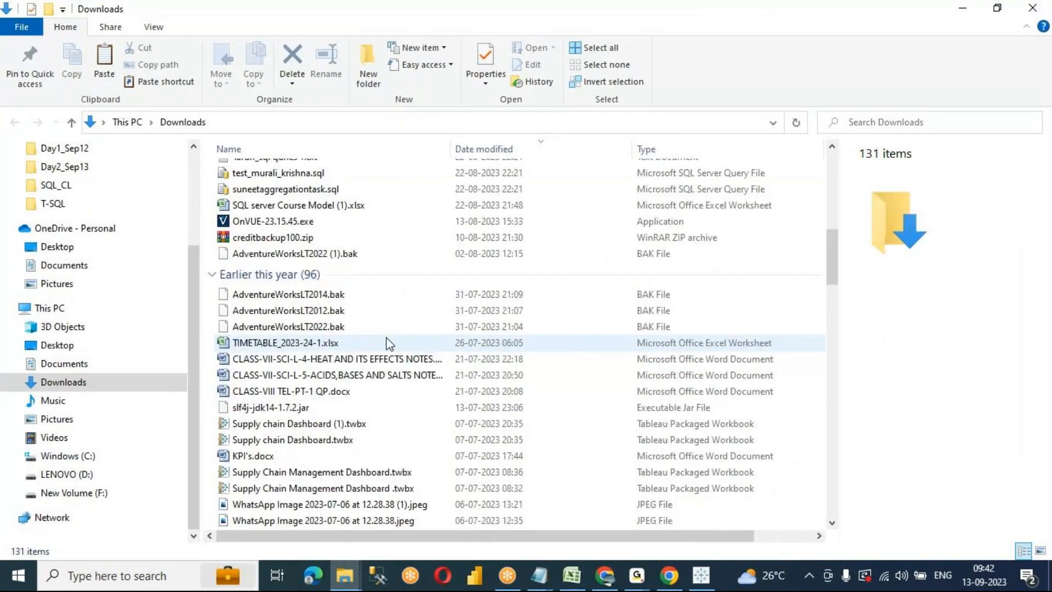
scroll(391, 346, "down", 15)
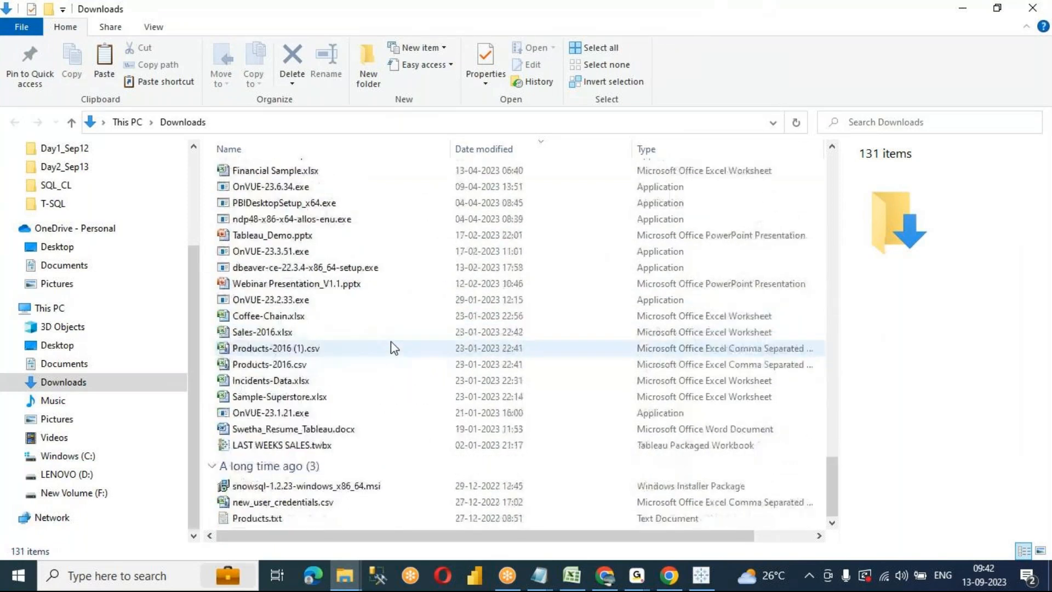
scroll(393, 350, "up", 4)
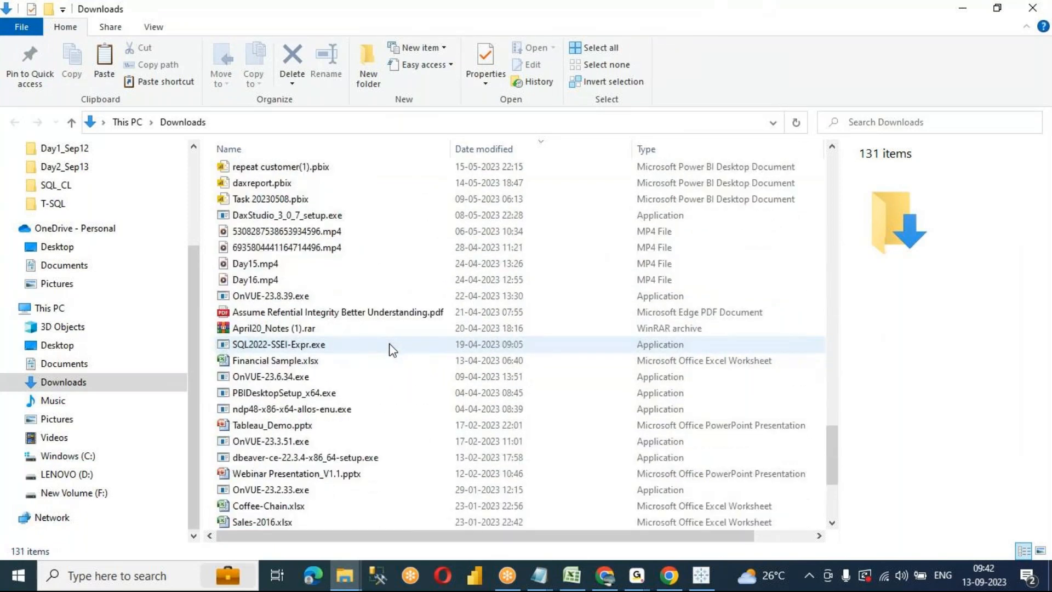
scroll(390, 346, "up", 14)
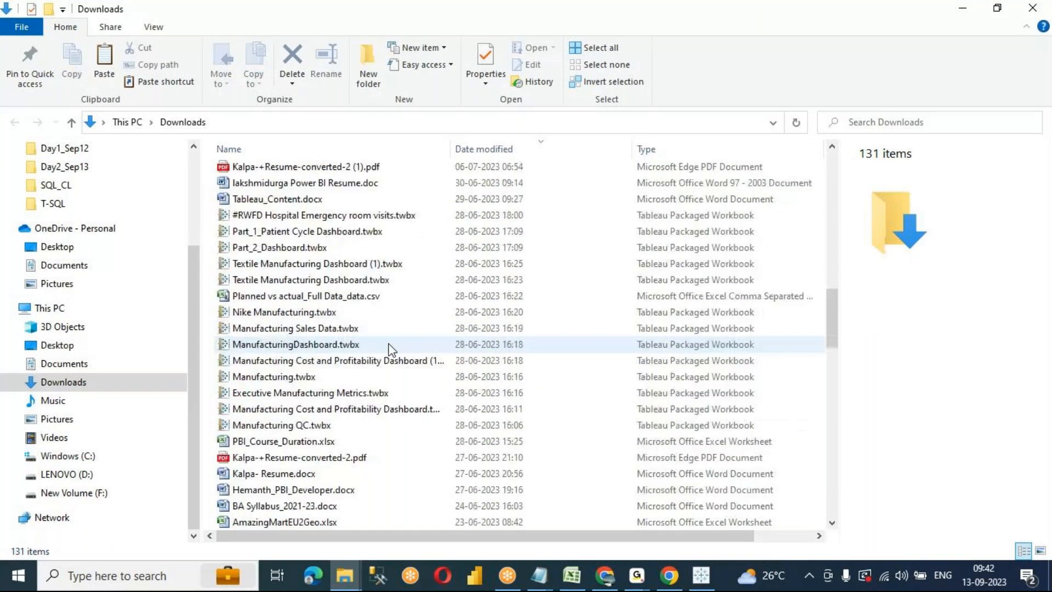
scroll(390, 349, "up", 8)
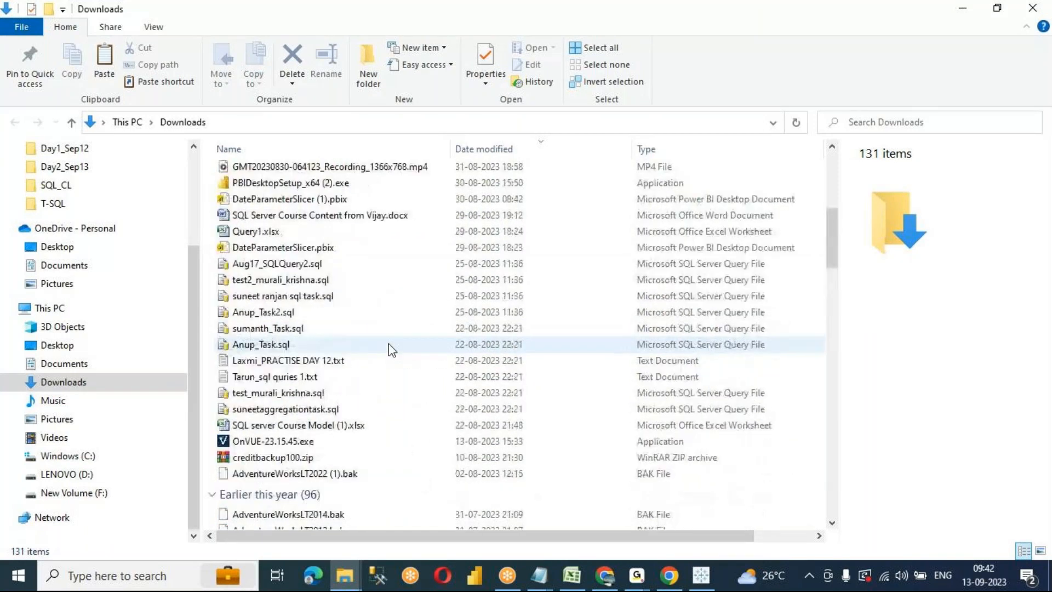
scroll(389, 343, "up", 3)
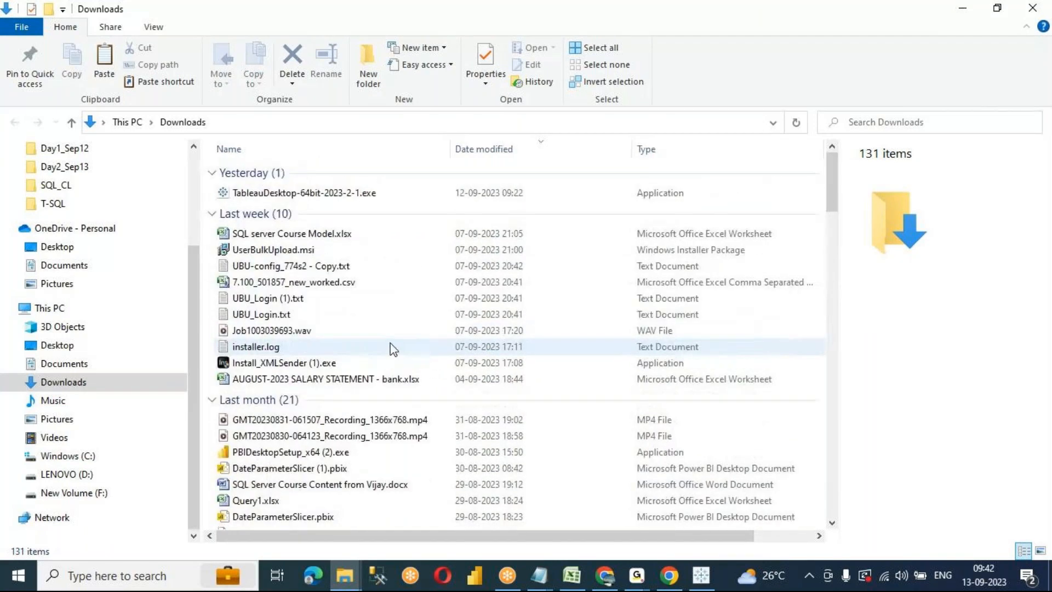
left_click(962, 8)
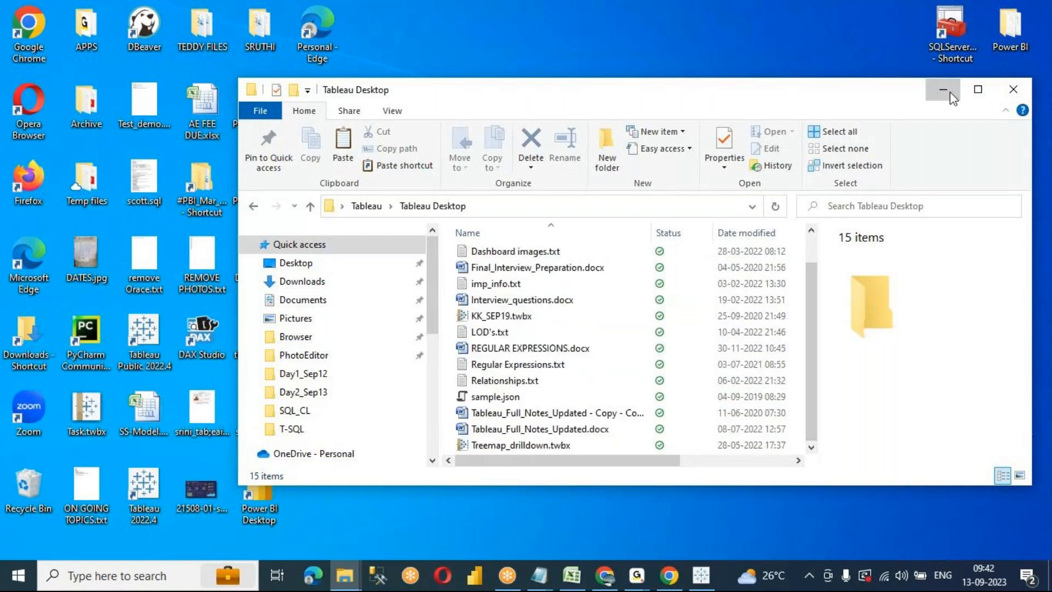
left_click(943, 90)
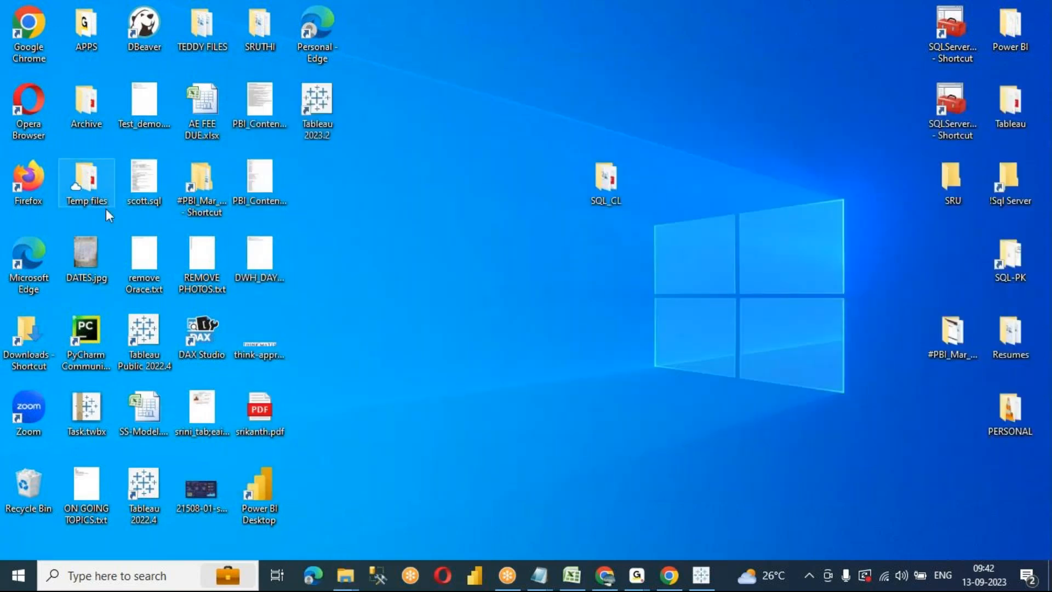
Check the contents of the Archive and APPS desktop folders, closing each one
double_click(86, 122)
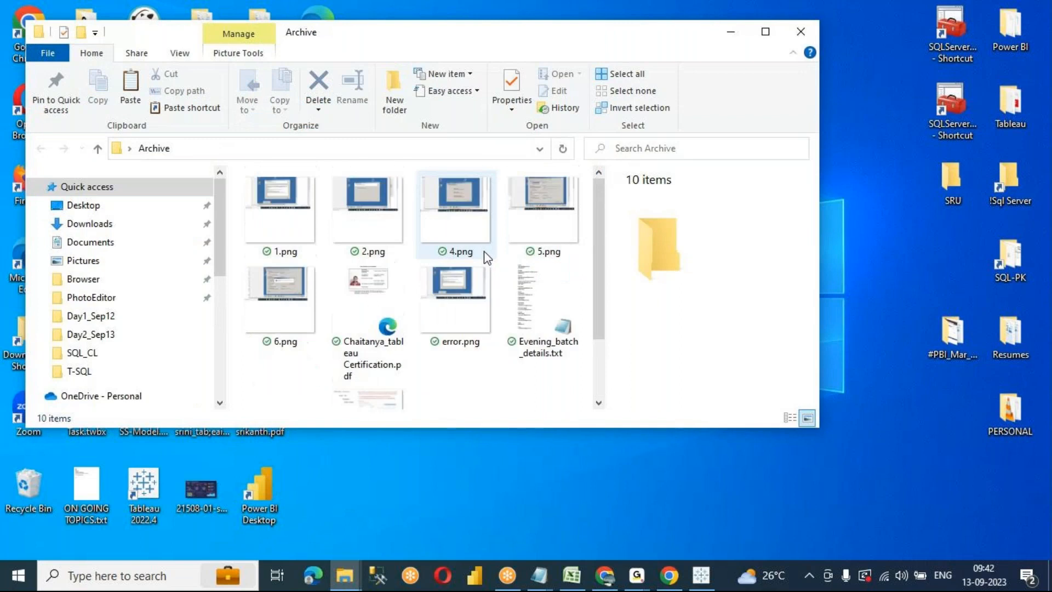
left_click(800, 31)
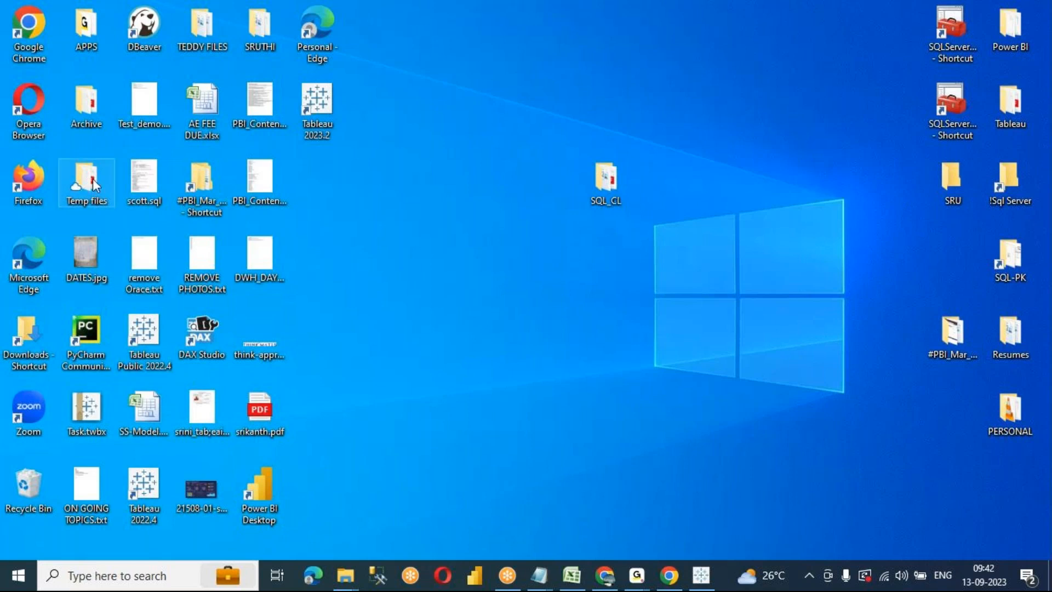
double_click(96, 41)
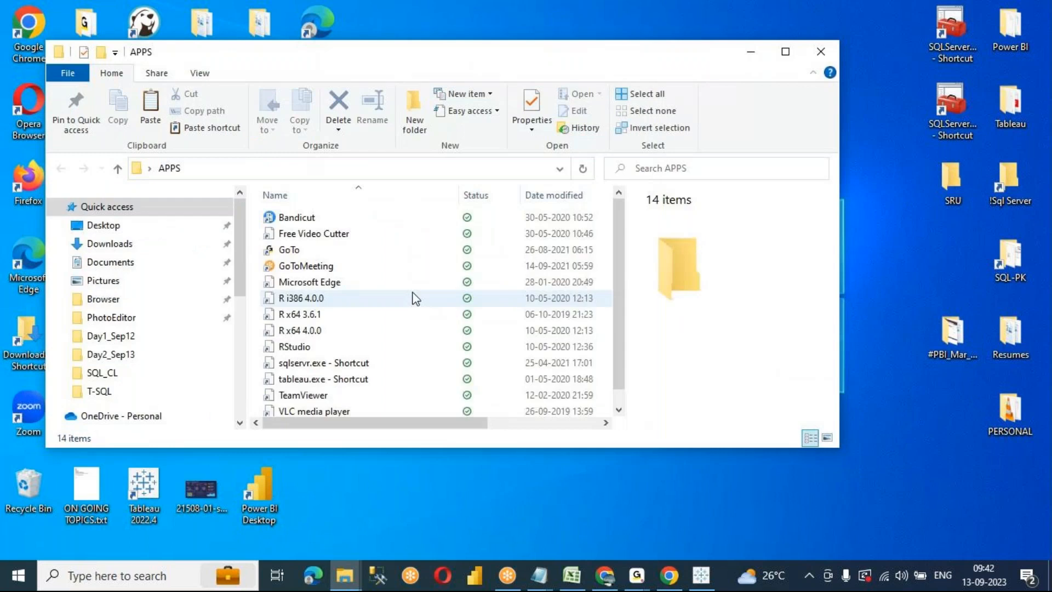
scroll(415, 294, "down", 1)
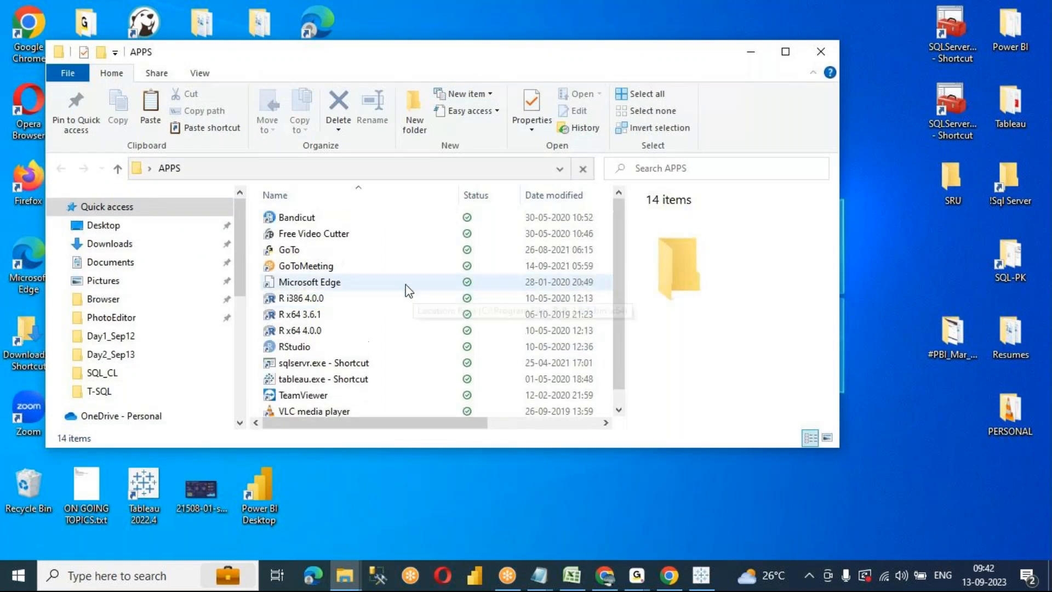
left_click(806, 56)
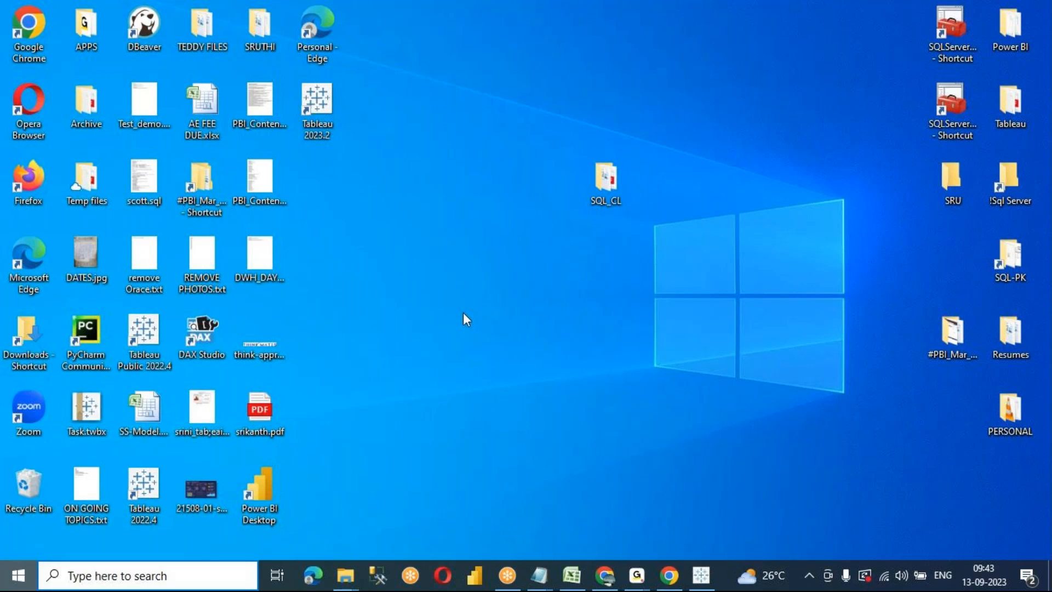
Search Windows for TABLEAU 2018 and open Tableau 2018.1
key("super")
type("TABLEAU")
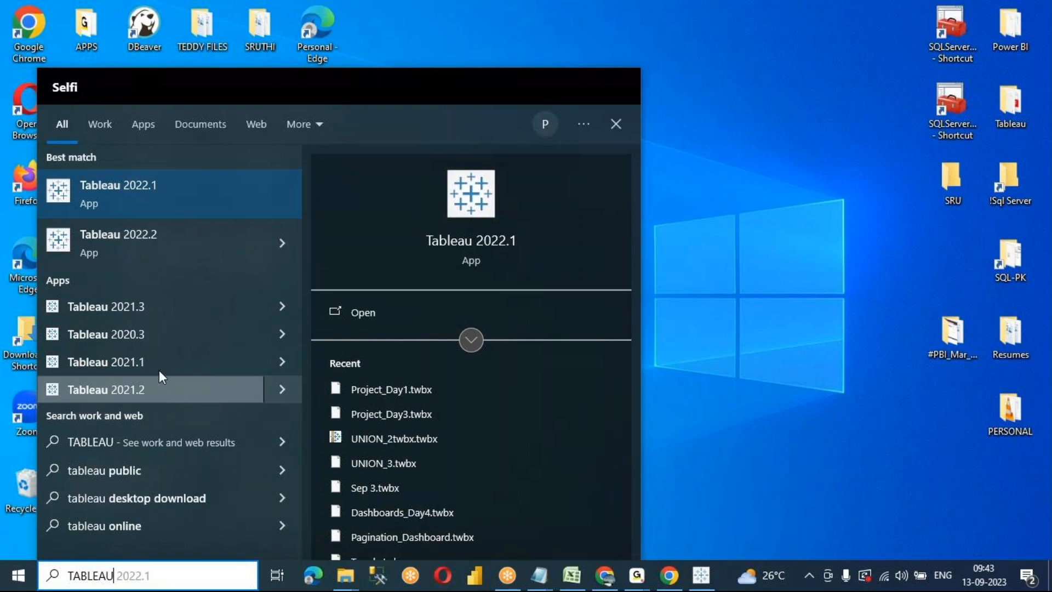
type("201")
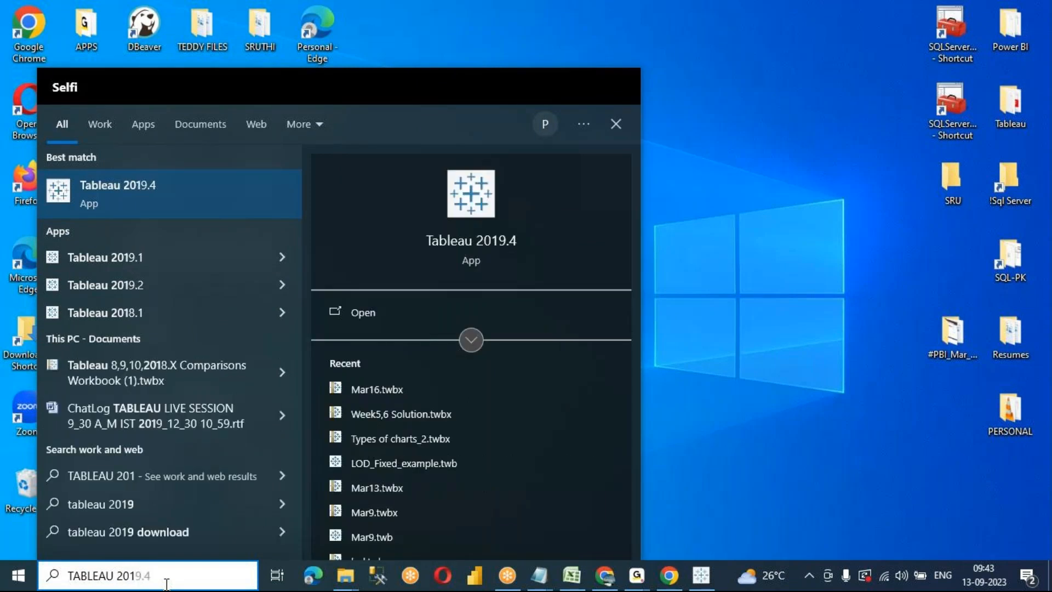
type("8")
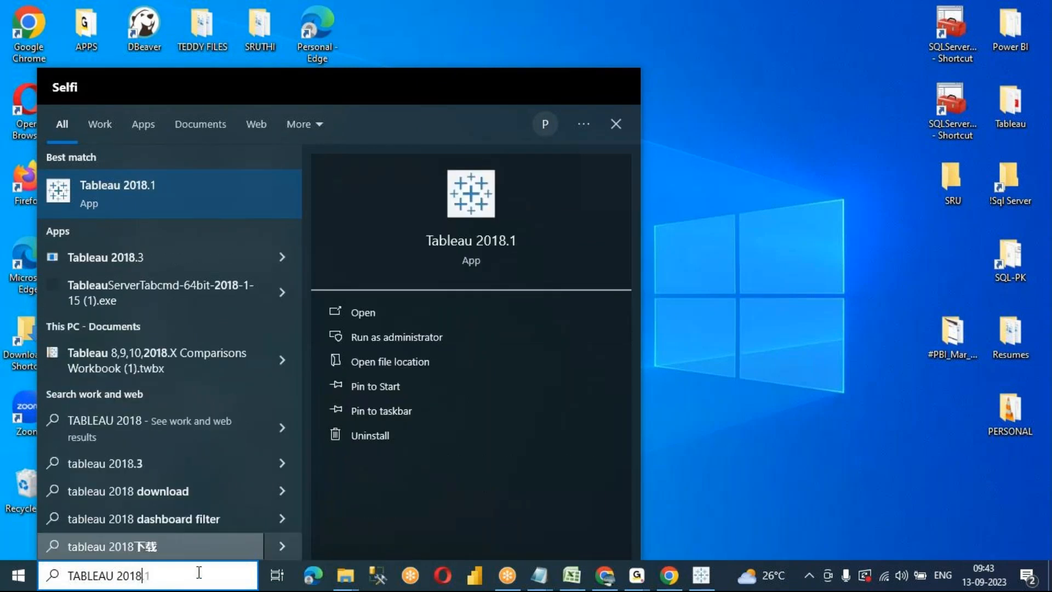
left_click(362, 313)
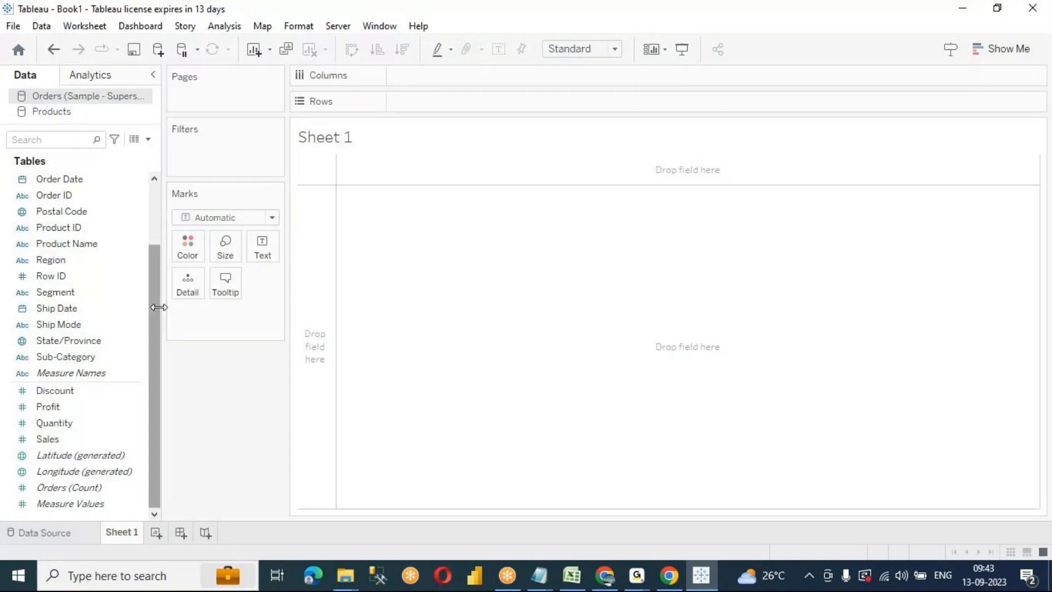
Review the Orders field list in Tableau from Category through the dimensions to the measures and back
left_click_drag(154, 313, 159, 235)
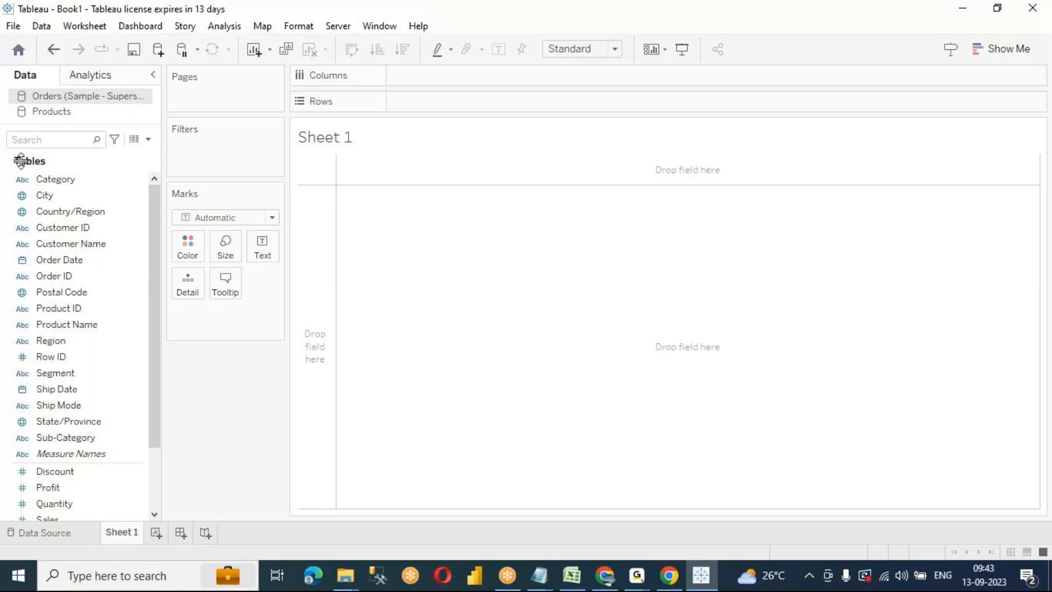
scroll(141, 274, "down", 2)
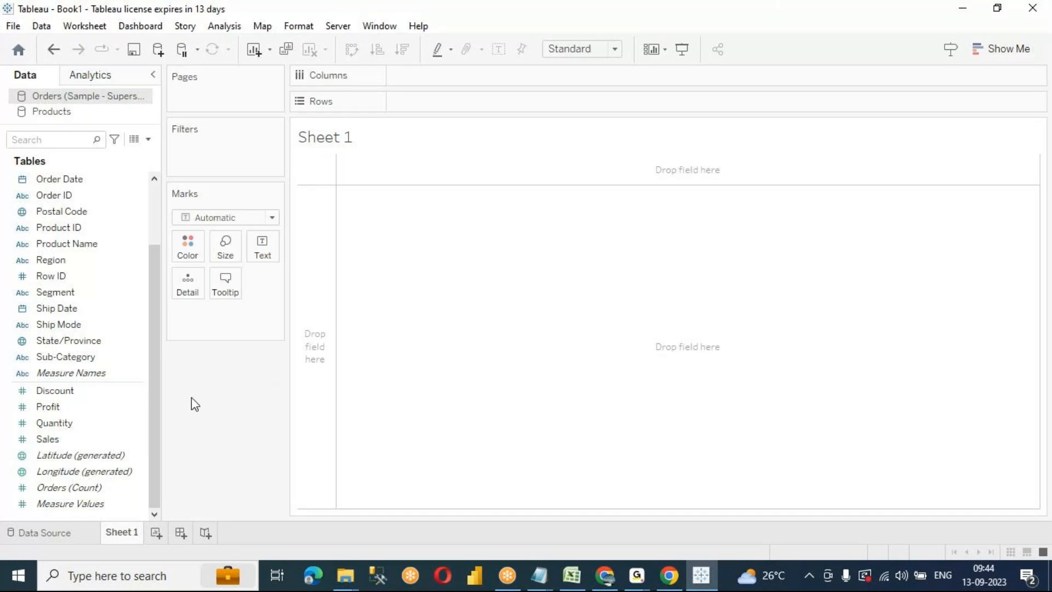
left_click_drag(153, 381, 155, 246)
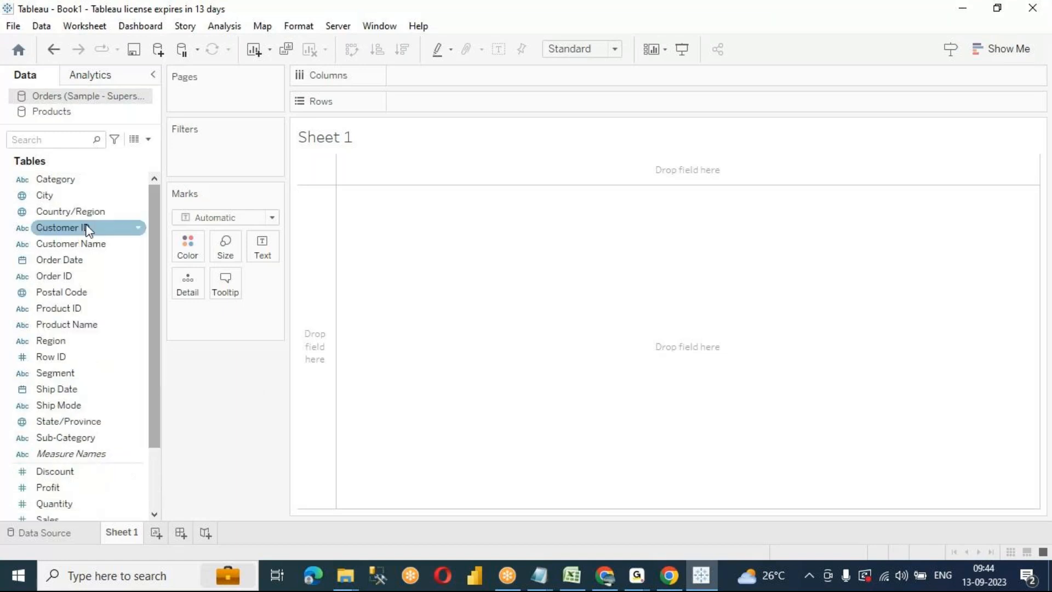
Display the Products data source's fields in Tableau, then bring up Products.txt in Notepad and enlarge its window
left_click(57, 110)
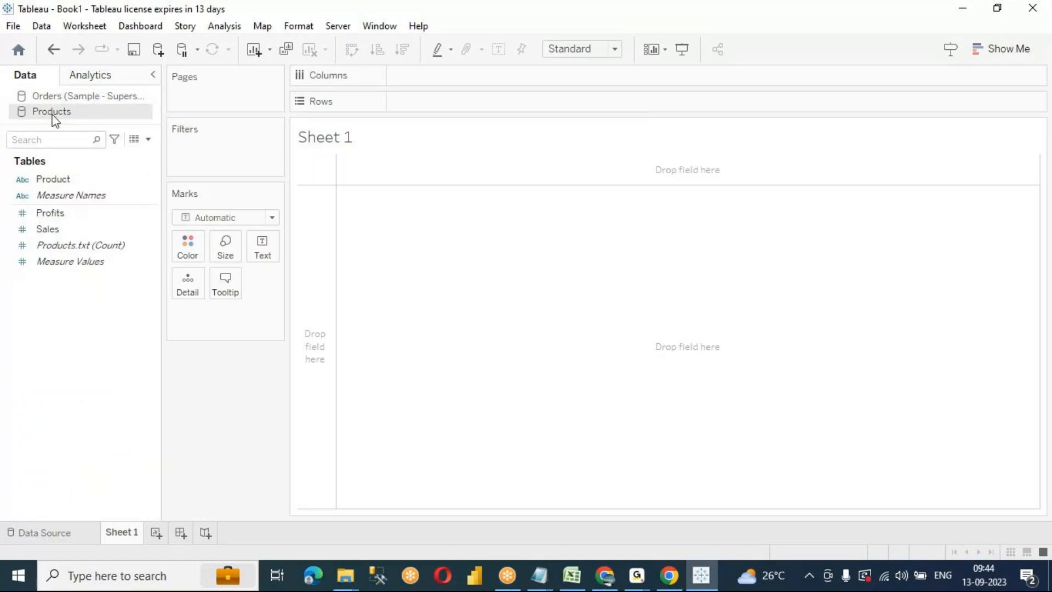
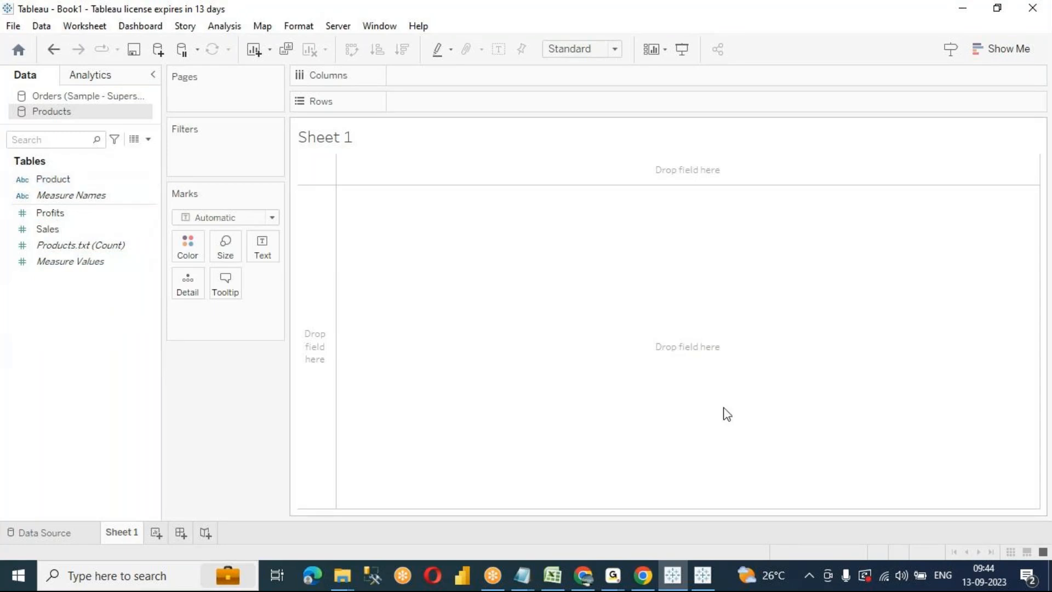
left_click(525, 575)
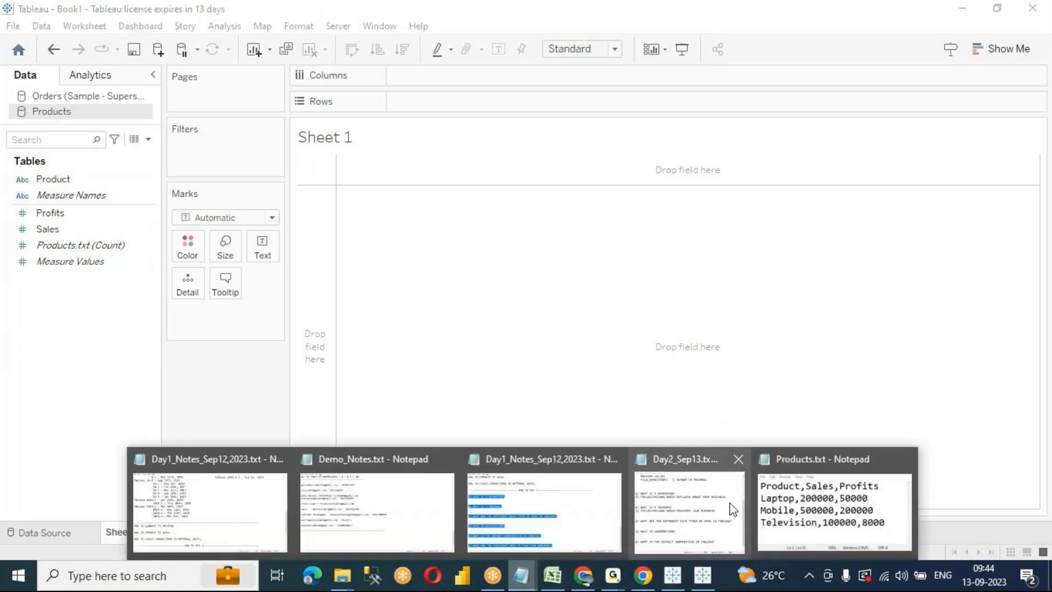
left_click(803, 512)
left_click_drag(582, 298, 578, 209)
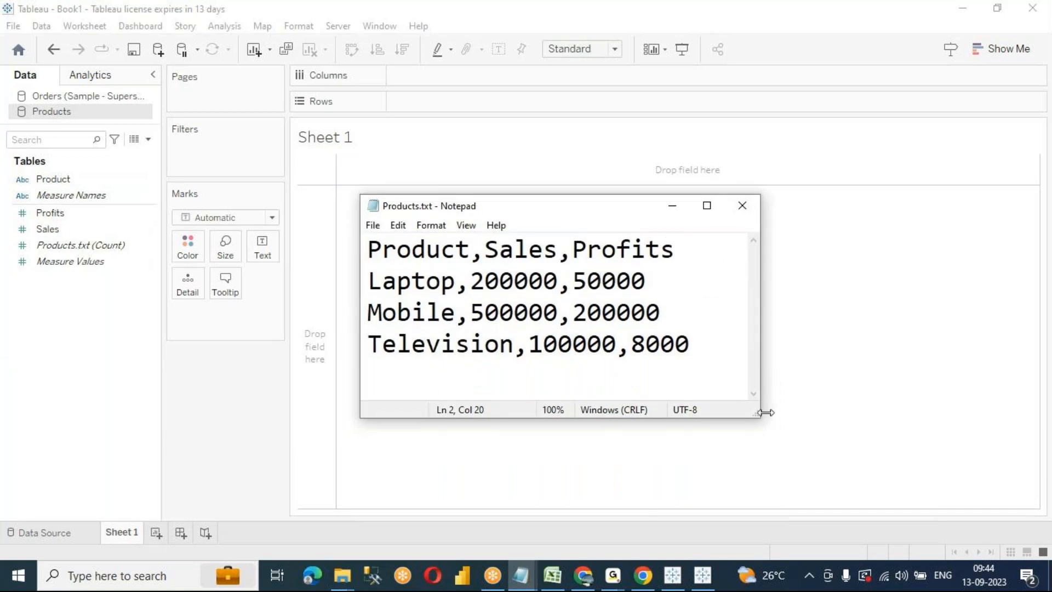
left_click_drag(757, 415, 878, 477)
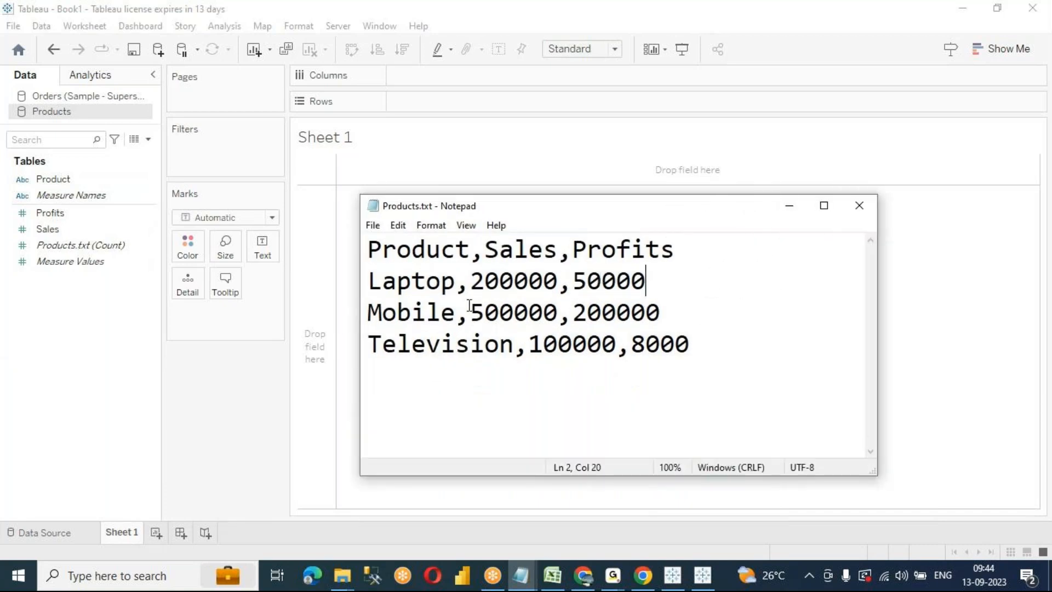
Highlight the product name, sales and profit values of the Laptop row in Products.txt, and clear the selection
left_click(454, 283)
left_click_drag(455, 283, 341, 274)
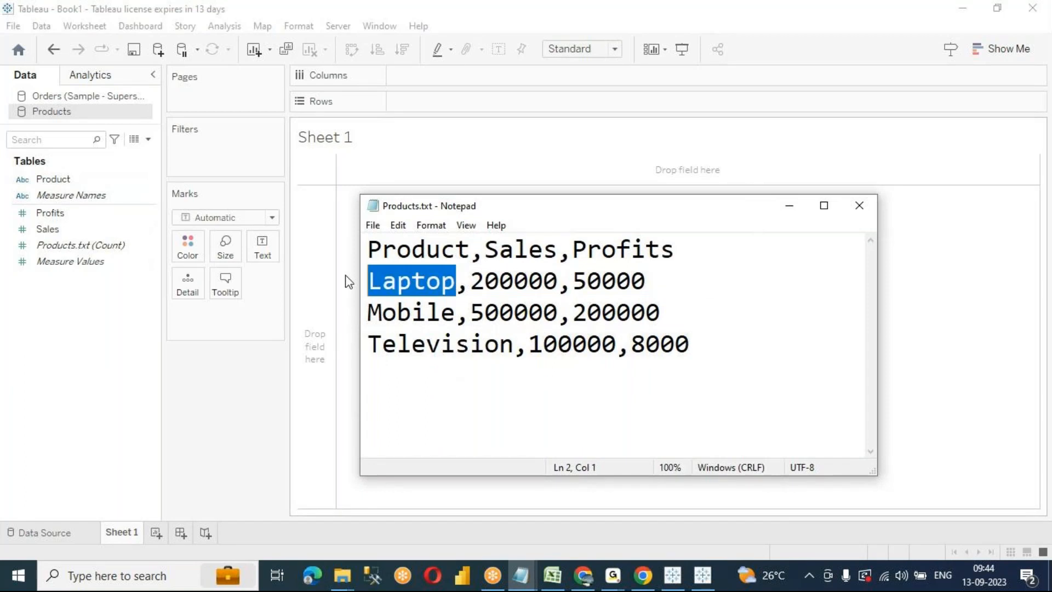
left_click_drag(470, 283, 632, 284)
left_click(604, 282)
double_click(603, 282)
left_click(605, 284)
left_click_drag(459, 287, 337, 283)
left_click(570, 397)
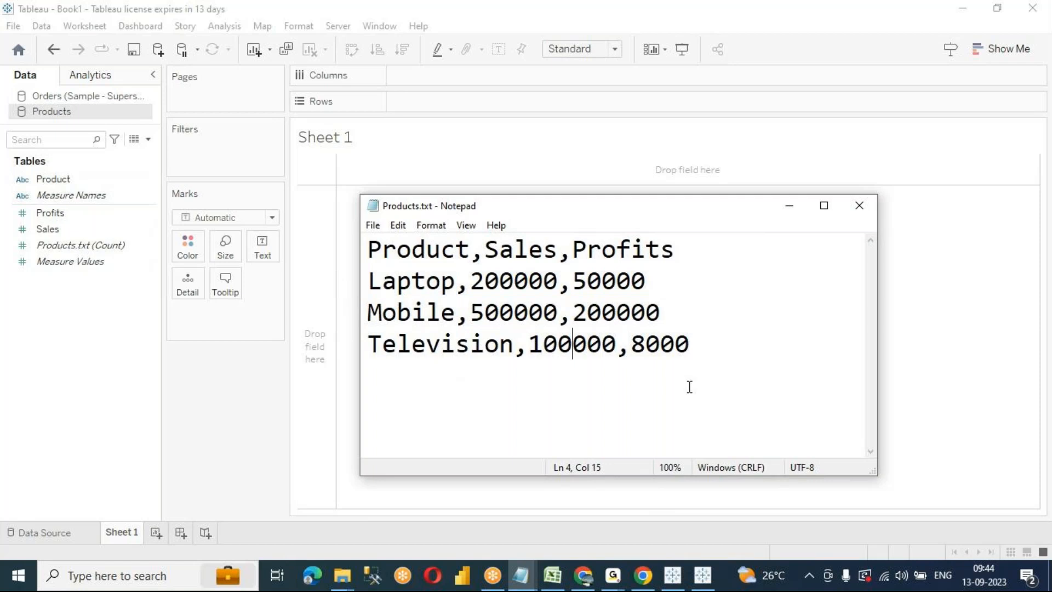
Switch to the Day2_Sep13.txt notes and insert five blank lines below the question about Tableau's different data types
mouse_move(520, 575)
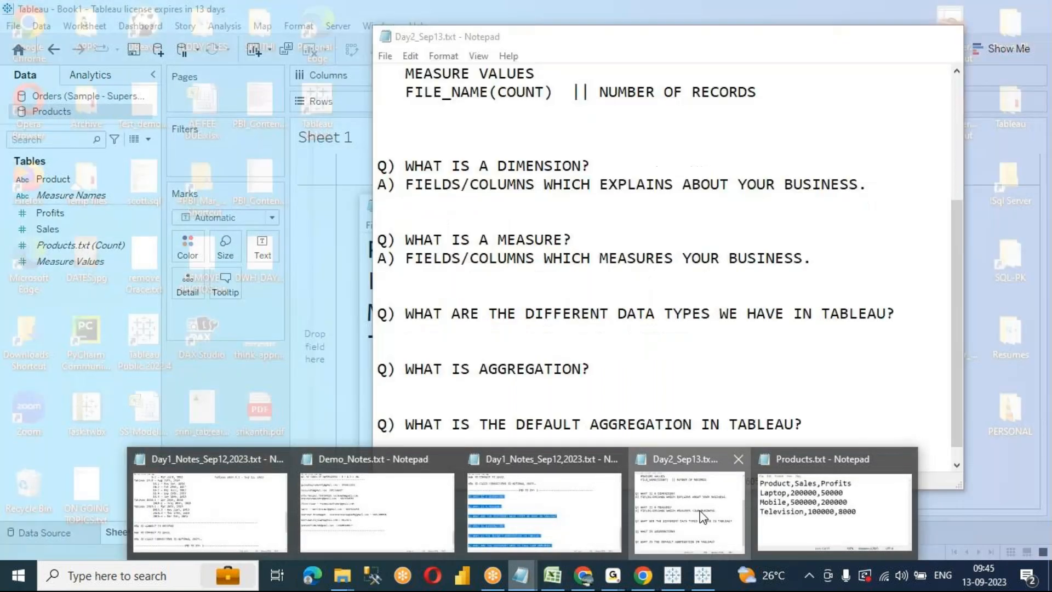
left_click(702, 516)
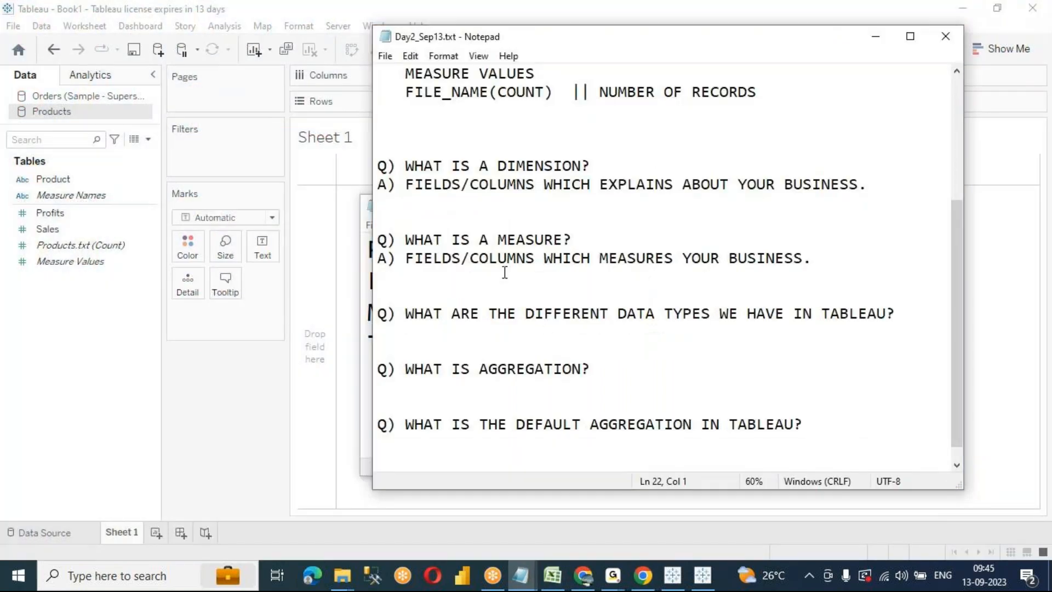
scroll(505, 272, "down", 1)
left_click(895, 297)
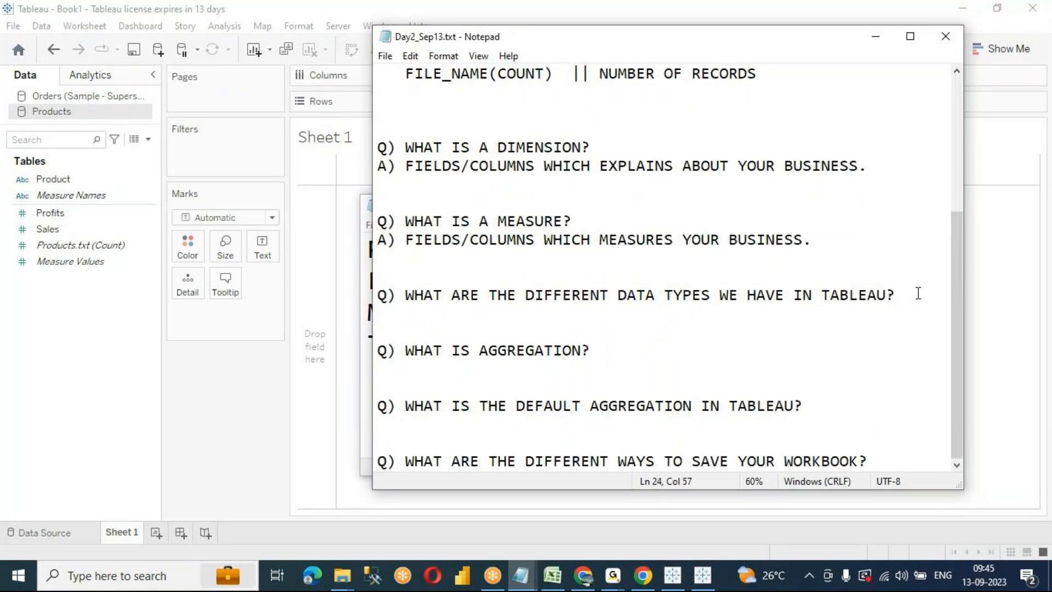
key("Return")
key("Return")
key("Return")
key("Return")
key("Return")
key("Up")
key("Up")
key("Up")
key("Up")
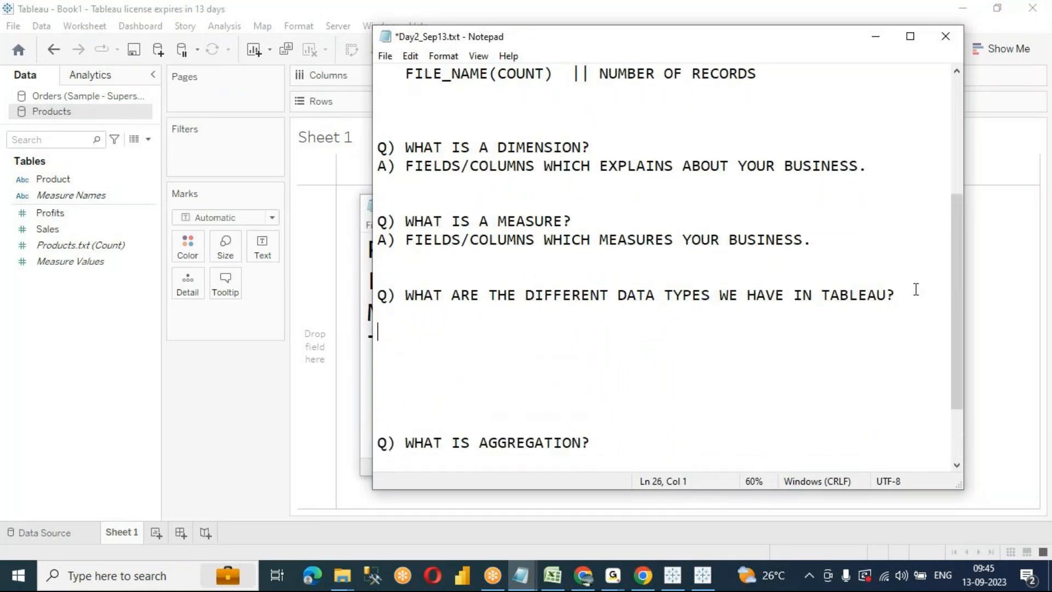
Begin the data types answer with "A) NUMBERS (WHOLE)" and "NUMBERS (DECIMALS)" on separate lines
type("A)")
type("NUMBERS (")
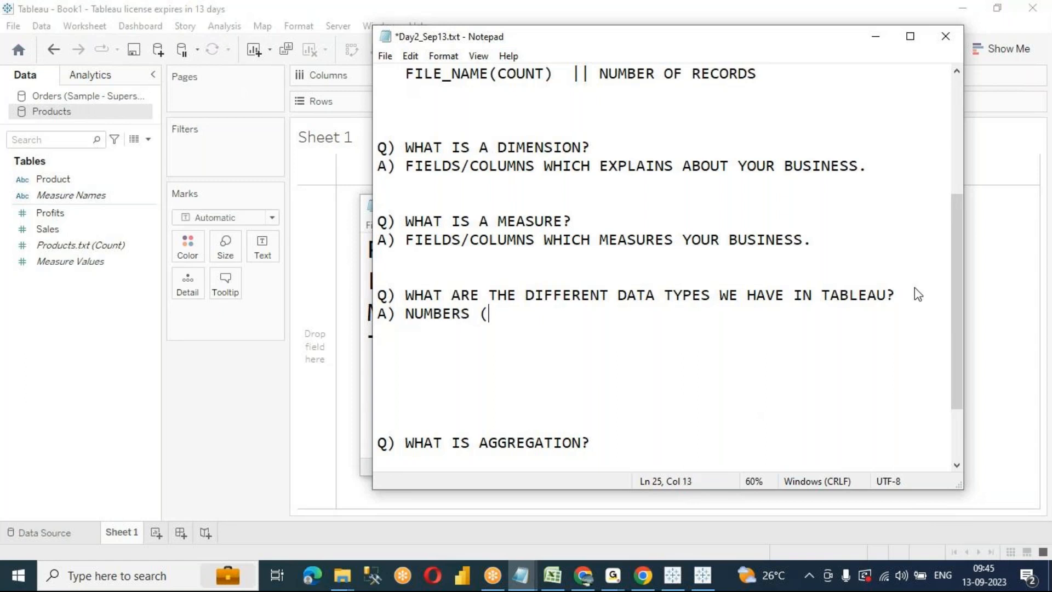
key("BackSpace")
type("(WWH")
key("BackSpace")
key("BackSpace")
type("HOLE)")
key("Return")
type("NUMBER")
key("BackSpace")
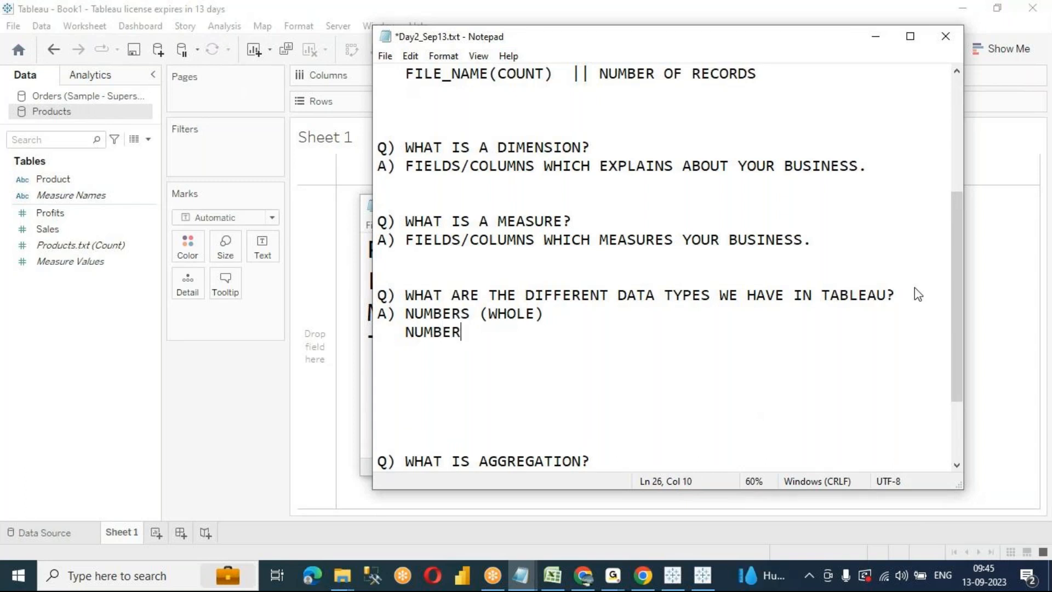
type("S (DECIMALS)")
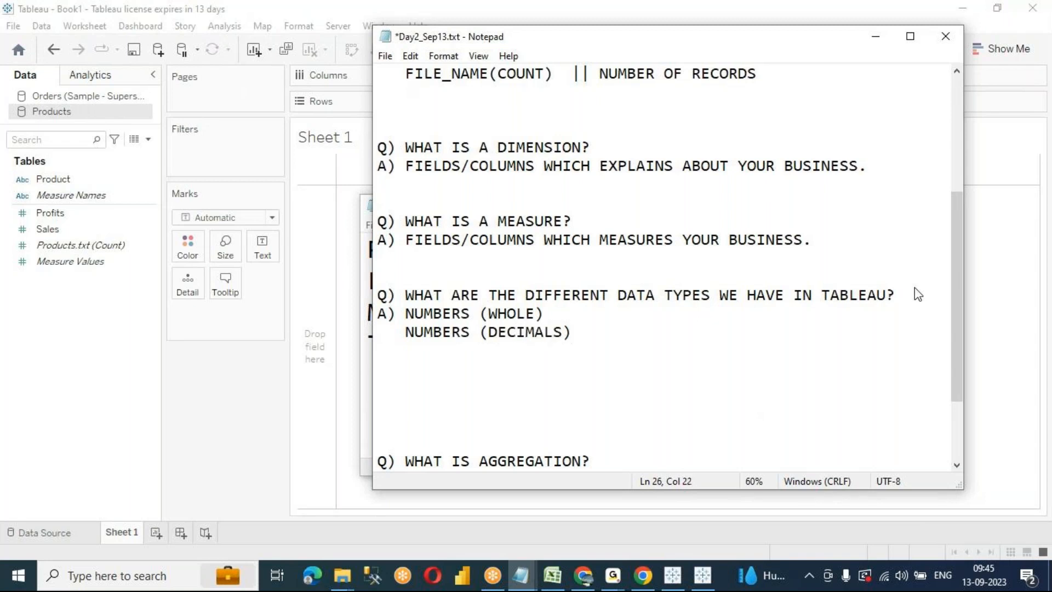
Add the line "STRINGS (GROUP OF CHARACTERS)" below the decimal numbers entry
key("Return")
type("TE")
key("BackSpace")
key("BackSpace")
type("TEXT")
key("BackSpace")
key("BackSpace")
key("BackSpace")
key("BackSpace")
type("STRINGS ")
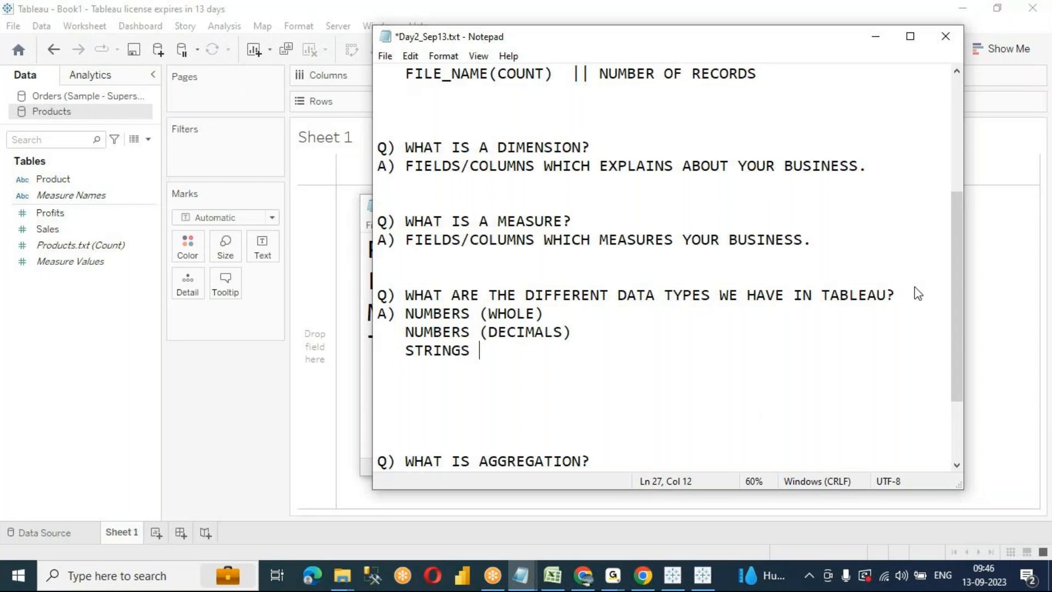
type("(GROUP OF ")
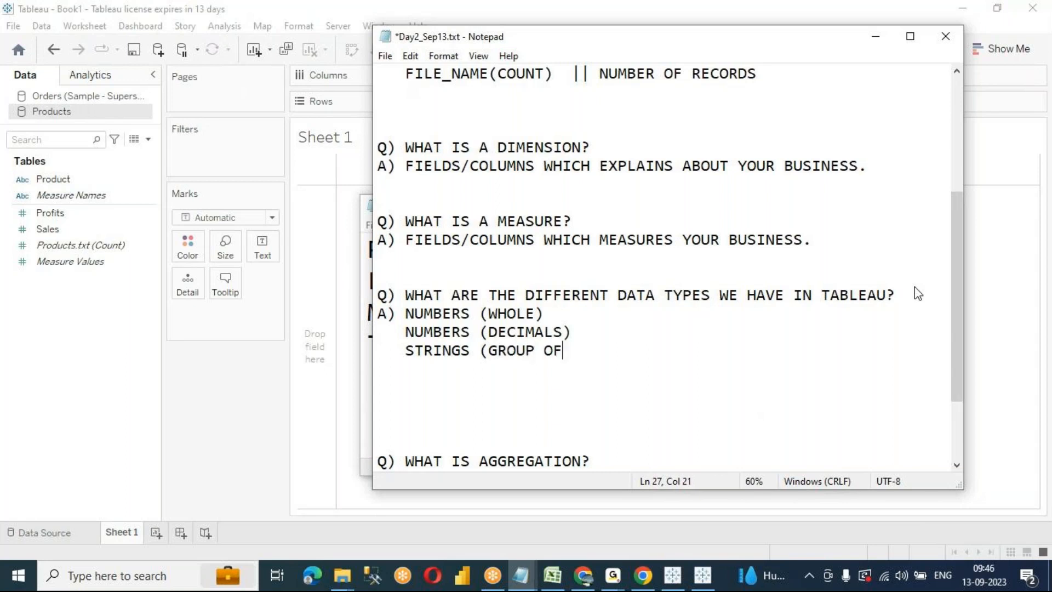
type("CHARACTERS)")
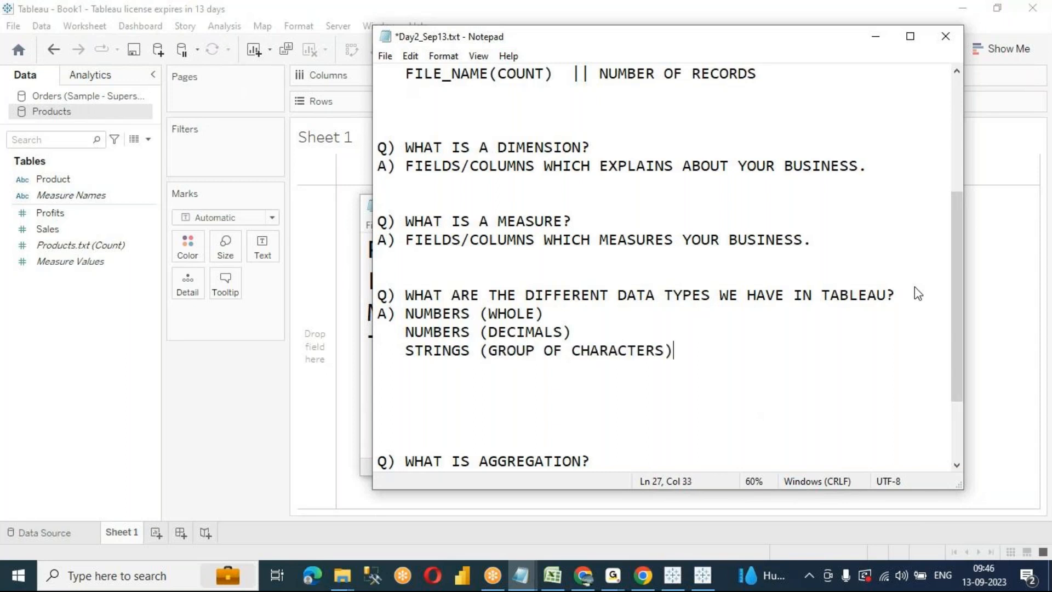
Extend the STRINGS entry inside its parentheses with "- A-Z,a-z,0-9, special chars", and start a new line below it
key("Left")
type("- A-Z,A")
key("BackSpace")
type("a-z,0-9")
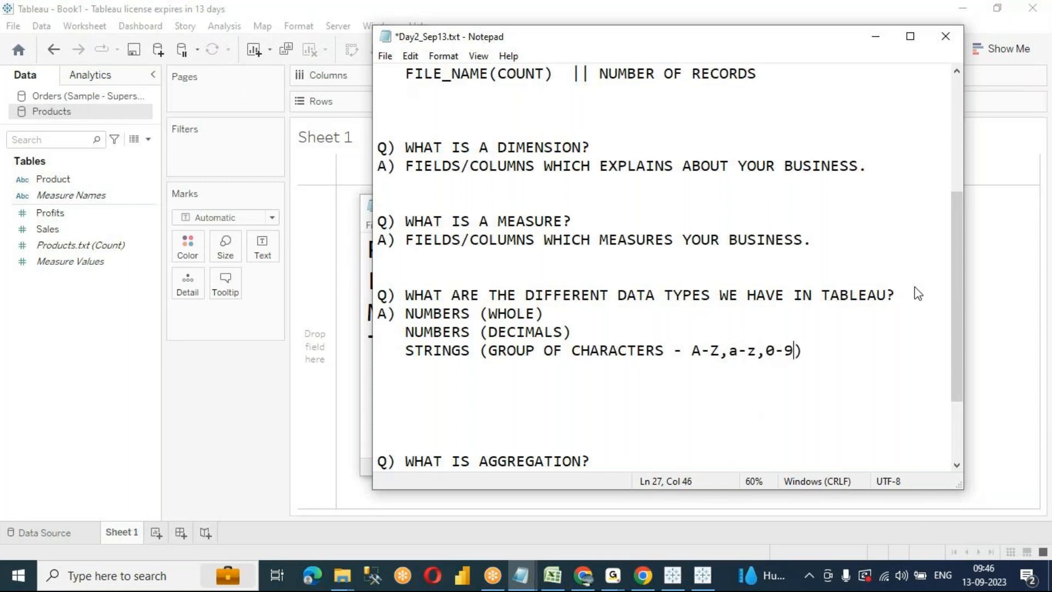
type(", speic")
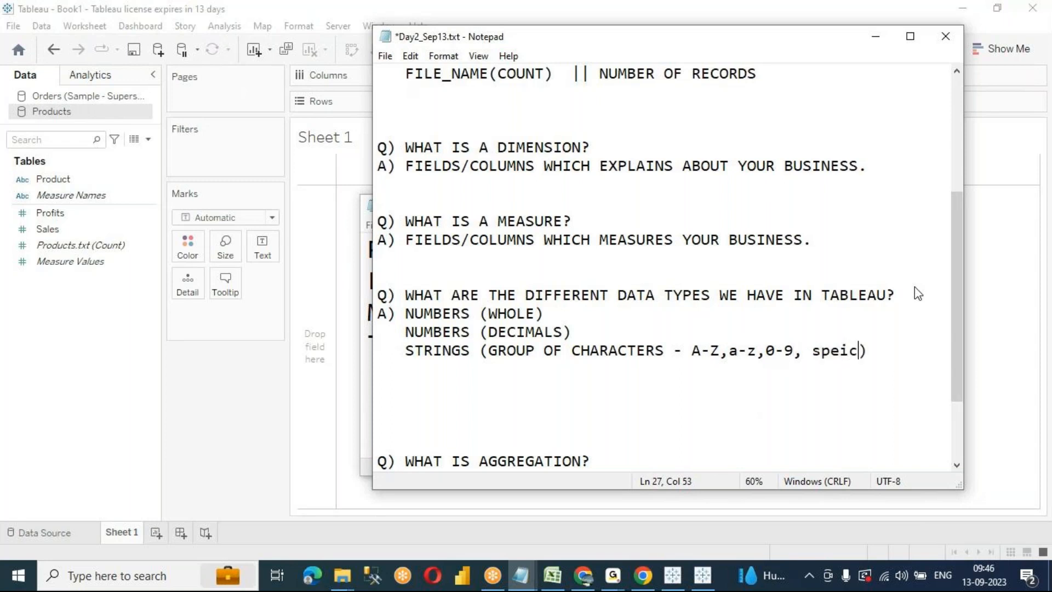
key("BackSpace")
key("BackSpace")
key("BackSpace")
type("ecial chars")
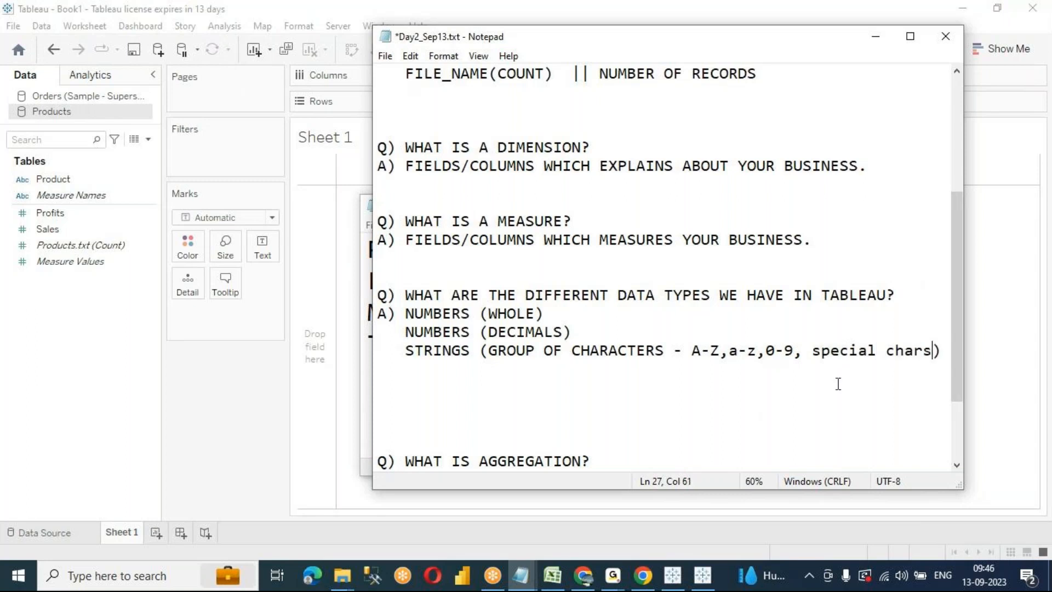
key("End")
key("Return")
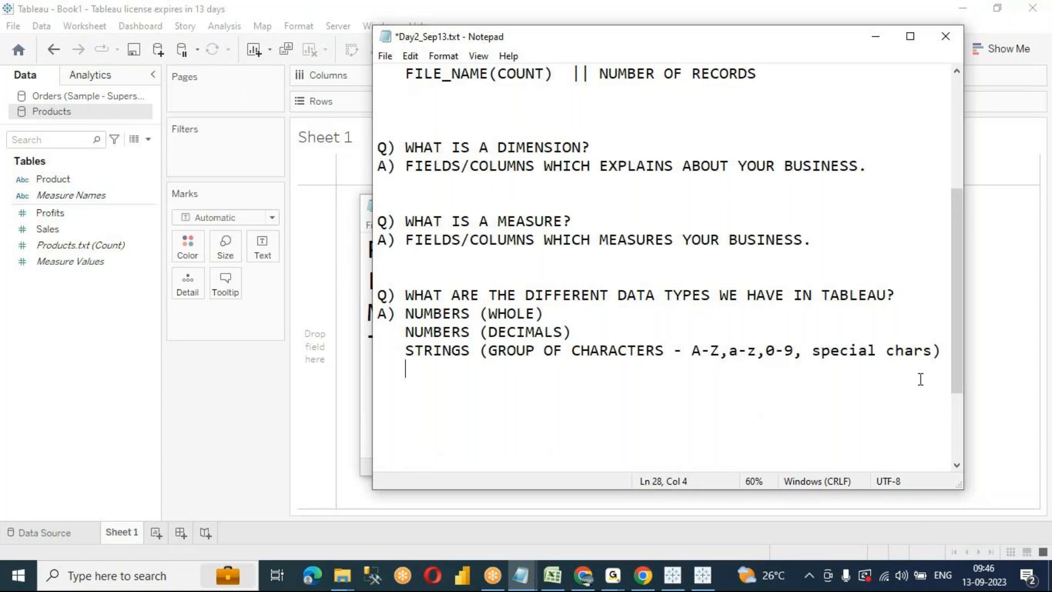
Add DATE and DATE & TIME as separate lines to the Tableau data types answer, below the STRINGS line
type("DATE")
key("Return")
type("DATE")
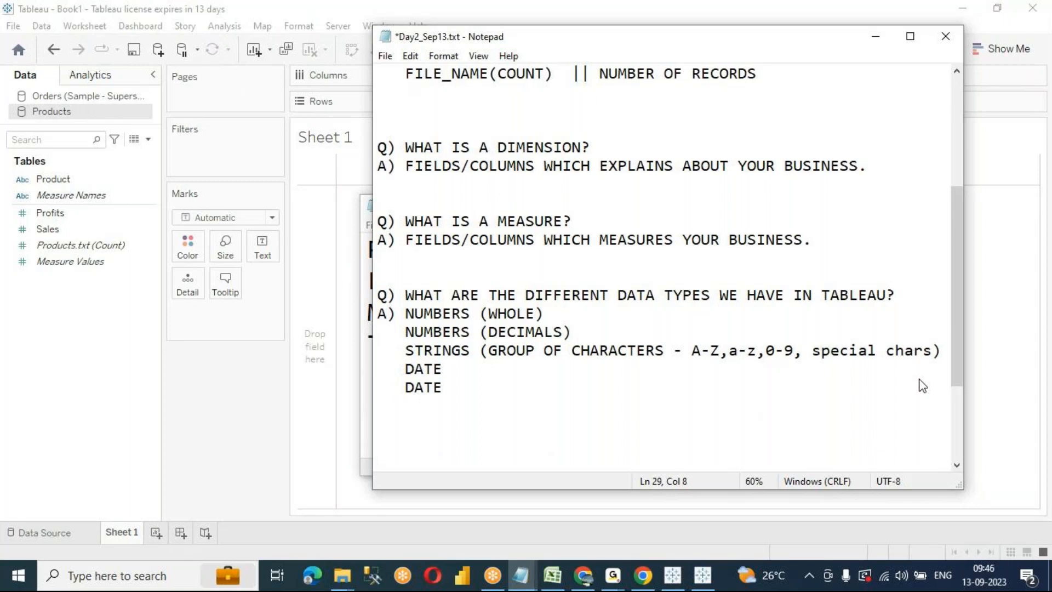
type(" & TIME")
key("Return")
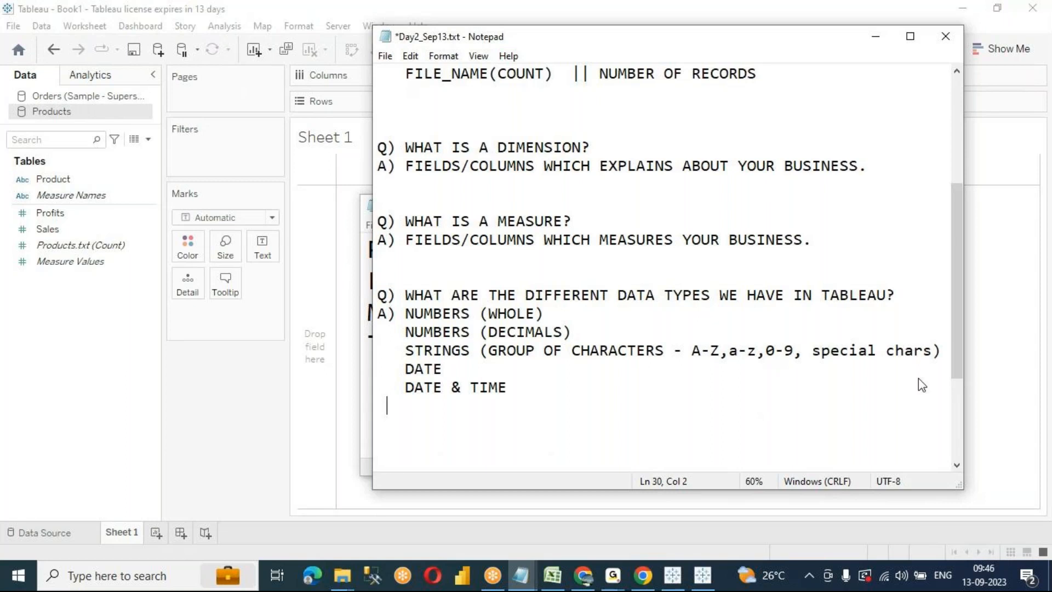
Add the line "BOOLEAN - TRUE | FALSE (1, 0)" below DATE & TIME
type("BOOLEAN ")
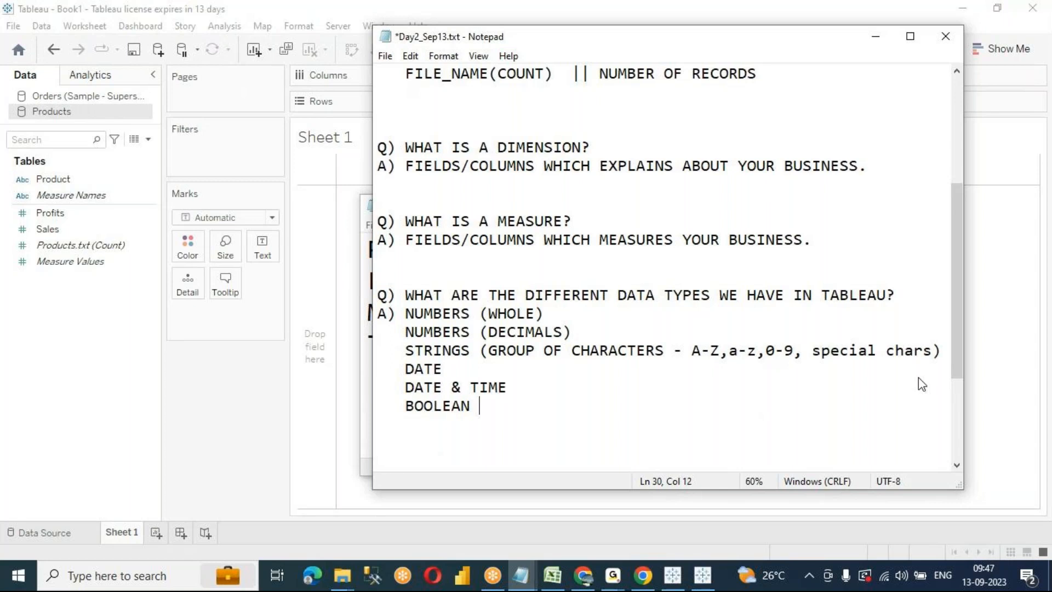
type("- TRUE | FALSE ")
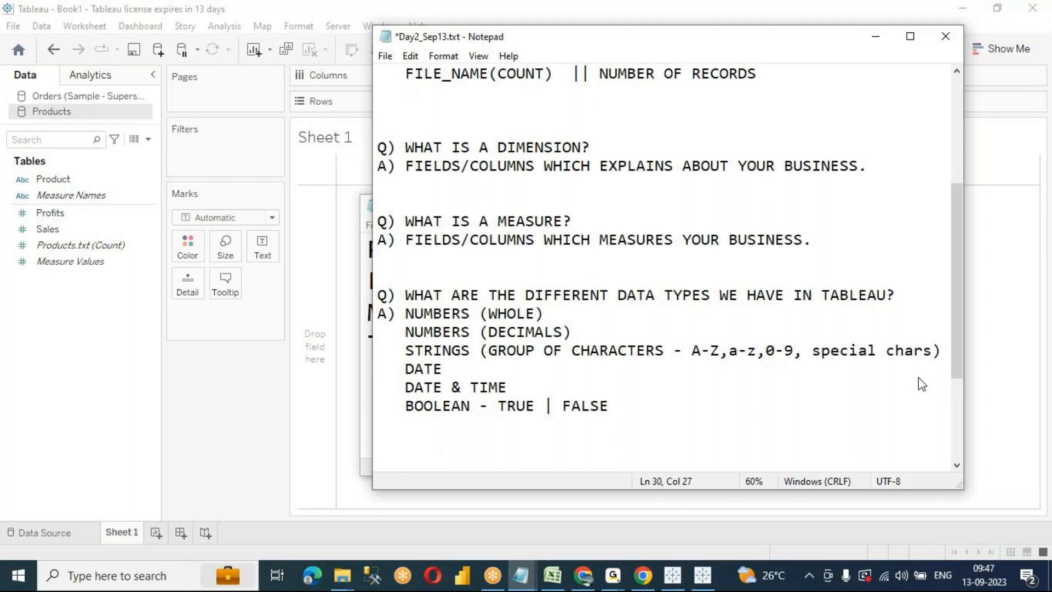
type("(")
type(", 0)")
key("Left")
key("Left")
key("Left")
key("Left")
key("Left")
key("Left")
key("Delete")
key("Right")
key("Right")
key("Right")
key("Right")
key("Right")
Add a dashed separator with "GEOGRAPHICAL FIELD" beneath it to end the data types list, and save the notes
key("Return")
type("--------")
key("Return")
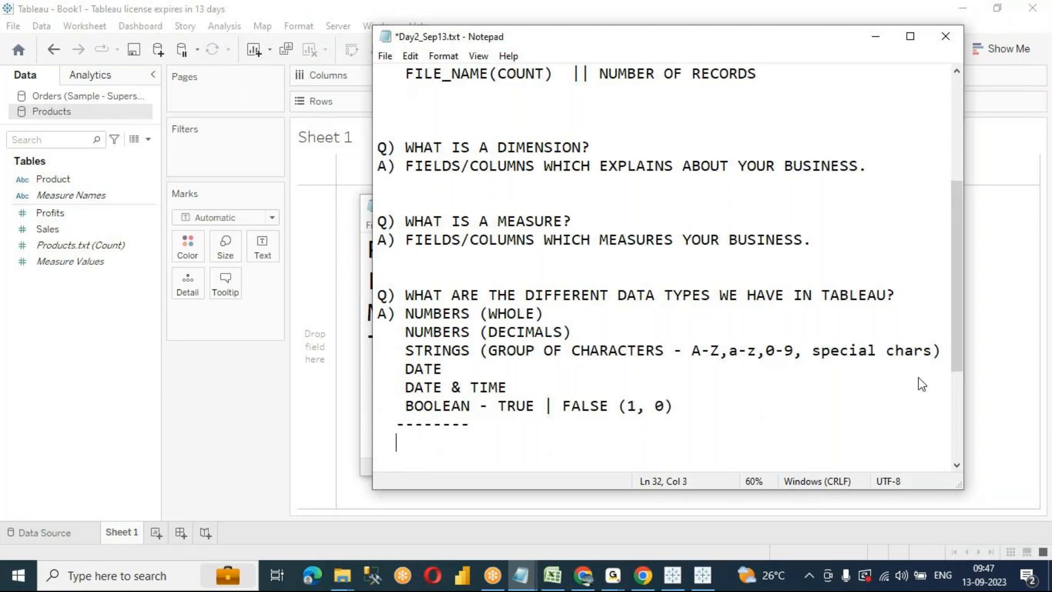
type("GEOGRAPHICAL ")
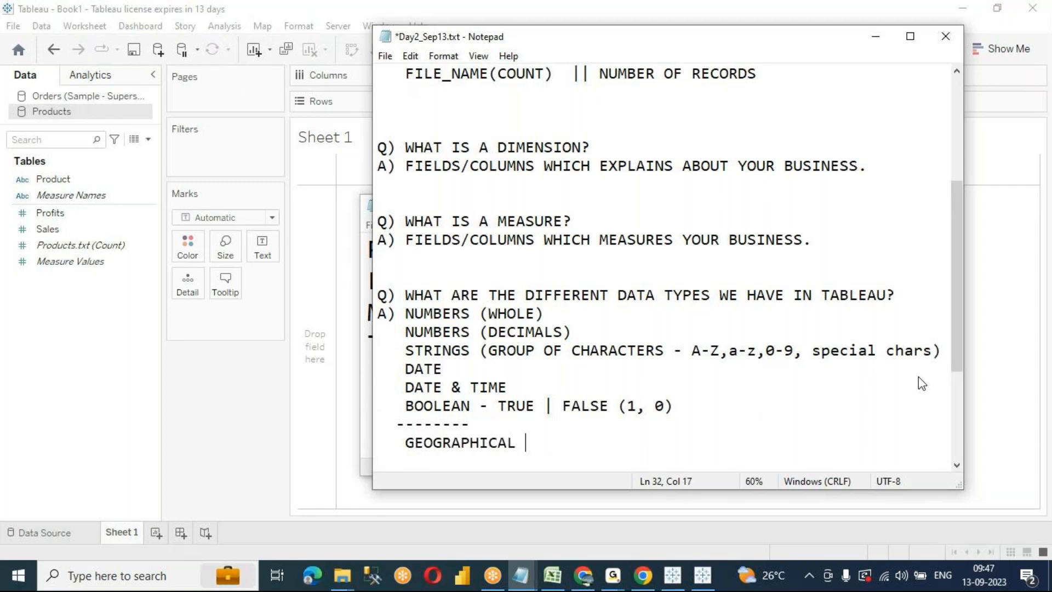
type("FIELD")
scroll(660, 360, "down", 2)
left_click(657, 357)
key("ctrl+s")
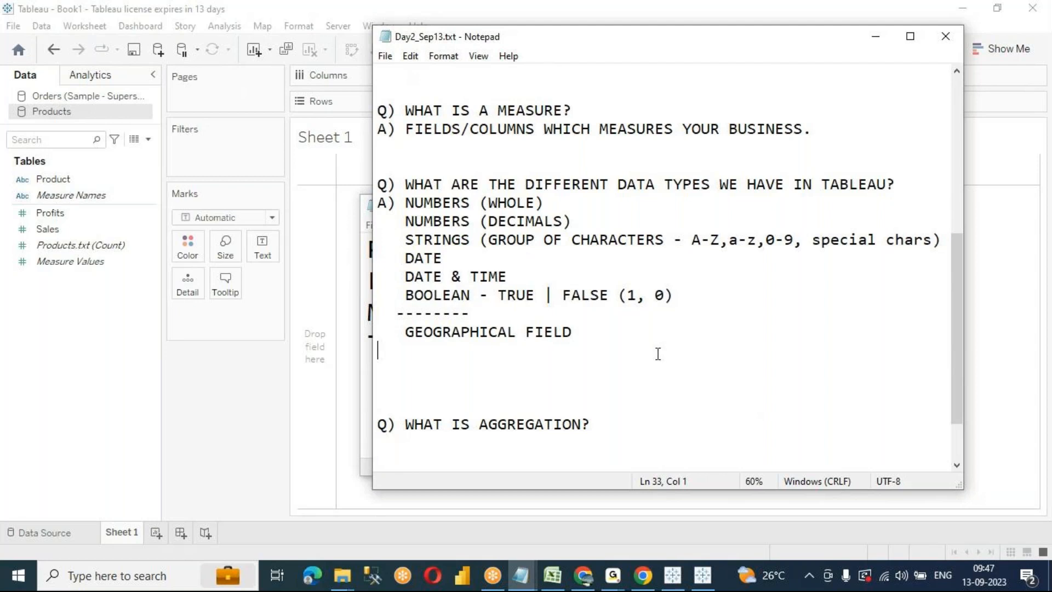
Append "- #" to both the NUMBERS (WHOLE) and NUMBERS (DECIMALS) lines
scroll(603, 345, "up", 1, "ctrl")
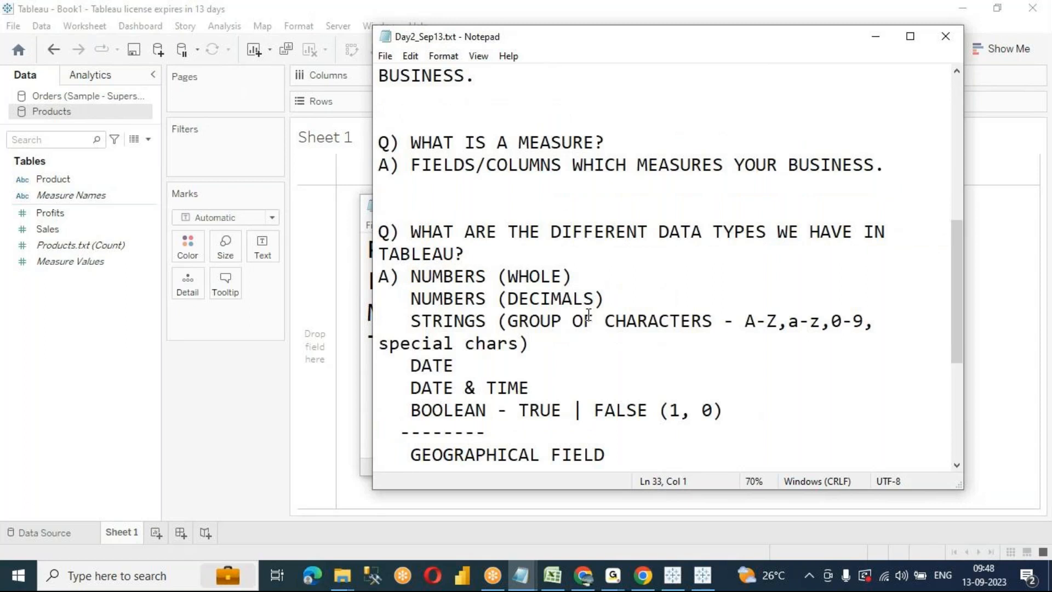
scroll(584, 291, "down", 2)
scroll(583, 284, "down", 1, "ctrl")
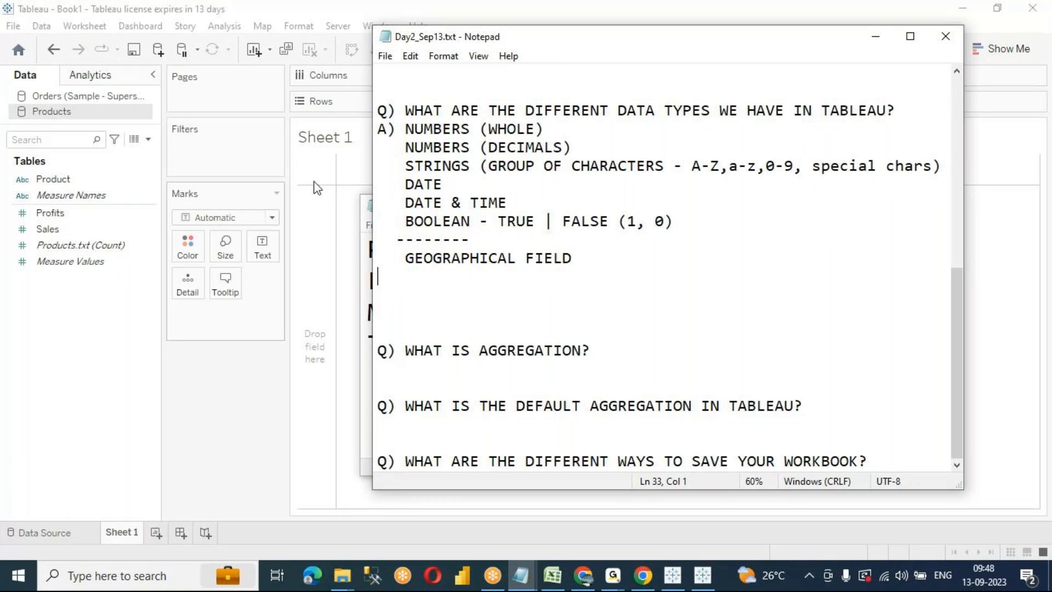
left_click(403, 147)
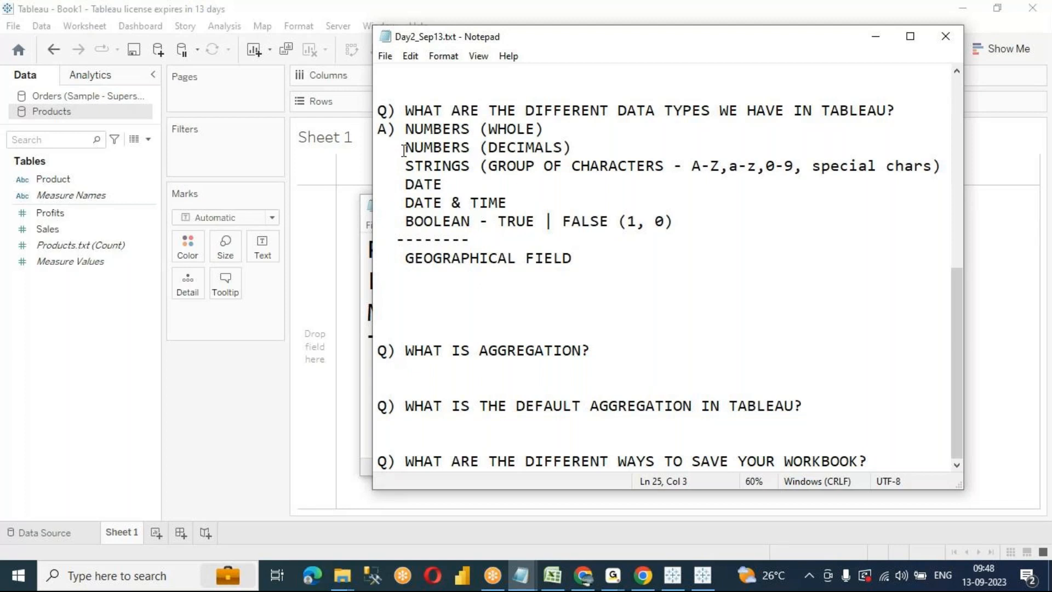
left_click(587, 136)
type("- a")
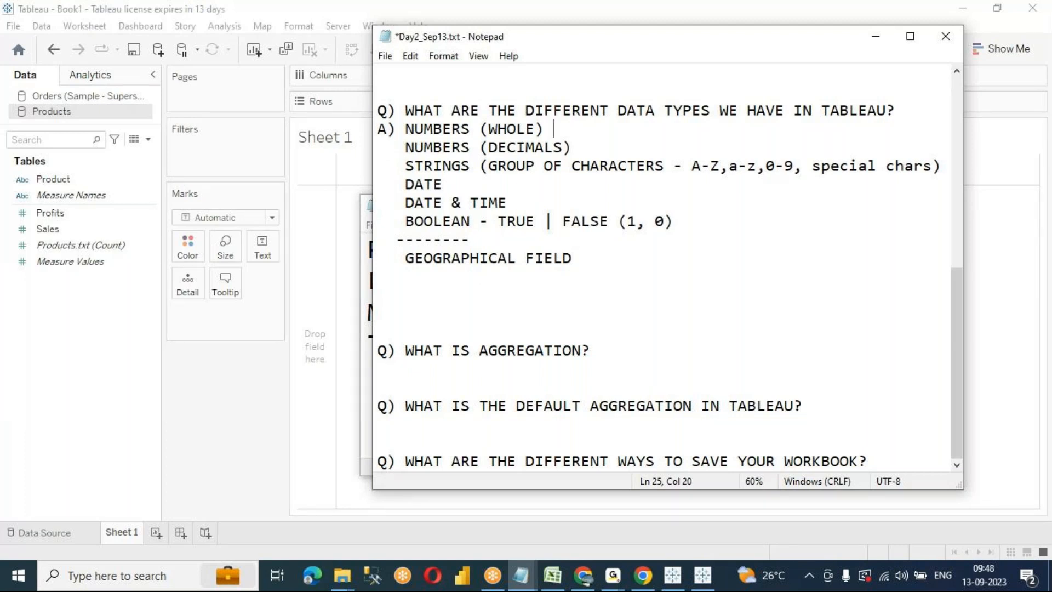
type("bc")
type("#")
left_click(615, 142)
type("- #")
left_click_drag(571, 129, 608, 147)
left_click(485, 181)
Widen the notes window and append "- Abc" to the STRINGS line
left_click_drag(373, 177, 276, 178)
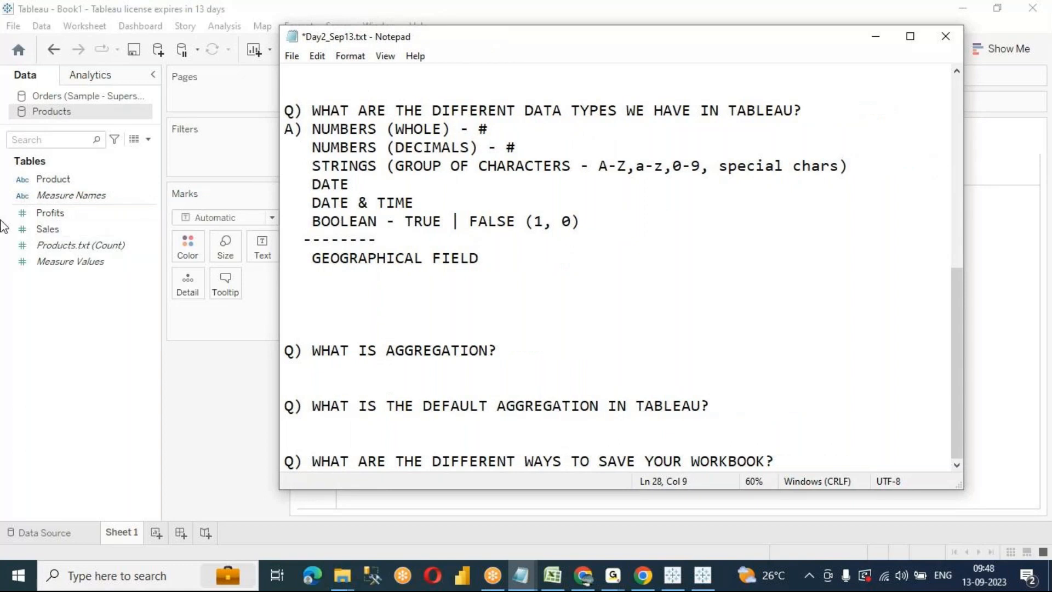
left_click(869, 164)
type("- Abc")
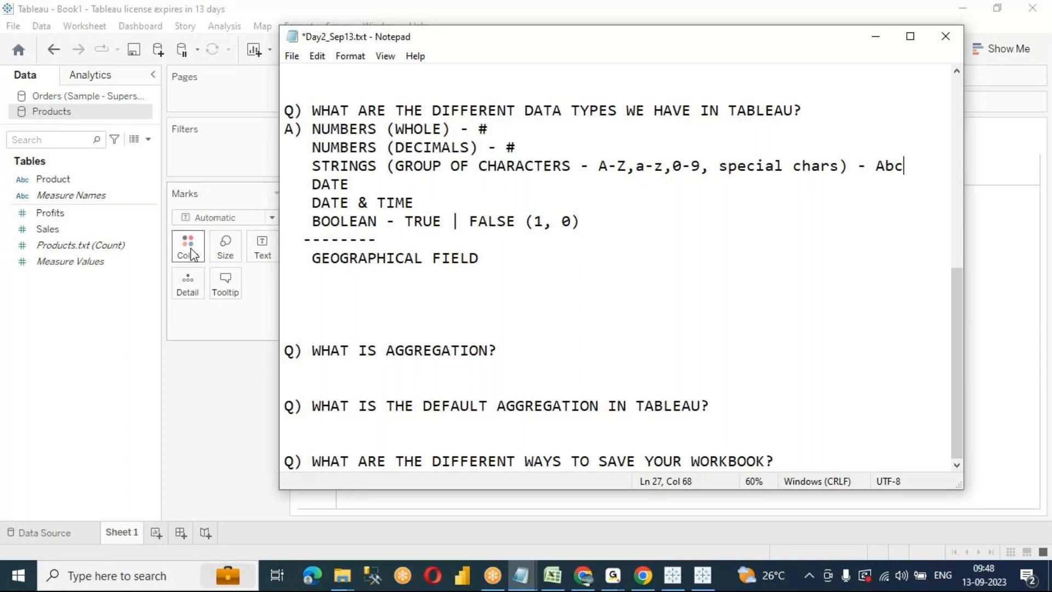
Append "- CALENDAR ICON" to the DATE line
left_click(410, 185)
type("- ")
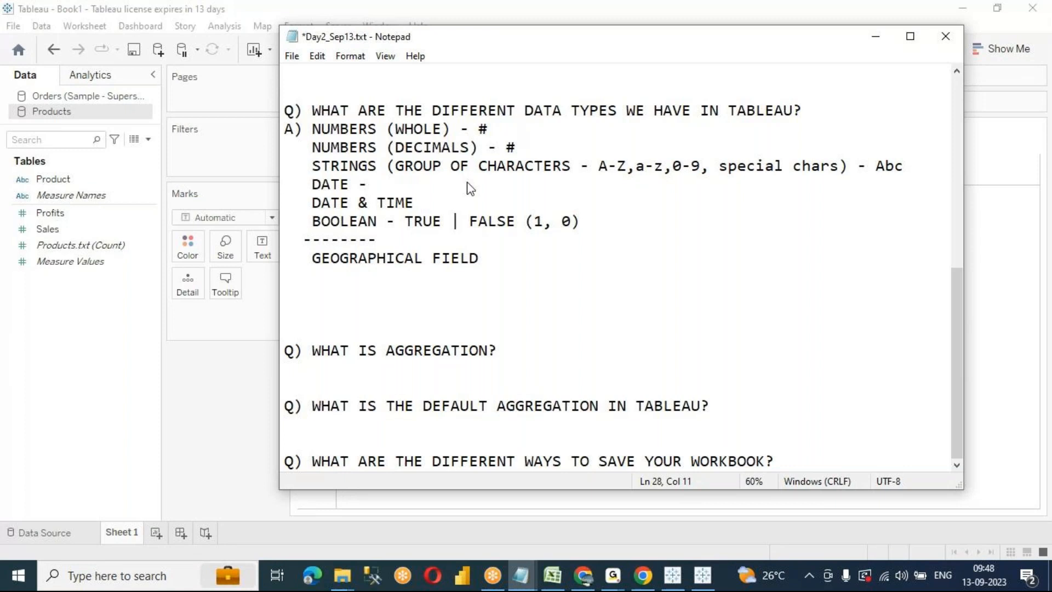
type("CALENDAR ICON")
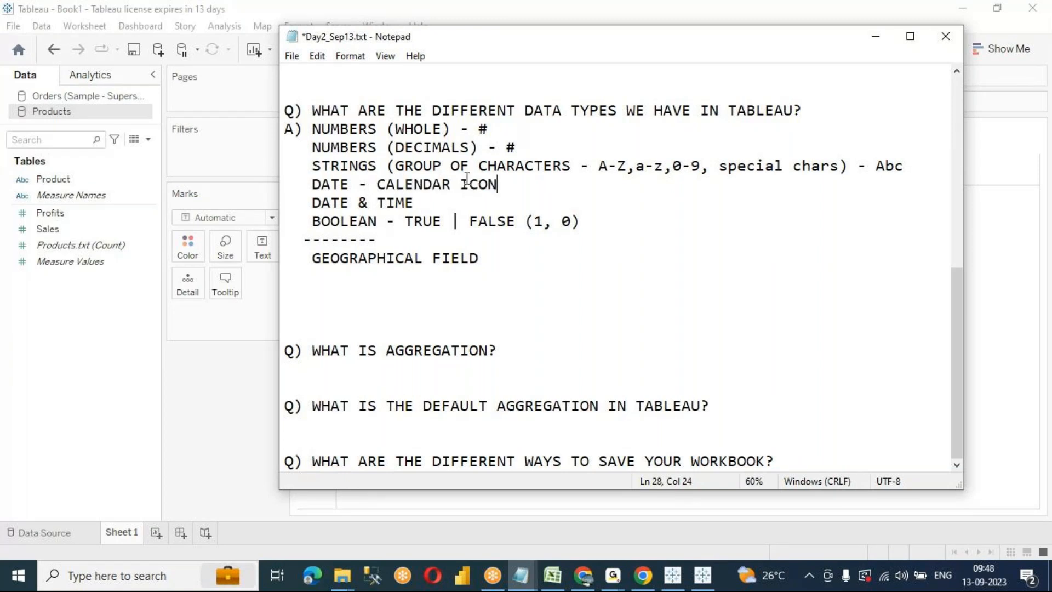
Show the Orders data source's fields in Tableau, and append "- CALENDAR + CLOCK ICON" to the DATE & TIME line in Notepad
key("Down")
left_click(67, 96)
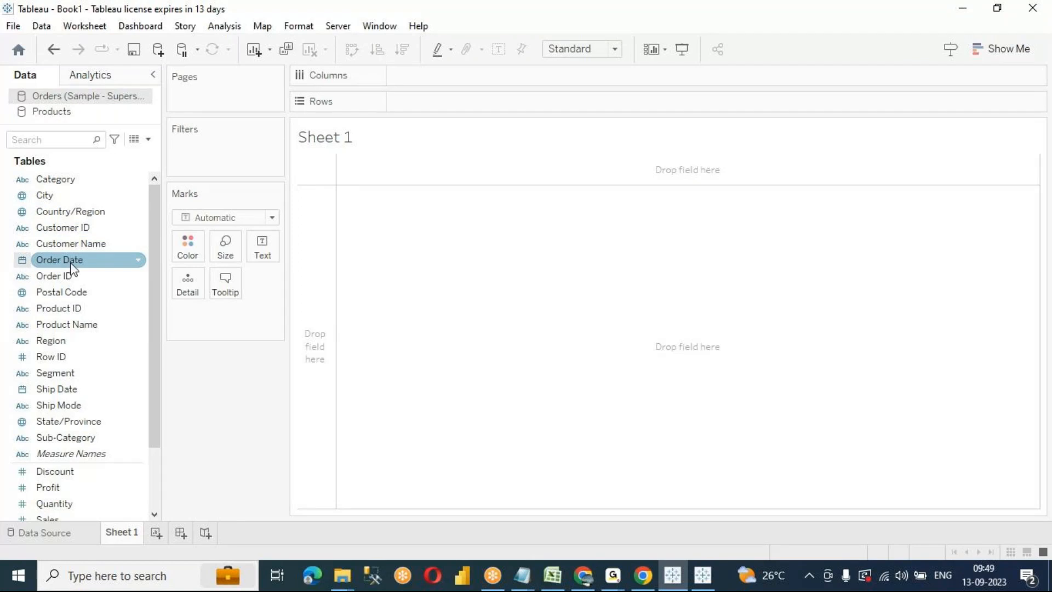
key("alt+Tab")
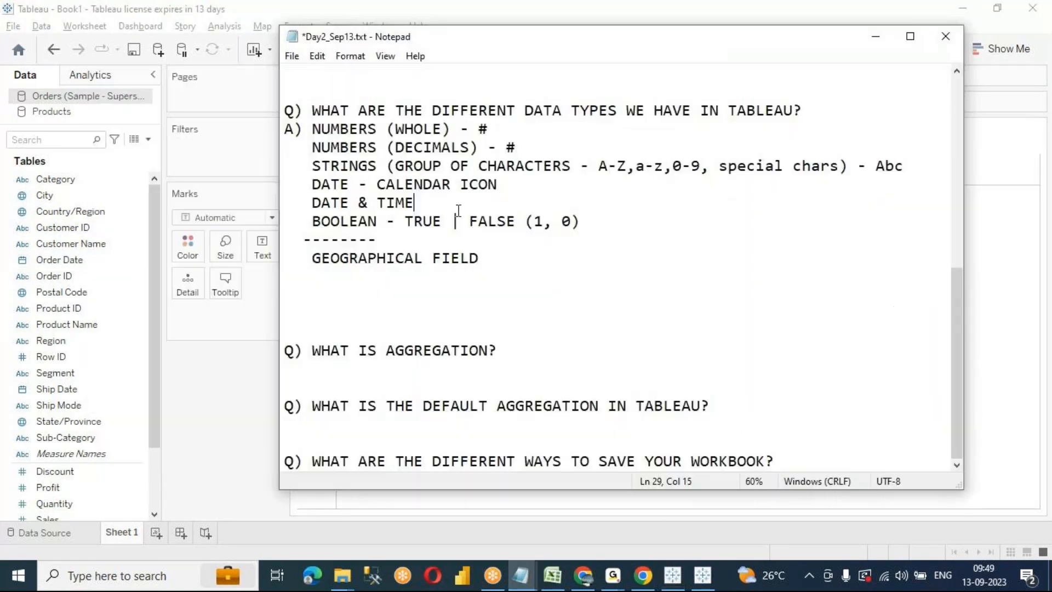
type("- CALENDAR +")
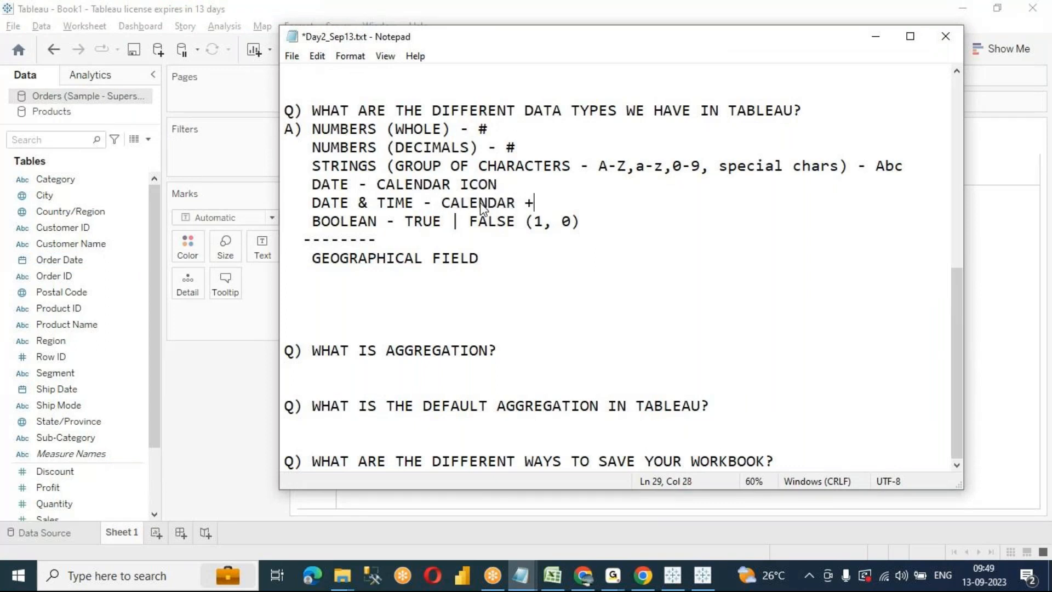
type(" CLOCK ICON")
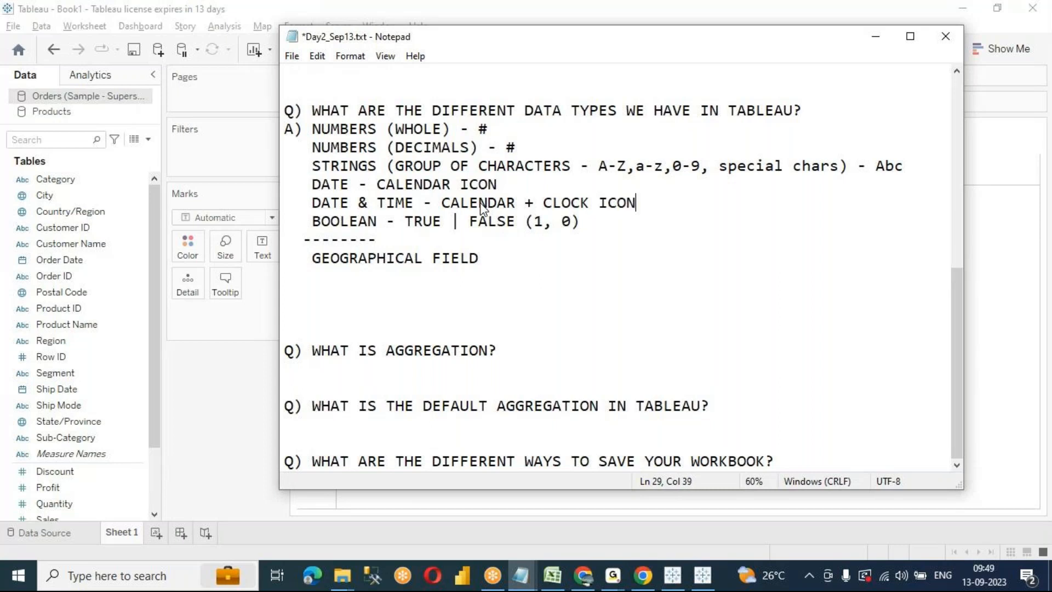
left_click_drag(442, 204, 646, 207)
Switch to Tableau and change the Order Date field's data type to Date & Time
left_click(236, 428)
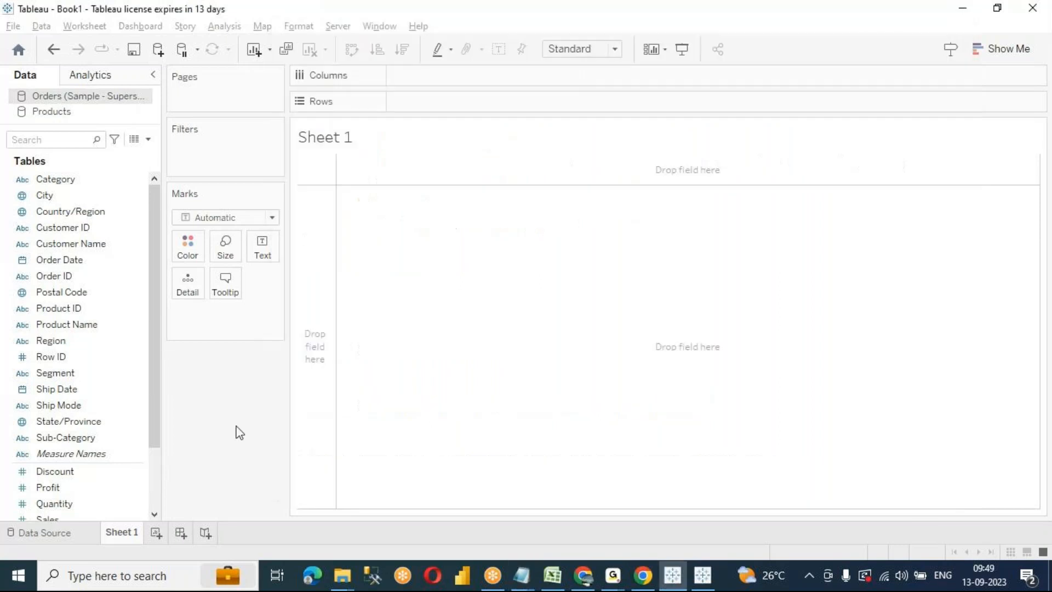
left_click(22, 261)
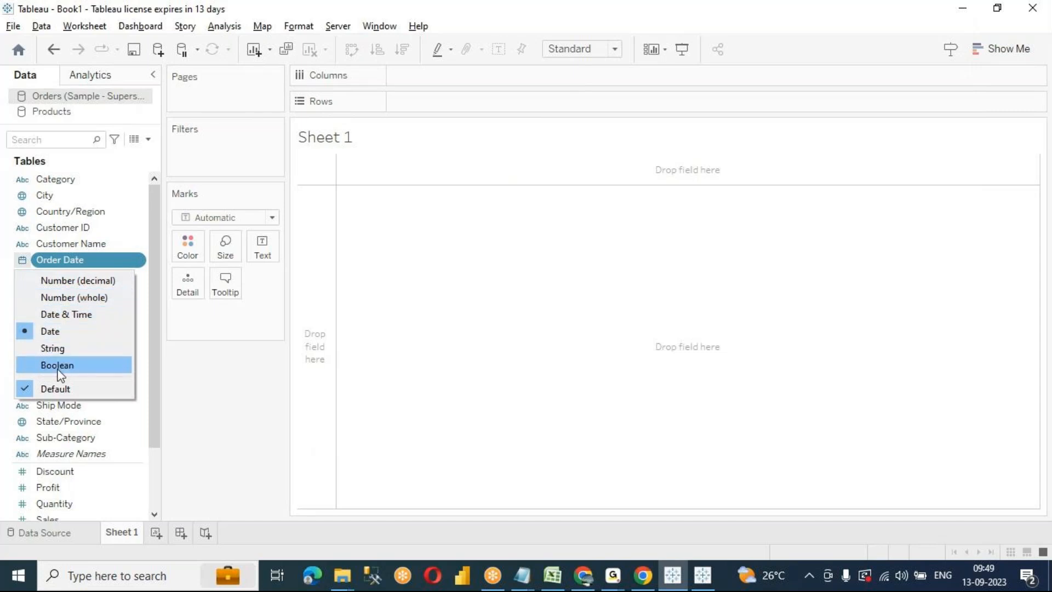
left_click(75, 321)
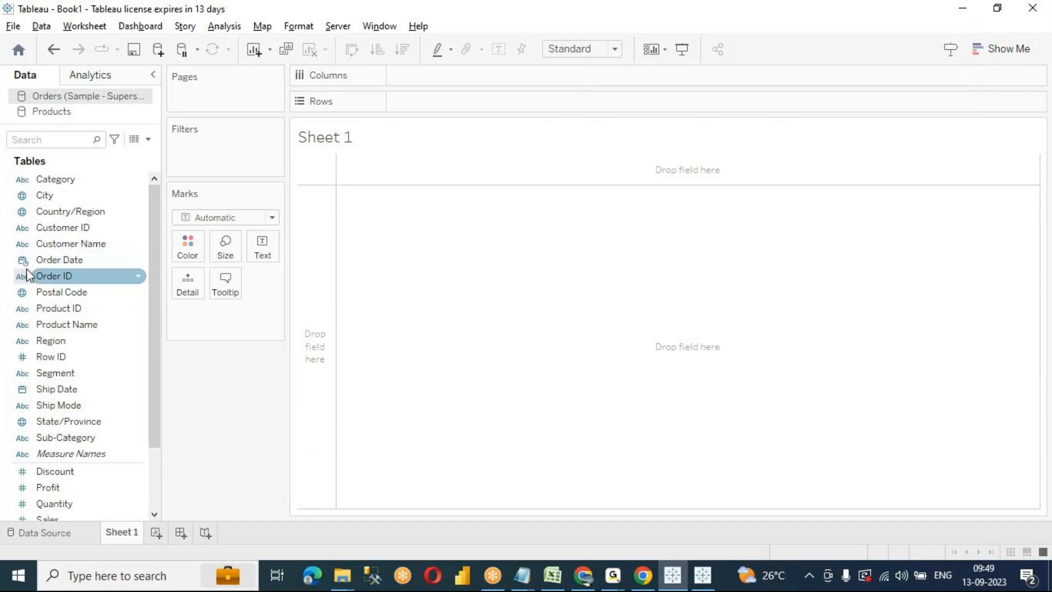
Switch to Notepad and append "- T|F" to the BOOLEAN line
key("alt+Tab")
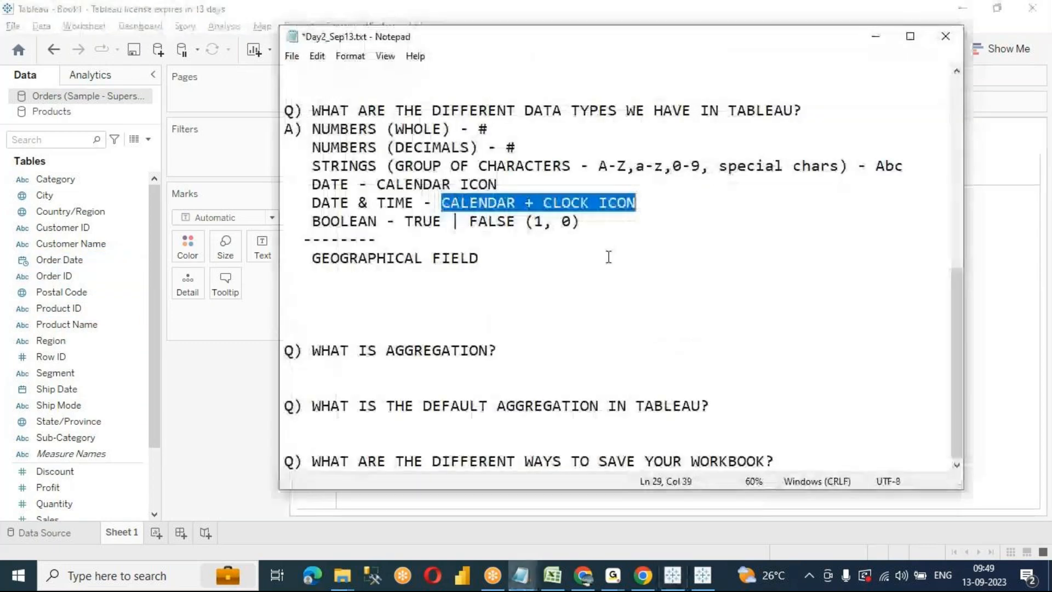
left_click(605, 225)
type("- ")
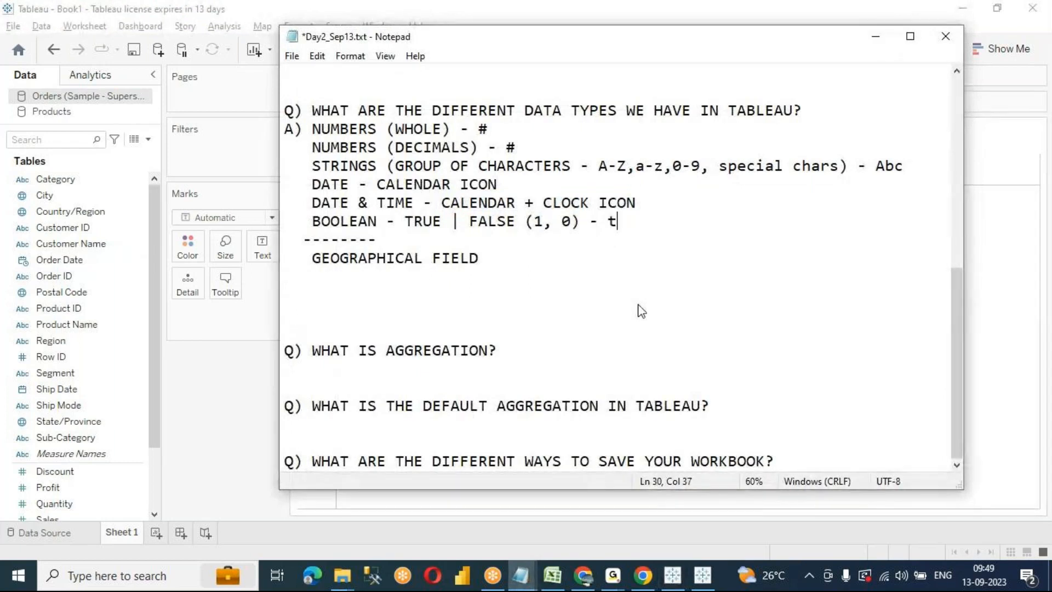
type("t")
key("BackSpace")
type("T|ff")
key("BackSpace")
key("BackSpace")
type("F")
left_click_drag(608, 221, 655, 221)
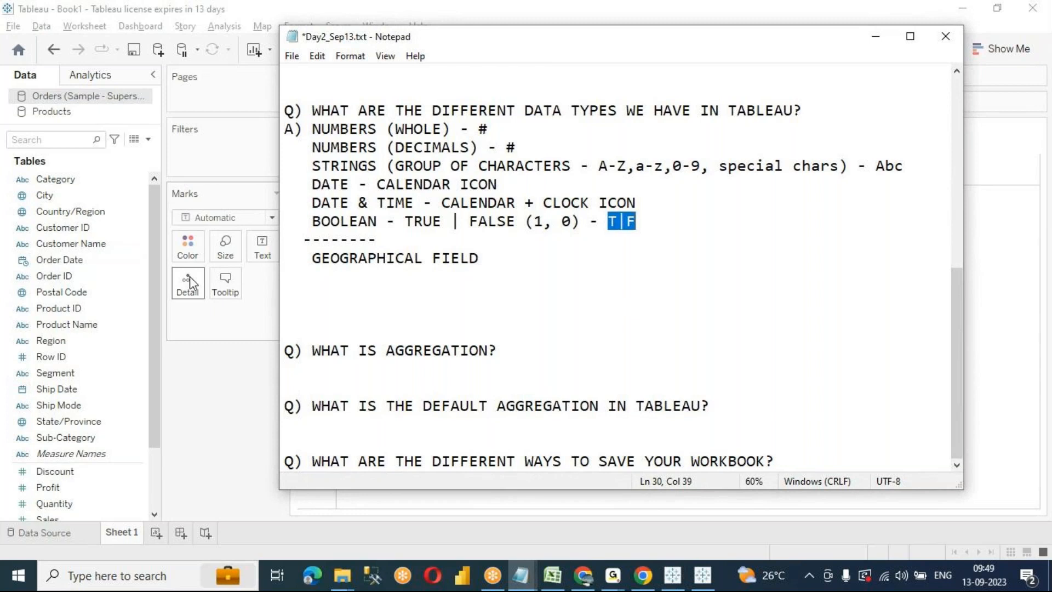
Switch to Tableau, change the Order Date field's data type to Boolean, and set it back to Date
left_click(22, 261)
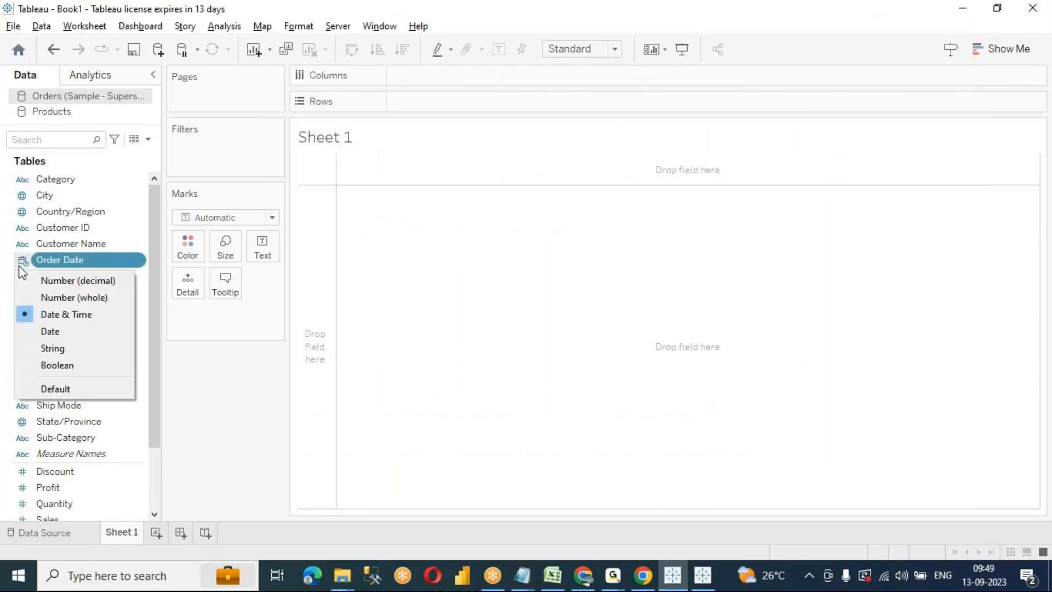
left_click(61, 366)
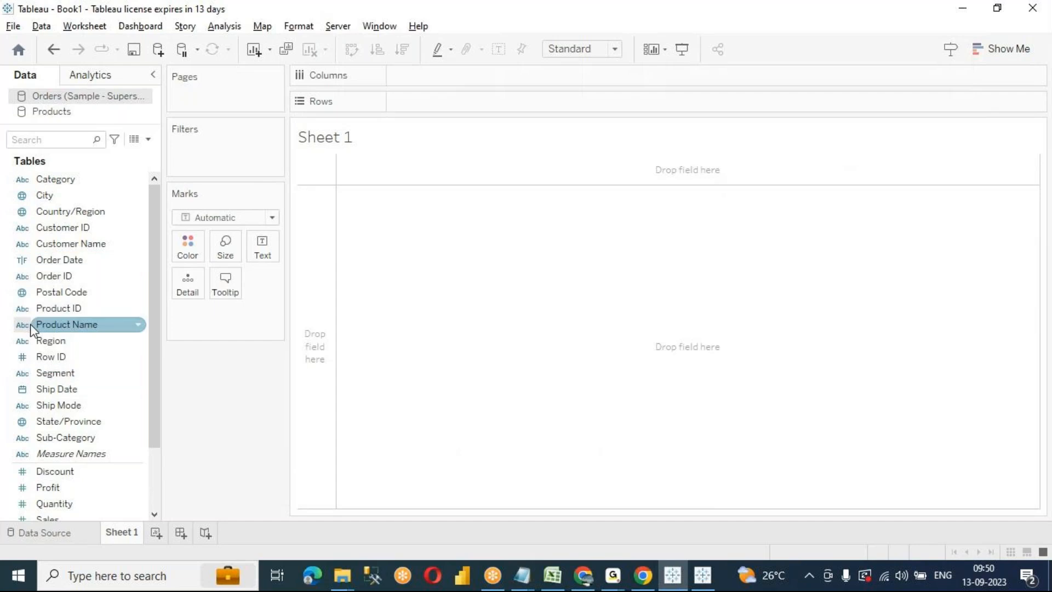
left_click(22, 262)
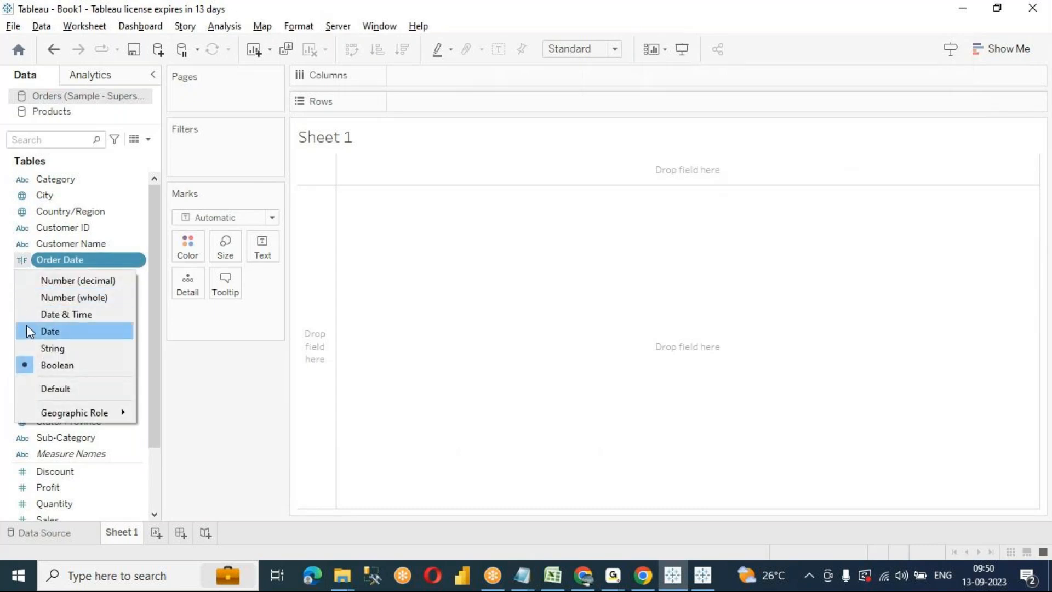
left_click(68, 331)
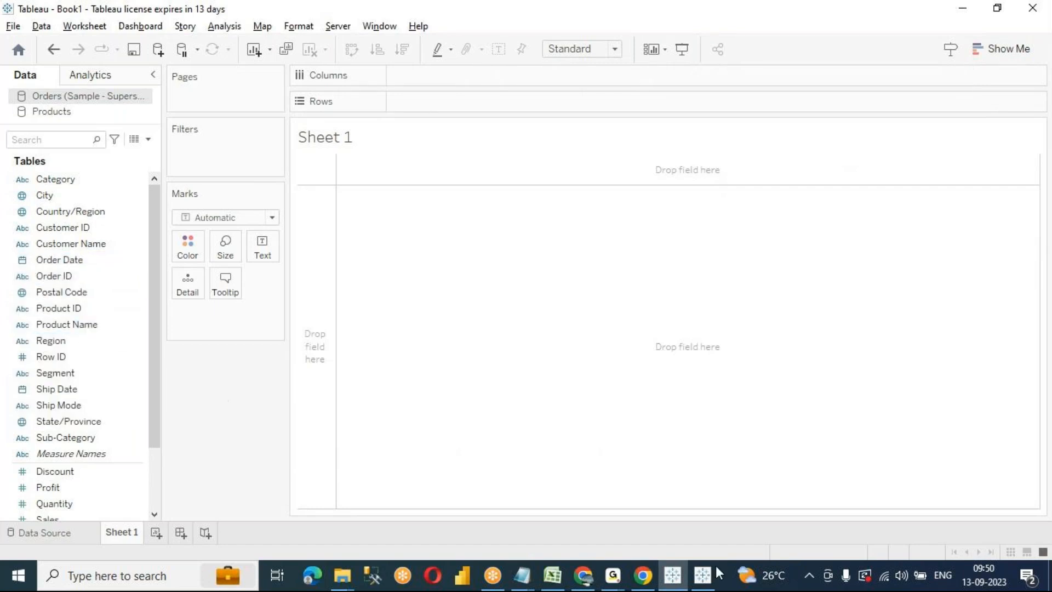
Return to the Day2_Sep13.txt notes in Notepad and save the file
mouse_move(522, 579)
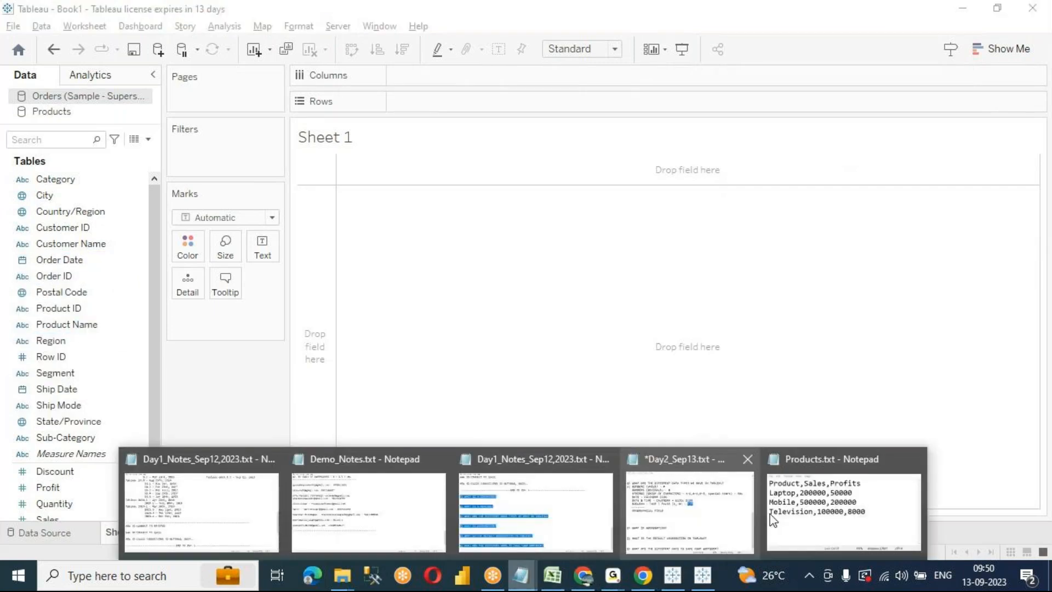
left_click(740, 499)
left_click(481, 256)
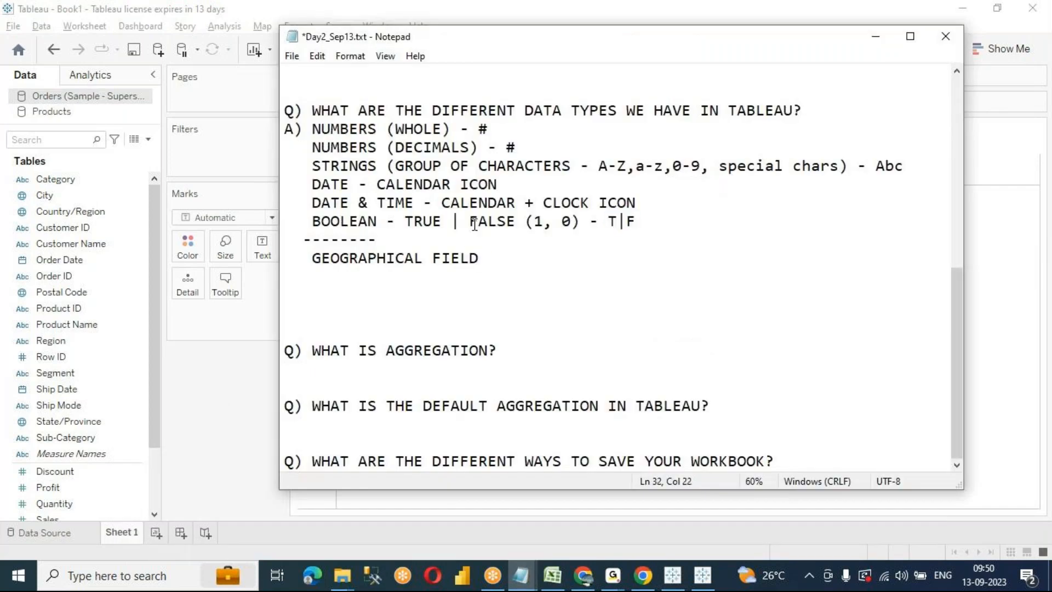
key("ctrl+s")
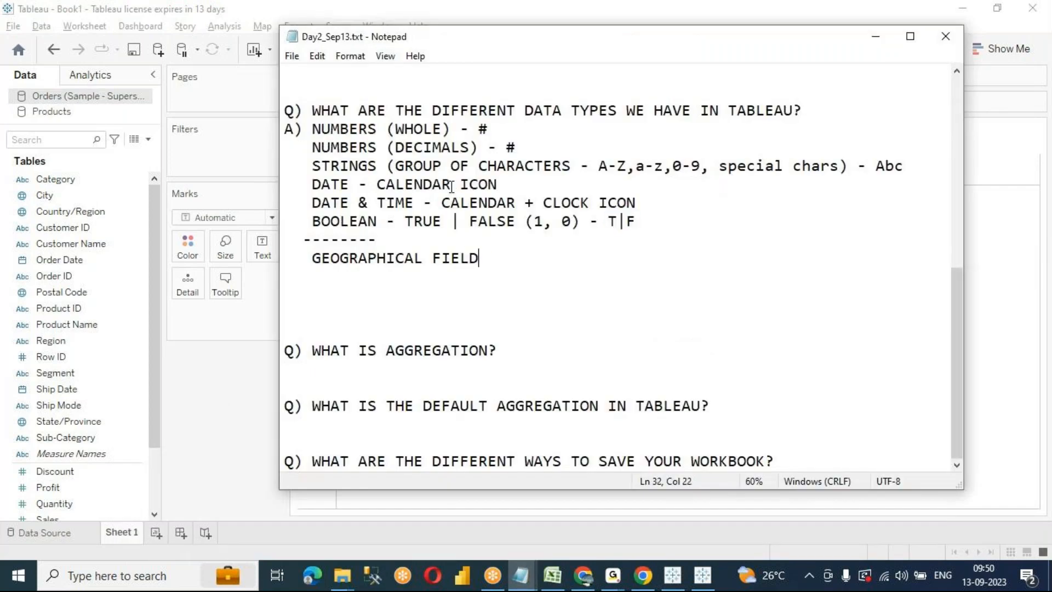
Append "- GLOBE SYMBOL" to the GEOGRAPHICAL FIELD line
left_click_drag(313, 258, 491, 261)
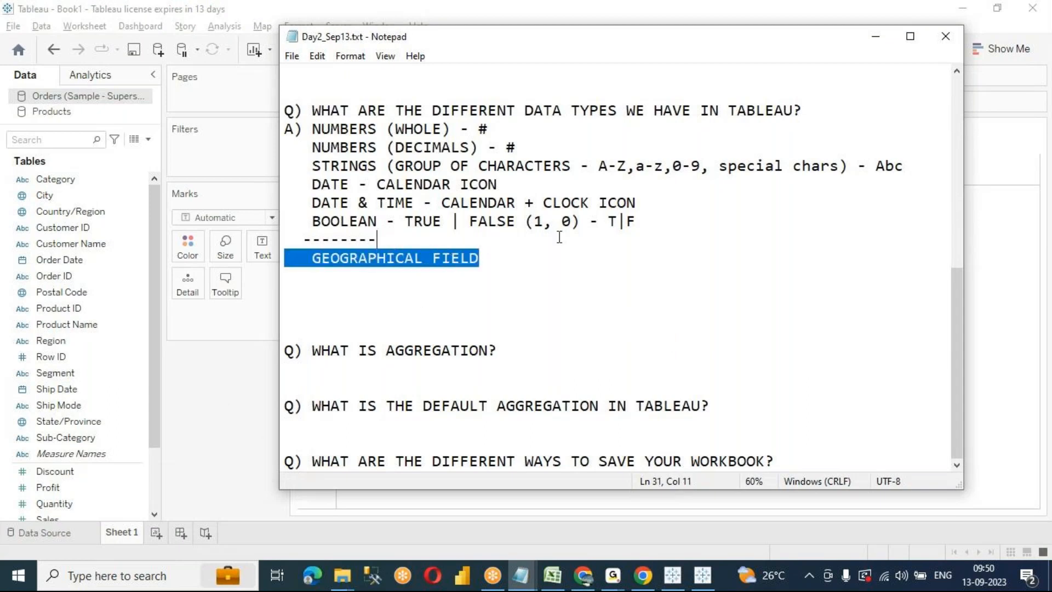
left_click(541, 258)
type("-")
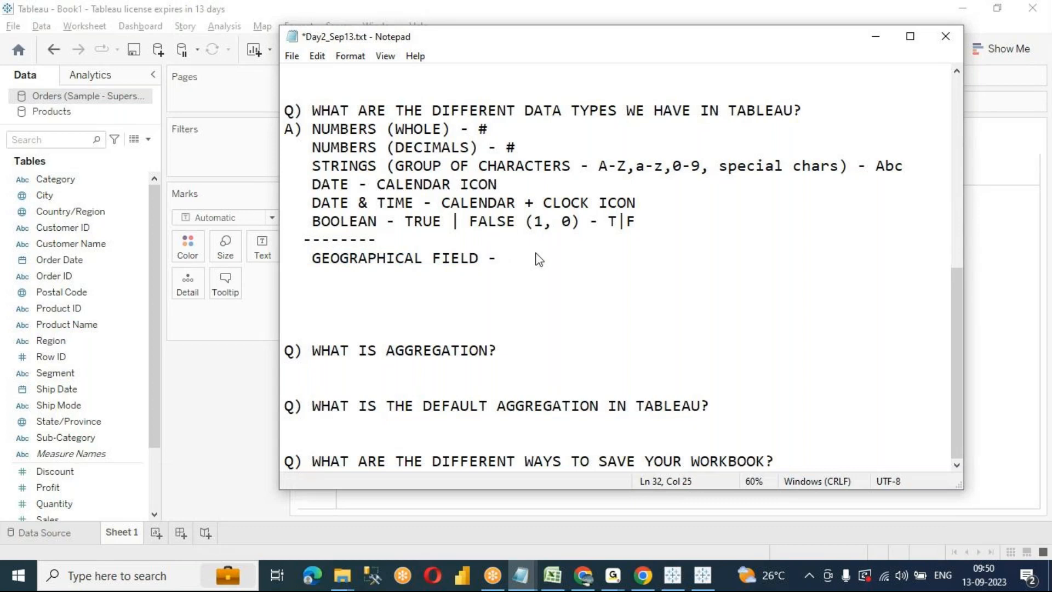
type("GLOBE SYMBOL")
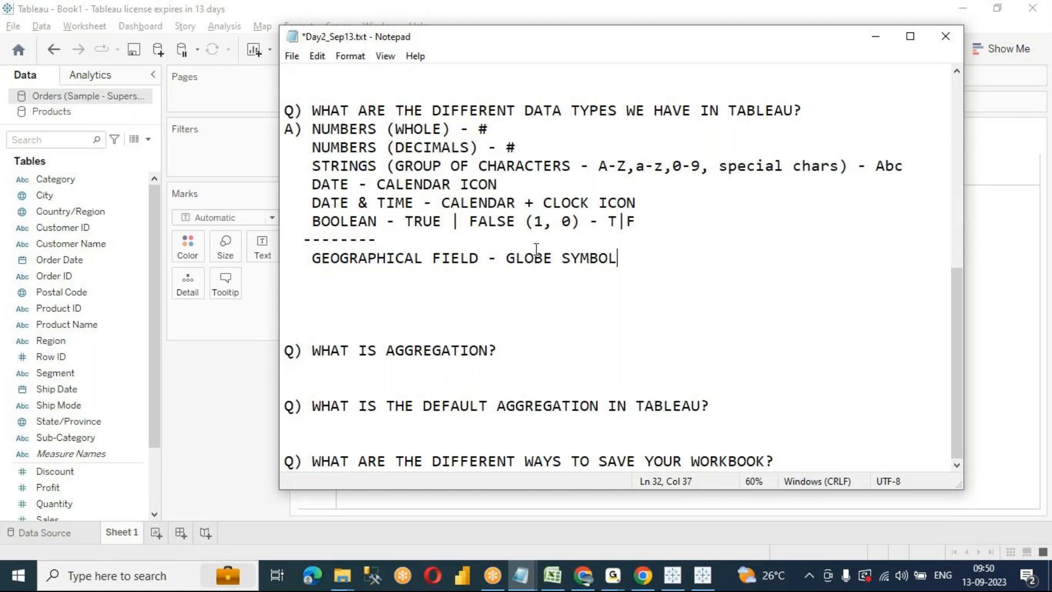
Highlight "GLOBE SYMBOL" in the notes, then switch to Tableau and look through the Orders fields for geographical icons
left_click_drag(507, 257, 618, 258)
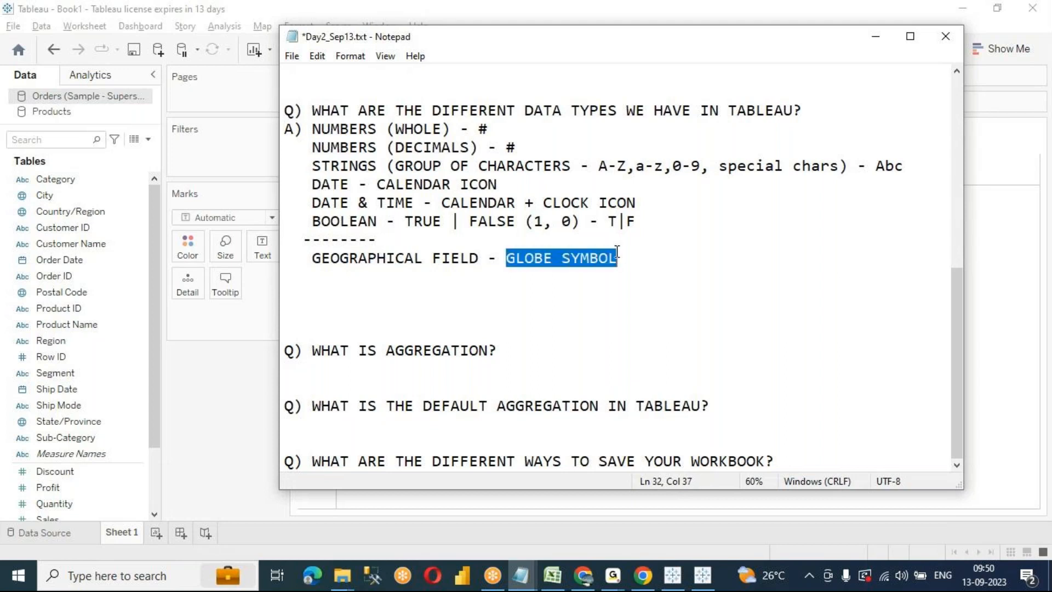
left_click(153, 222)
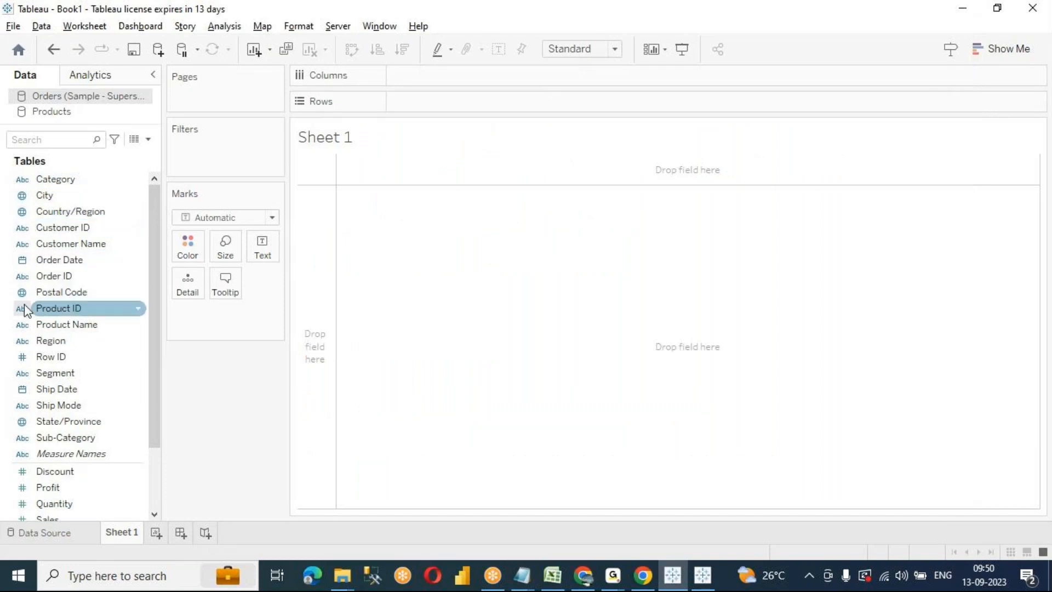
scroll(30, 372, "down", 3)
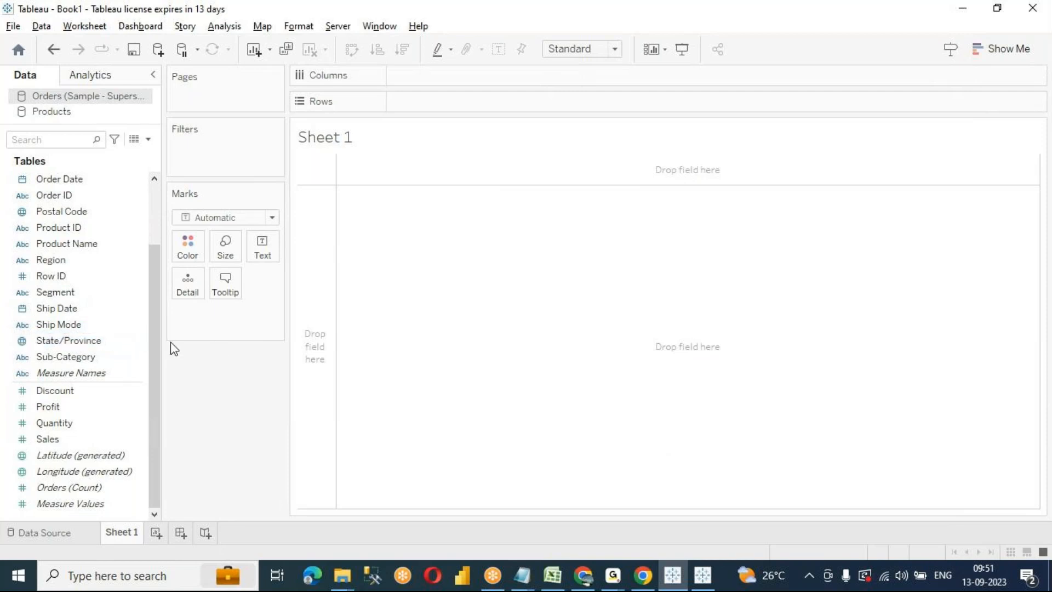
Return to the Day2_Sep13.txt notes in Notepad, remove the extra blank lines below the GEOGRAPHICAL FIELD line, and save the file
key("alt+Tab")
left_click(680, 271)
left_click(493, 294)
key("Delete")
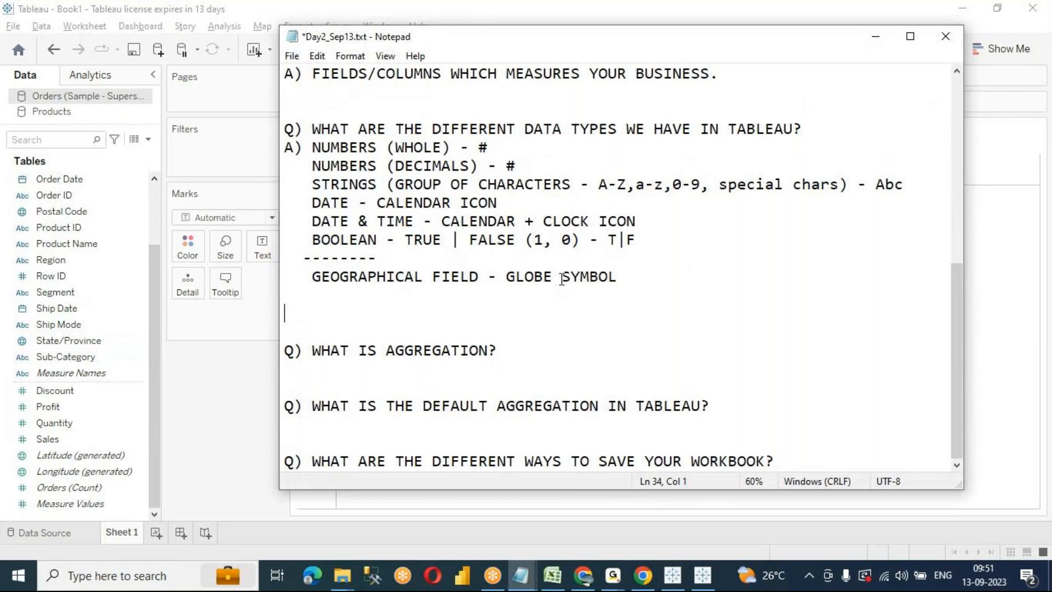
key("ctrl+s")
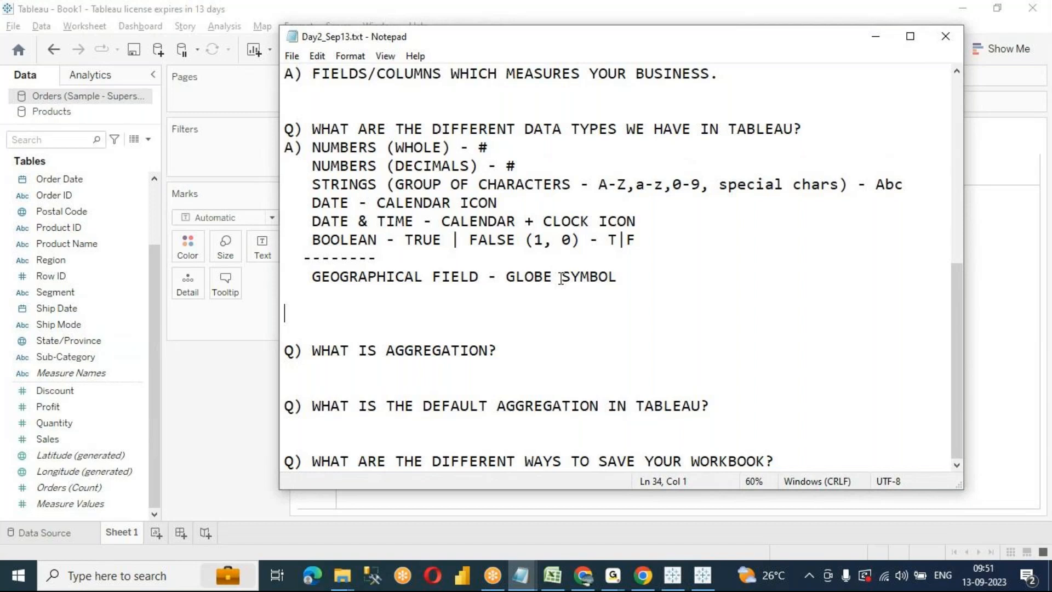
key("Delete")
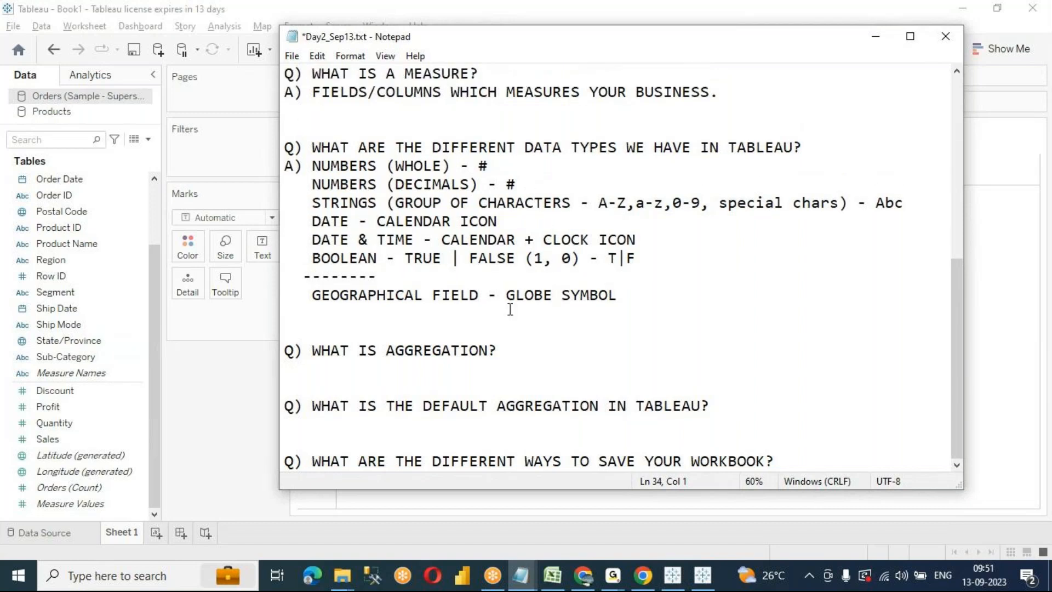
left_click(559, 346)
Switch to Tableau, display the Products data source's fields, and open the workbook's Save As dialog before dismissing it
left_click(193, 317)
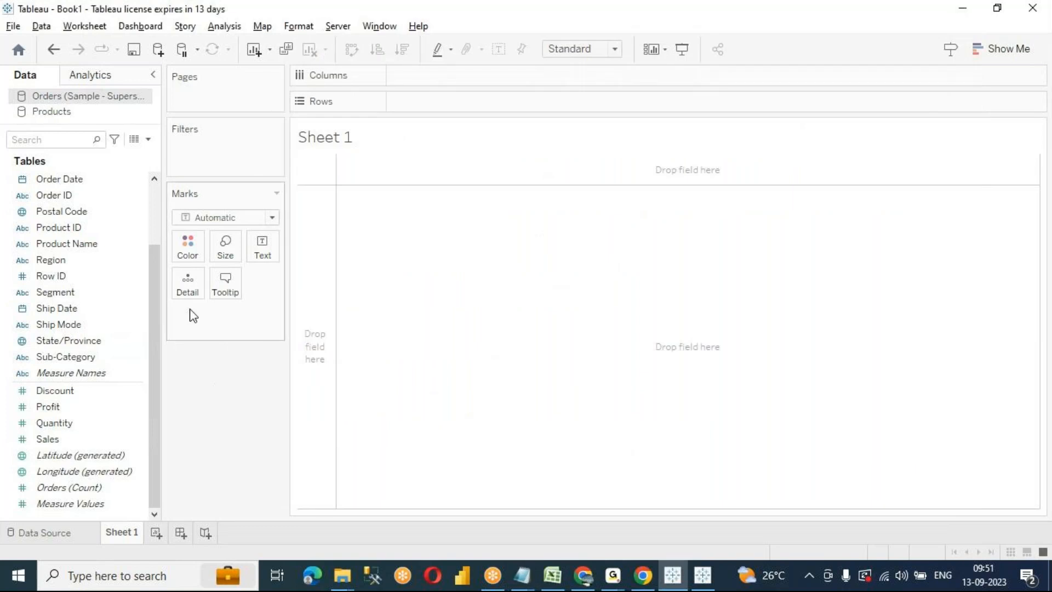
left_click(50, 112)
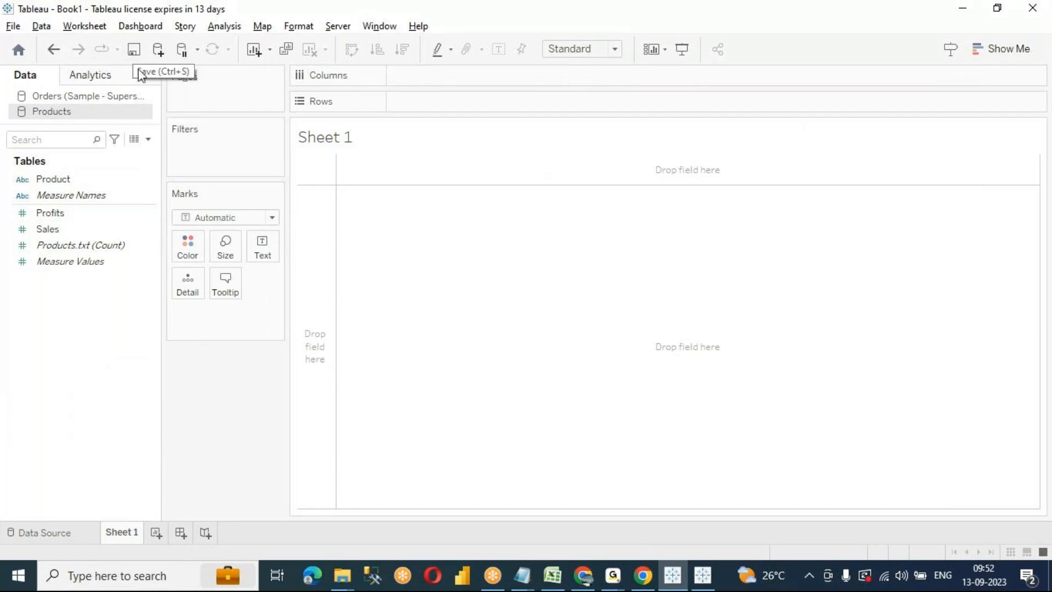
left_click(133, 50)
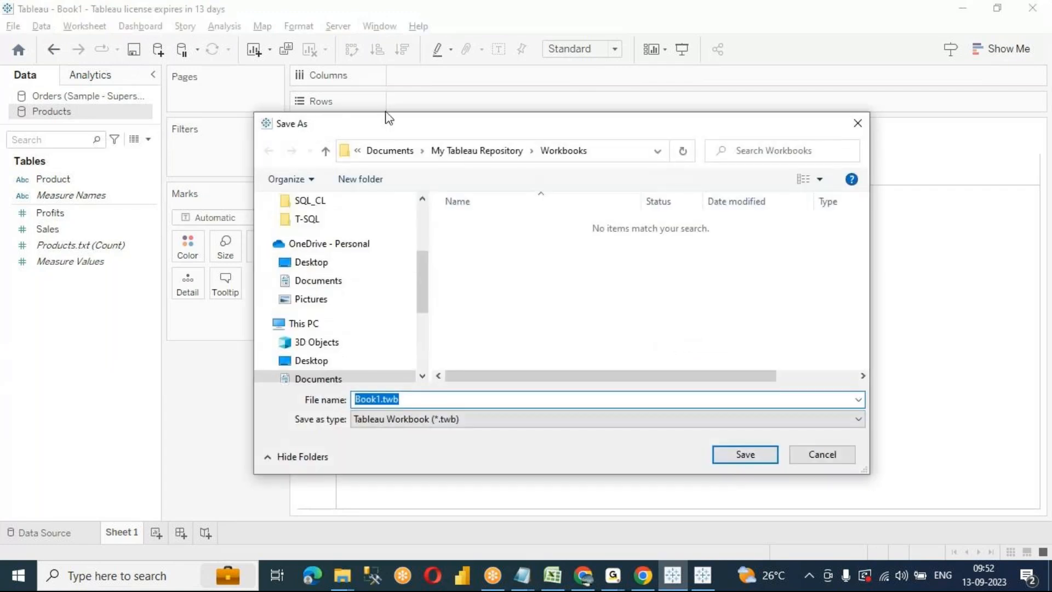
left_click(855, 124)
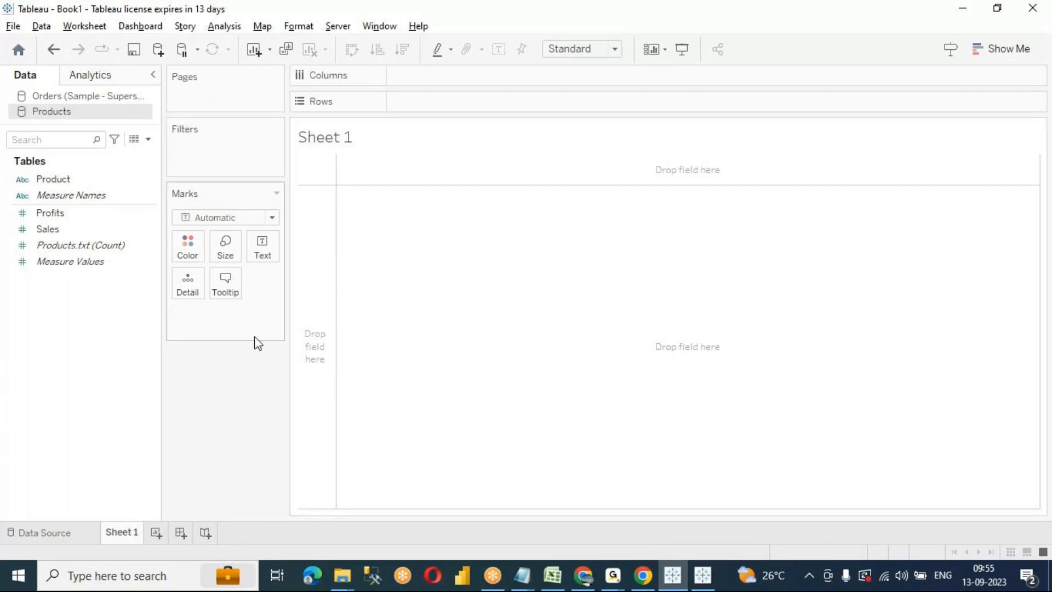
Examine the mark types available on the Marks card, keeping Automatic selected
left_click(213, 219)
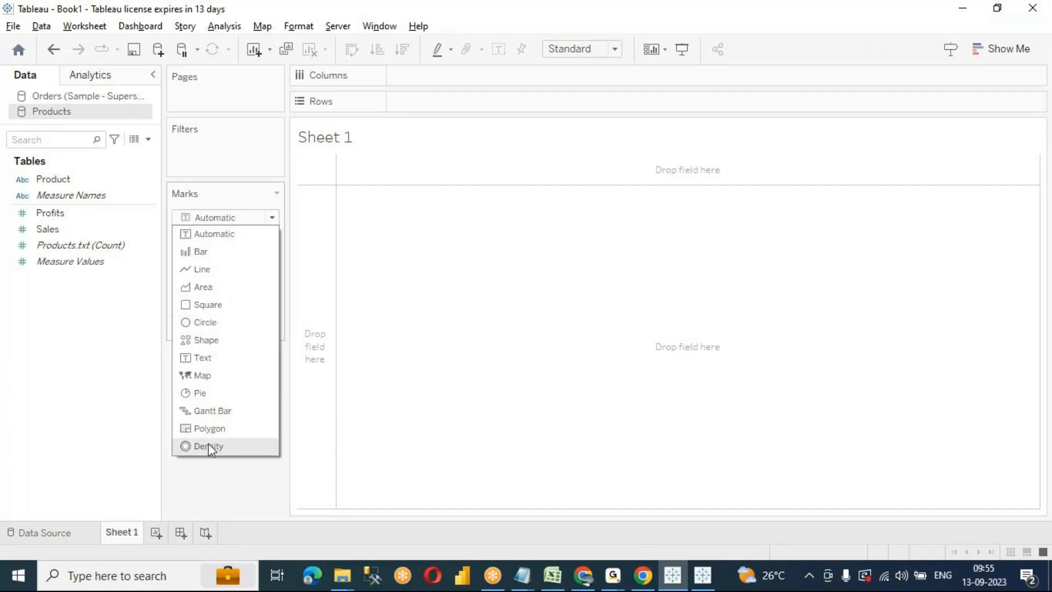
left_click(229, 236)
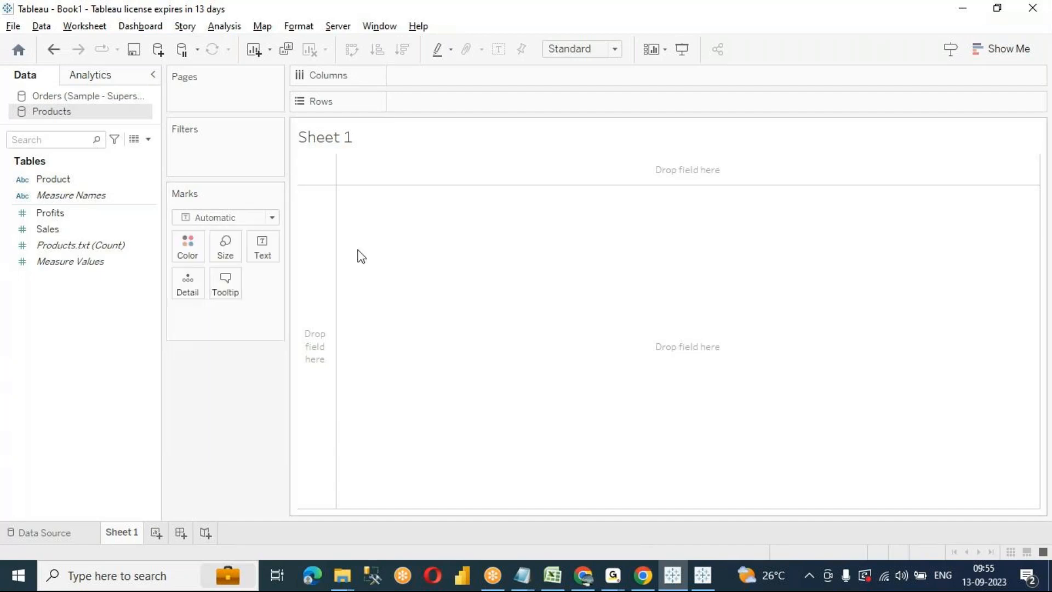
left_click(230, 220)
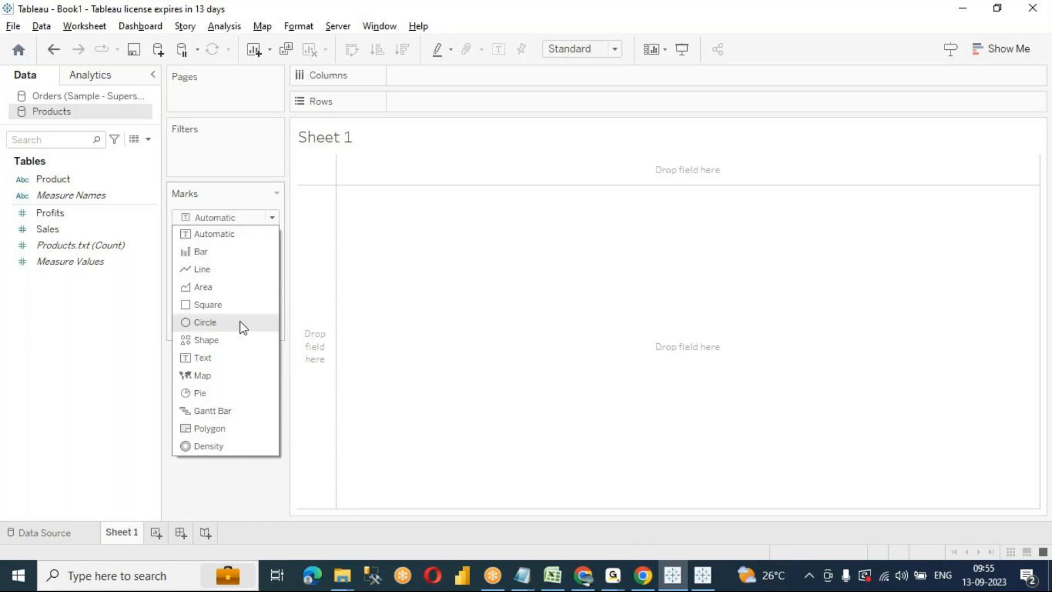
left_click(334, 287)
left_click(234, 218)
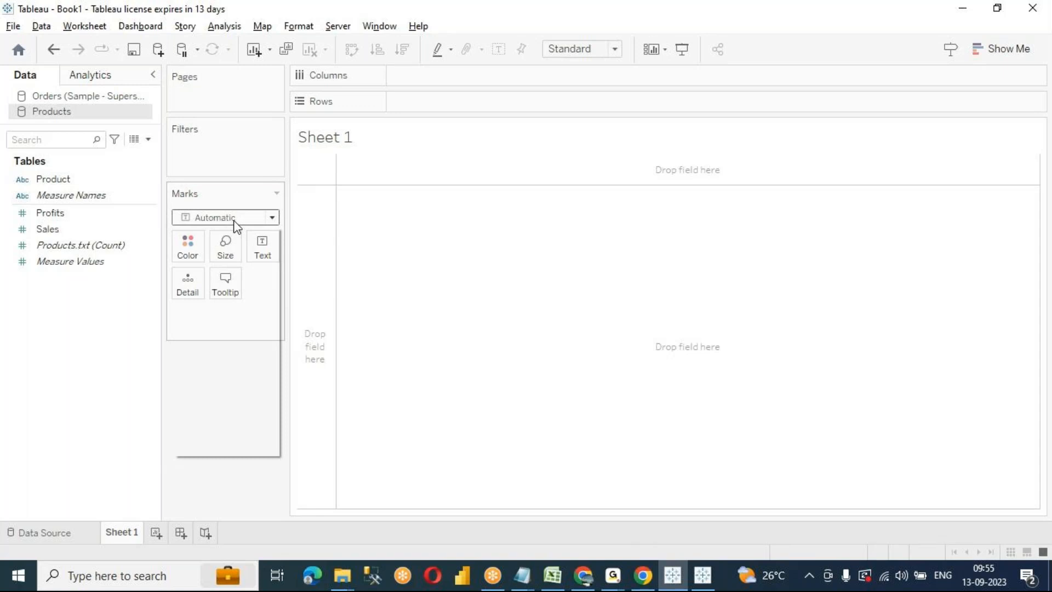
left_click(443, 278)
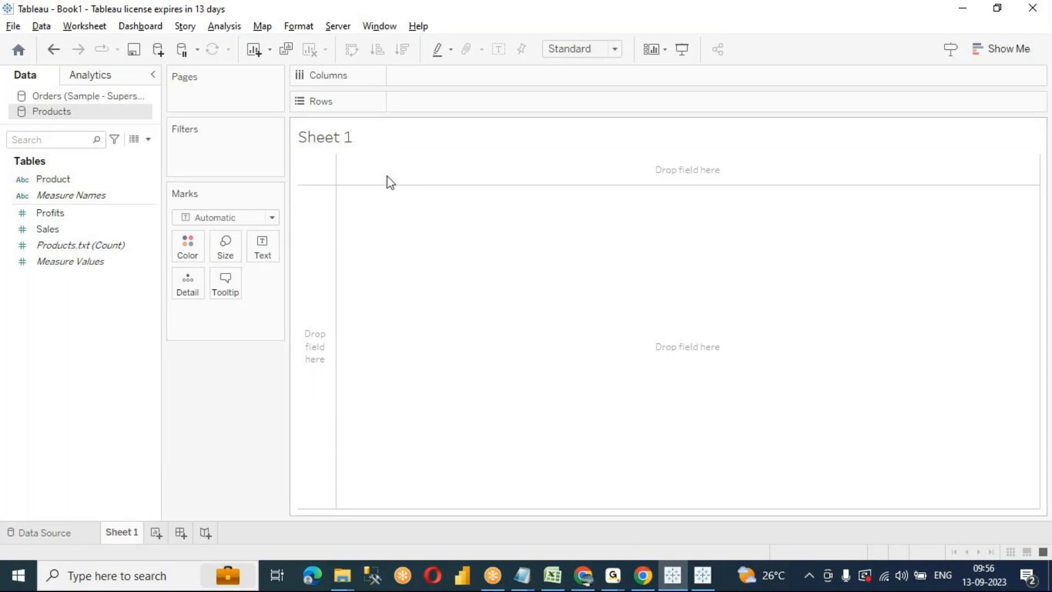
Replace the sheet title's text with "First report in Tableau"
double_click(394, 137)
left_click_drag(437, 219, 300, 225)
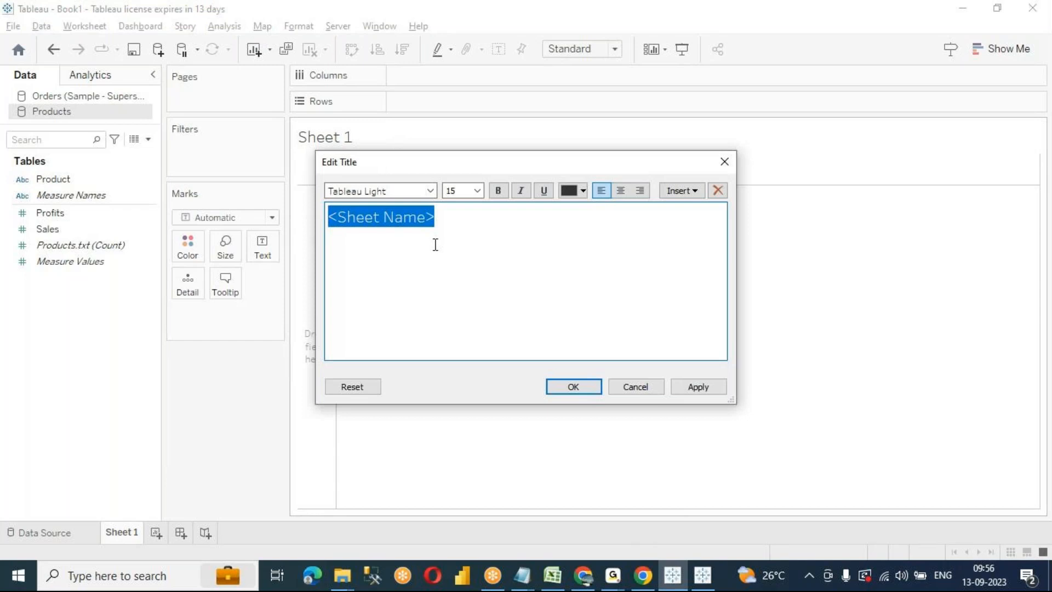
type("fin")
key("BackSpace")
key("BackSpace")
key("BackSpace")
type("First report in TAble")
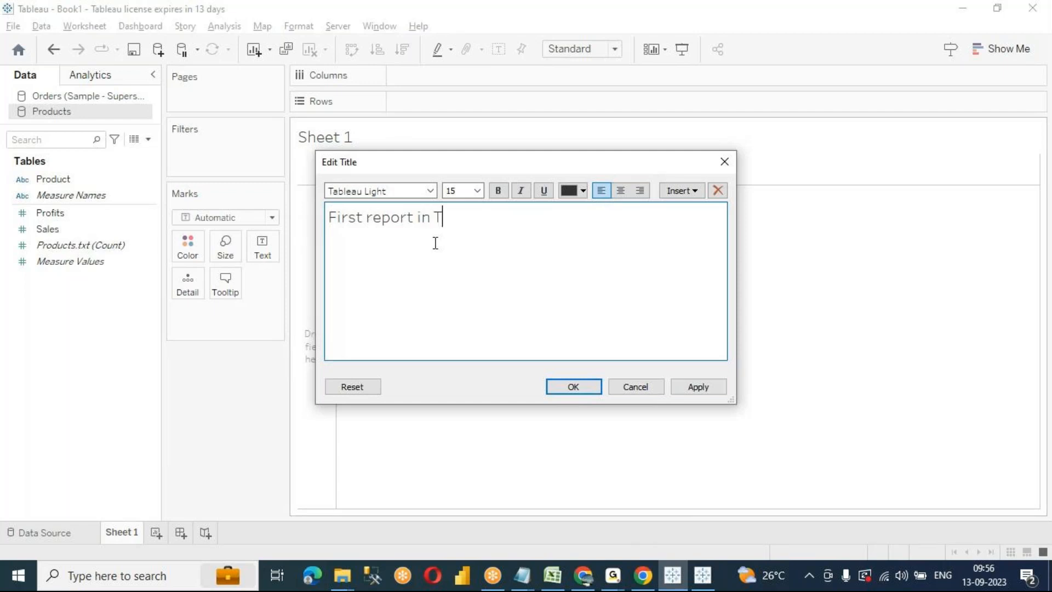
key("BackSpace")
key("BackSpace")
type("bleau")
Make the whole sheet title bold and apply the title changes
left_click_drag(498, 228, 283, 210)
left_click(498, 190)
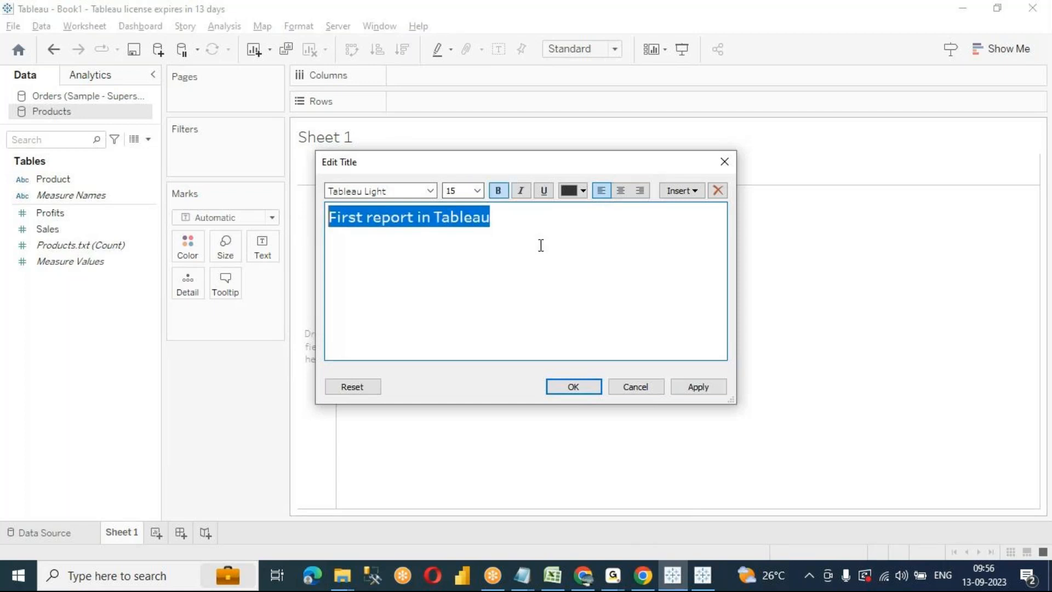
left_click(698, 386)
left_click(581, 388)
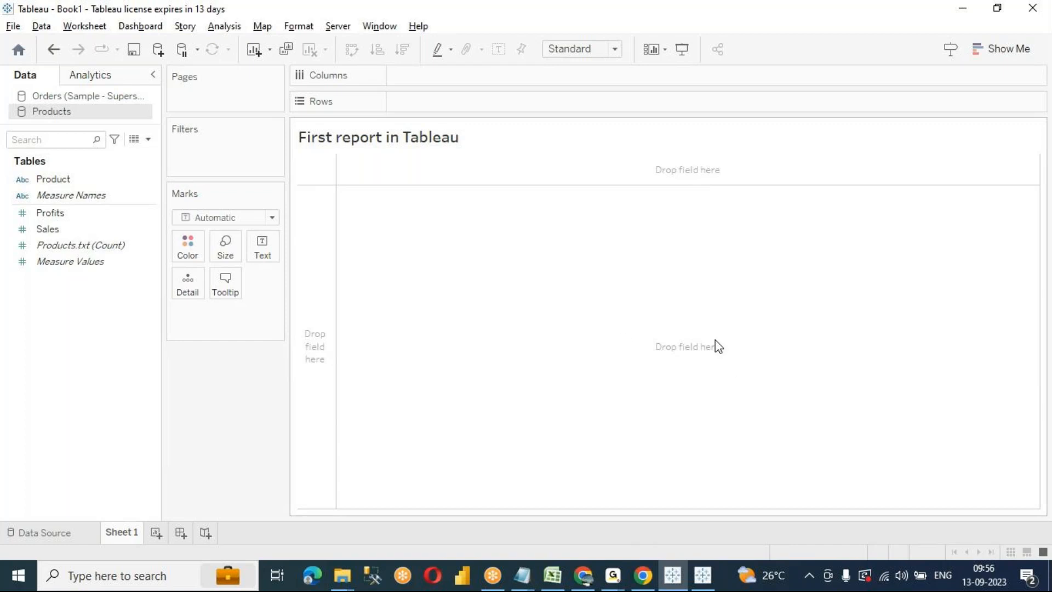
left_click(61, 180)
left_click_drag(61, 183, 263, 389)
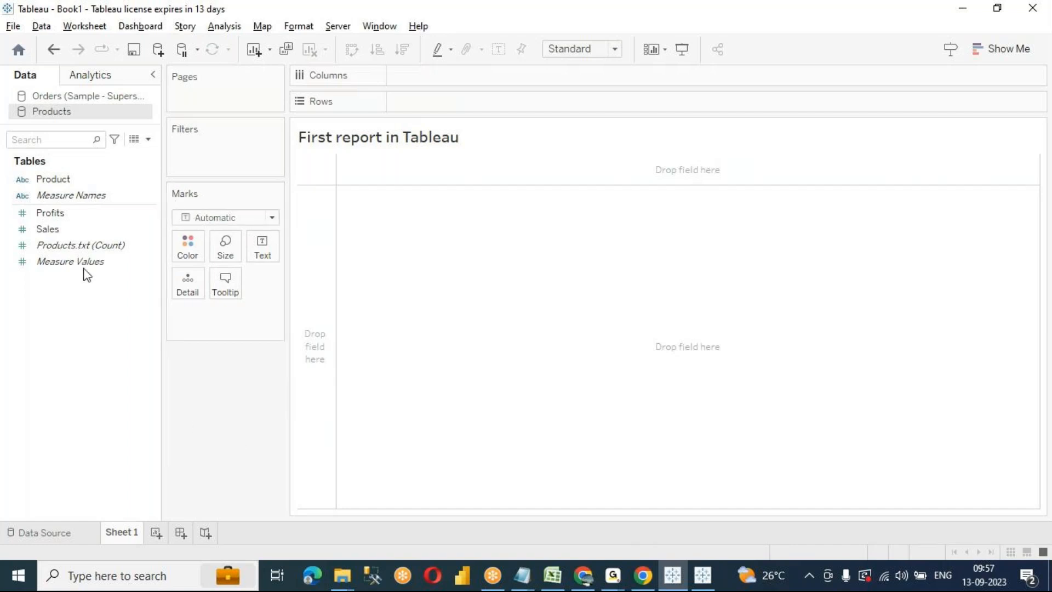
left_click(73, 220)
left_click(47, 182)
left_click(43, 217)
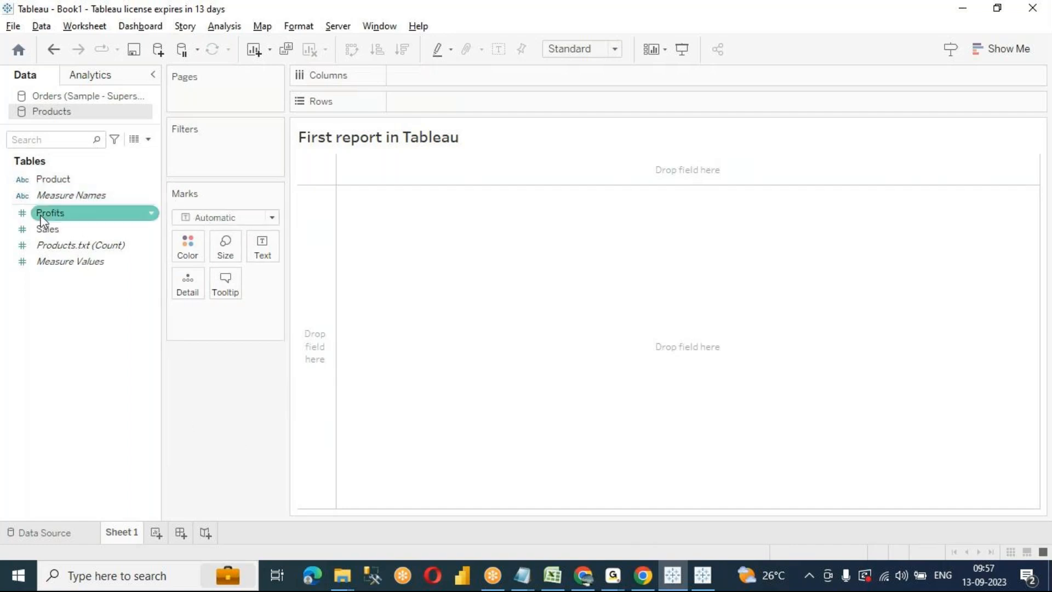
left_click(53, 233)
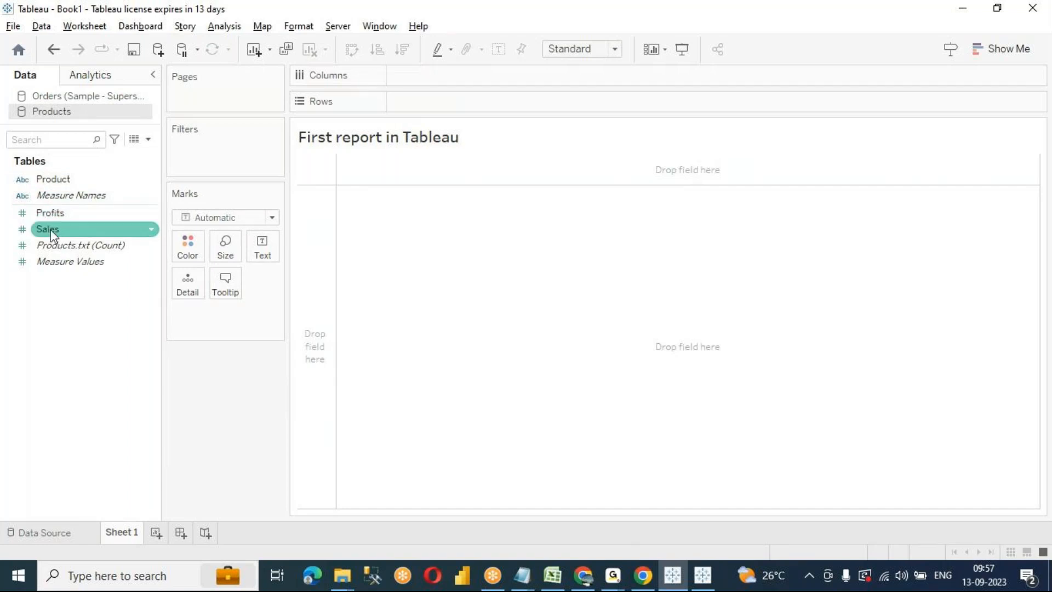
Place the Products data source's Sales field on the Text mark
left_click(48, 230)
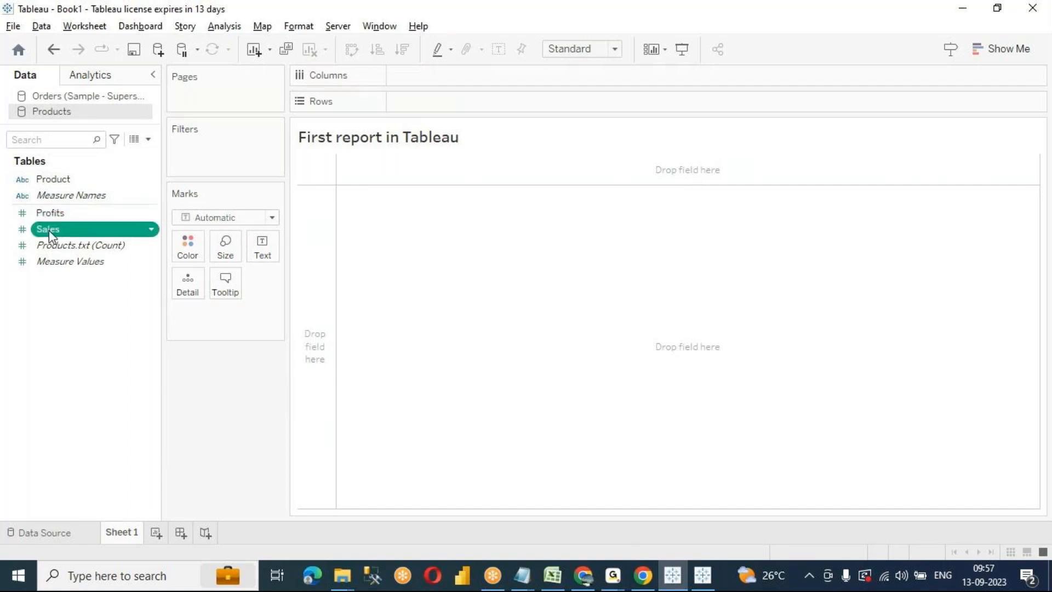
left_click_drag(49, 232, 61, 358)
left_click(50, 235)
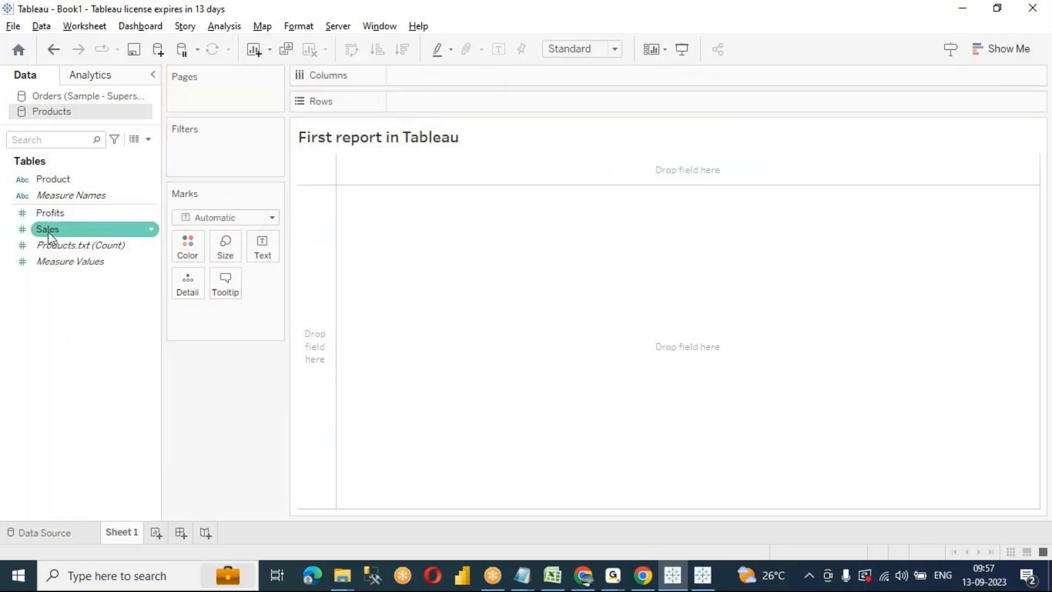
left_click_drag(49, 234, 263, 247)
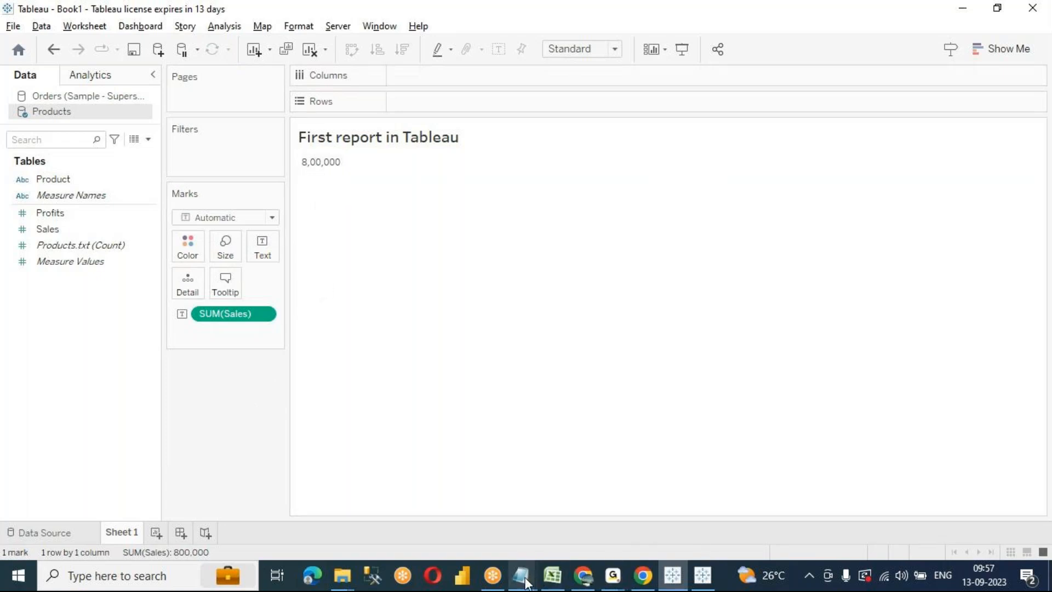
Switch to Products.txt in Notepad and examine the Sales column's values against the Tableau result
mouse_move(527, 582)
left_click(843, 510)
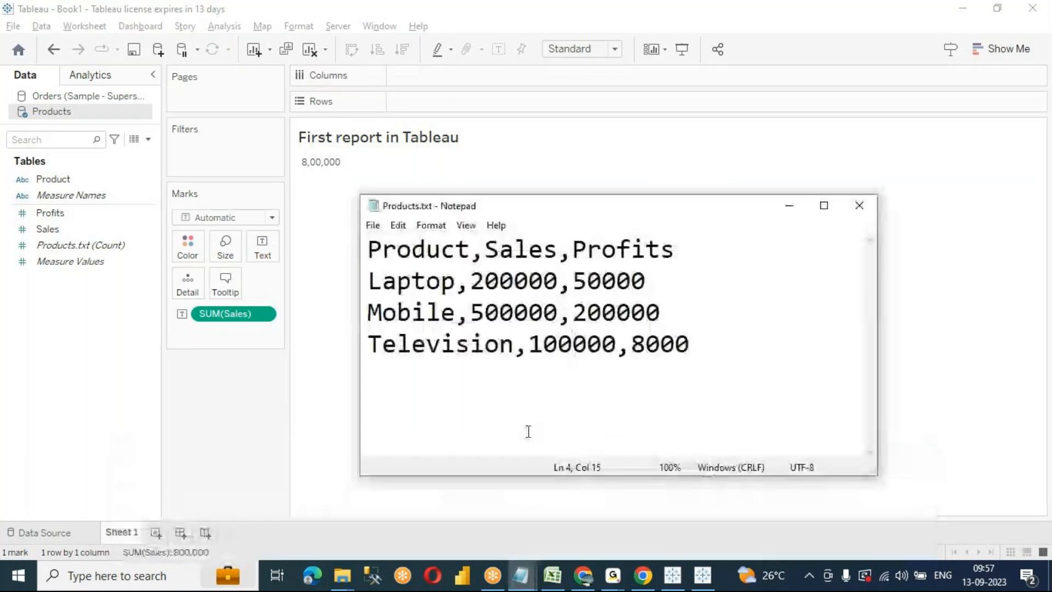
left_click_drag(485, 250, 559, 251)
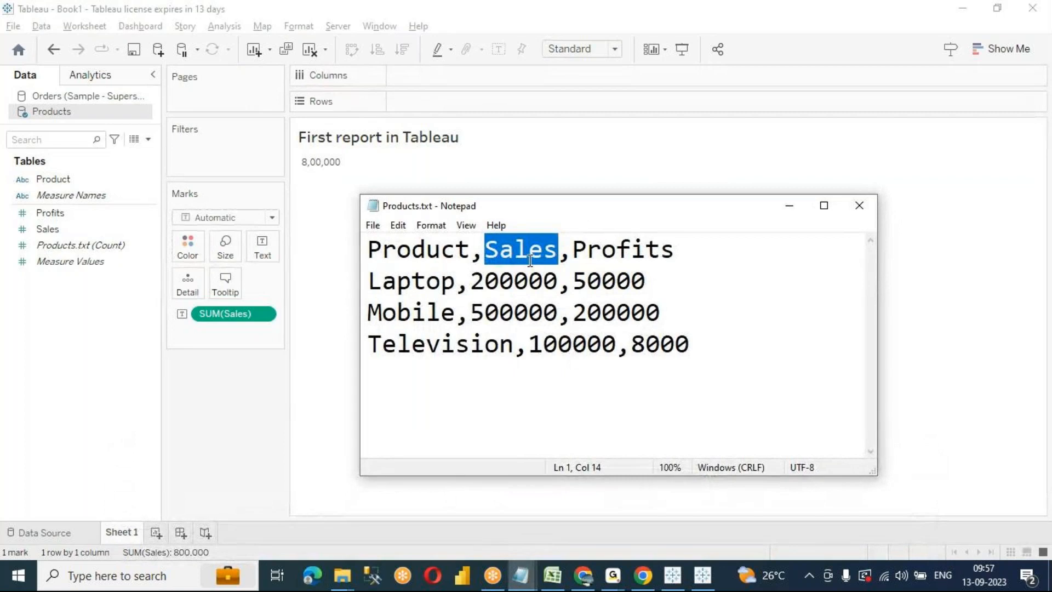
mouse_move(337, 174)
left_click_drag(474, 288, 529, 286)
Add a "Sales" heading to Products.txt, one blank line below the Television row
left_click(744, 362)
key("Return")
key("Return")
type("Sales -")
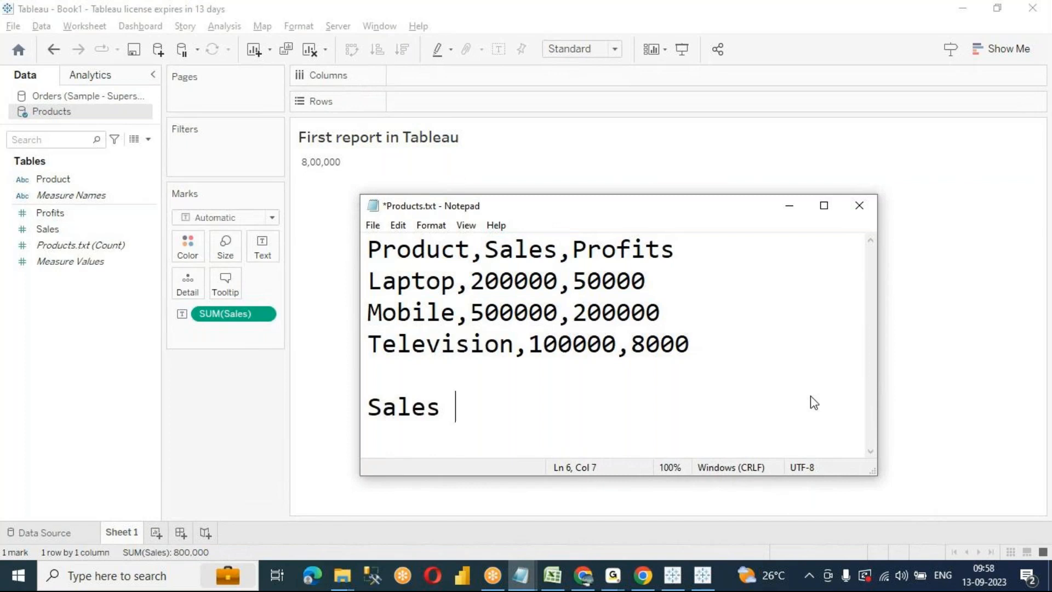
key("BackSpace")
key("BackSpace")
List the values 200000, 500000 and 100000 on separate lines under the Sales heading
key("Return")
type("2000000")
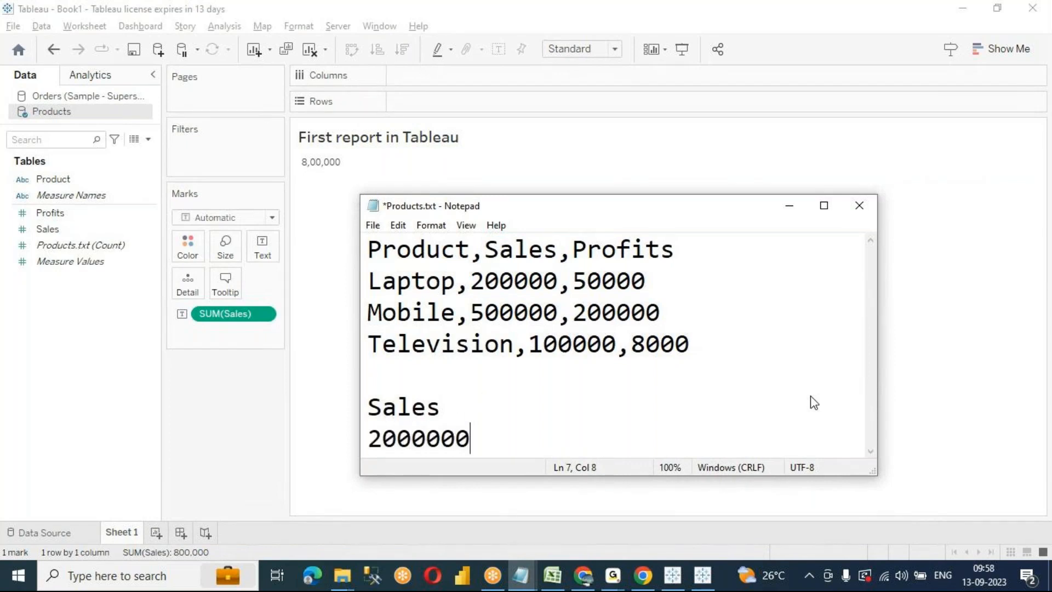
key("BackSpace")
key("Return")
type("500000")
key("Return")
type("100000")
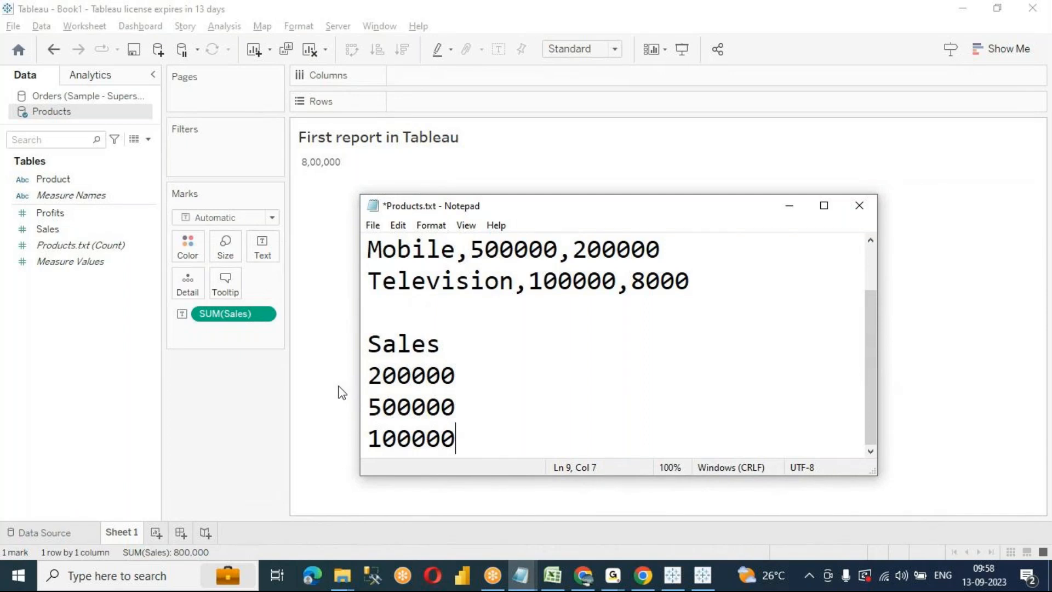
Move the Notepad window clear of the Tableau result and highlight the three values under the Sales heading for comparison
left_click_drag(524, 195, 535, 142)
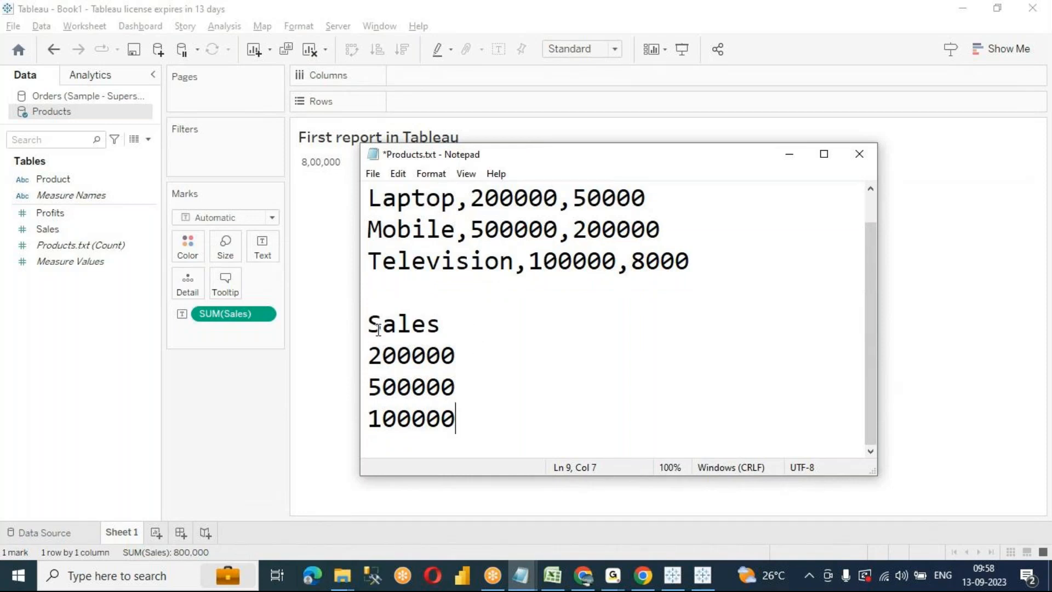
left_click_drag(465, 418, 360, 367)
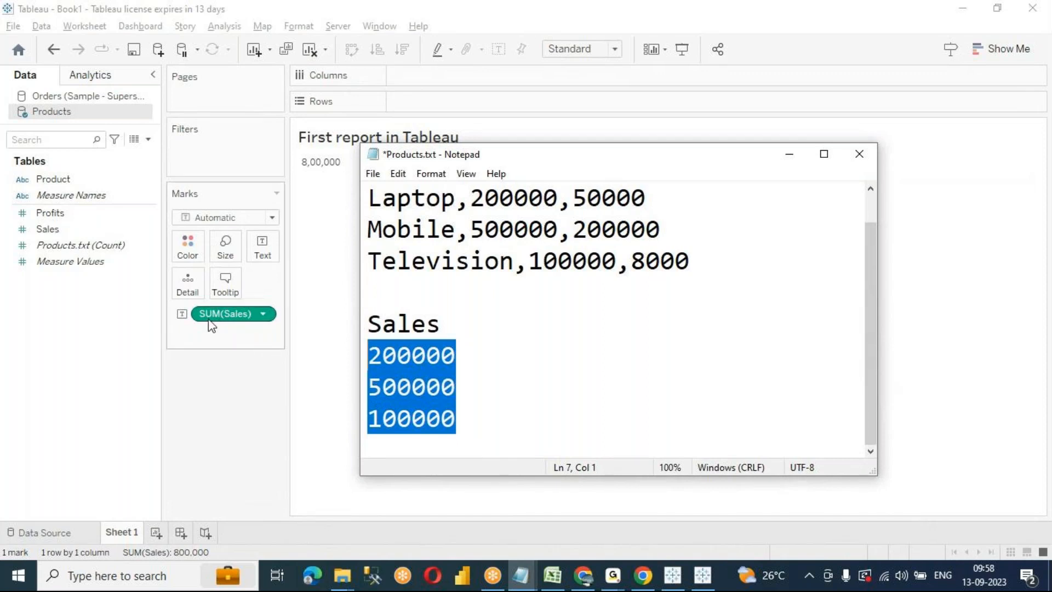
left_click(396, 355)
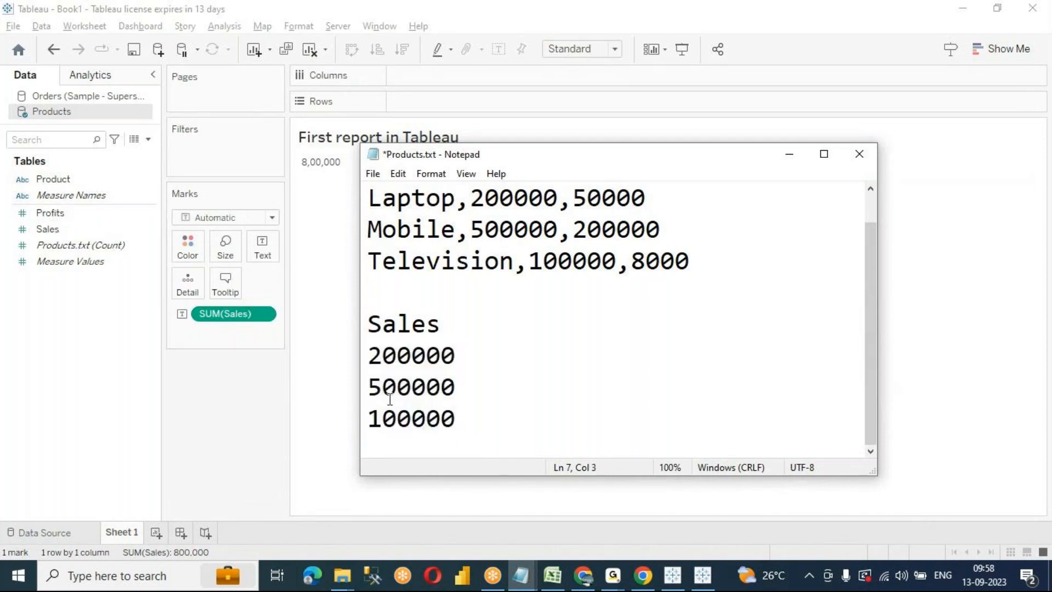
left_click_drag(488, 420, 329, 349)
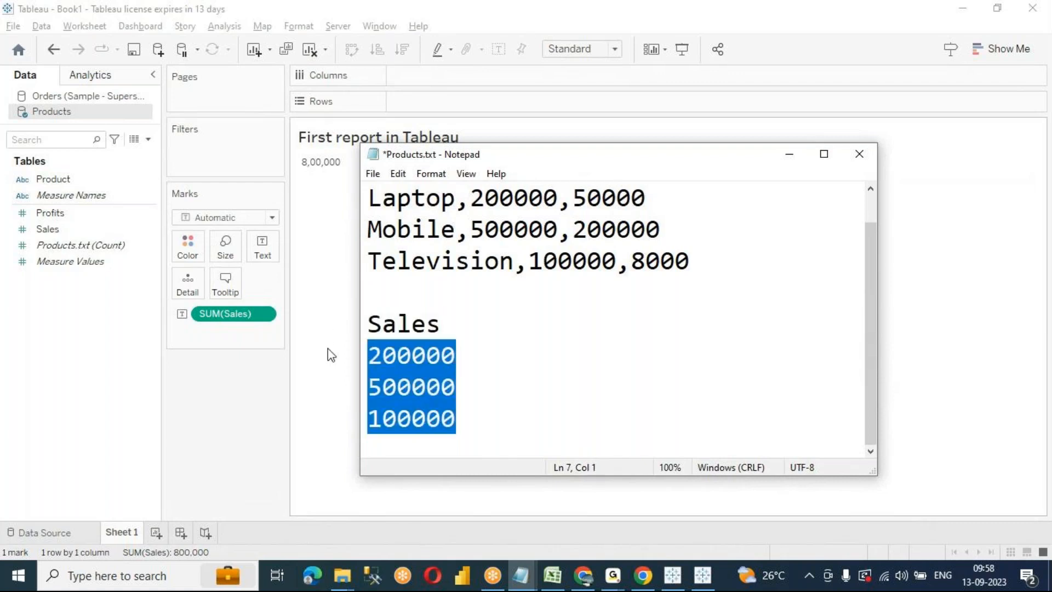
left_click_drag(512, 155, 671, 120)
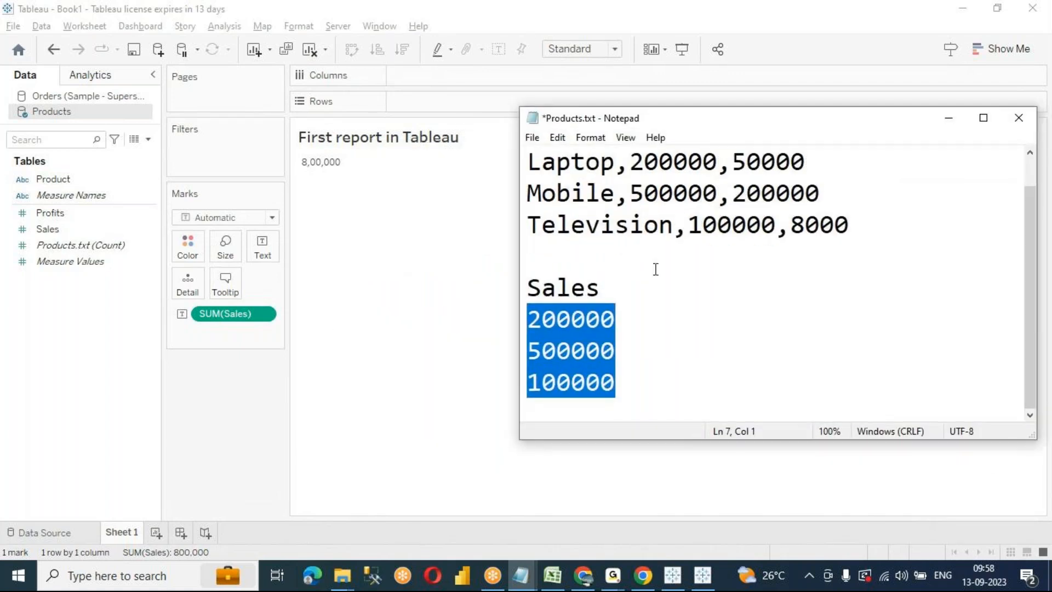
Switch to Day2_Sep13.txt and insert several blank lines below the question "WHAT IS AGGREGATION?"
left_click(654, 269)
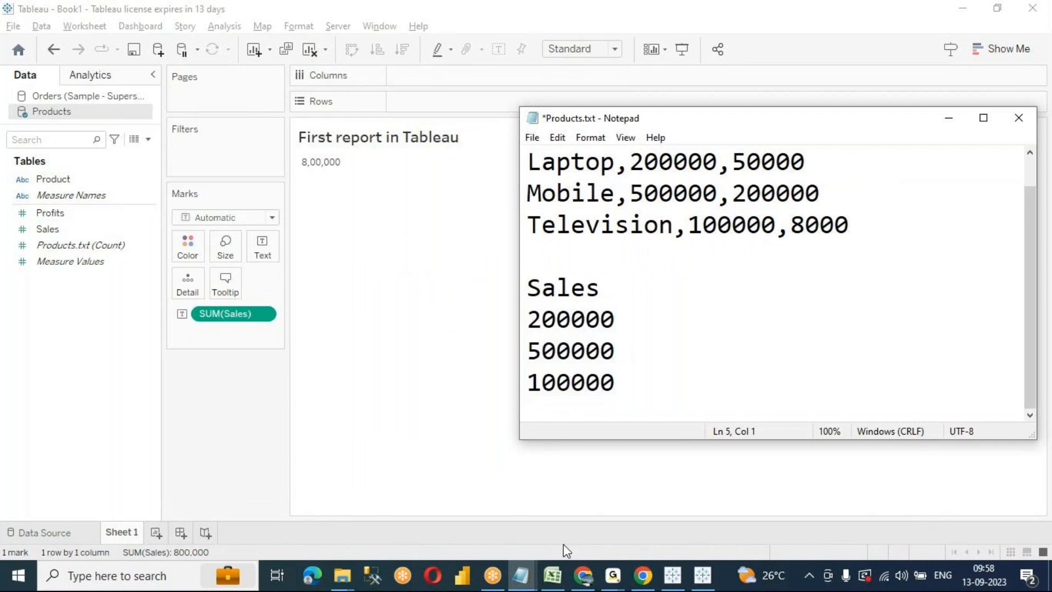
left_click(522, 584)
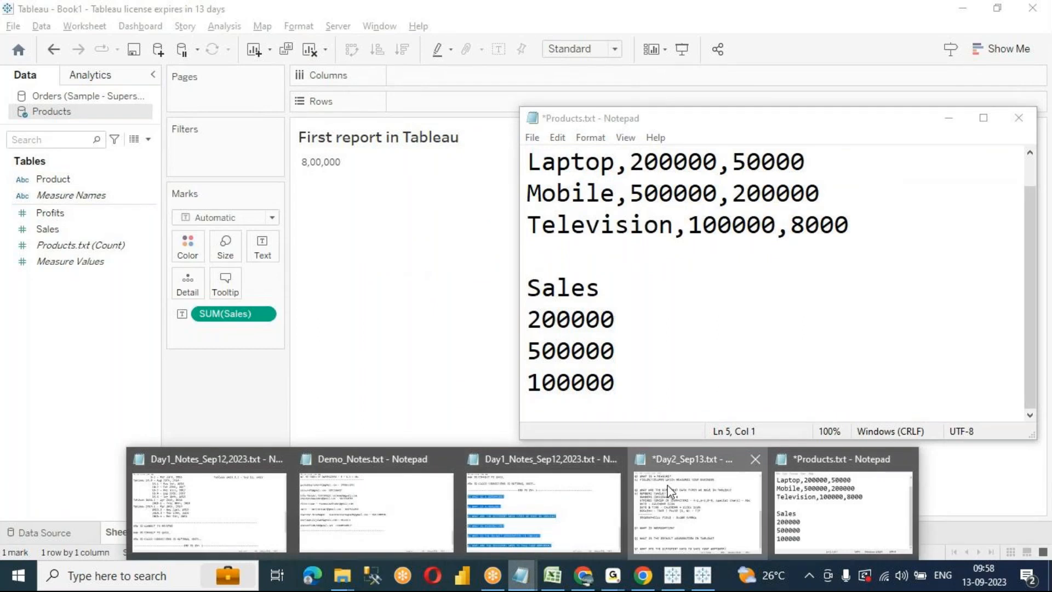
left_click(689, 507)
left_click(524, 363)
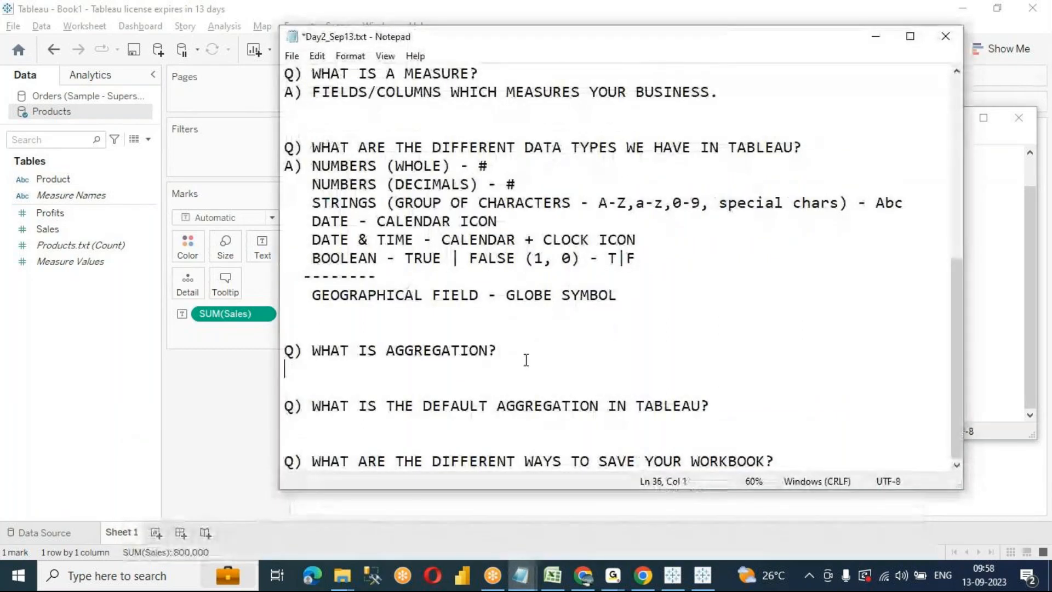
key("Return")
key("Return")
key("Return")
key("Return")
key("Return")
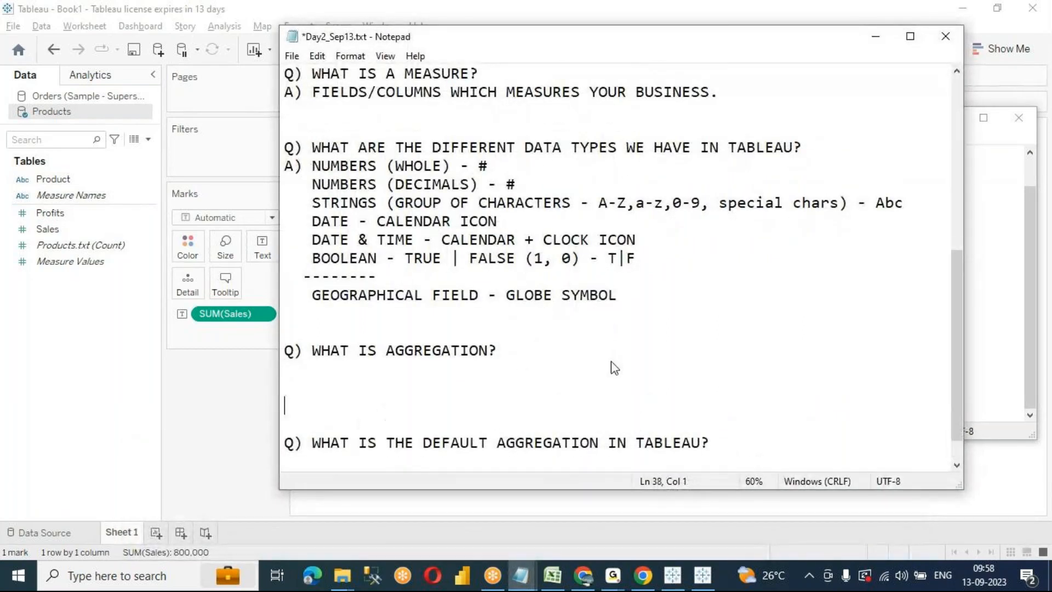
key("Up")
key("Up")
left_click(613, 361)
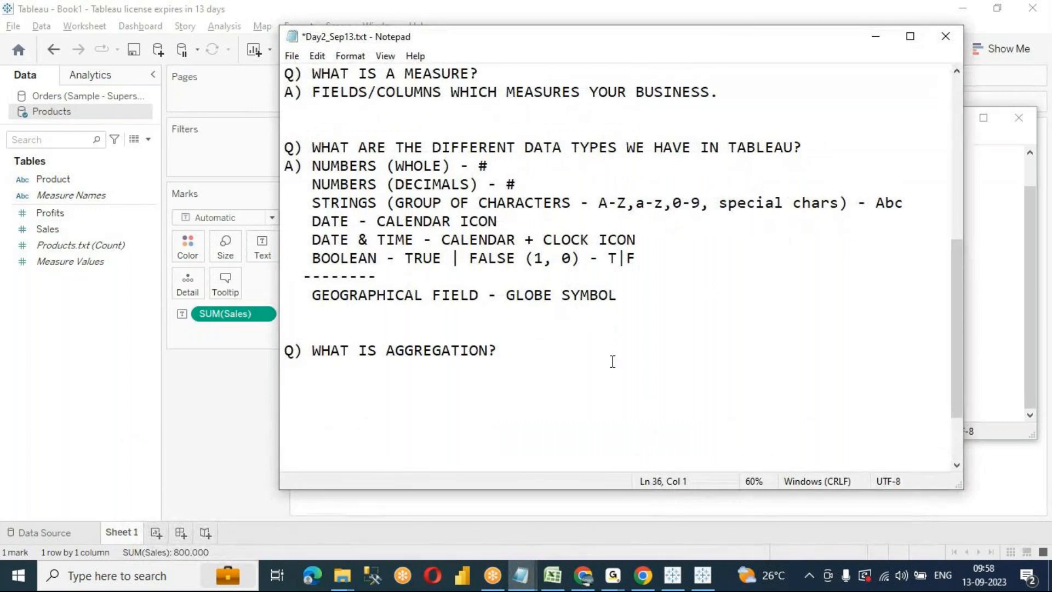
Move the notes window clear of the Products.txt data and write "AGGREGATION - GROUPING THE VALUES INTO A SINGLE VALUE." below the aggregation question
left_click_drag(531, 30, 331, 49)
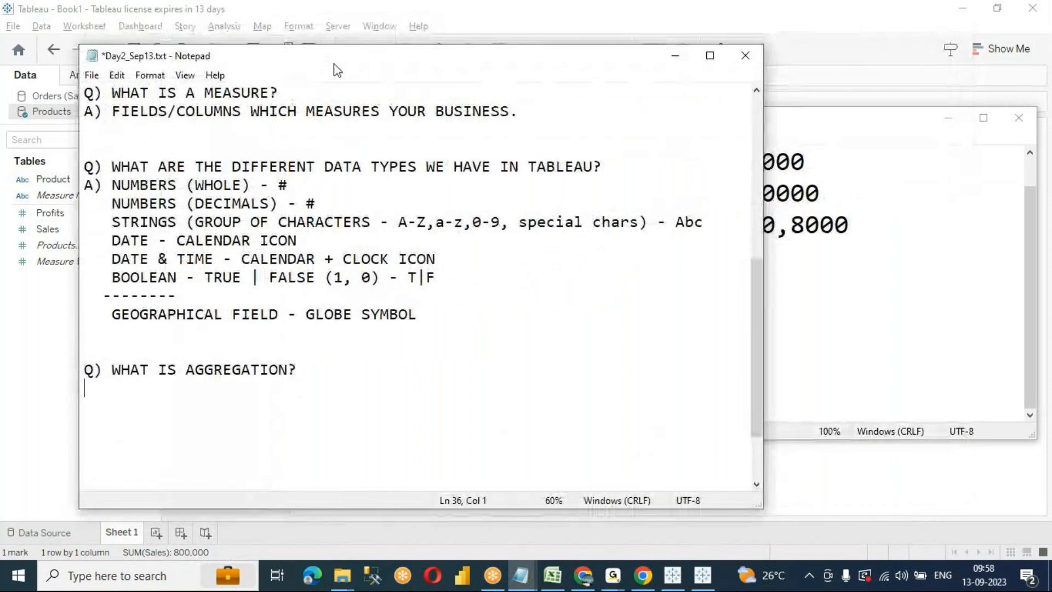
type("AG")
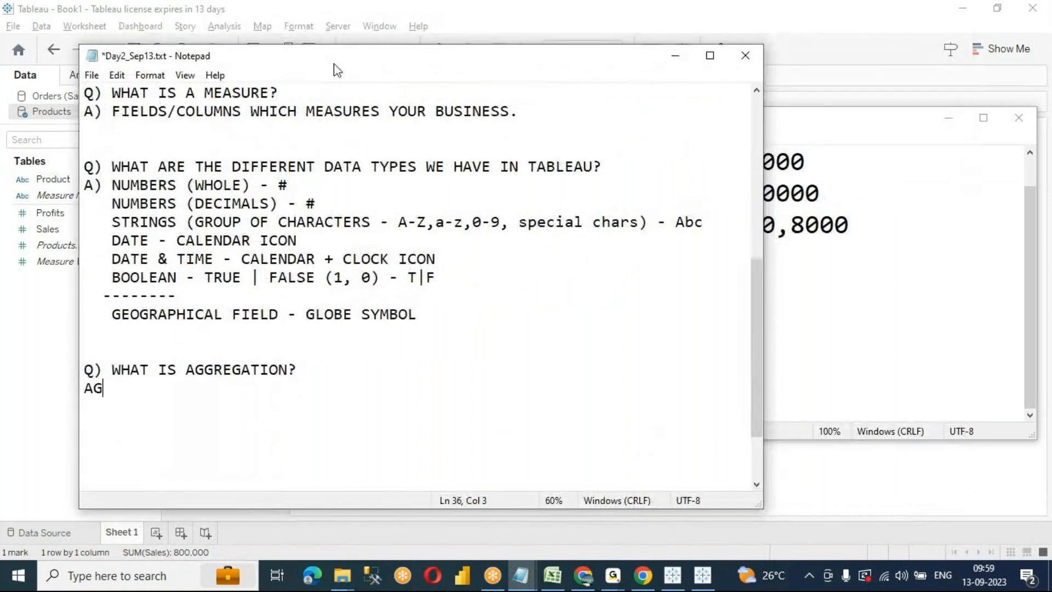
type("GREGATION ")
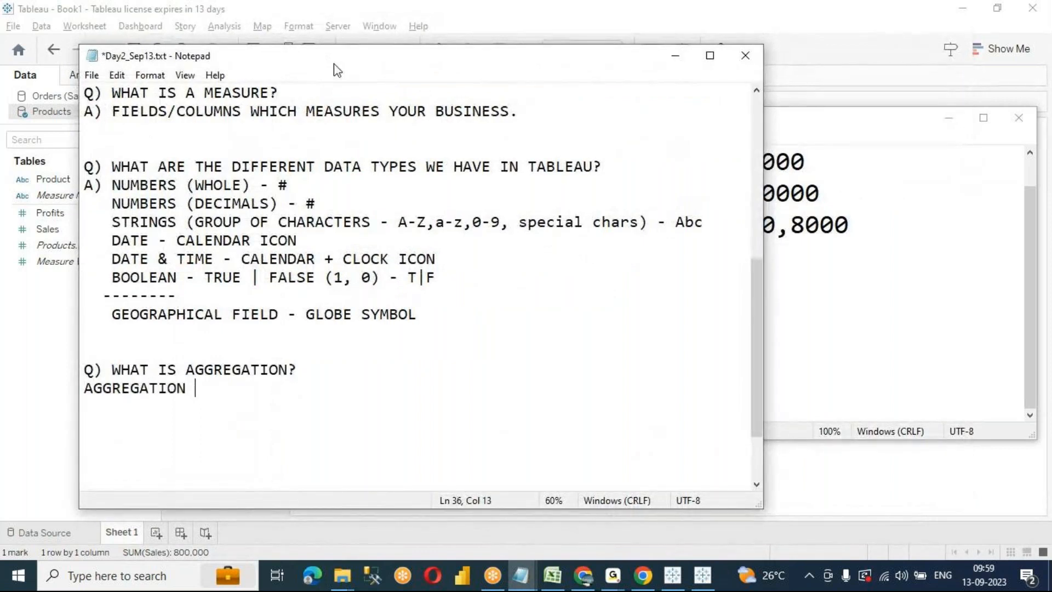
type("- GROUPING T")
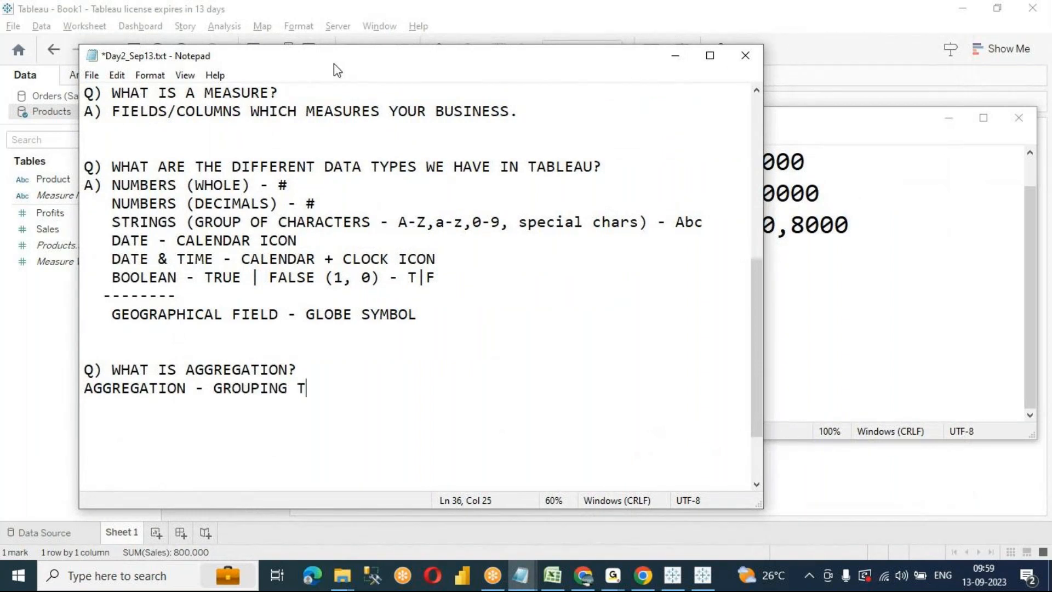
type("HE VALUES INTO A S")
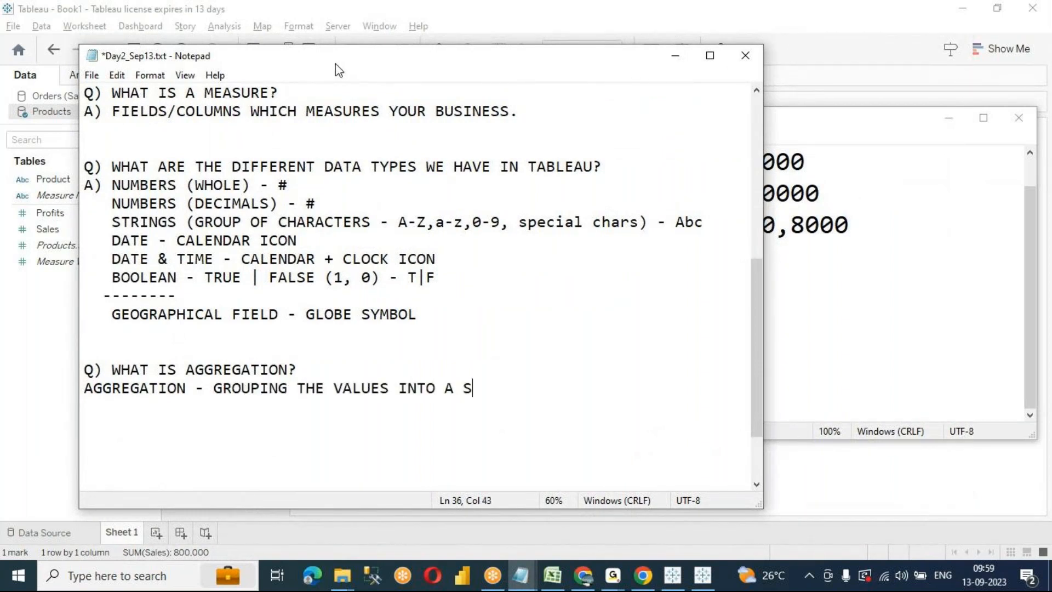
type("INGLE VALUE.")
key("Return")
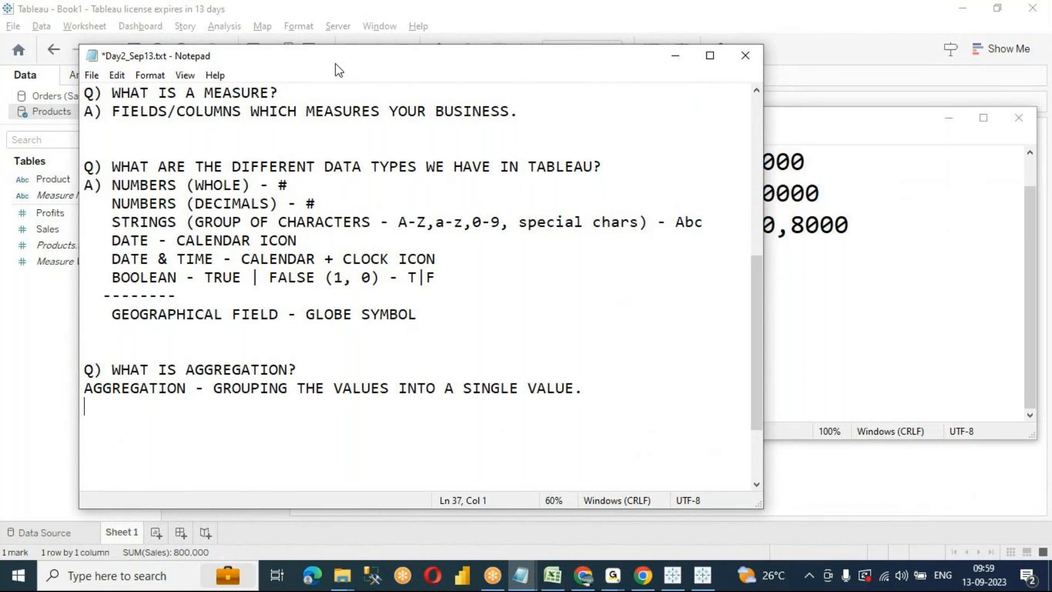
Narrow the Products.txt window so it sits beside the notes, and highlight the three values under its Sales heading
left_click(803, 254)
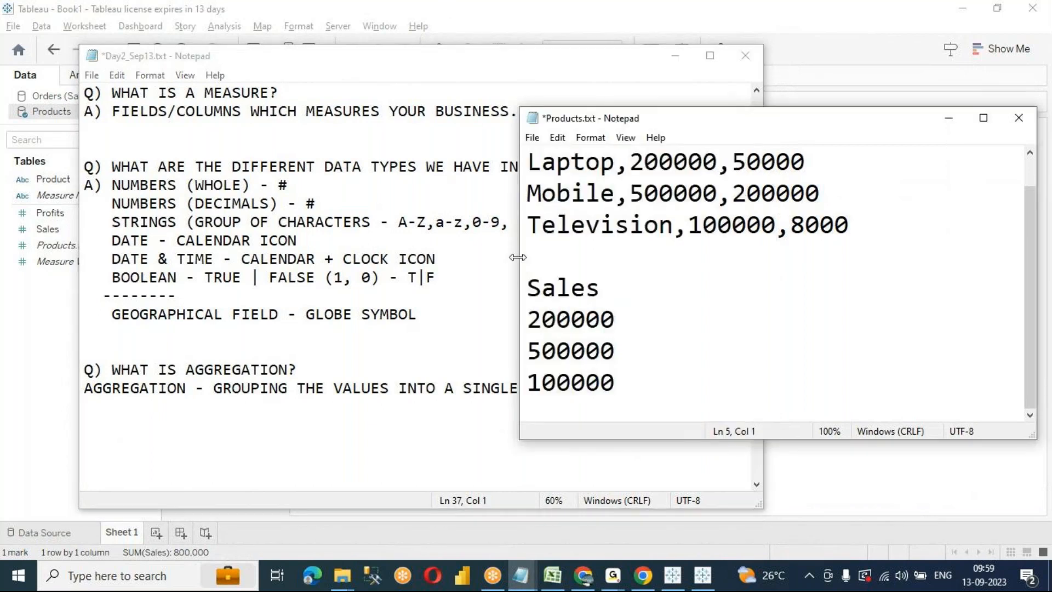
left_click_drag(518, 257, 758, 242)
scroll(866, 296, "down", 3)
left_click_drag(833, 335, 727, 293)
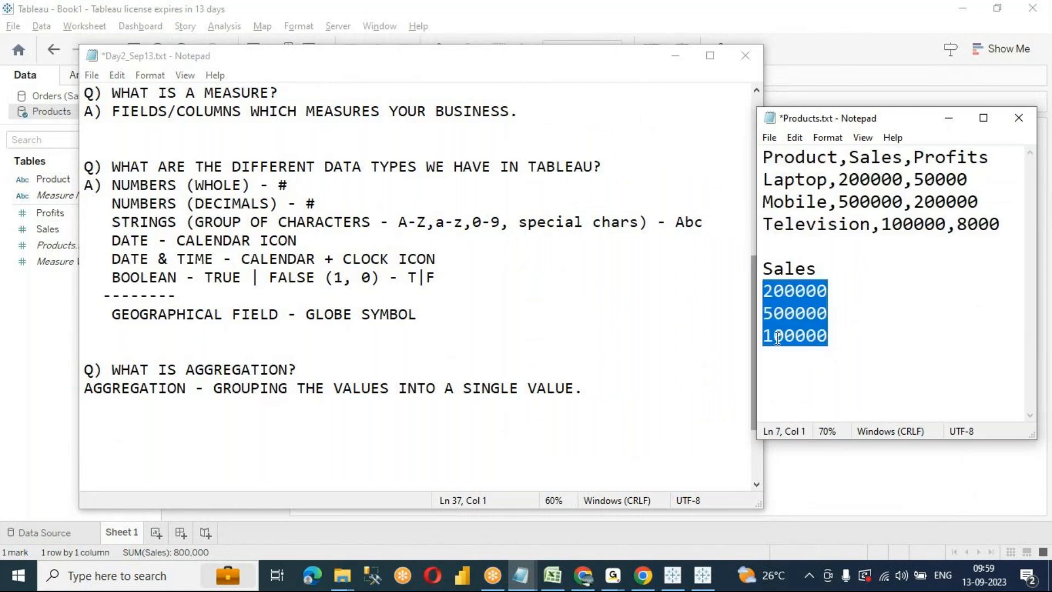
List the aggregate functions SUM(), MIN(), MAX(), AVG() on the line below the aggregation definition
left_click(301, 412)
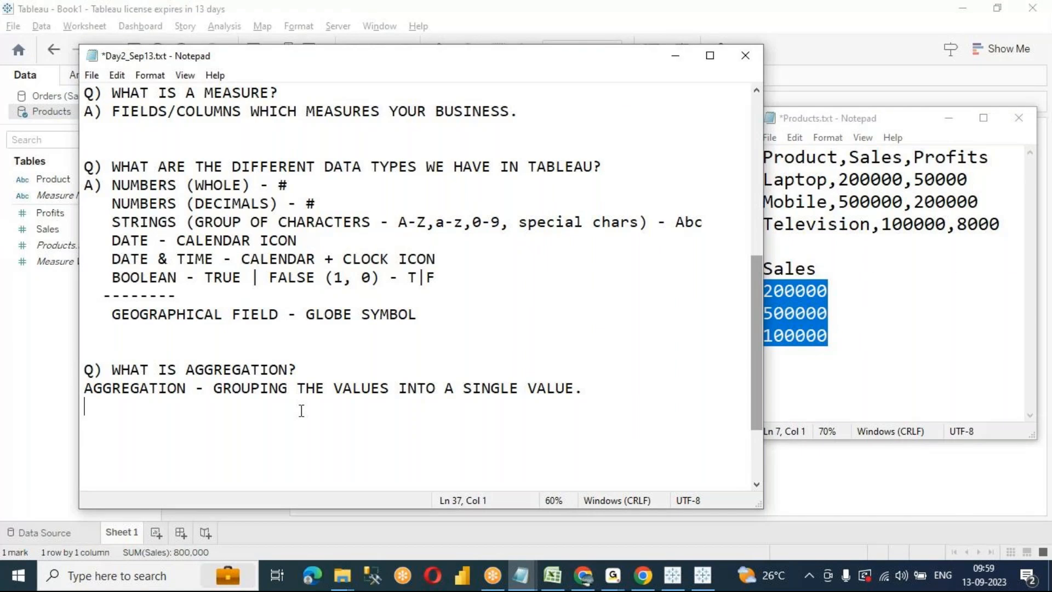
type("SUM(),")
left_click(859, 353)
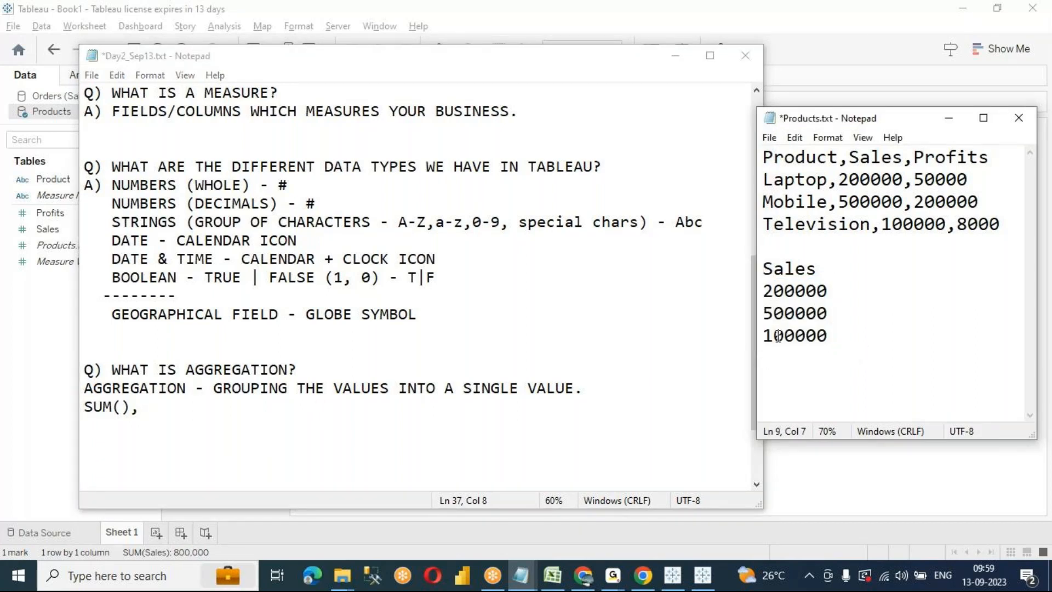
left_click_drag(843, 352, 746, 301)
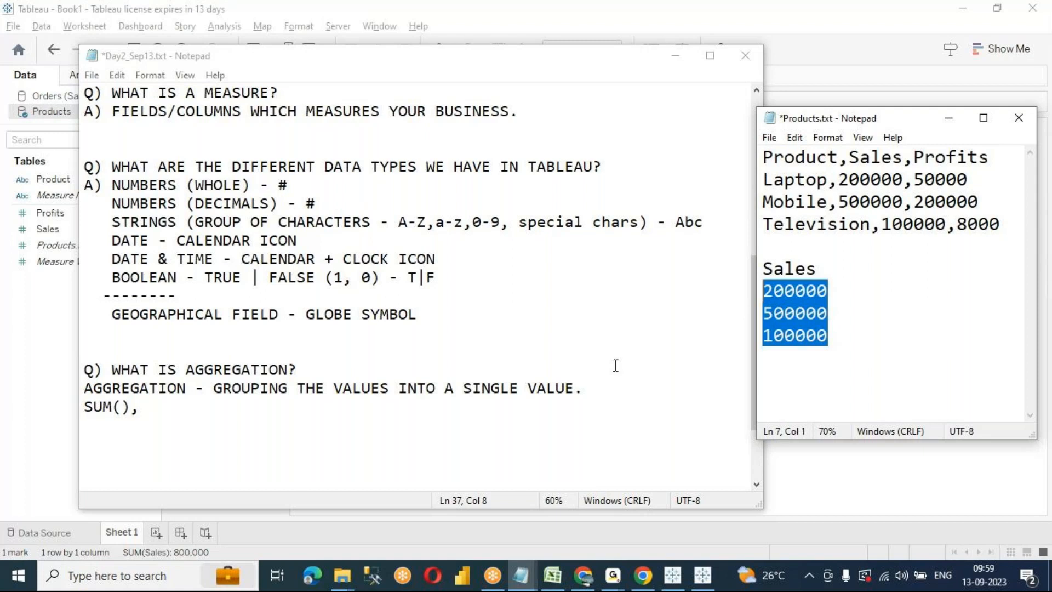
left_click(294, 418)
type("MIN(), ")
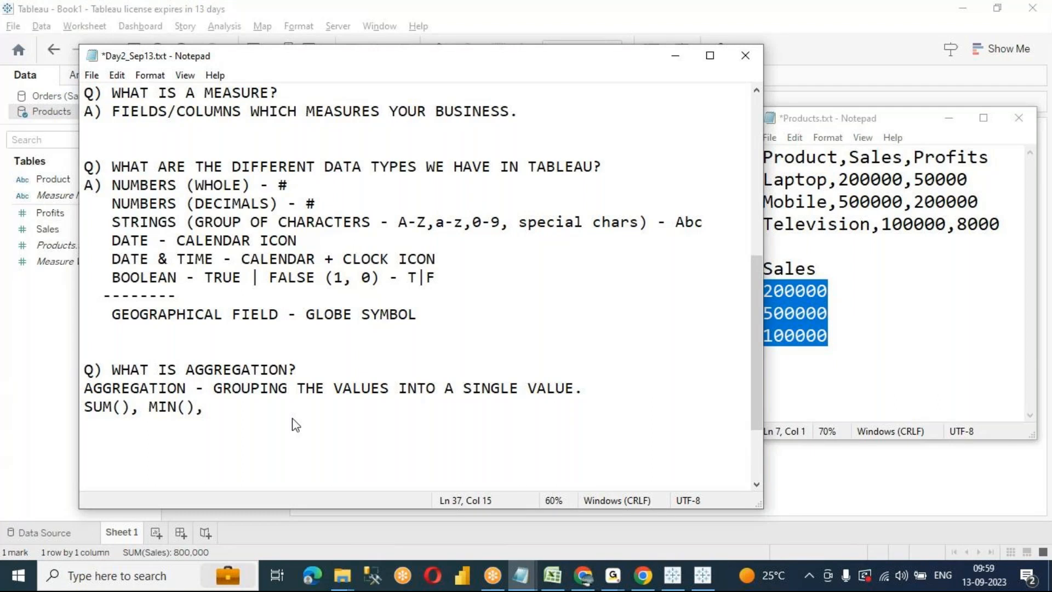
type("MAX(), AVG()")
Append ", COUNT()" after AVG() in the notes' list of aggregate functions
left_click(876, 337)
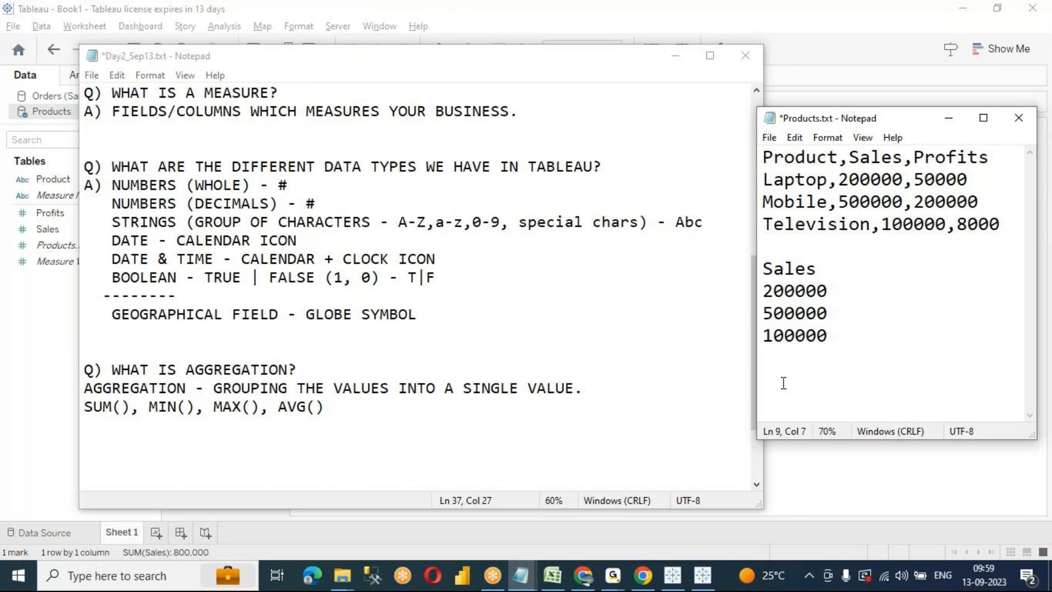
left_click(345, 416)
left_click(444, 412)
type(", ")
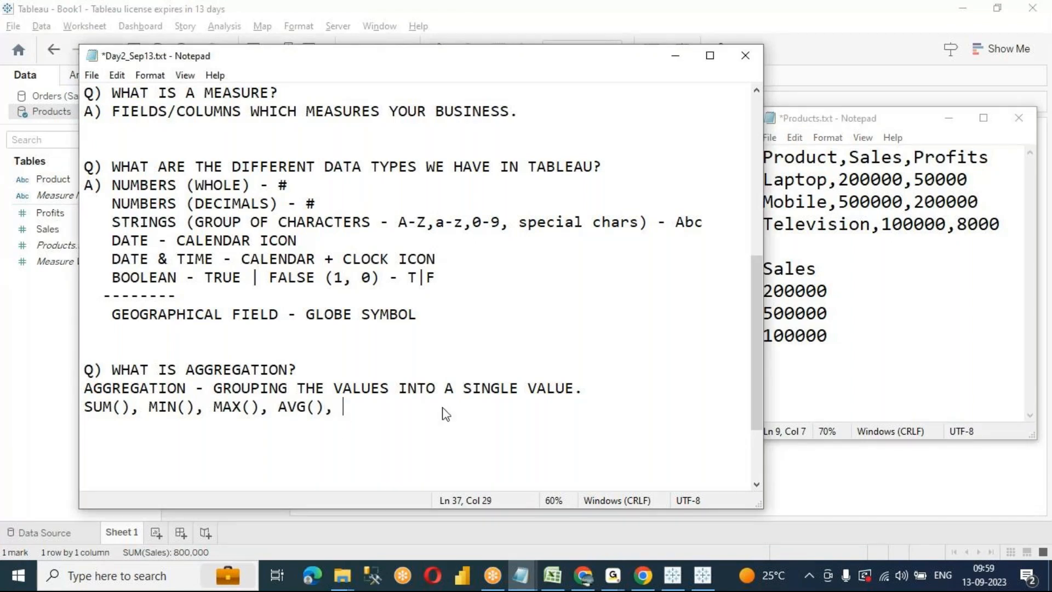
type("COUNT()")
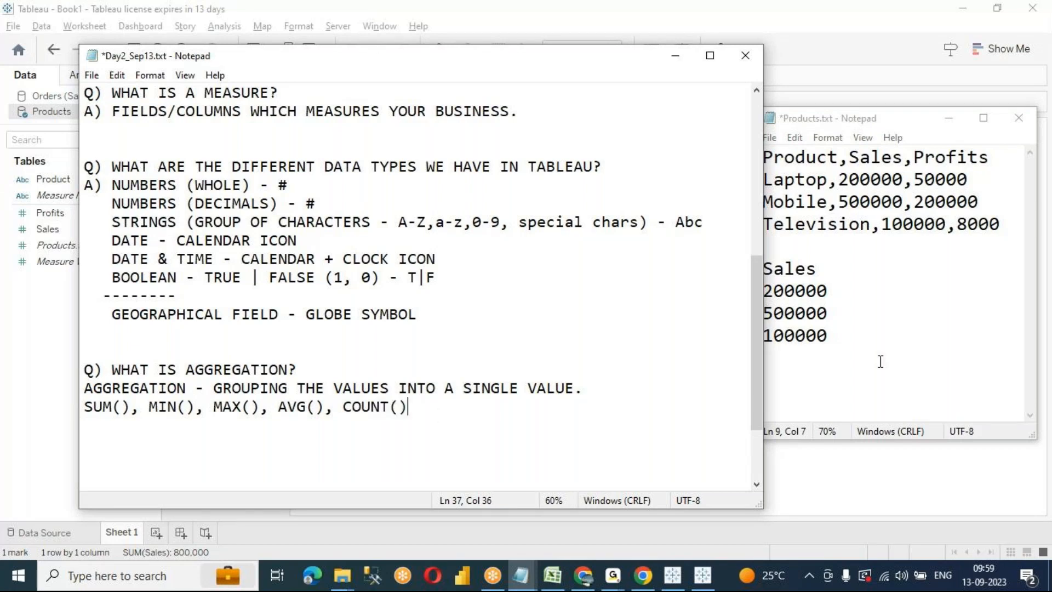
Highlight the values 100000, 500000 and 200000 one at a time under the Sales heading in Products.txt to count them
left_click(829, 335)
key("shift+Home")
left_click_drag(832, 313, 763, 313)
left_click_drag(830, 291, 755, 288)
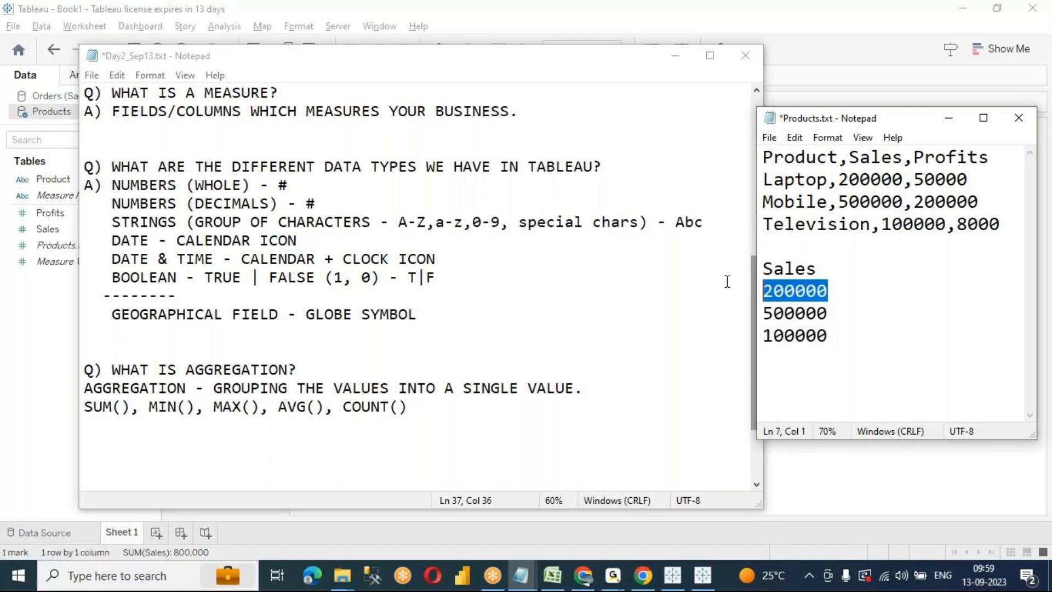
Append ", COUNTD()" to the aggregate function list in the notes and highlight the new entry
left_click(472, 417)
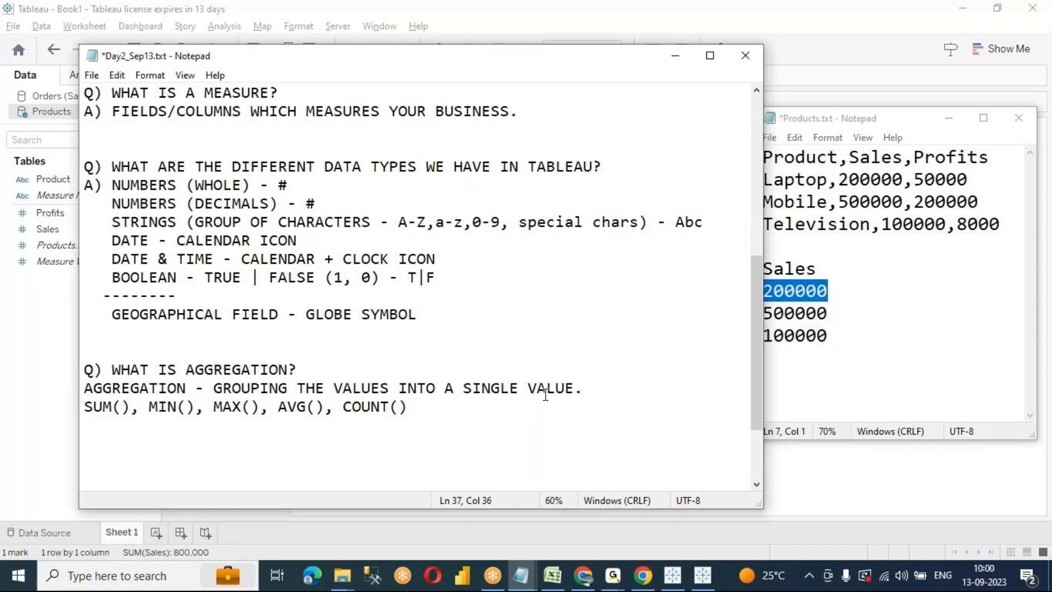
left_click_drag(333, 406, 427, 416)
left_click(531, 437)
left_click(476, 406)
type(", COUNTD()")
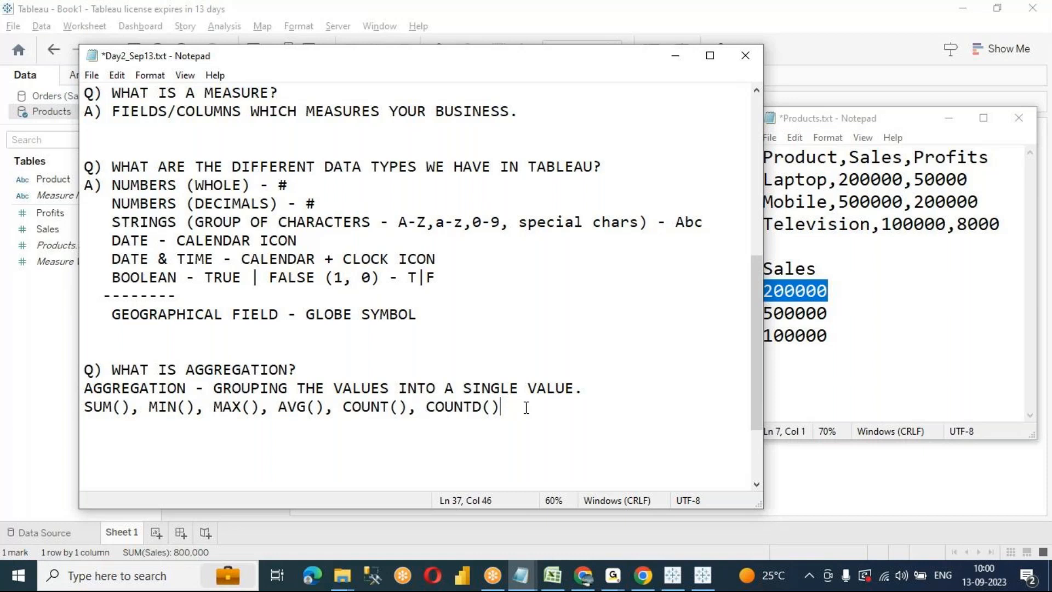
left_click_drag(501, 407, 427, 407)
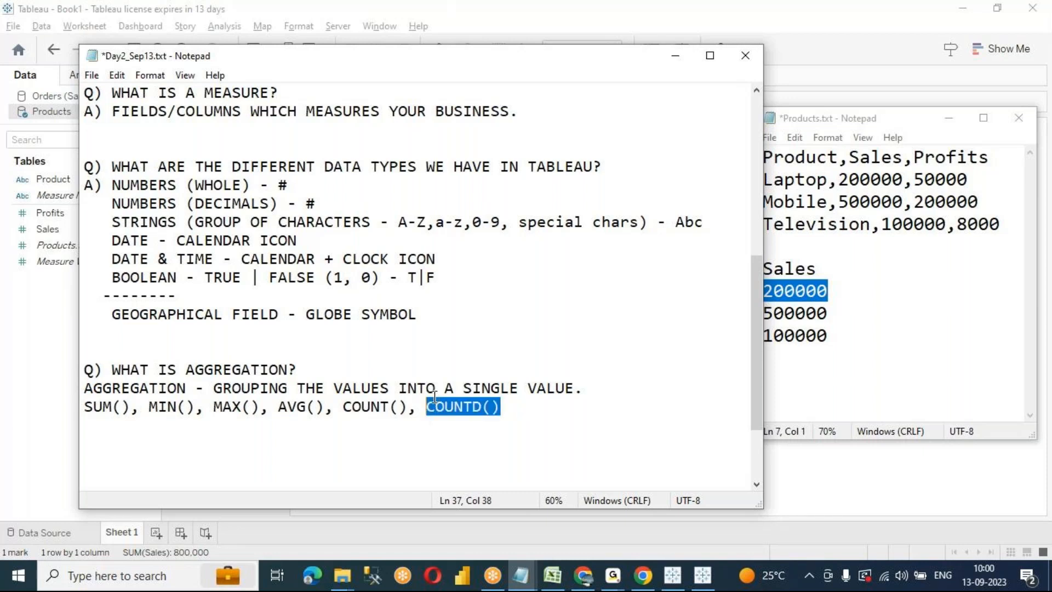
left_click(565, 421)
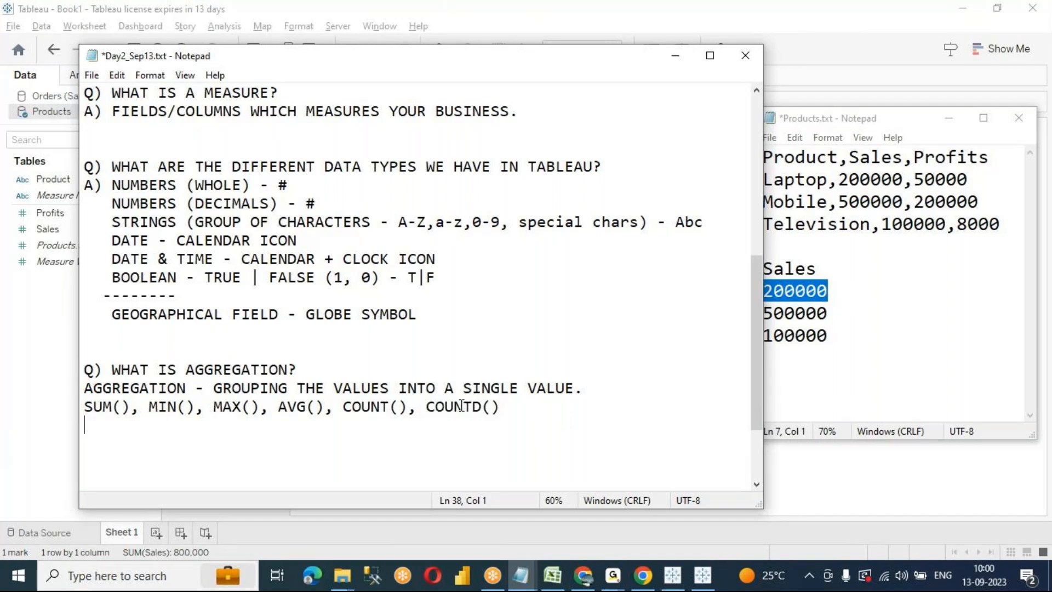
Highlight the aggregation definition for review and delete the surplus blank lines below the aggregate function list
scroll(463, 401, "down", 1)
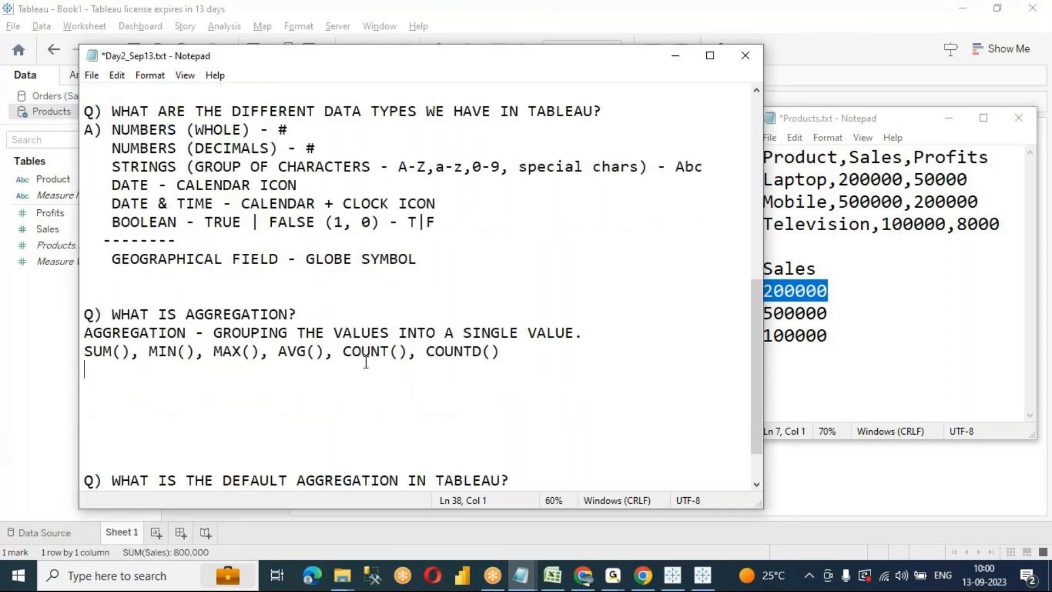
left_click_drag(213, 335, 596, 333)
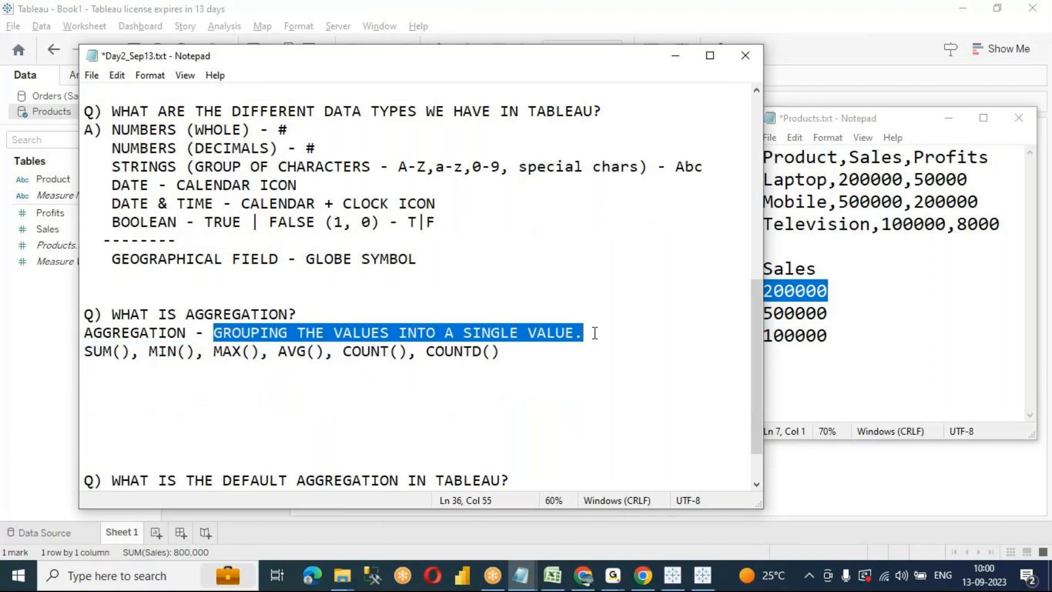
left_click(477, 376)
left_click(197, 389)
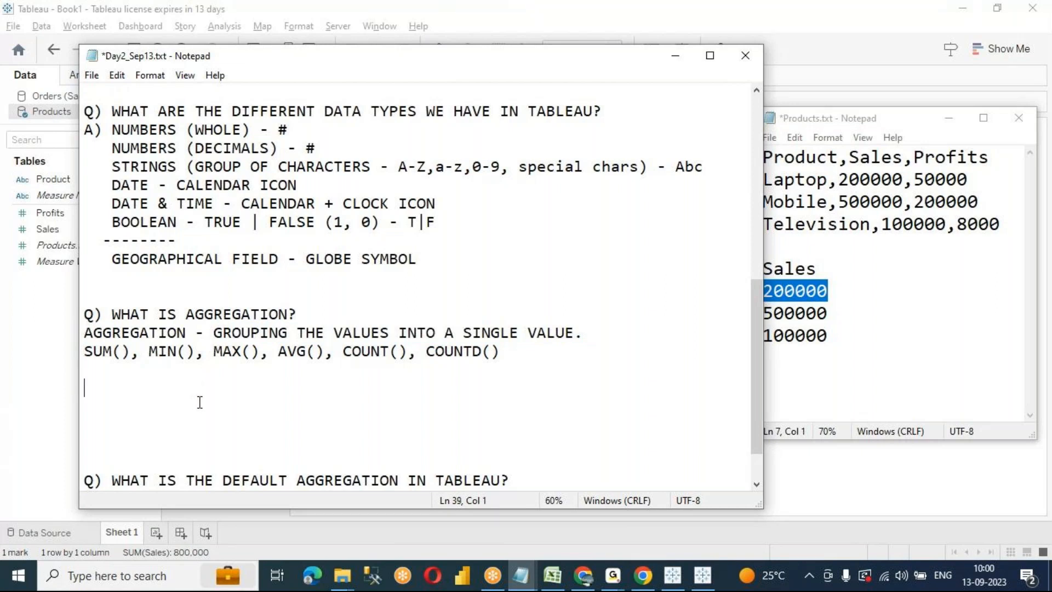
key("Delete")
key("Delete")
key("Delete")
key("Delete")
Mark the question "WHAT IS THE DEFAULT AGGREGATION IN TABLEAU?" with an asterisk in front of its text
key("Down")
key("Right")
key("Right")
key("Right")
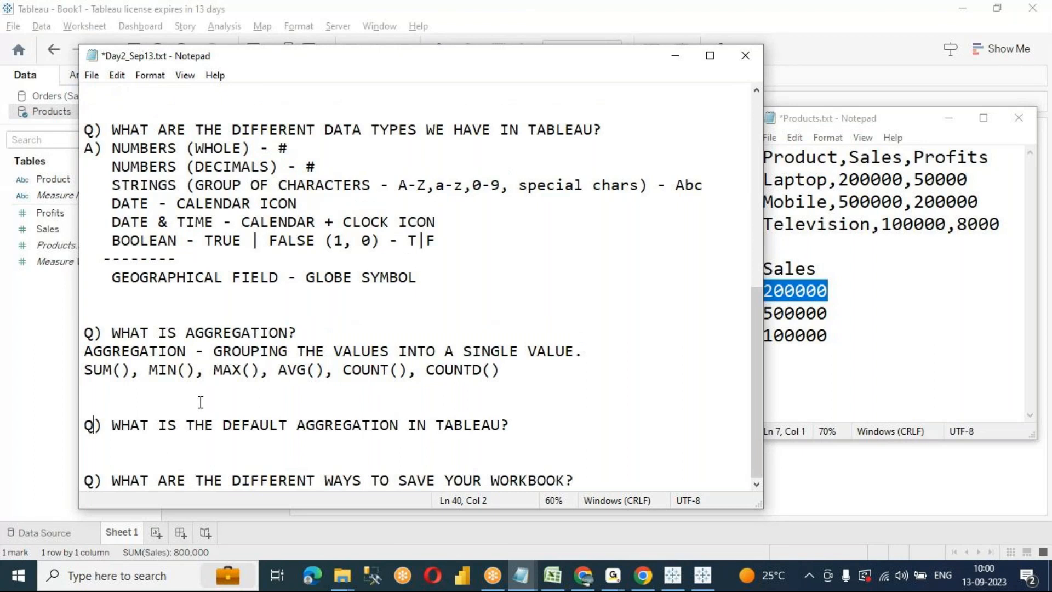
type("*")
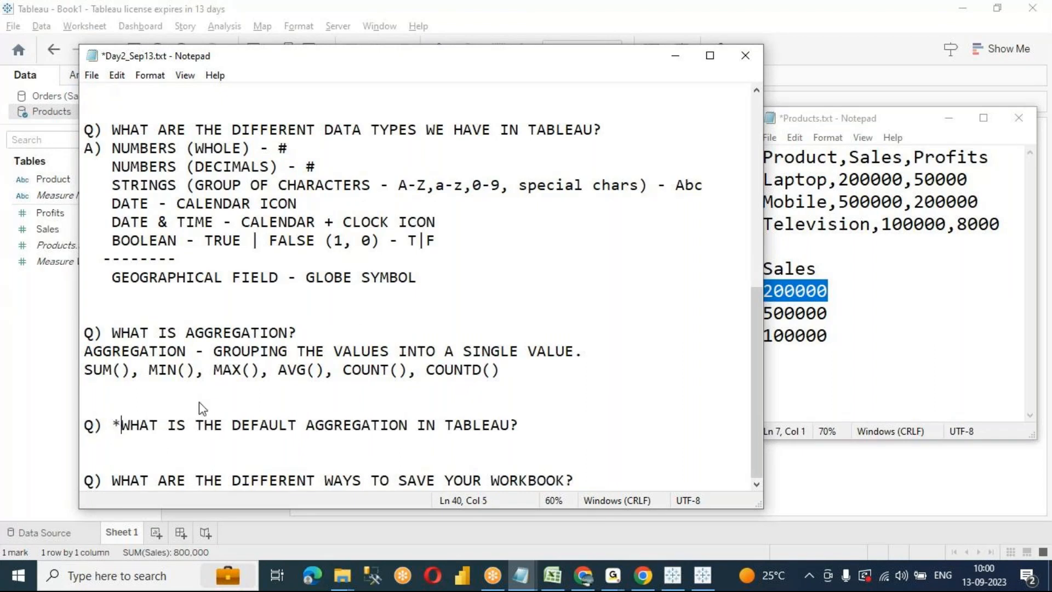
Insert eight blank lines below the question about the default aggregation in Tableau
left_click(541, 422)
key("Return")
key("Return")
key("Return")
key("Return")
key("Return")
key("Return")
key("Return")
key("Return")
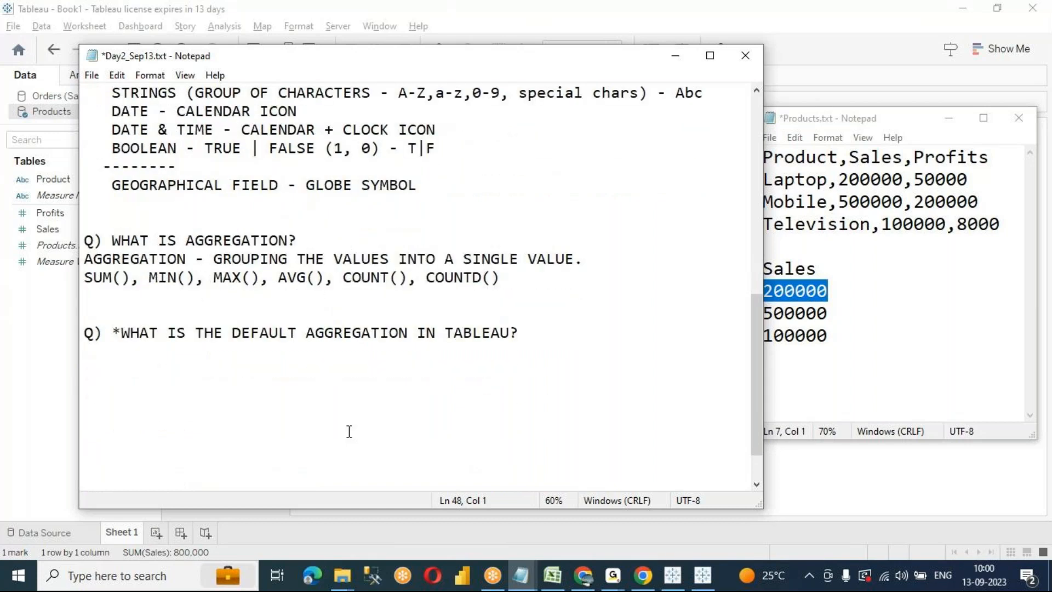
Answer the default aggregation question with "A) SUM" on the line below it, highlighting the function list and the question's key words
left_click_drag(501, 278, 52, 284)
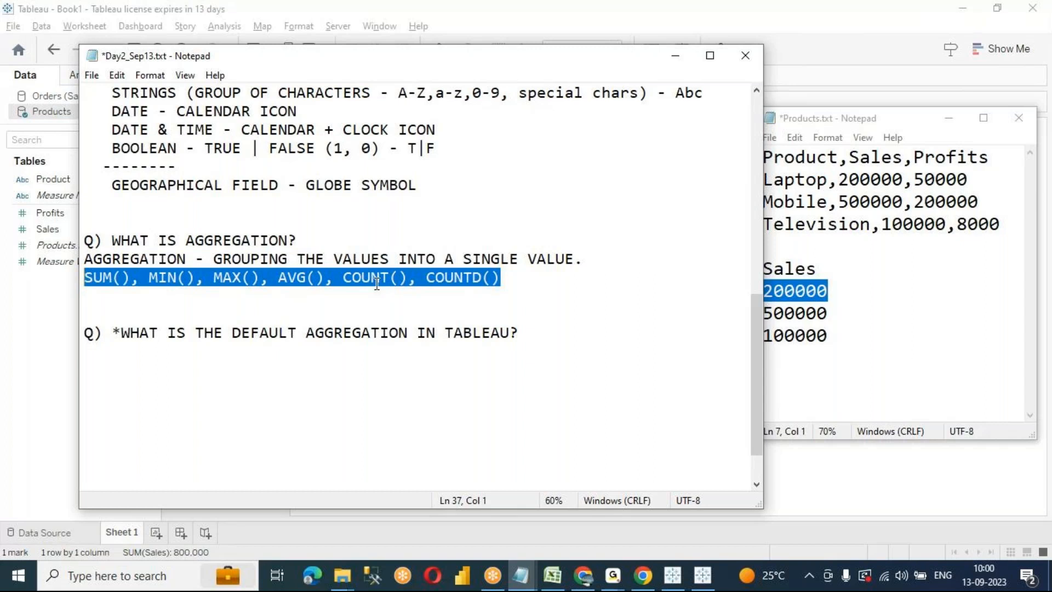
left_click(250, 359)
type("A) ")
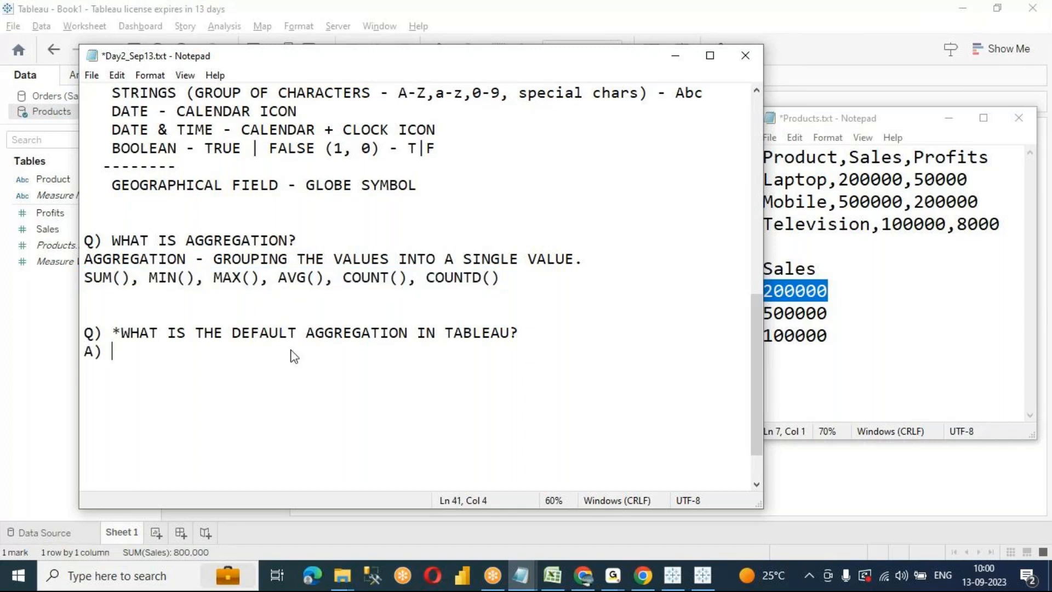
type("SUM")
left_click_drag(233, 333, 408, 329)
left_click(389, 372)
Add the question "Q) *CAN WE CHANGE THE DEFAULT AGGREGATION IN TABLEAU?" below the SUM answer, start its "A)" line and save the notes
scroll(378, 350, "down", 1)
key("Down")
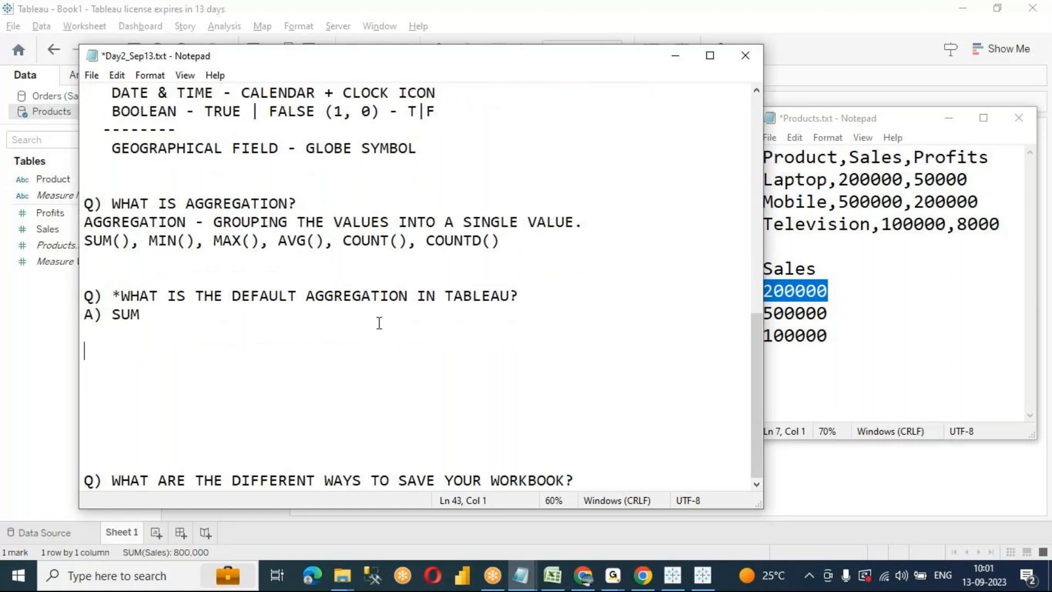
type("Q) *CAN WE CHANGE ")
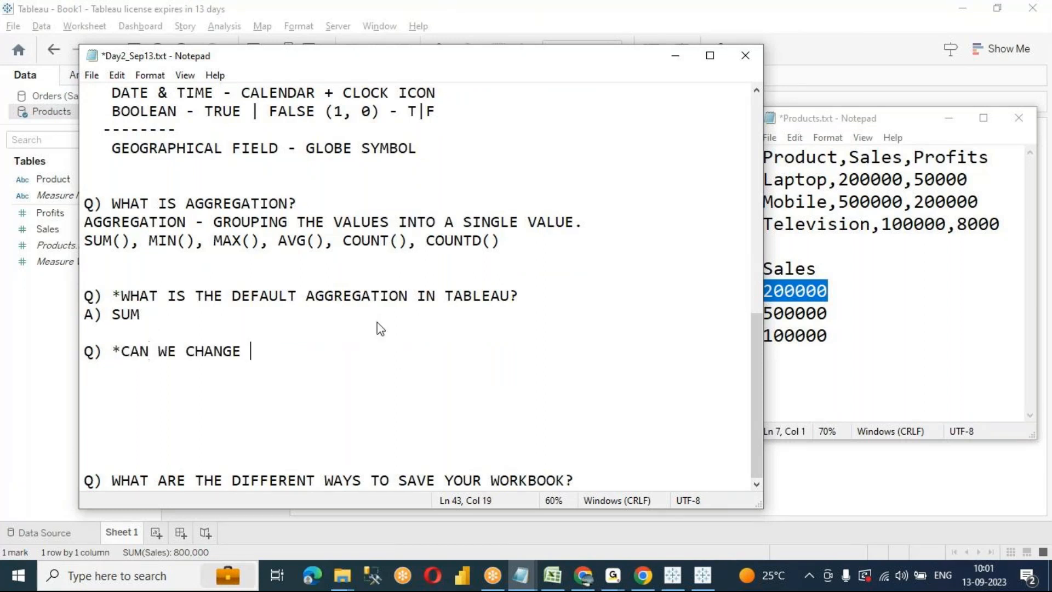
type("THE DEFAULT AGGREGATIO")
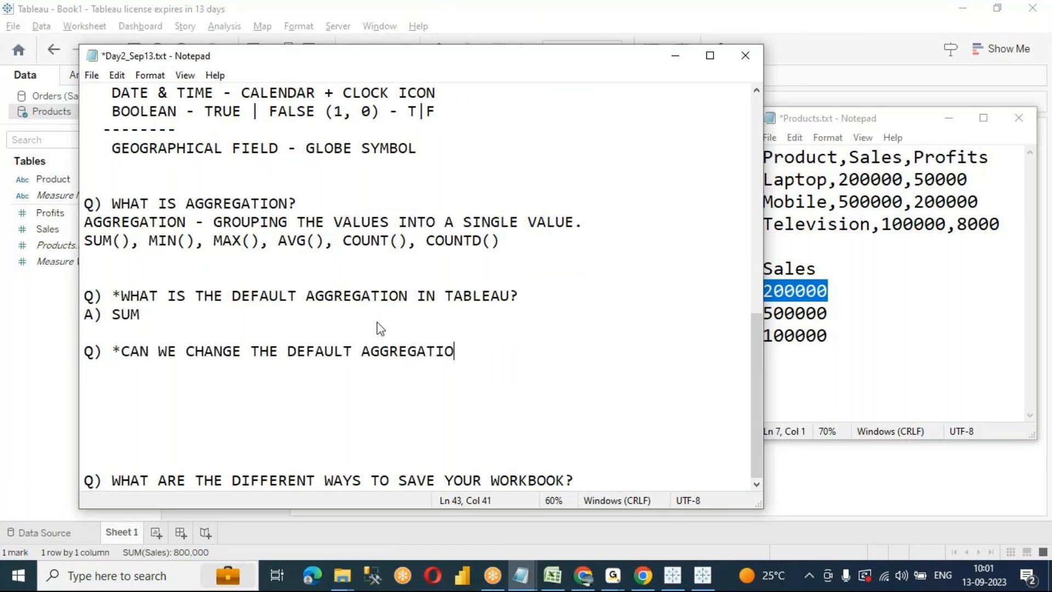
type("N IN TABLEAU?")
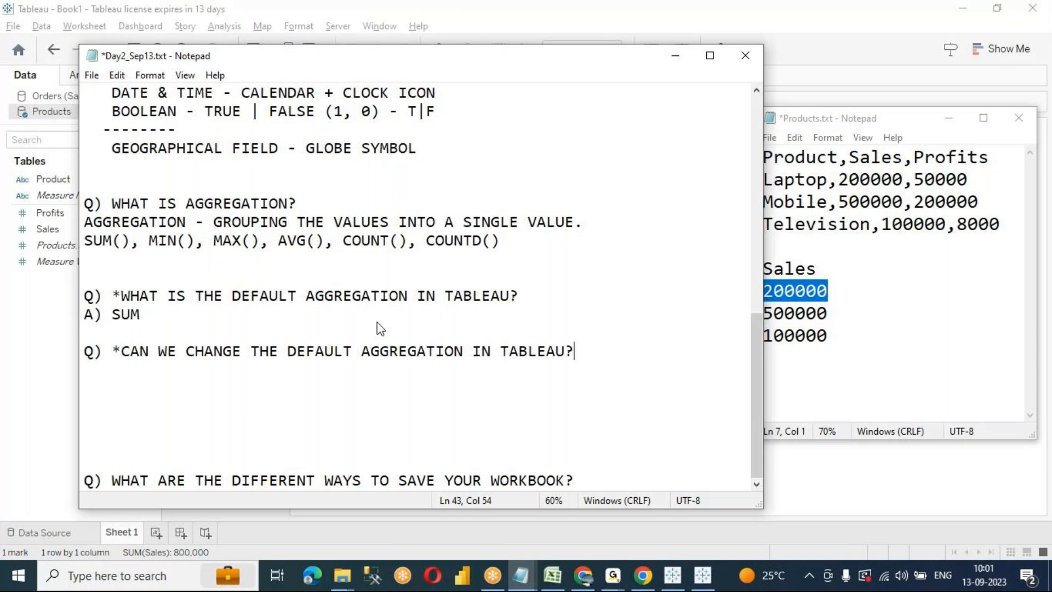
key("Return")
type("A)")
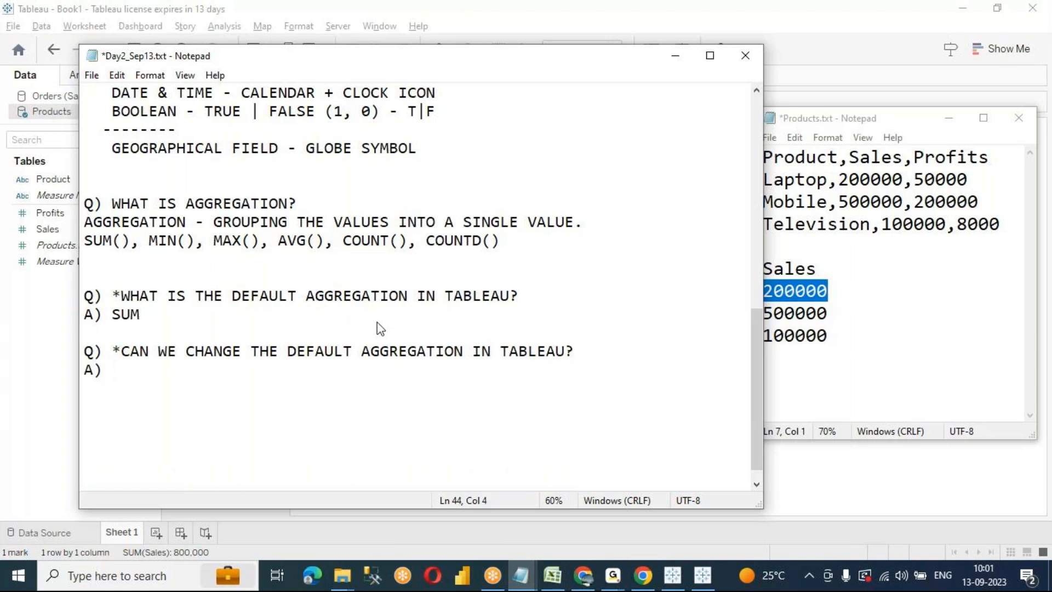
key("ctrl+s")
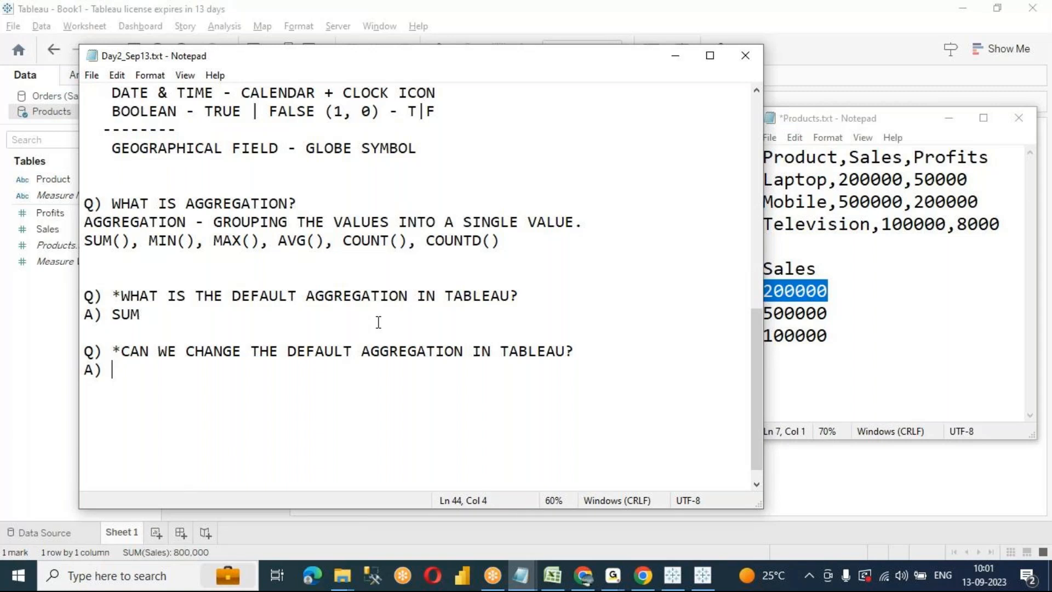
Answer the question with "RIGHT CLICK ON THE FIELD, DEFAULT PROPERTIES, AGGREGATION, SELECT REQD AGGREGATION." and save the notes
type("RIGHT CLIC")
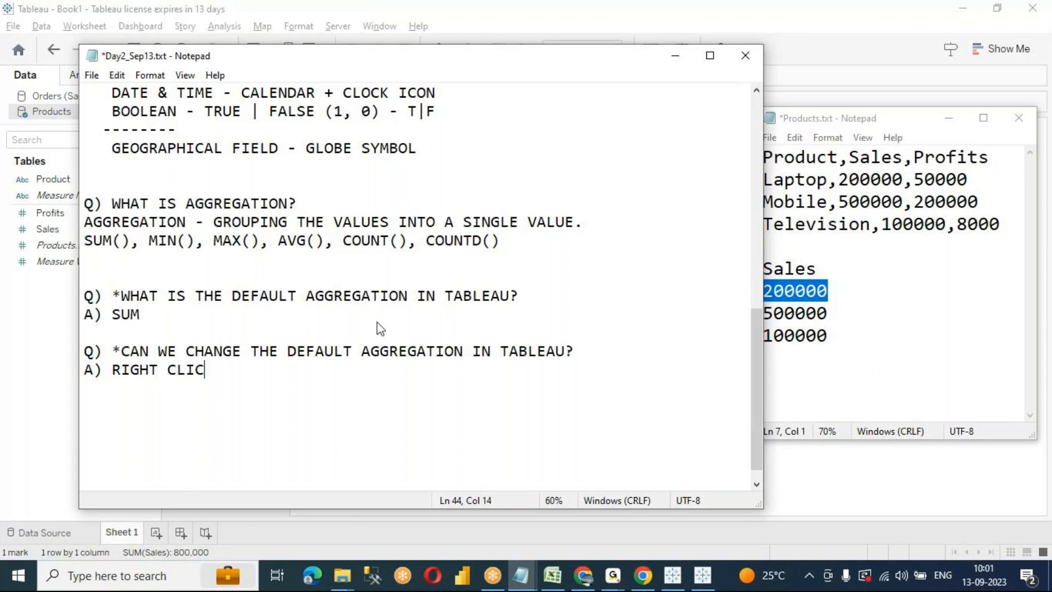
type("K ON THE FIEL")
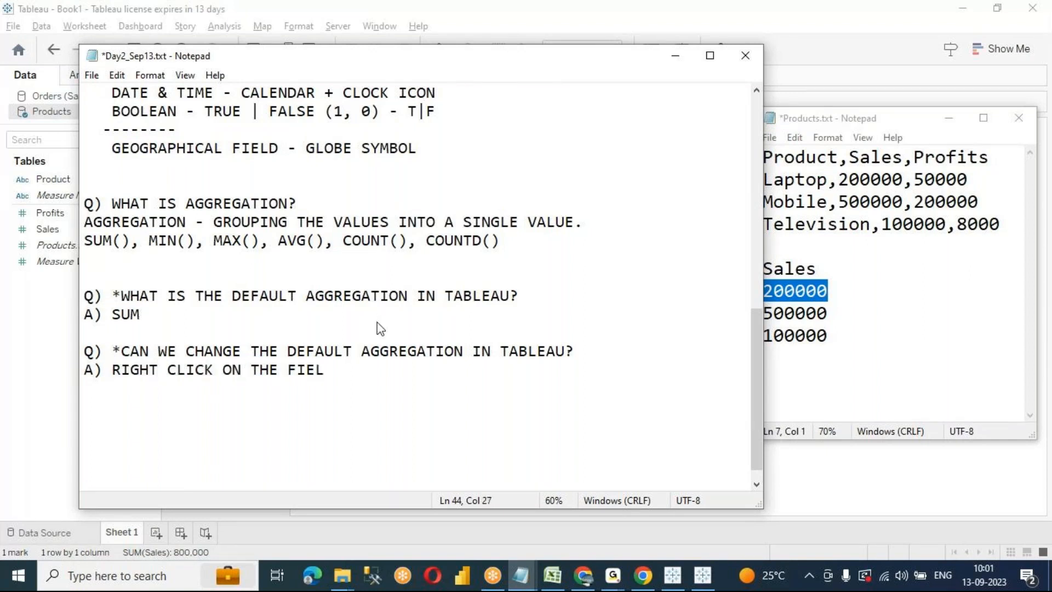
type("D, DEFAULT PROP")
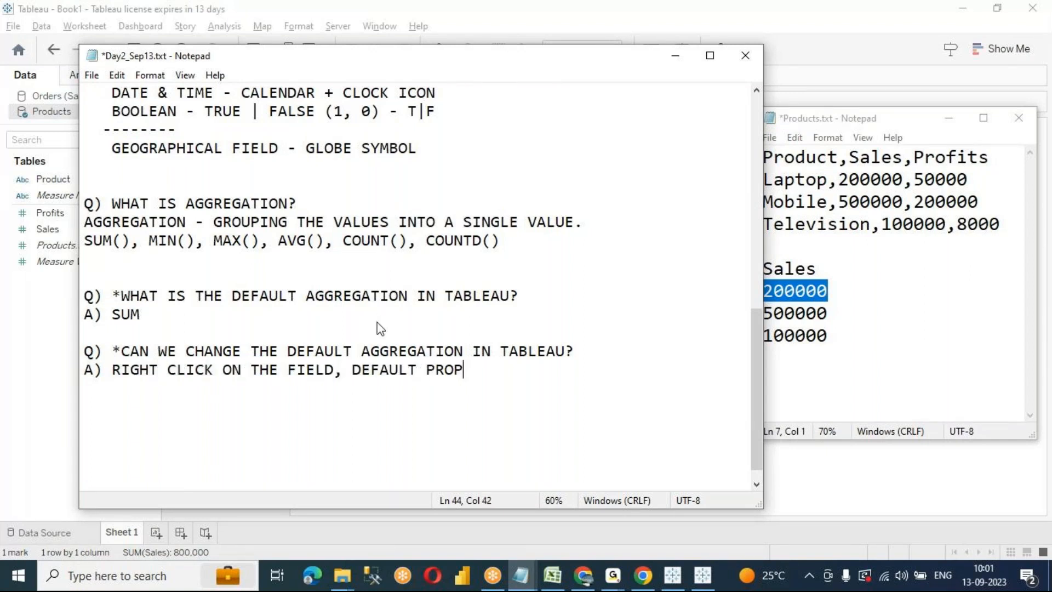
type("ERTIES, AGGREGA")
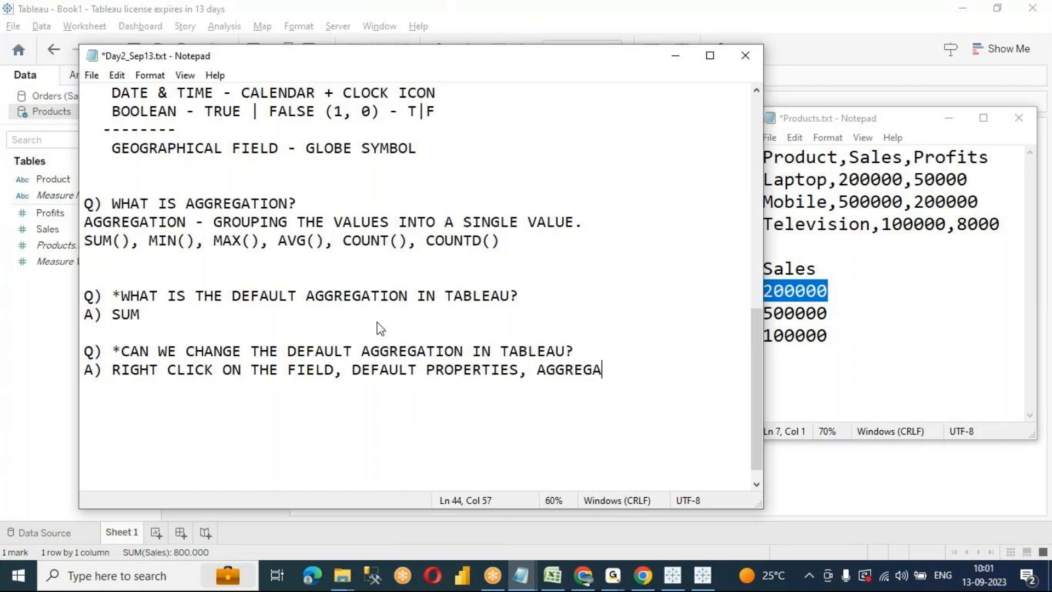
type("TION, SELECT RE")
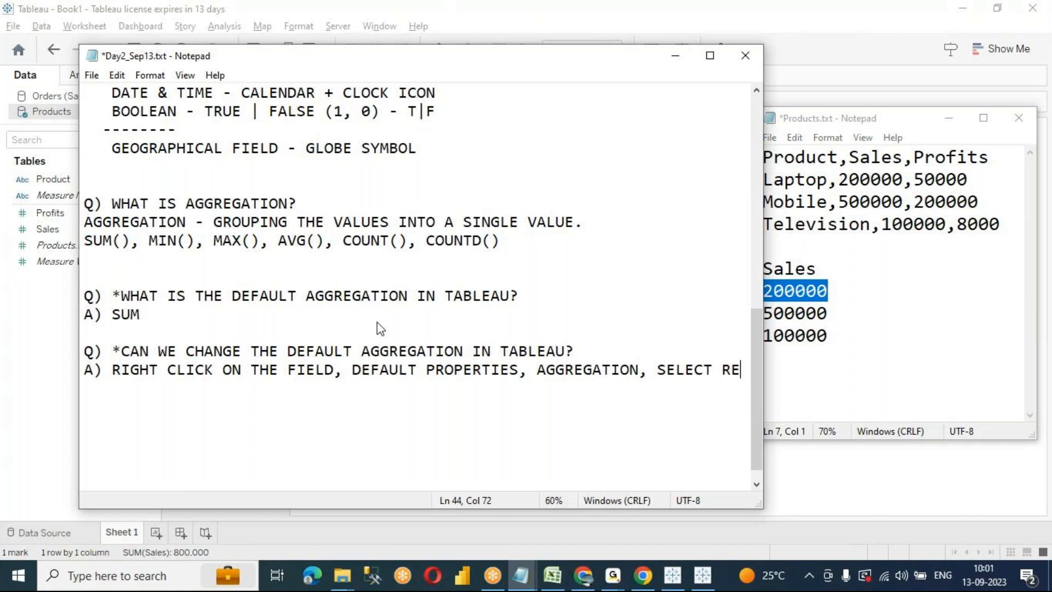
type("QD AGGREGATI")
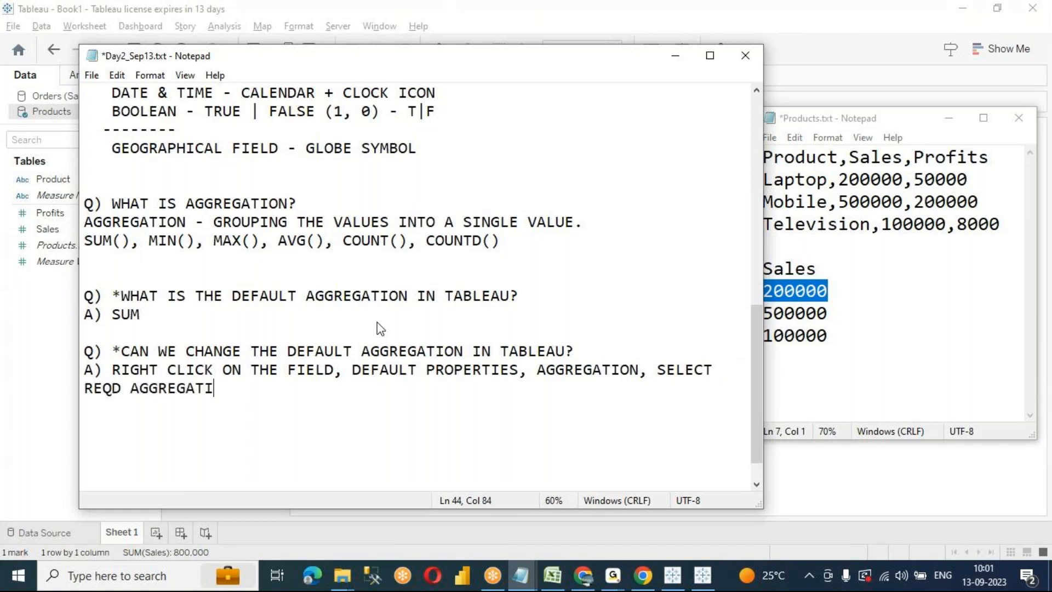
type("ON.")
key("ctrl+s")
Start a new line below the answer, delete the surplus blank lines before the workbook-saving question and save the notes
key("Return")
key("Delete")
key("Delete")
key("Delete")
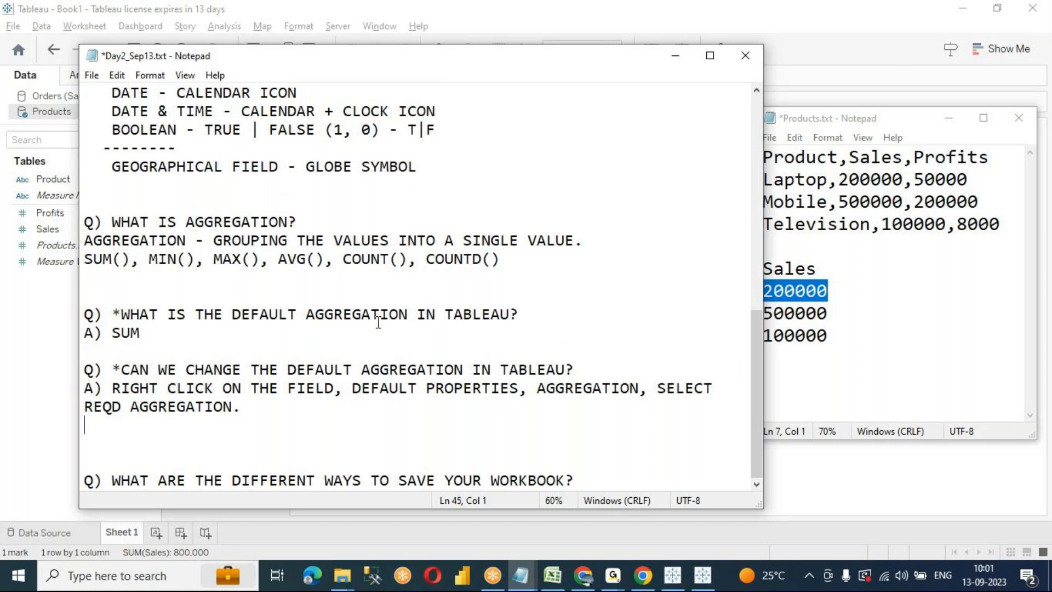
key("ctrl+s")
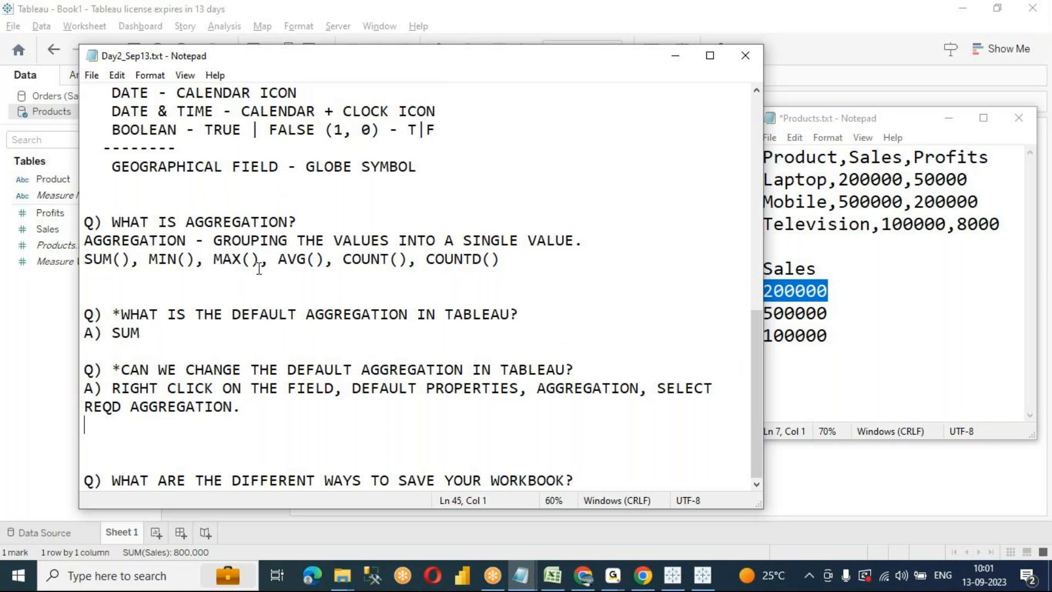
Switch to the Tableau workbook and remove SUM(Sales) from the Marks card of Sheet 1
left_click(495, 19)
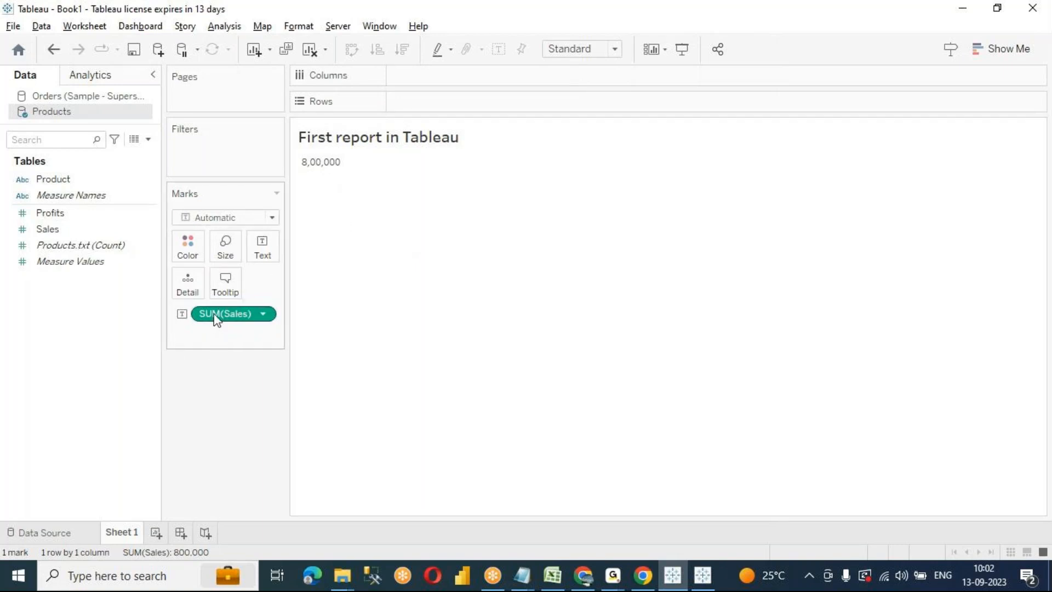
left_click(264, 315)
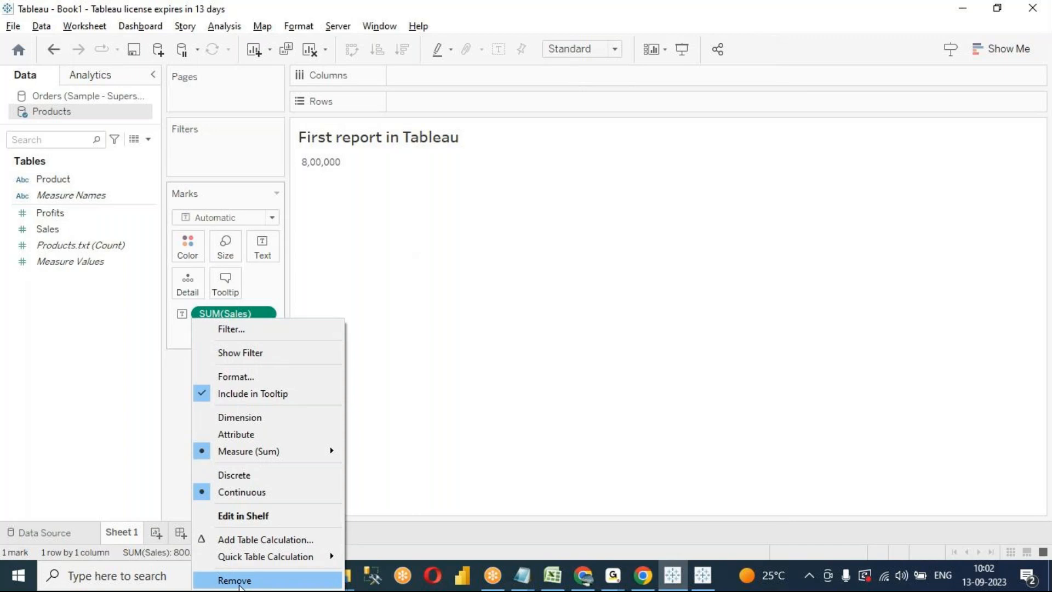
left_click(169, 374)
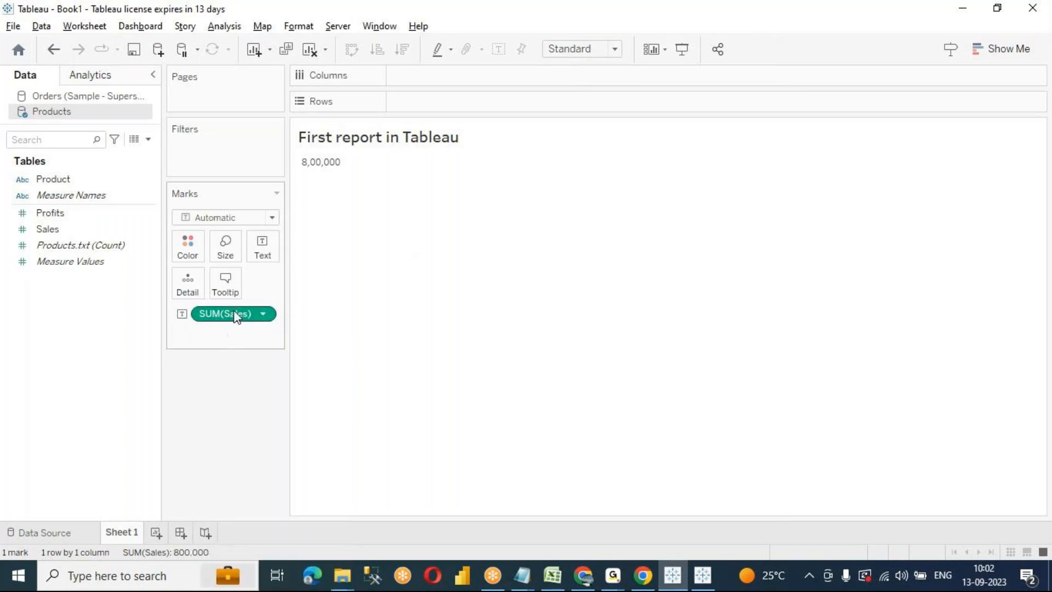
left_click_drag(234, 313, 232, 404)
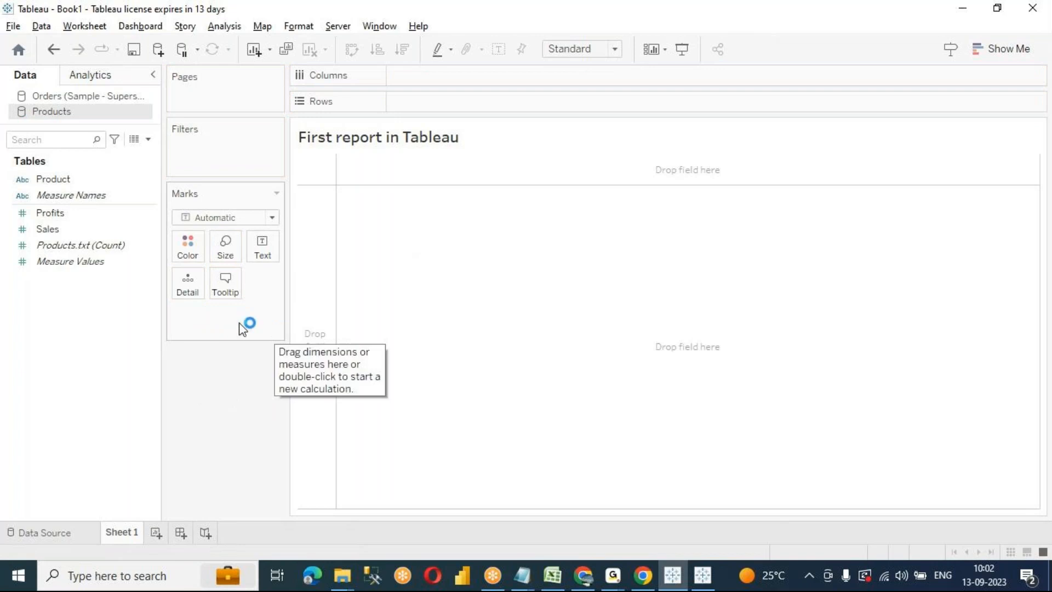
left_click(50, 52)
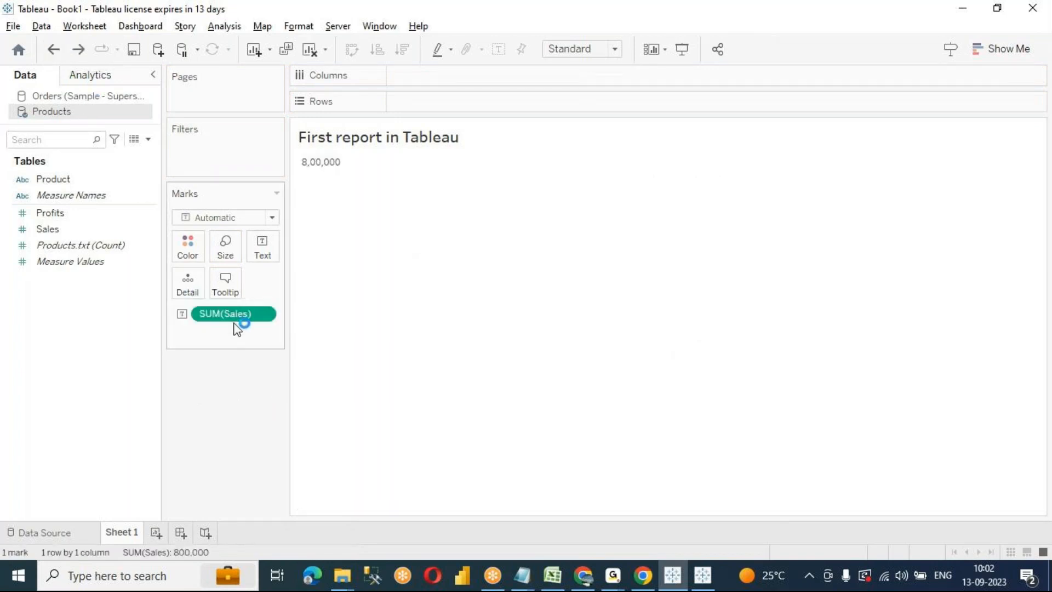
left_click_drag(234, 317, 504, 549)
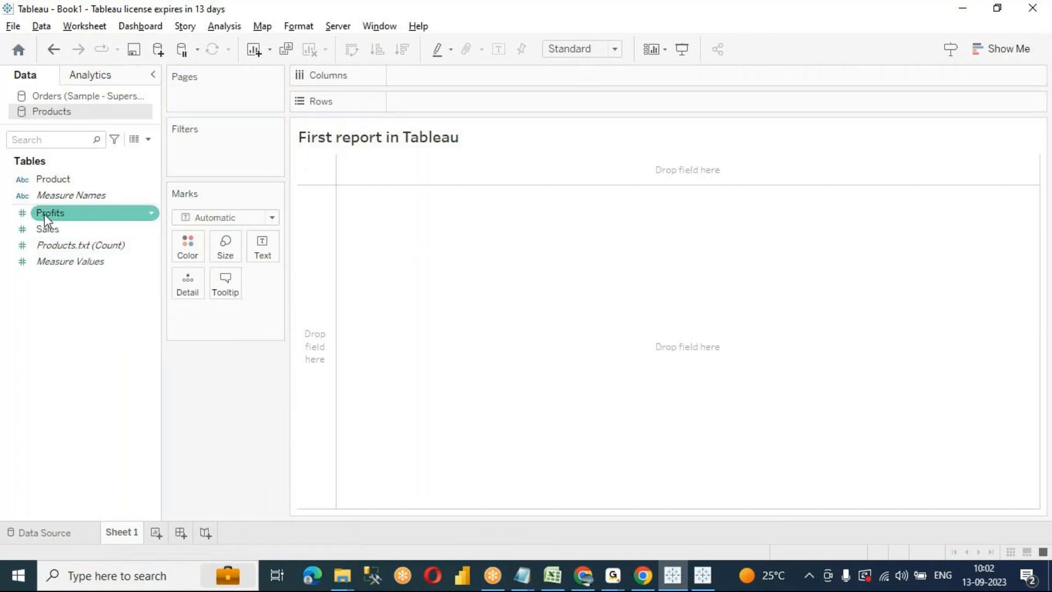
Place the Profits field on Rows to build a vertical bar and inspect the bar's value
left_click_drag(45, 214, 438, 98)
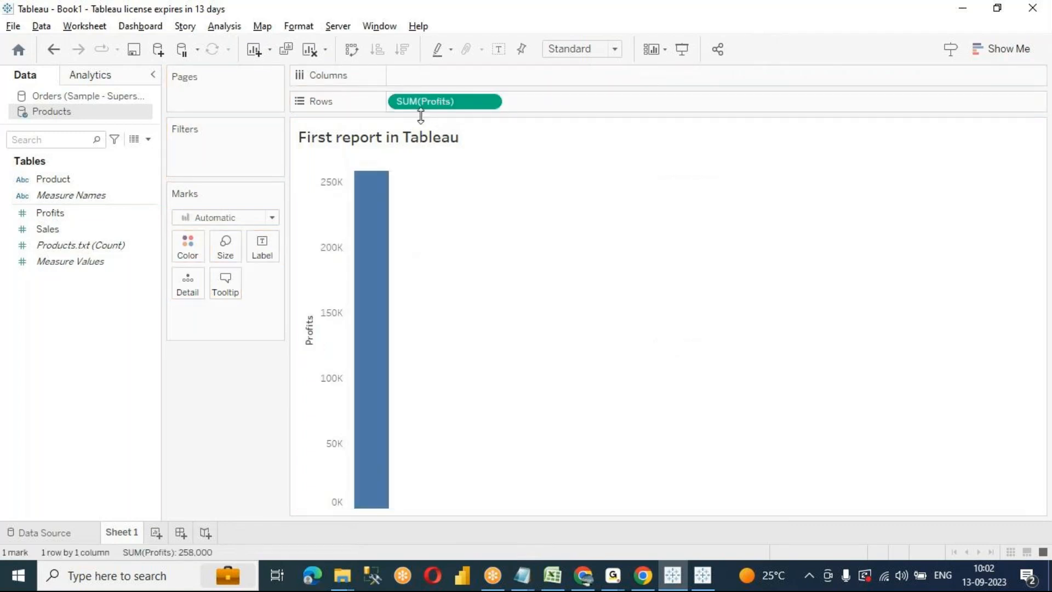
mouse_move(371, 192)
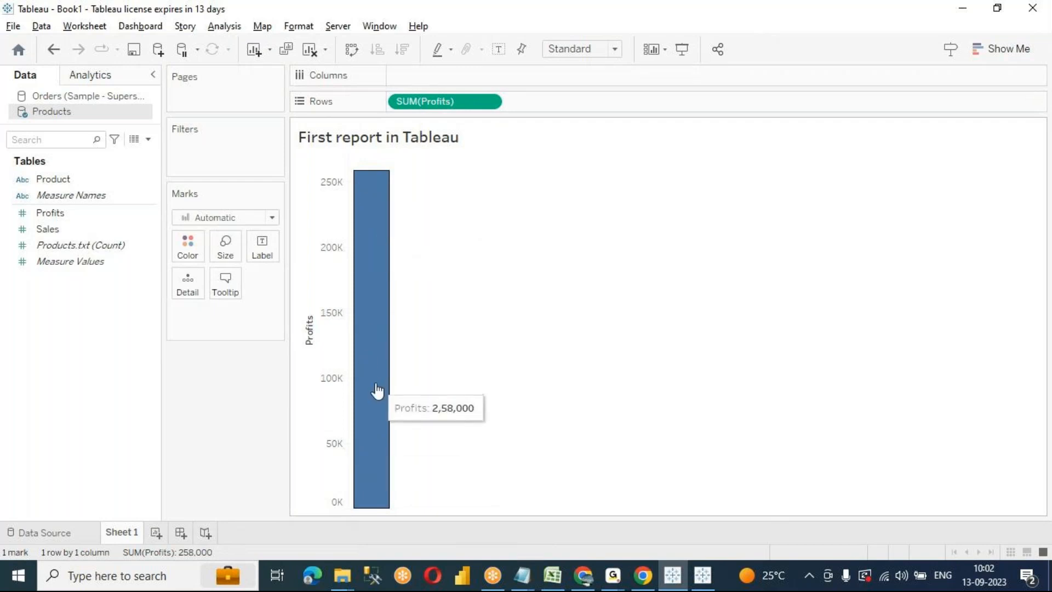
mouse_move(369, 222)
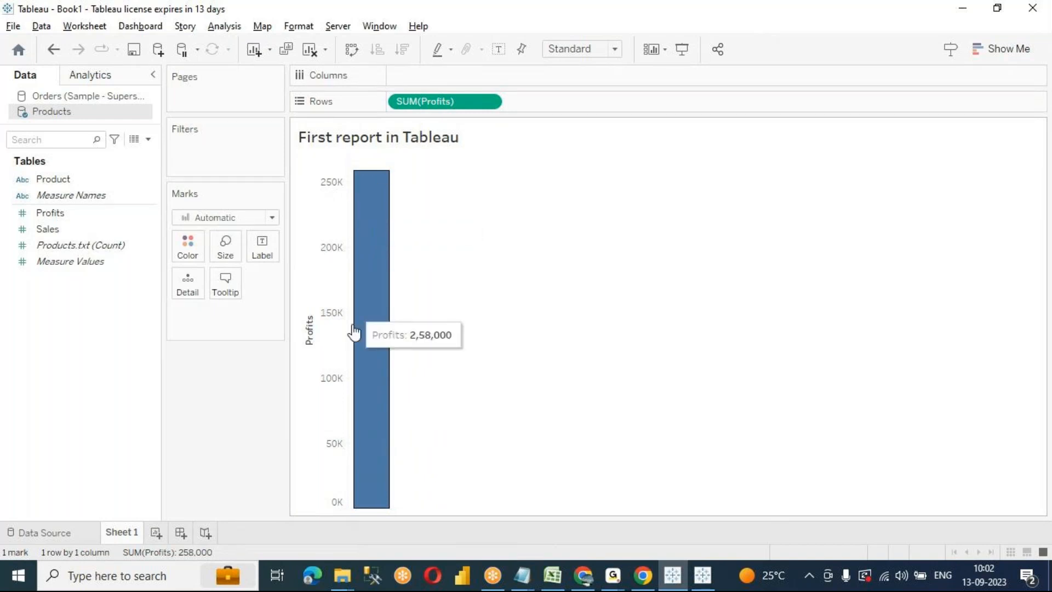
mouse_move(360, 253)
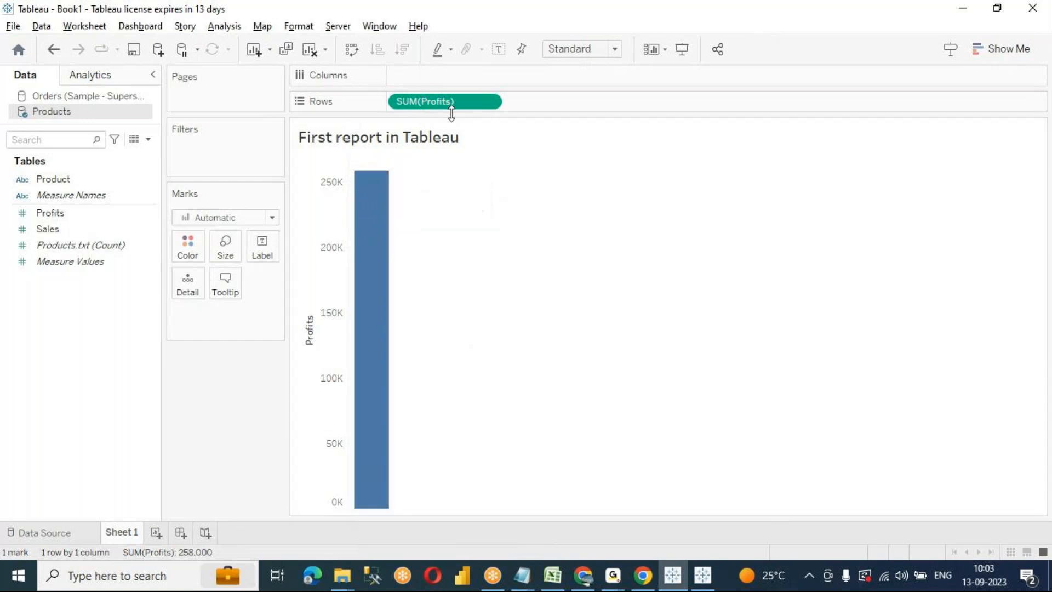
Show the mark labels on the vertical Profits bar and hide them again
left_click(499, 56)
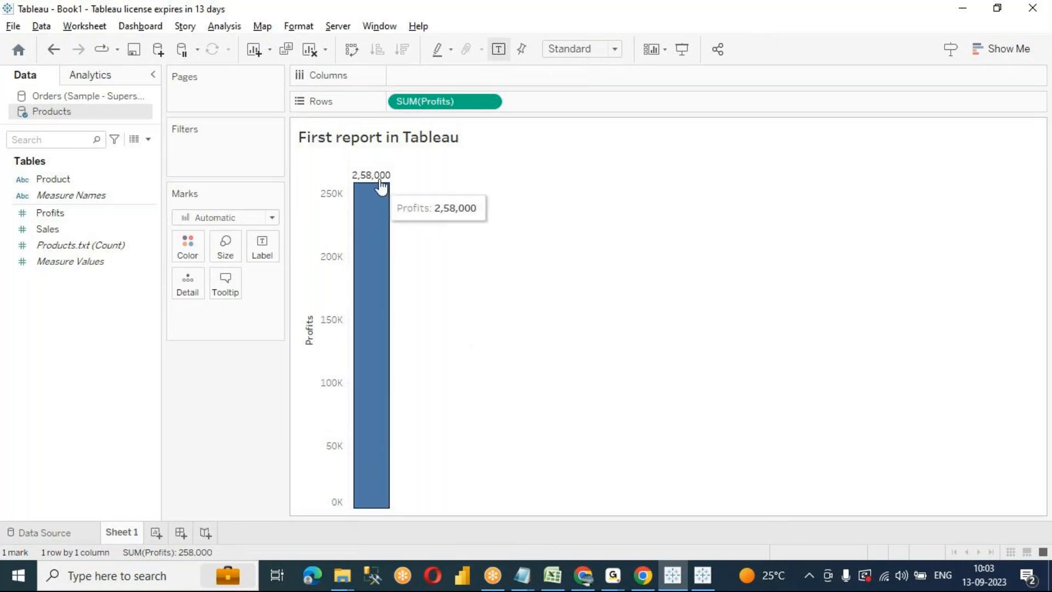
left_click(504, 52)
left_click(505, 52)
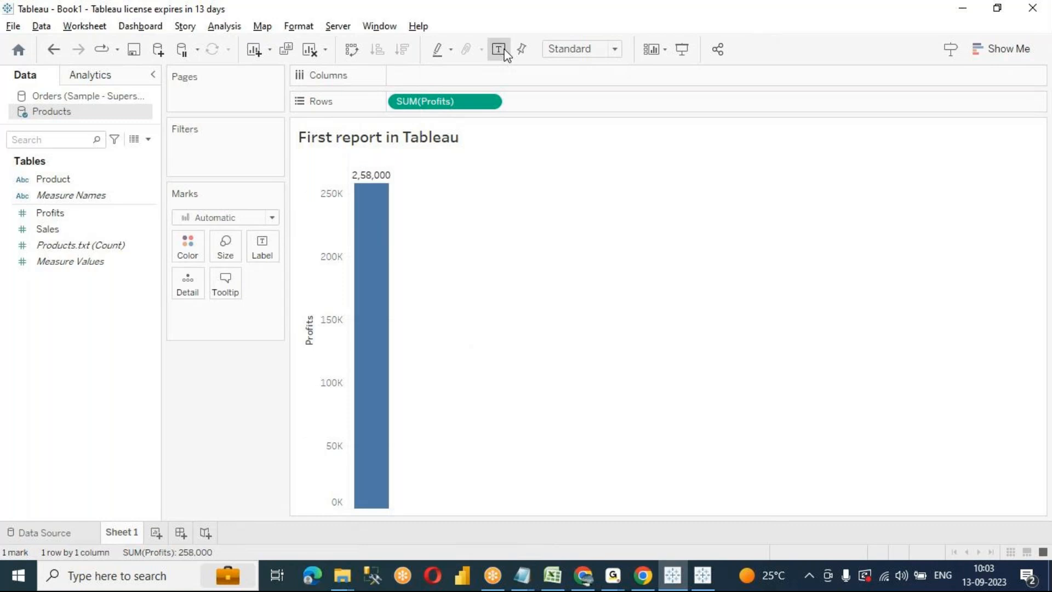
left_click(505, 52)
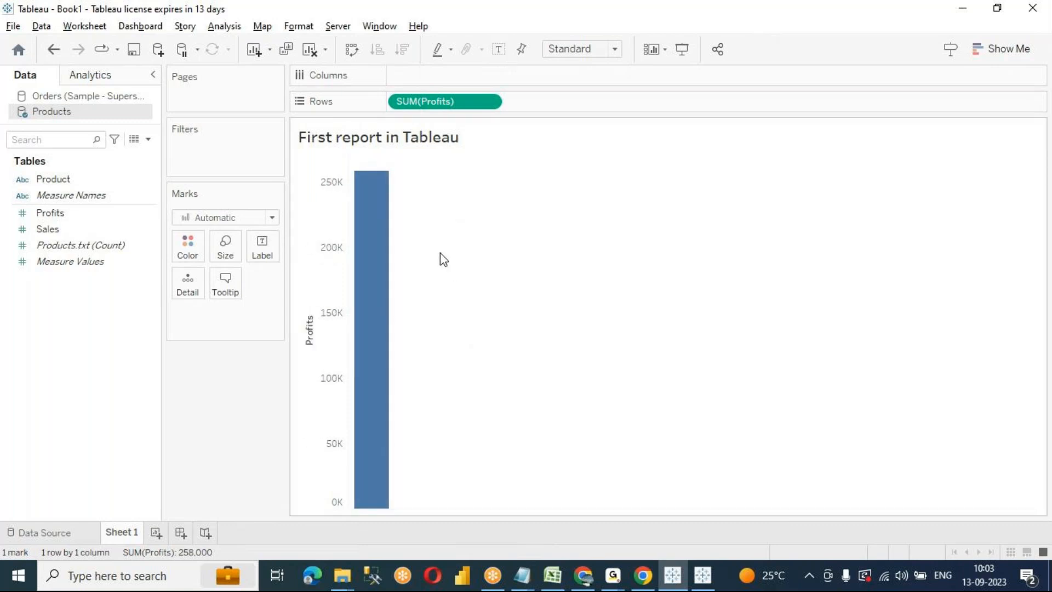
Enable "Show mark labels" in the label settings of the Marks card for the Profits bar
left_click(257, 252)
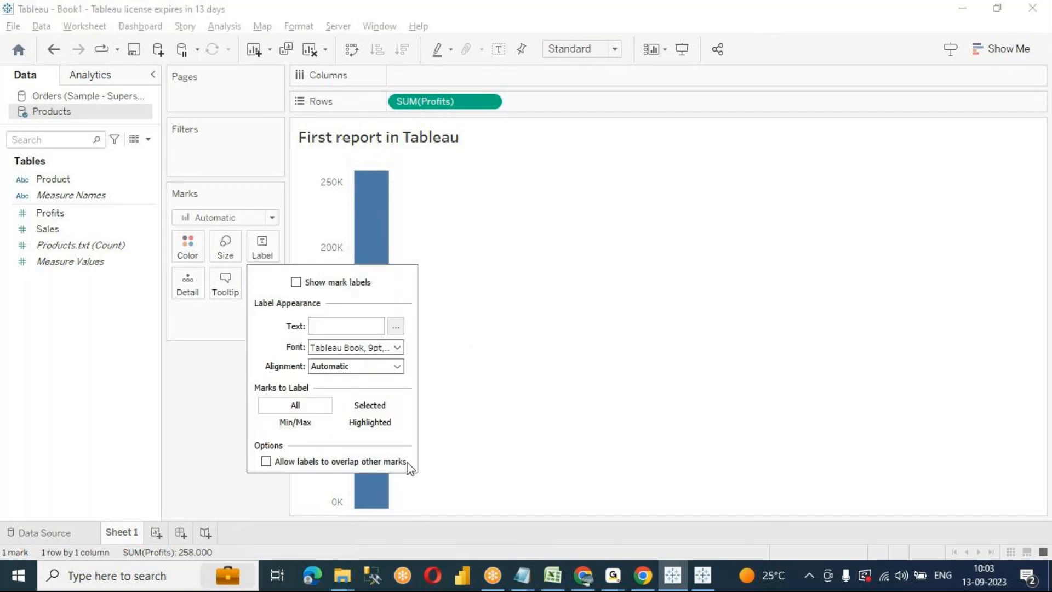
left_click(296, 282)
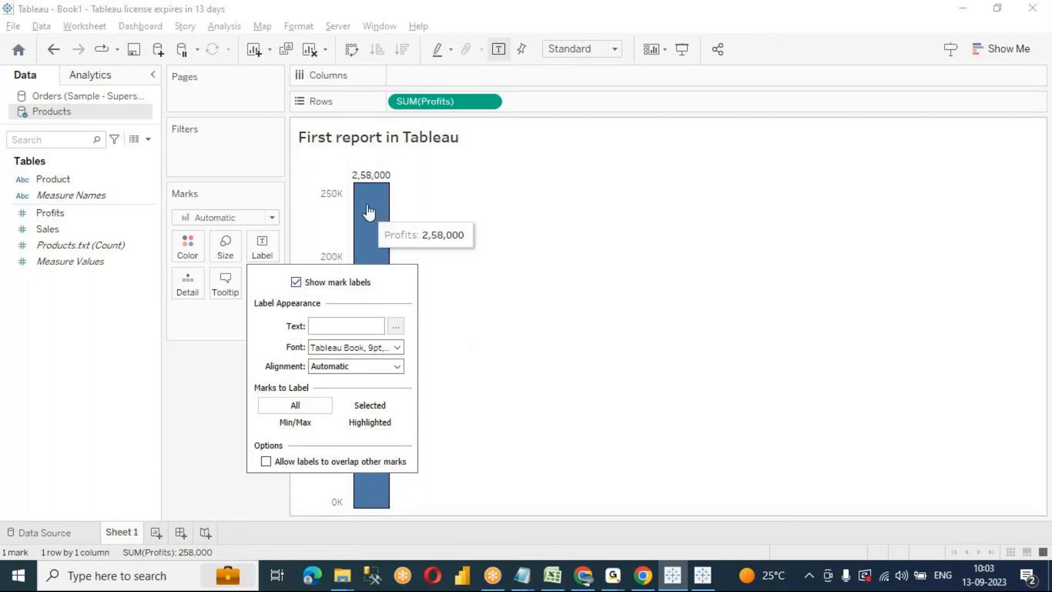
left_click(296, 282)
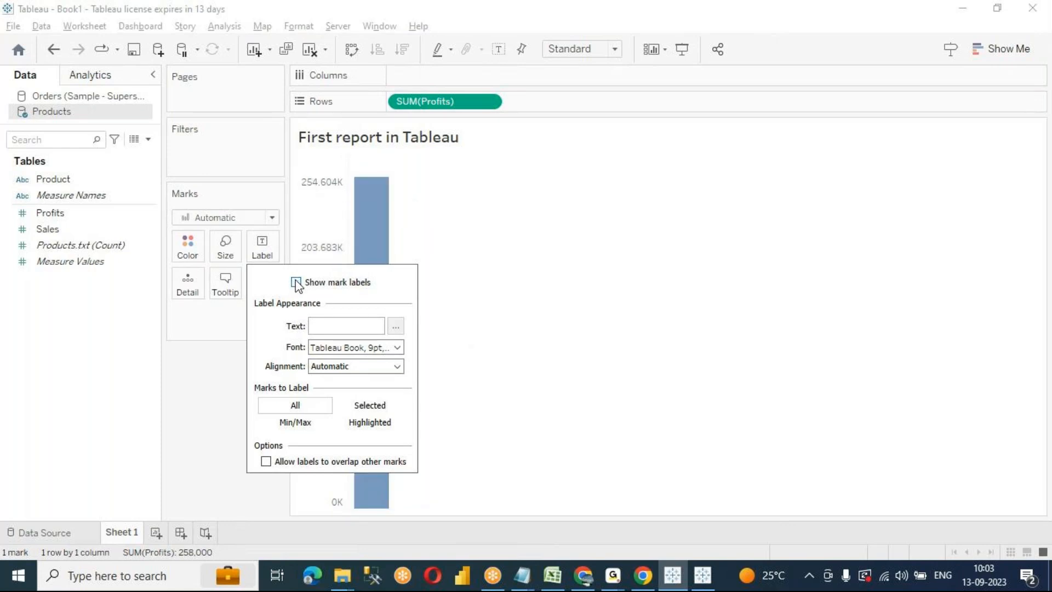
left_click(296, 282)
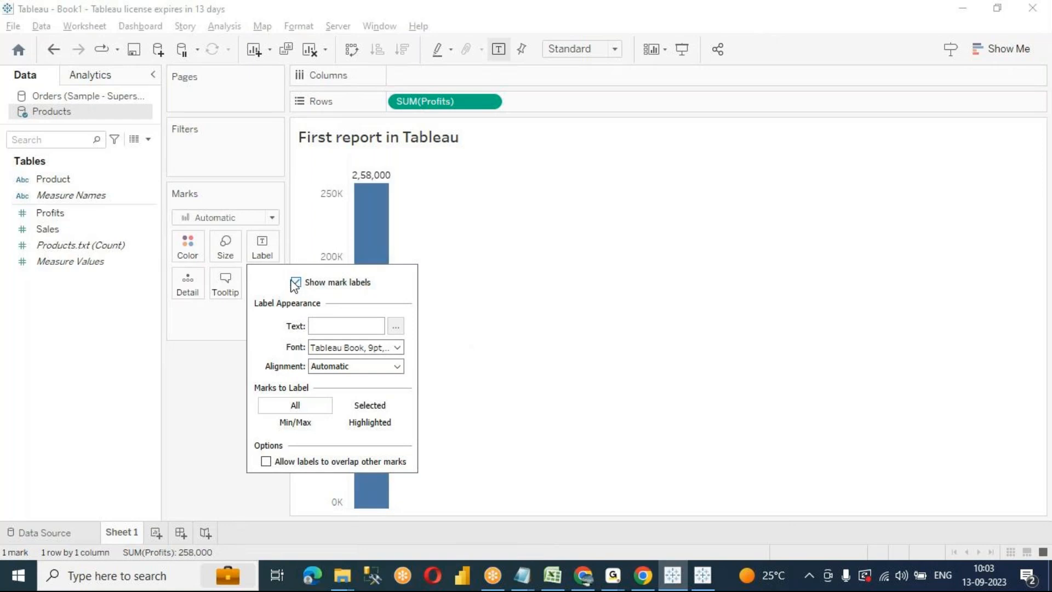
left_click(205, 356)
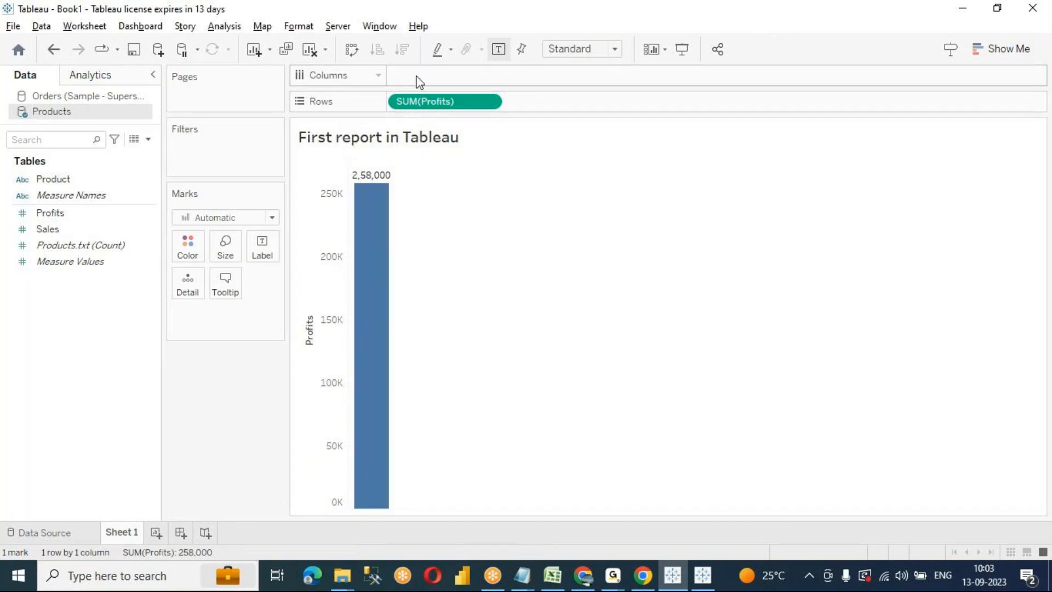
Move SUM(Profits) from Rows to Columns to make the bar horizontal and inspect its extent along the axis
left_click_drag(424, 102, 430, 80)
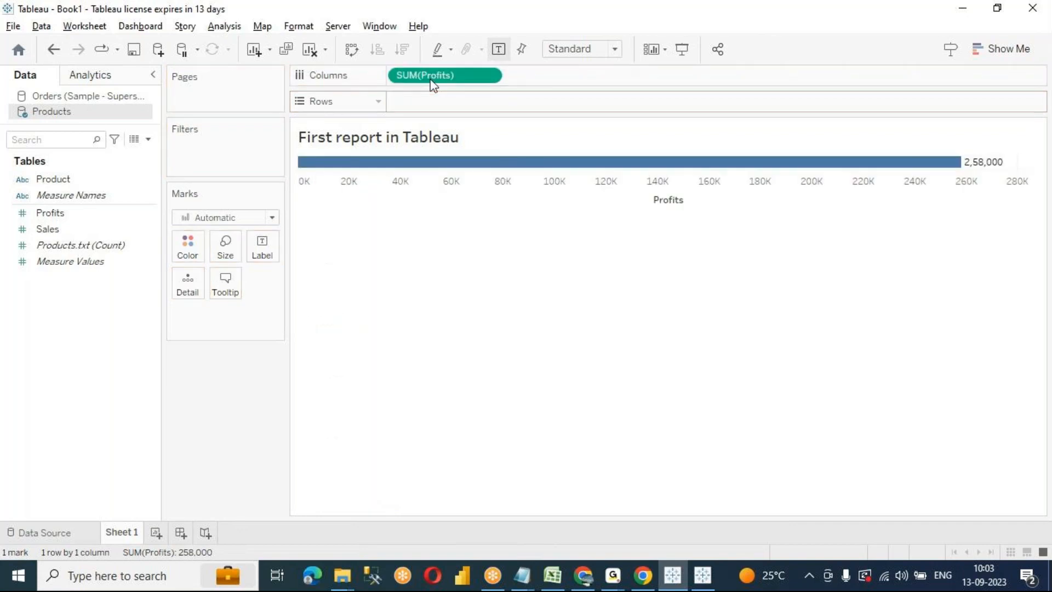
mouse_move(301, 171)
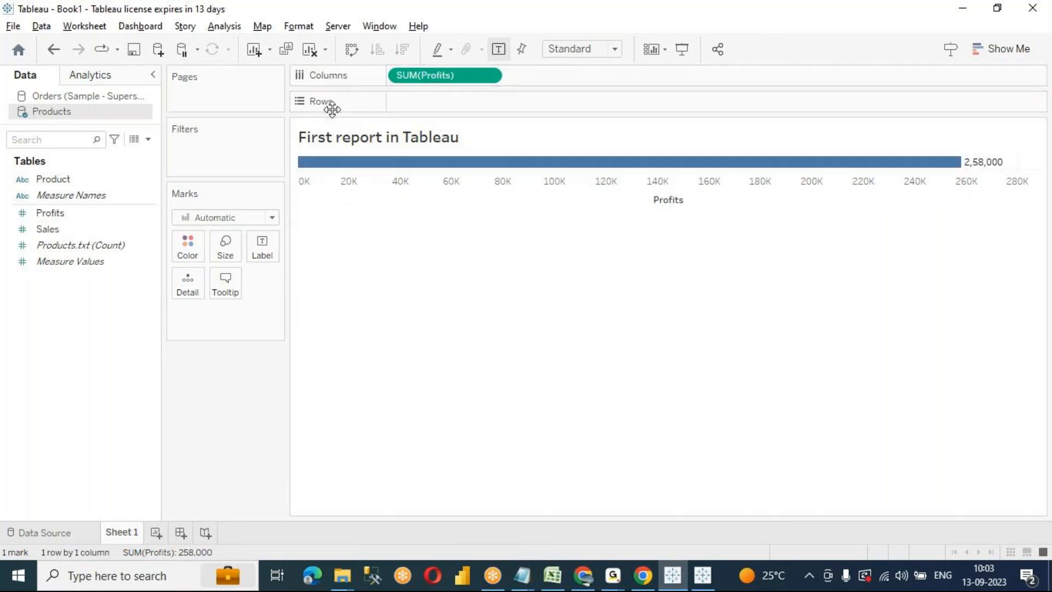
mouse_move(959, 175)
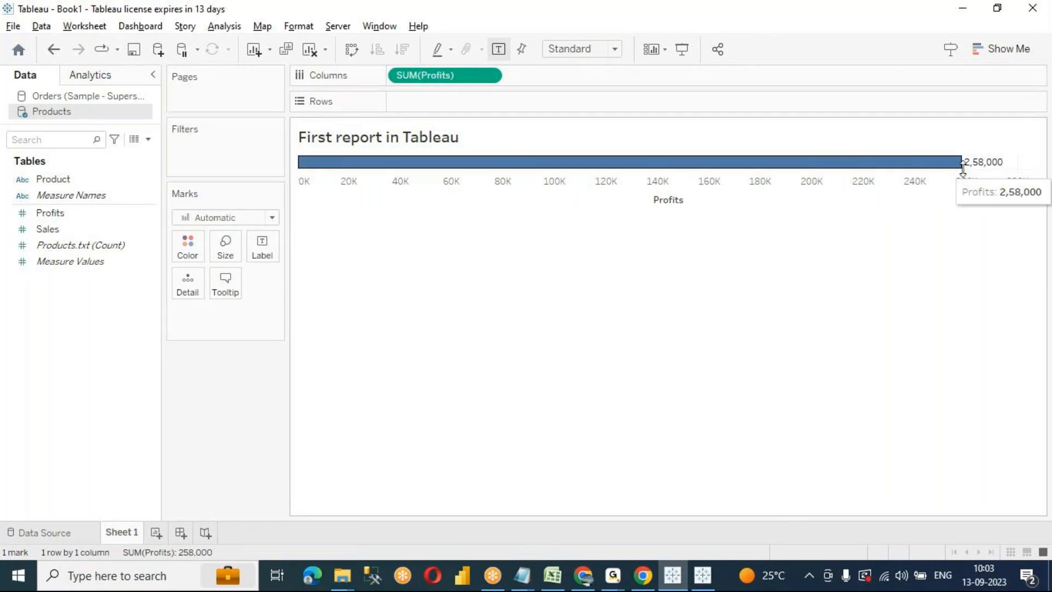
Move SUM(Profits) back to Rows for a vertical bar, then remove the field from the view
left_click_drag(401, 77, 406, 103)
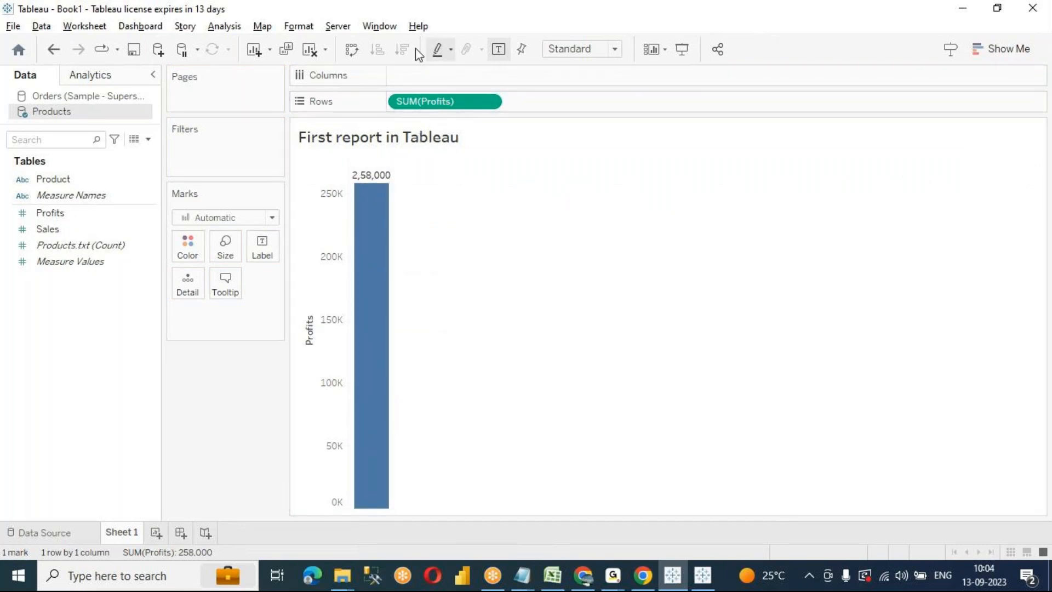
left_click(489, 103)
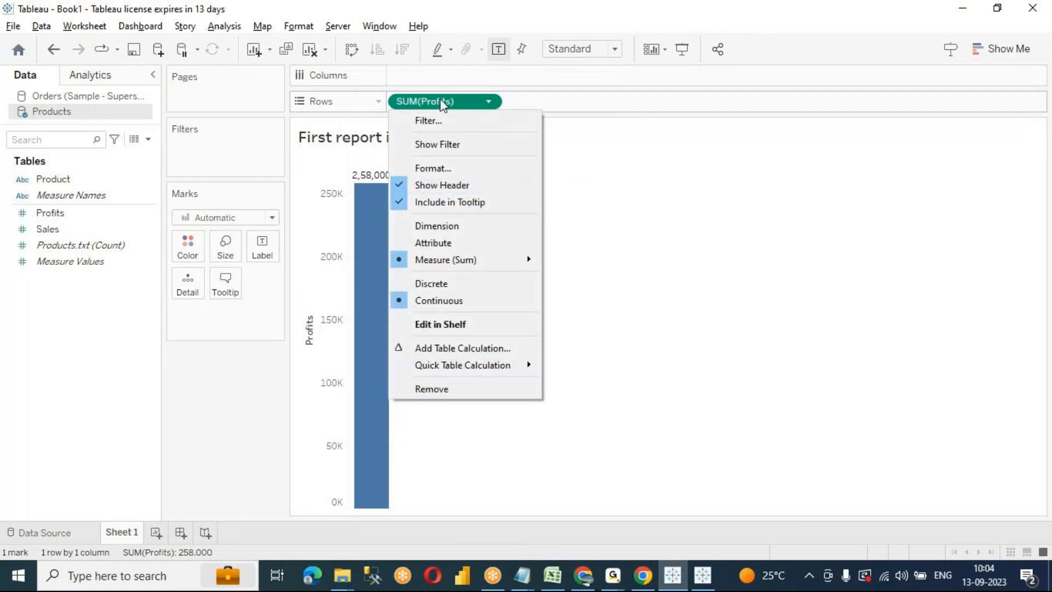
left_click_drag(439, 103, 225, 404)
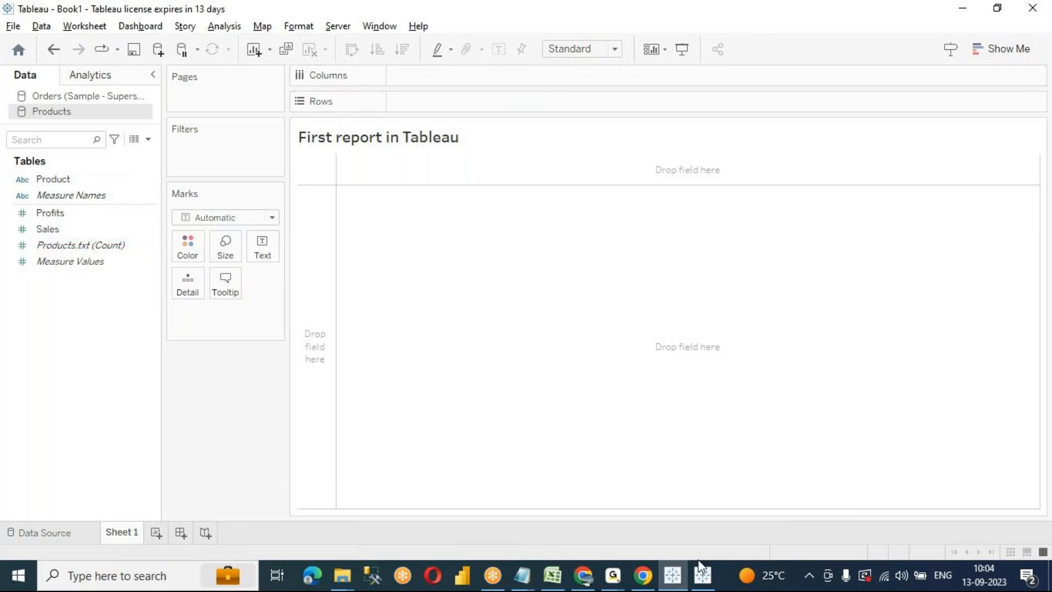
Examine the product names in the Products.txt source file and return to the worksheet
mouse_move(531, 573)
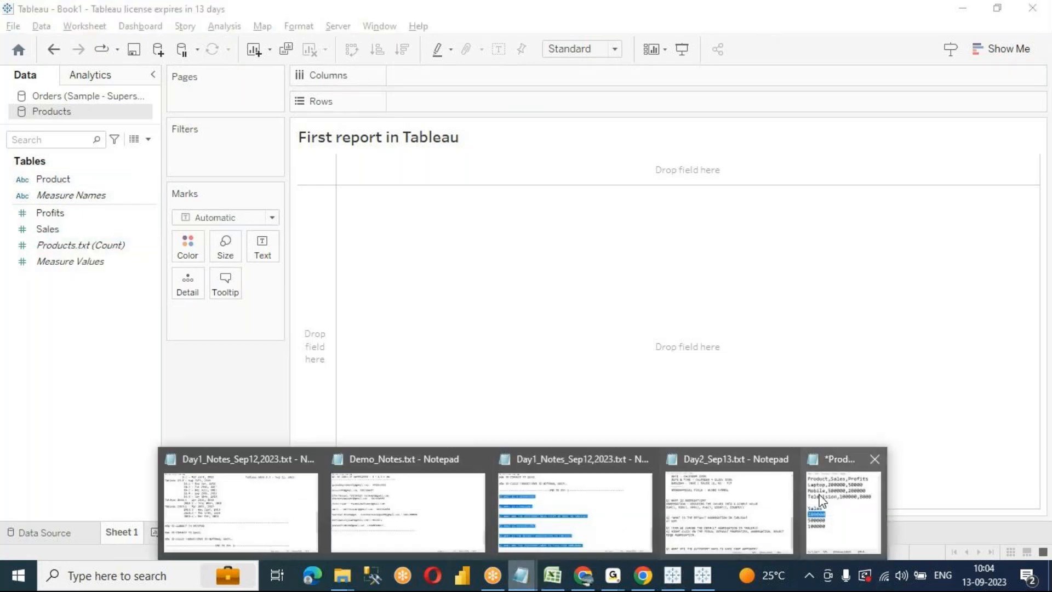
left_click(847, 507)
left_click_drag(775, 182, 828, 182)
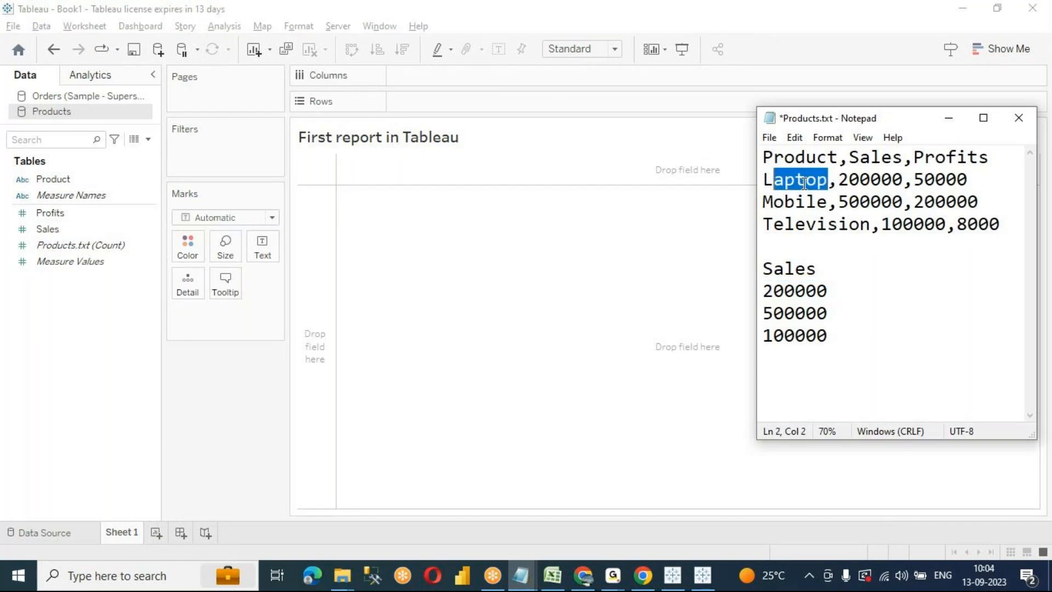
left_click(817, 204)
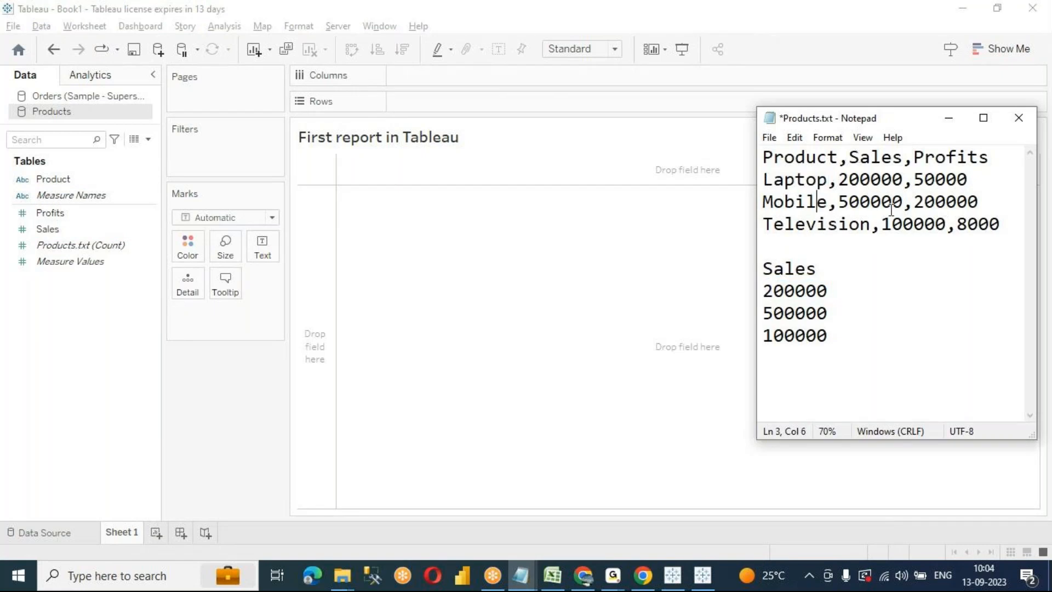
left_click(252, 409)
Add the Product field to the view and place it on Rows to list the products
left_click(88, 247)
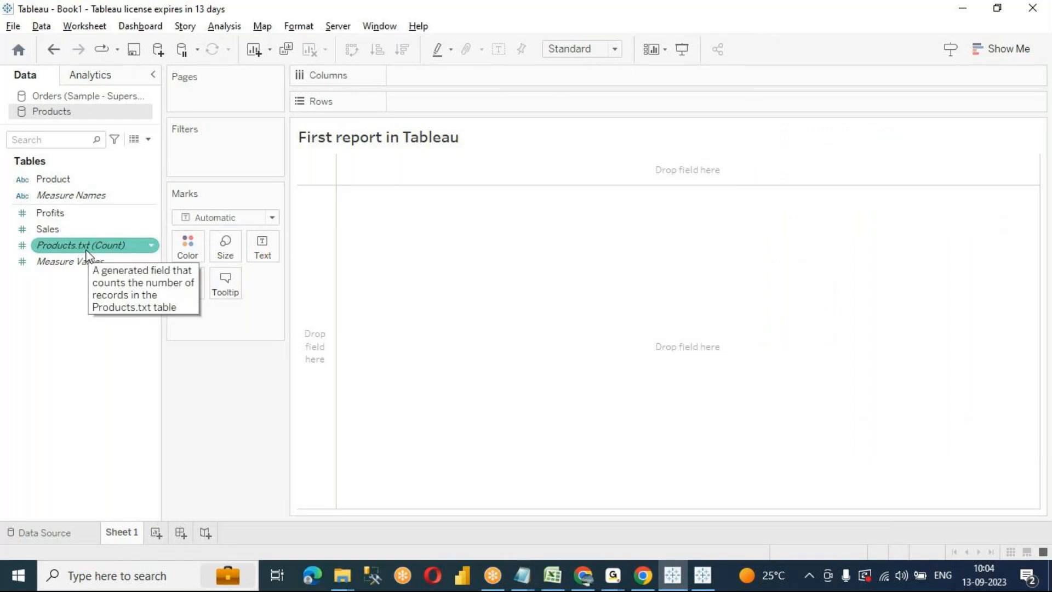
left_click(55, 181)
left_click_drag(60, 182, 423, 84)
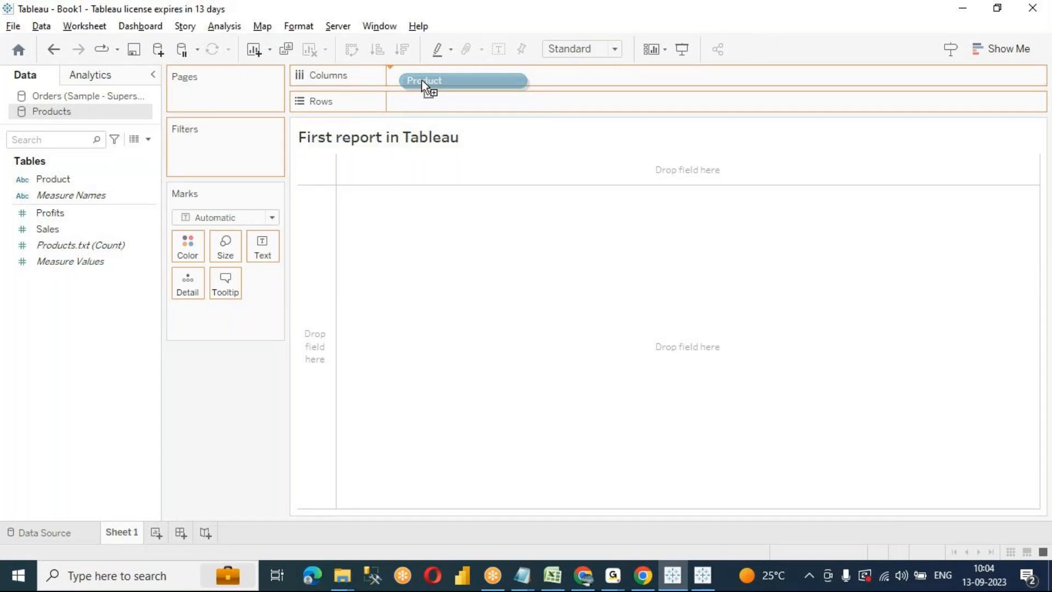
left_click_drag(423, 80, 418, 102)
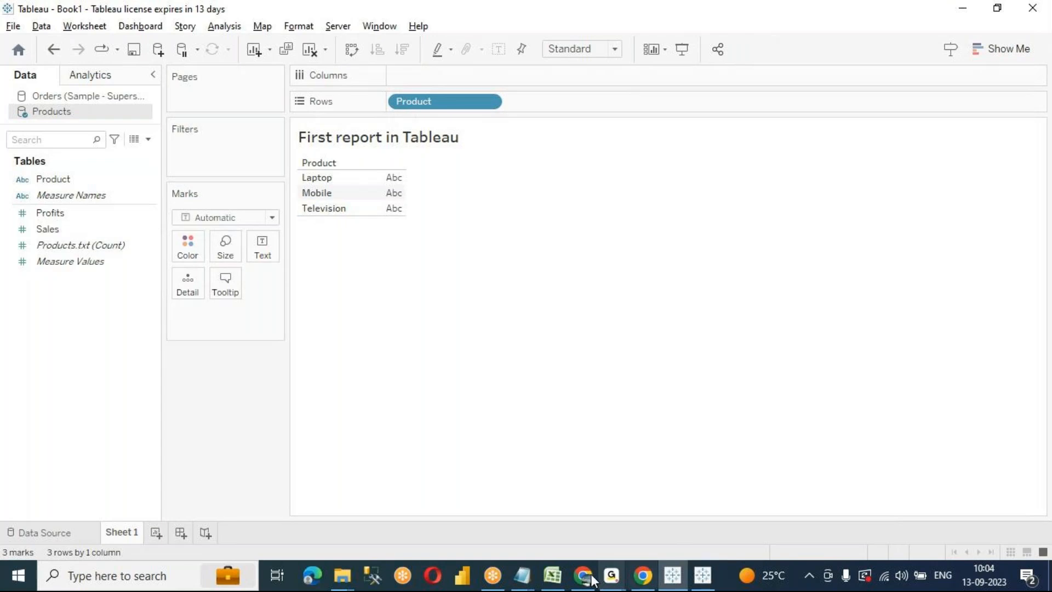
Review the sales values per product in Products.txt and place Sales on Columns to chart it by Product
left_click(522, 576)
left_click(789, 496)
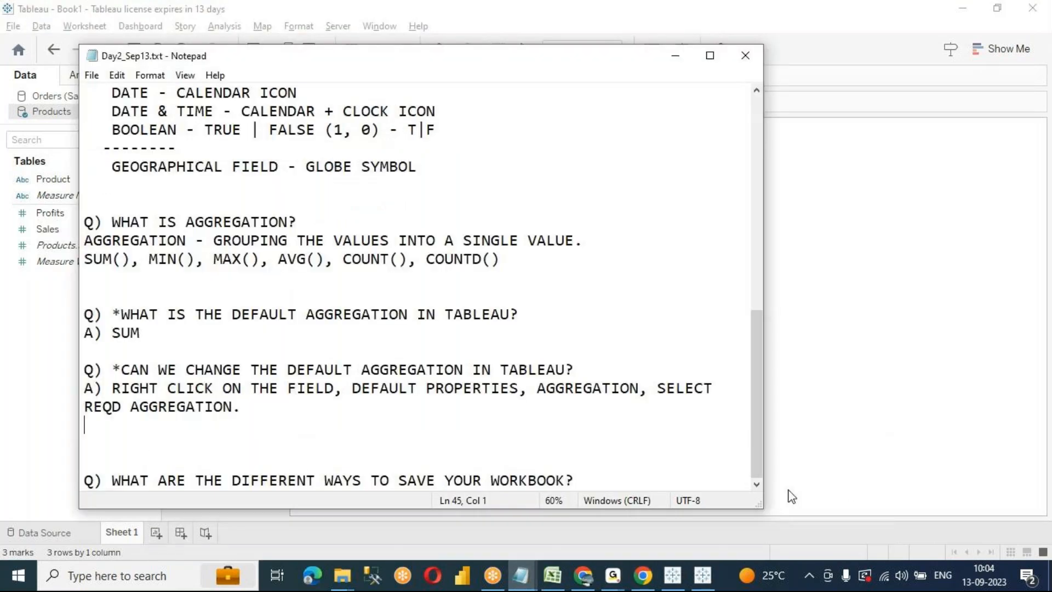
left_click(695, 48)
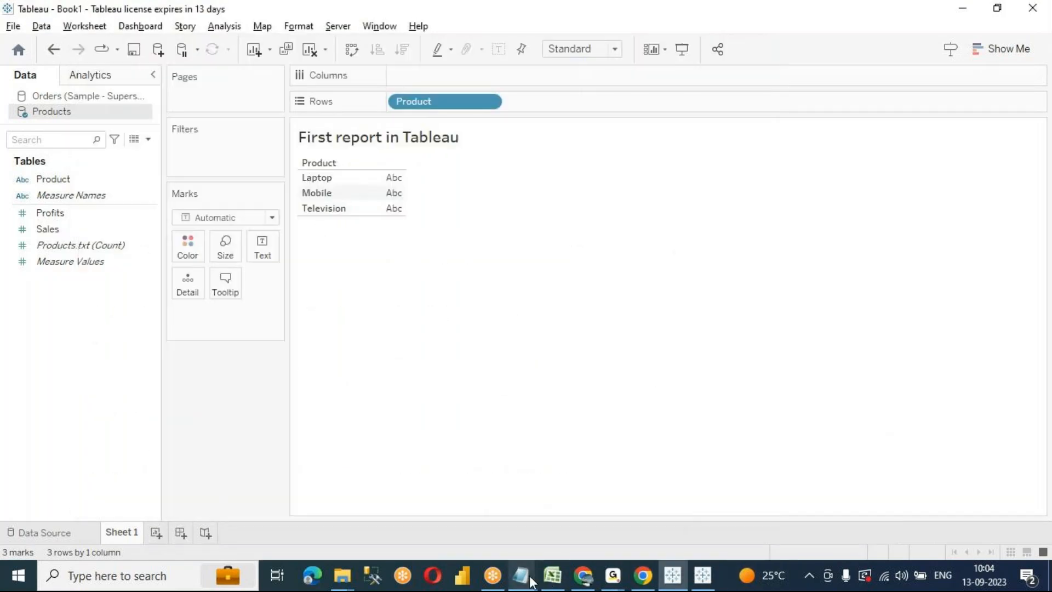
left_click(522, 576)
left_click(844, 510)
left_click_drag(835, 179, 967, 179)
left_click(832, 211)
left_click_drag(831, 211, 823, 224)
left_click(589, 315)
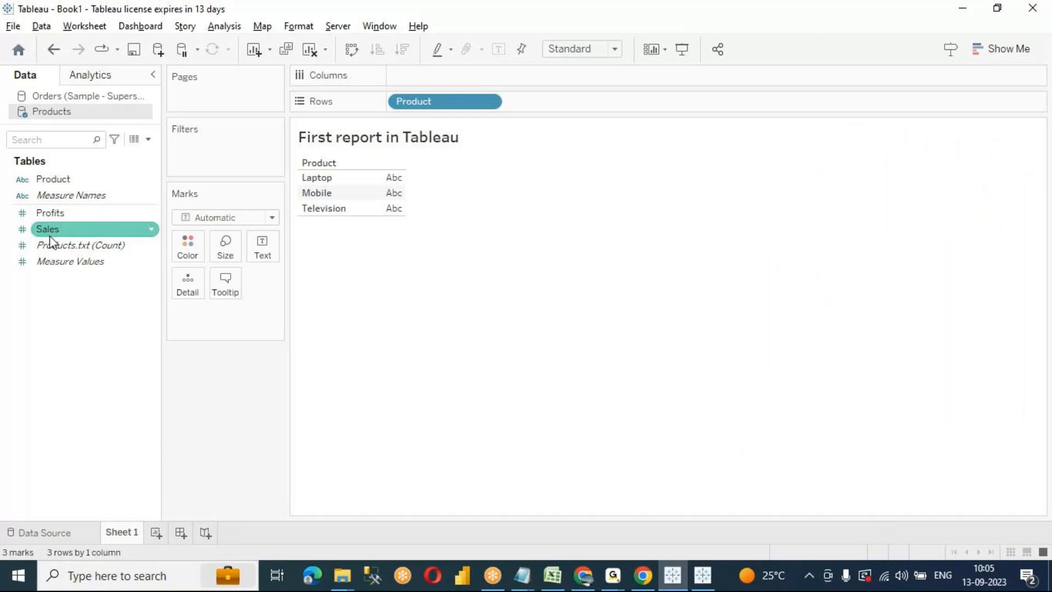
left_click_drag(52, 231, 421, 75)
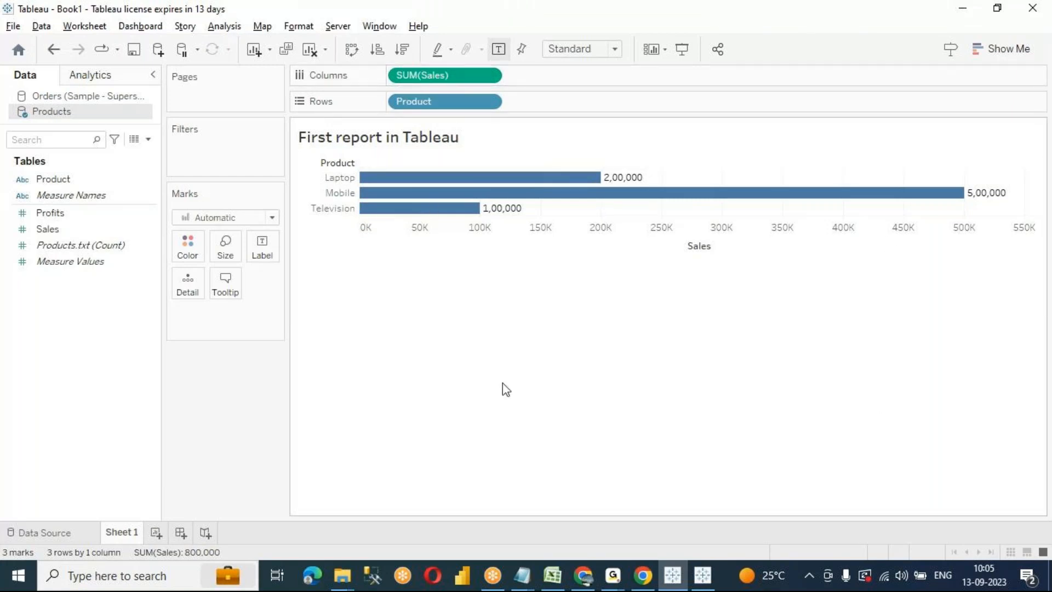
Fit the Sales chart to Entire View and sort the products in descending order of Sales
left_click(584, 48)
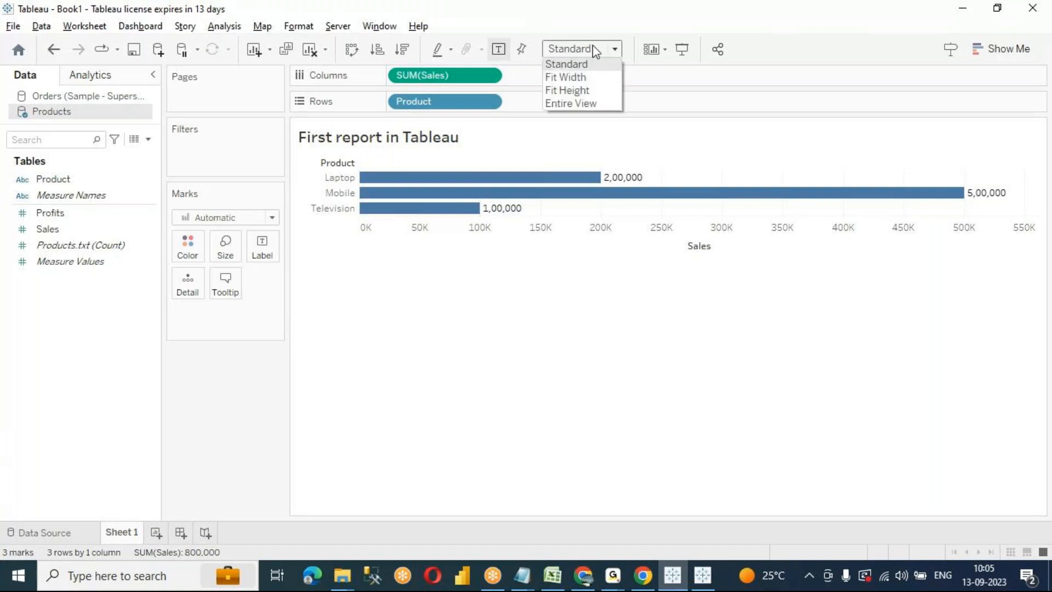
left_click(594, 50)
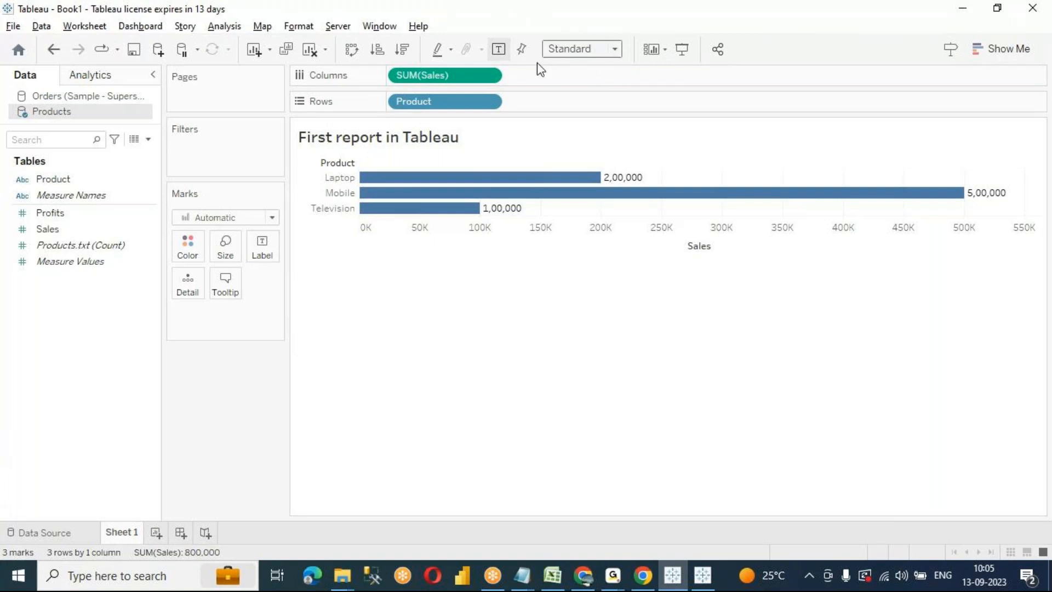
left_click(592, 50)
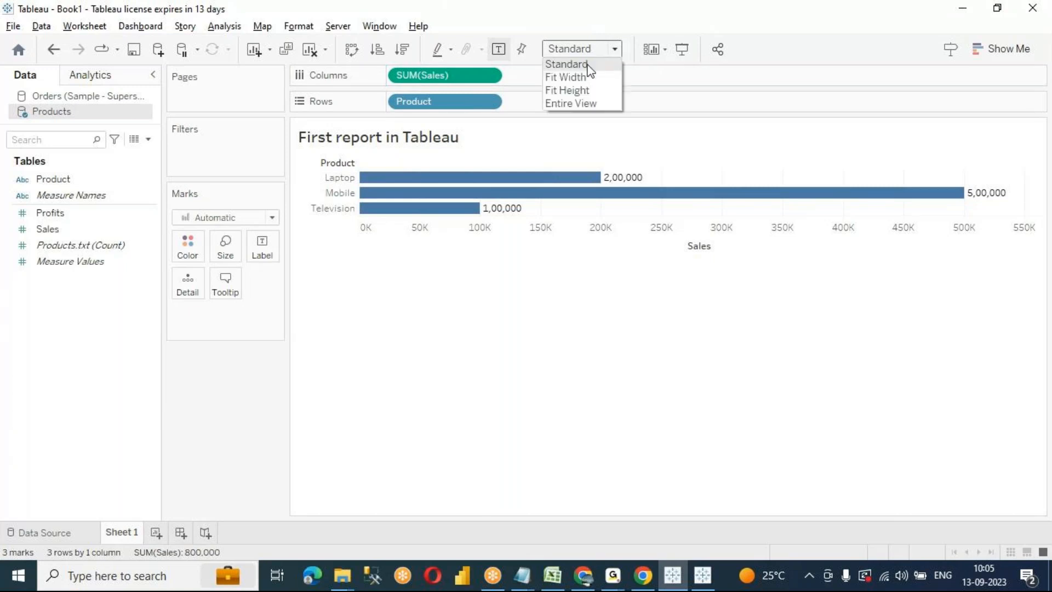
left_click(571, 103)
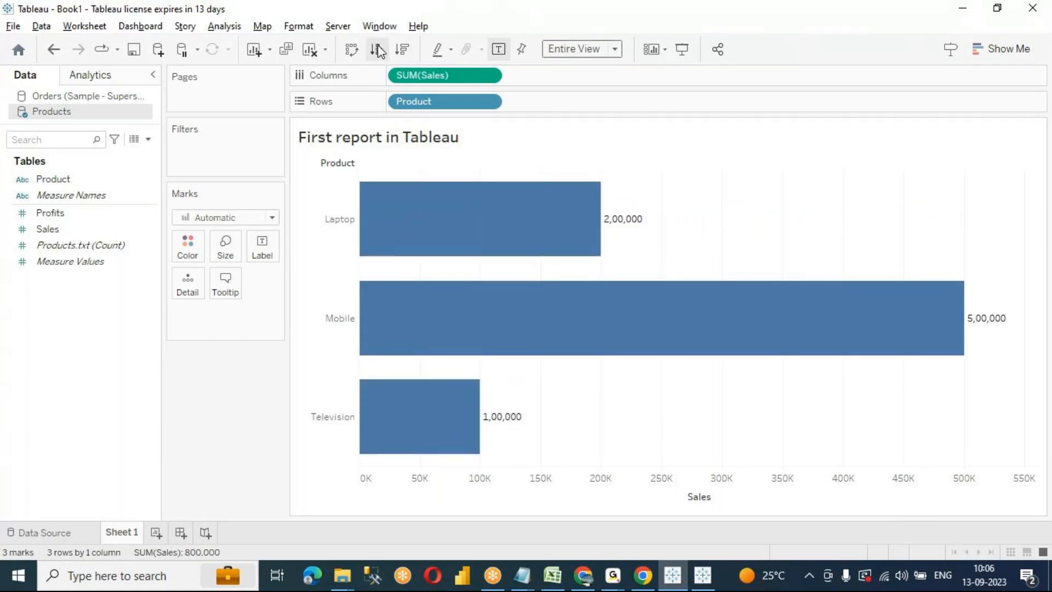
left_click(402, 51)
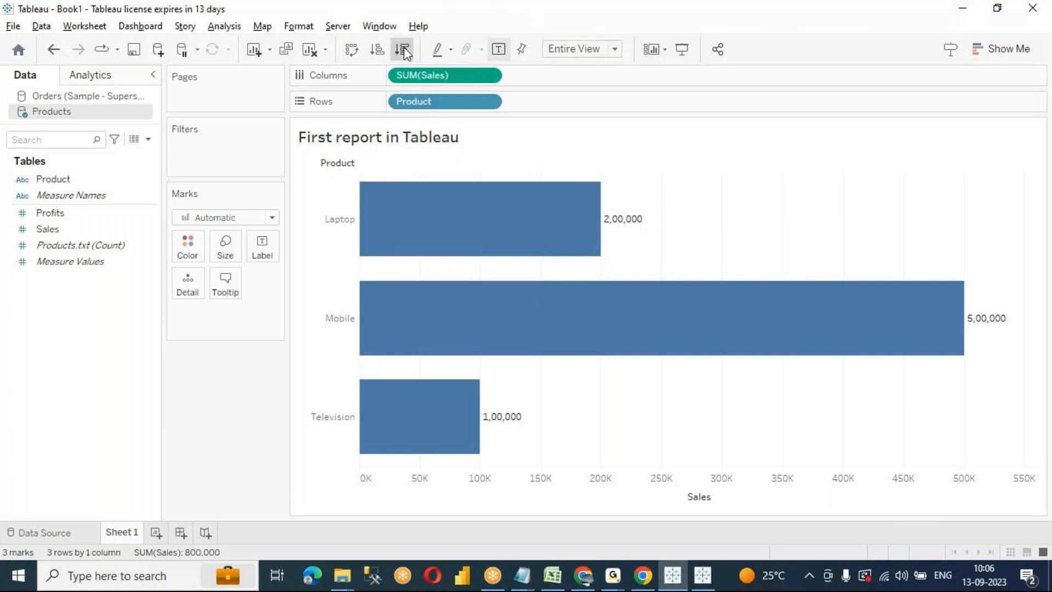
mouse_move(501, 426)
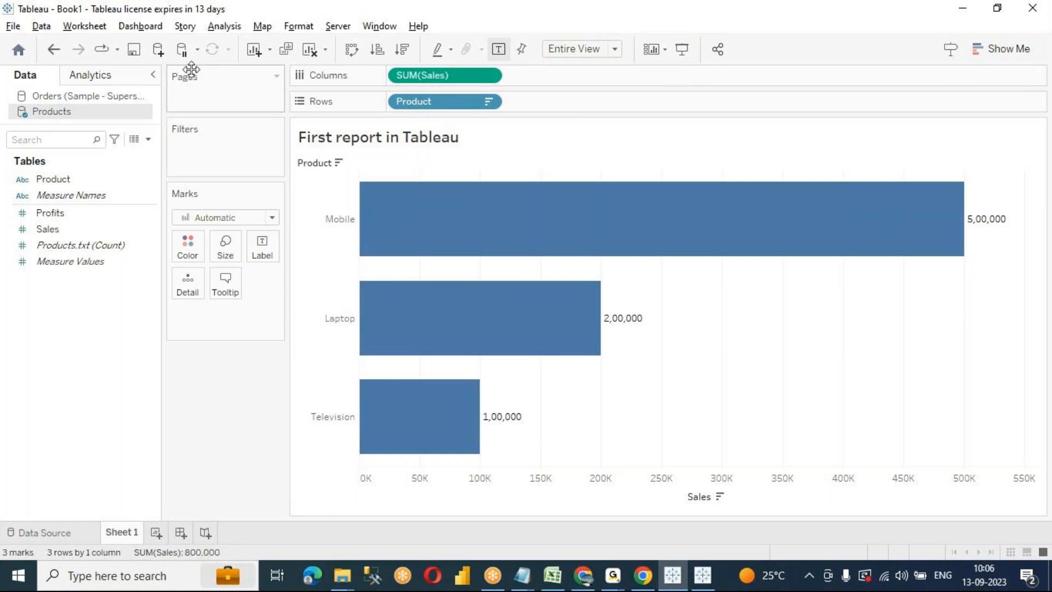
Create a new worksheet and set its title to "Product wise Profits" in bold
left_click(83, 27)
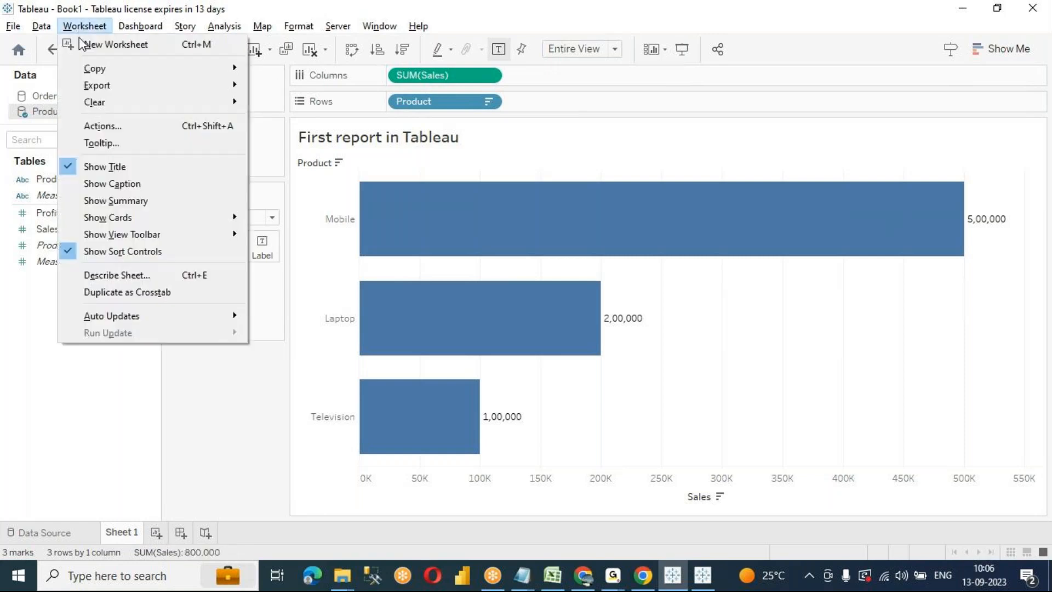
left_click(123, 44)
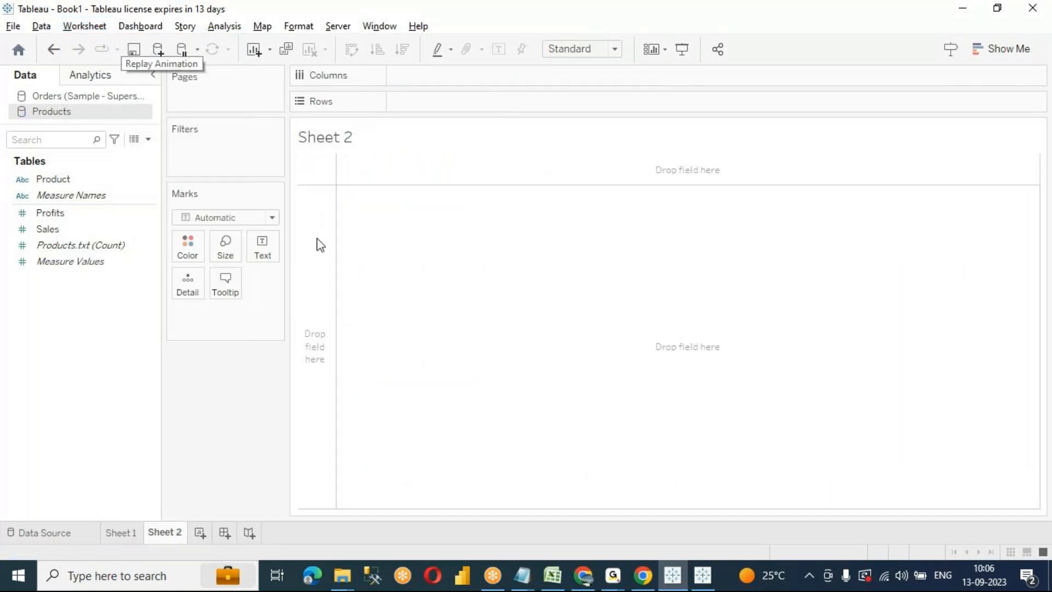
double_click(353, 139)
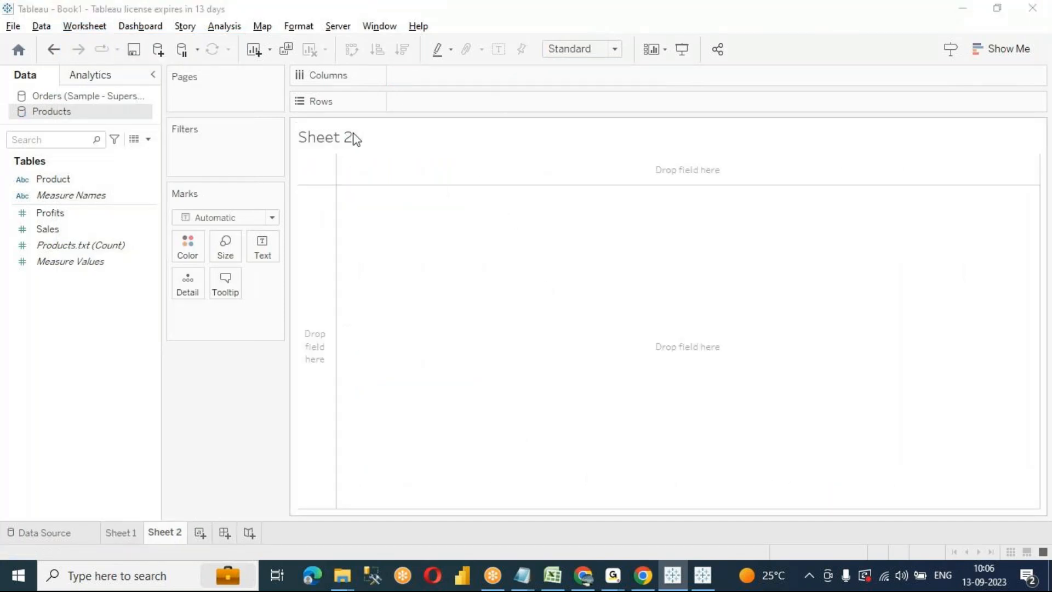
key("ctrl+a")
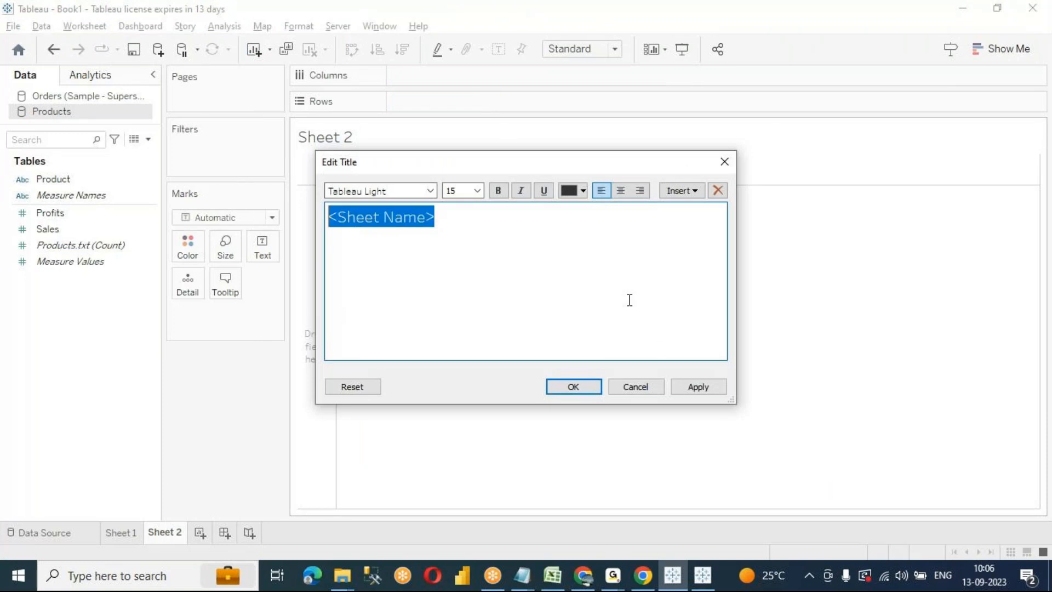
type("pRODU")
key("BackSpace")
key("BackSpace")
key("BackSpace")
key("BackSpace")
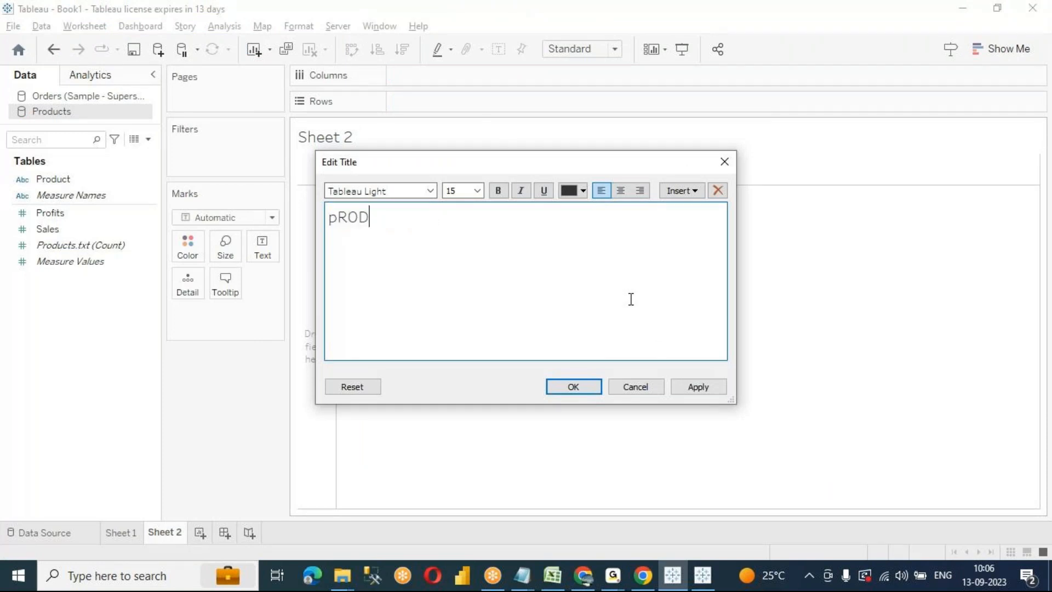
type("roduct wise Profits")
key("ctrl+a")
key("ctrl+b")
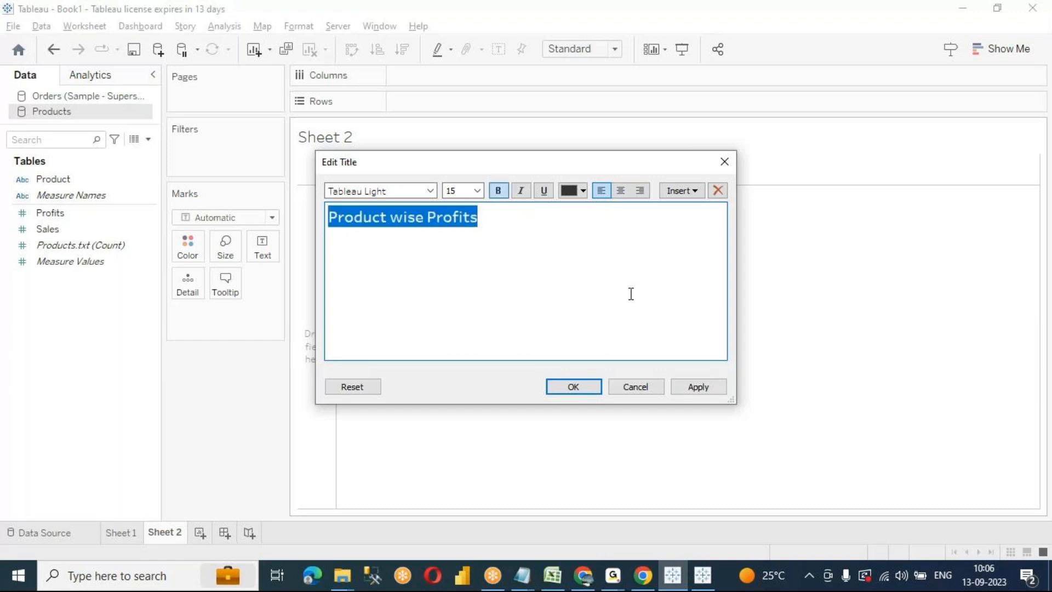
left_click(697, 387)
left_click(573, 387)
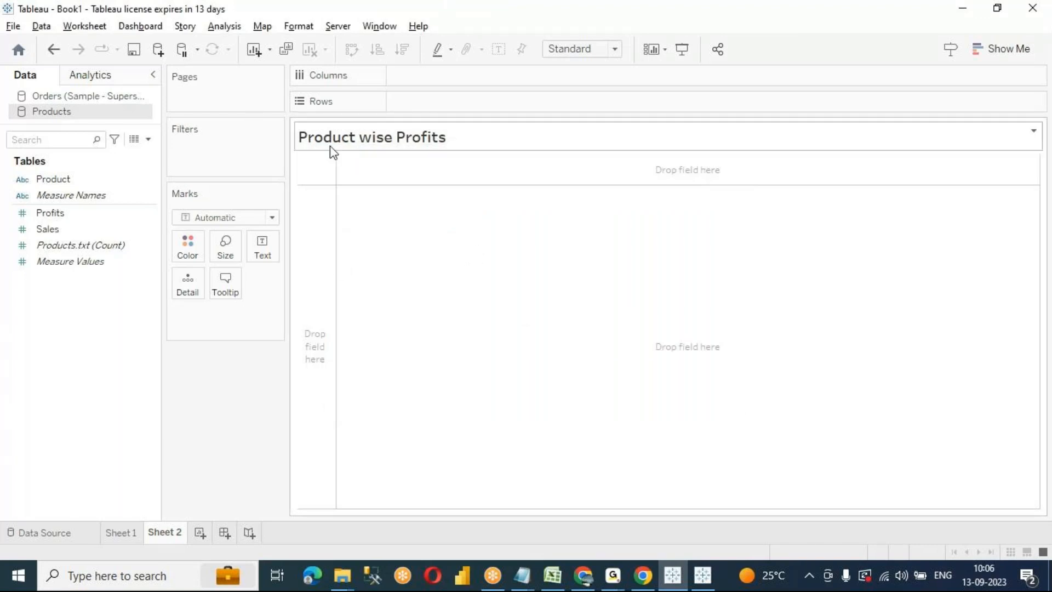
Place Product on Columns and Profits on Rows to build a vertical bar chart of profits by product
left_click(108, 179)
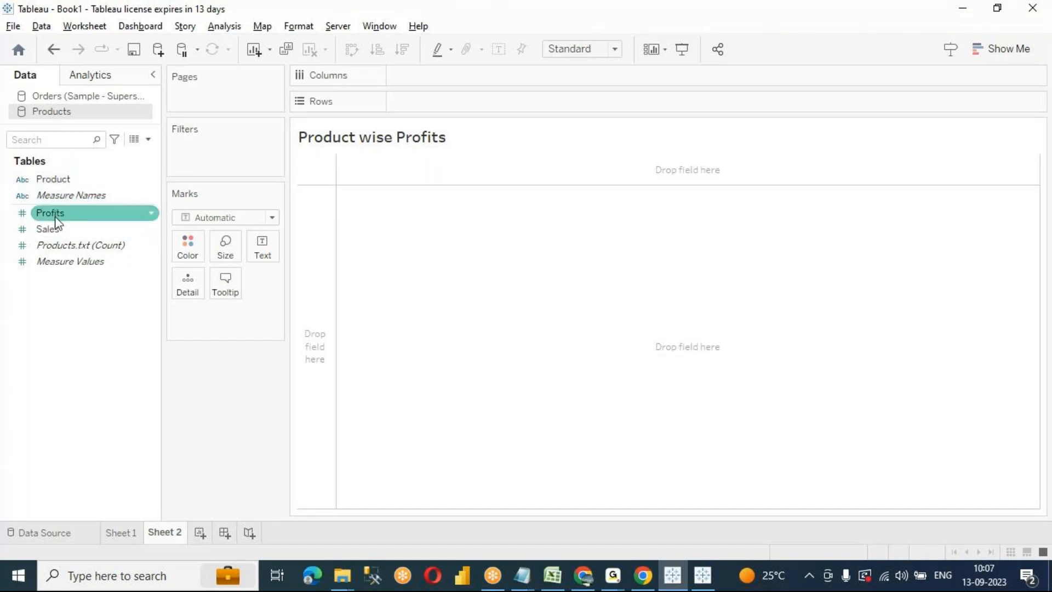
left_click(61, 179)
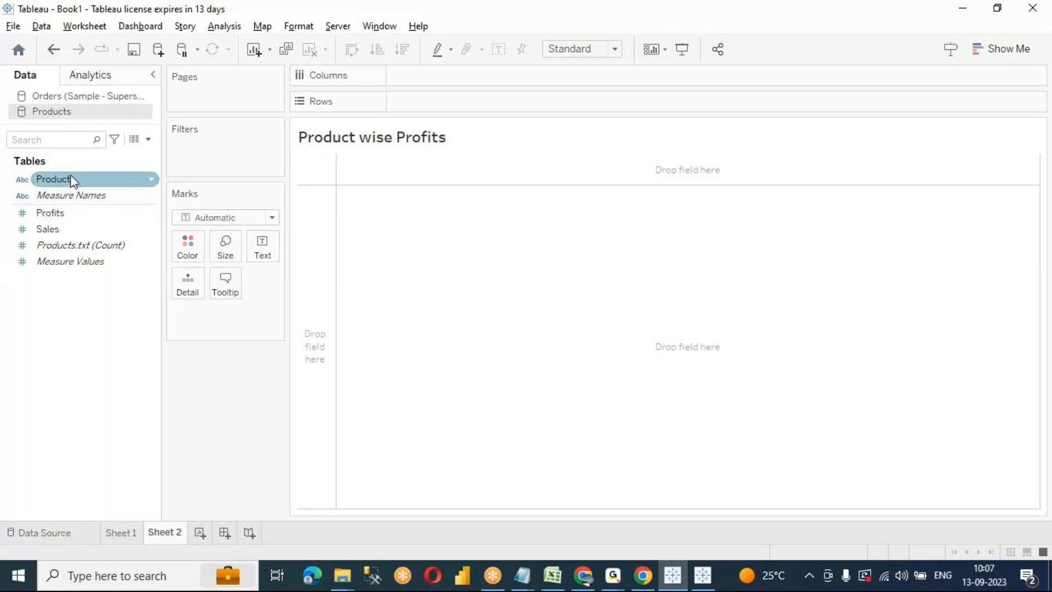
left_click(71, 195)
left_click_drag(56, 181, 434, 75)
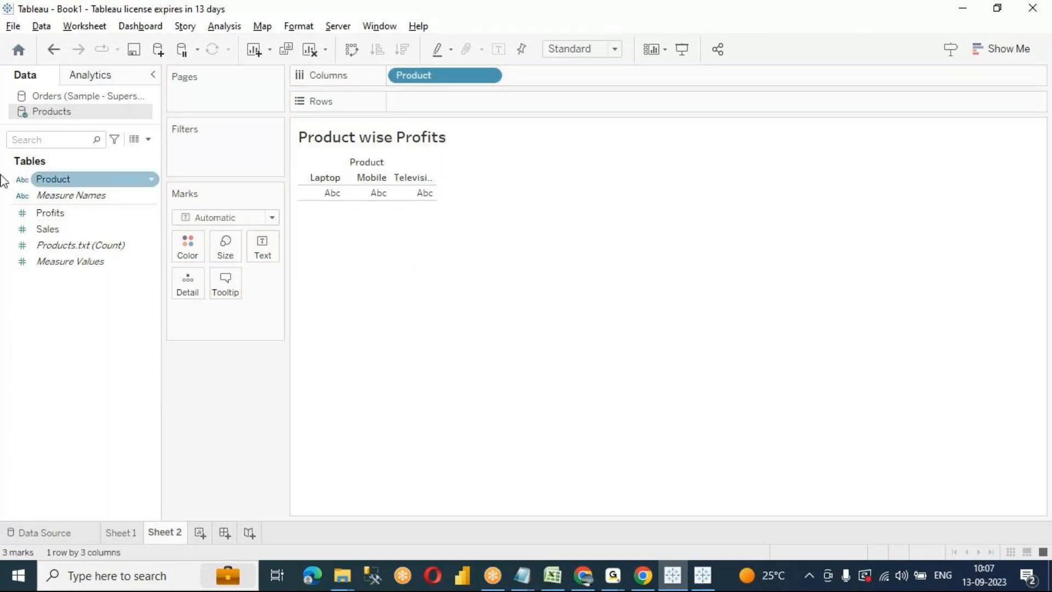
left_click_drag(55, 216, 468, 107)
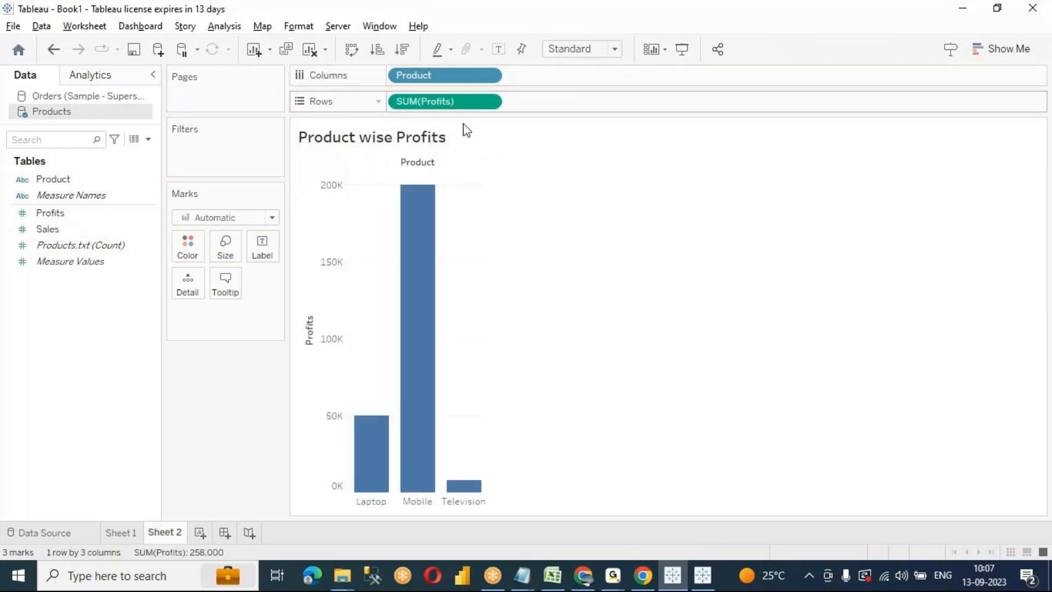
mouse_move(437, 441)
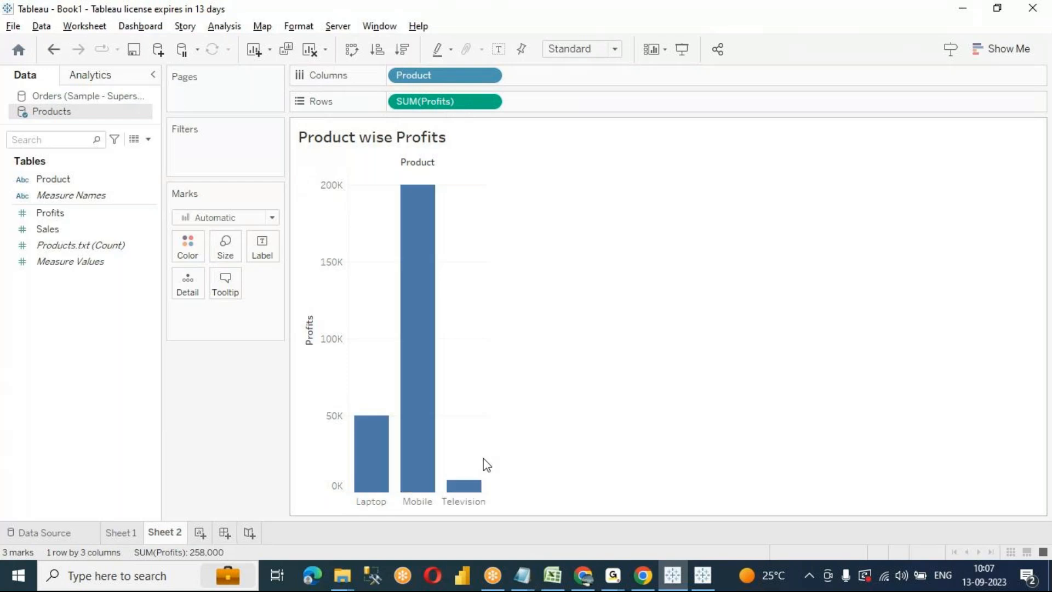
Compare with the horizontal Sales bars on Sheet 1, and widen the product columns of the Profits chart on Sheet 2
left_click(112, 536)
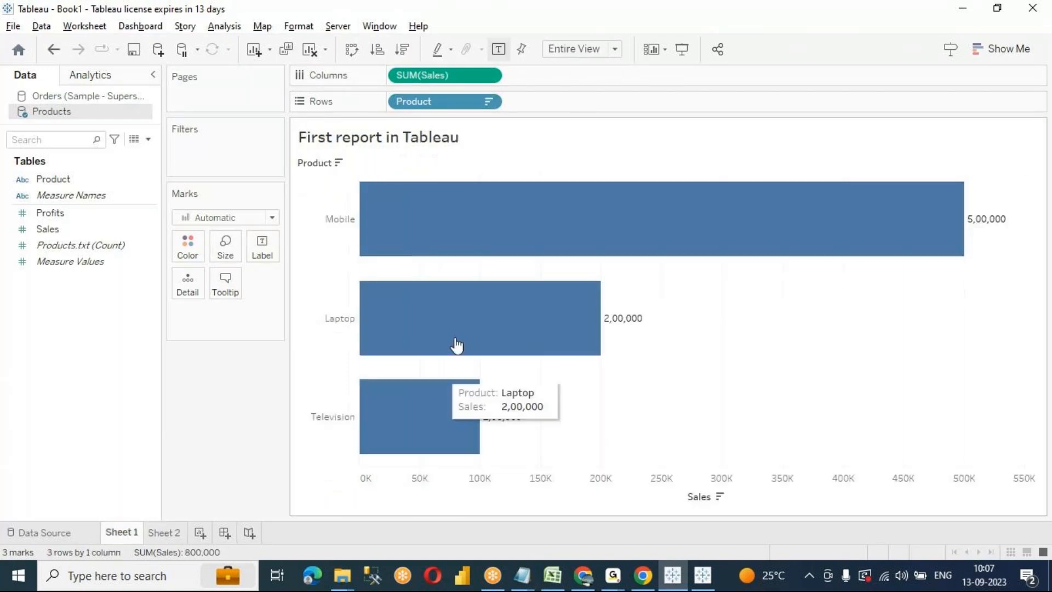
left_click(159, 538)
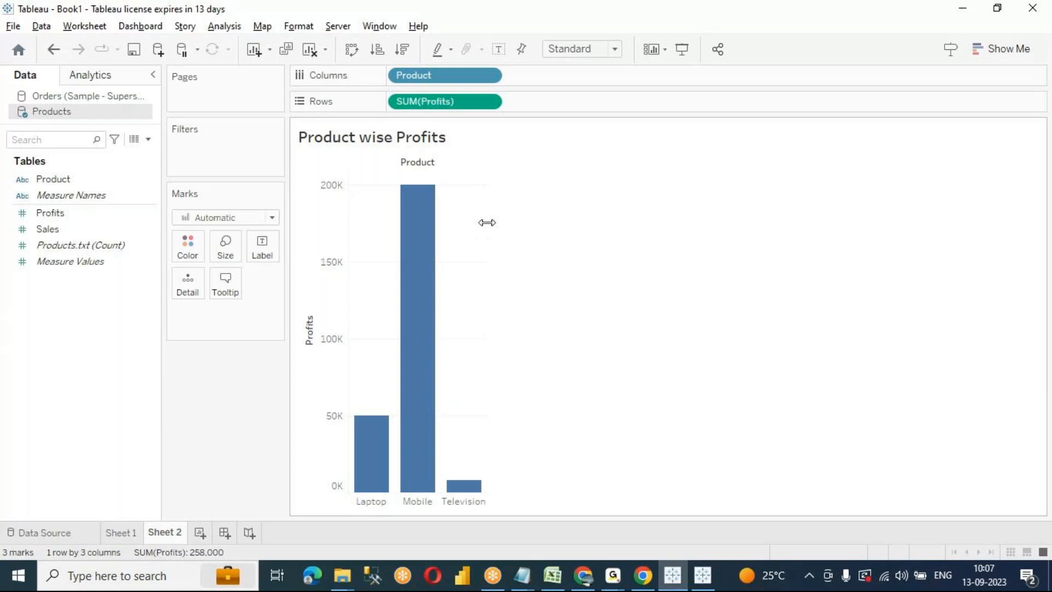
left_click_drag(485, 224, 571, 235)
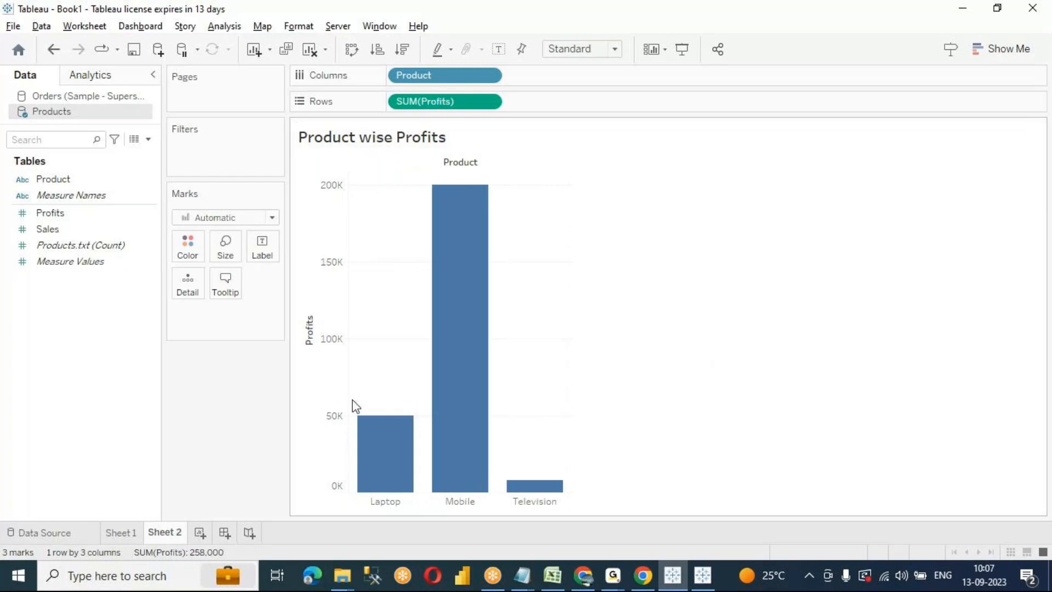
mouse_move(552, 485)
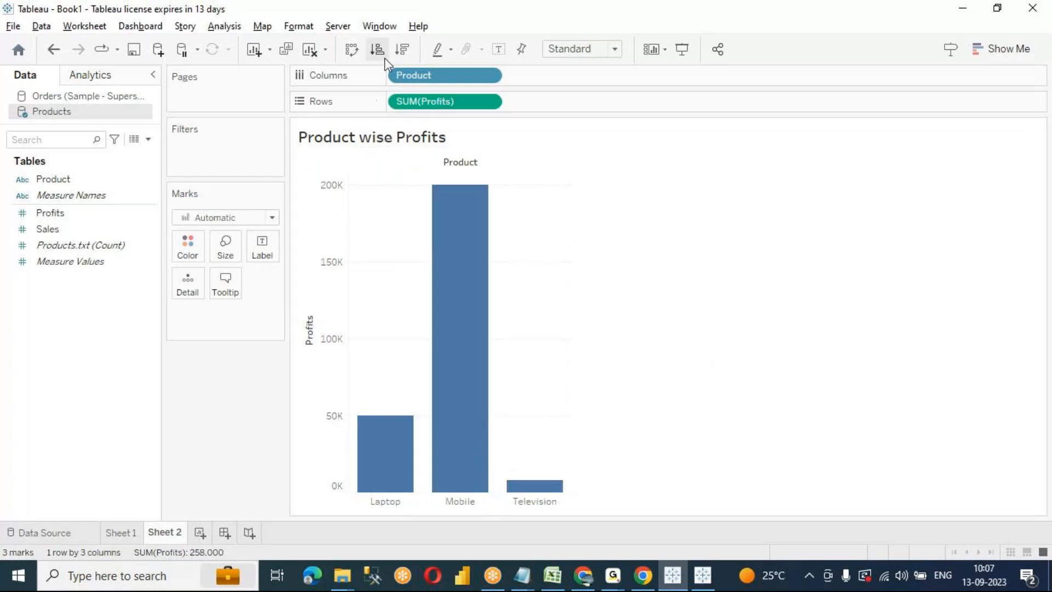
Sort the products in descending order of Profits and show value labels on the bars
left_click(402, 49)
mouse_move(387, 217)
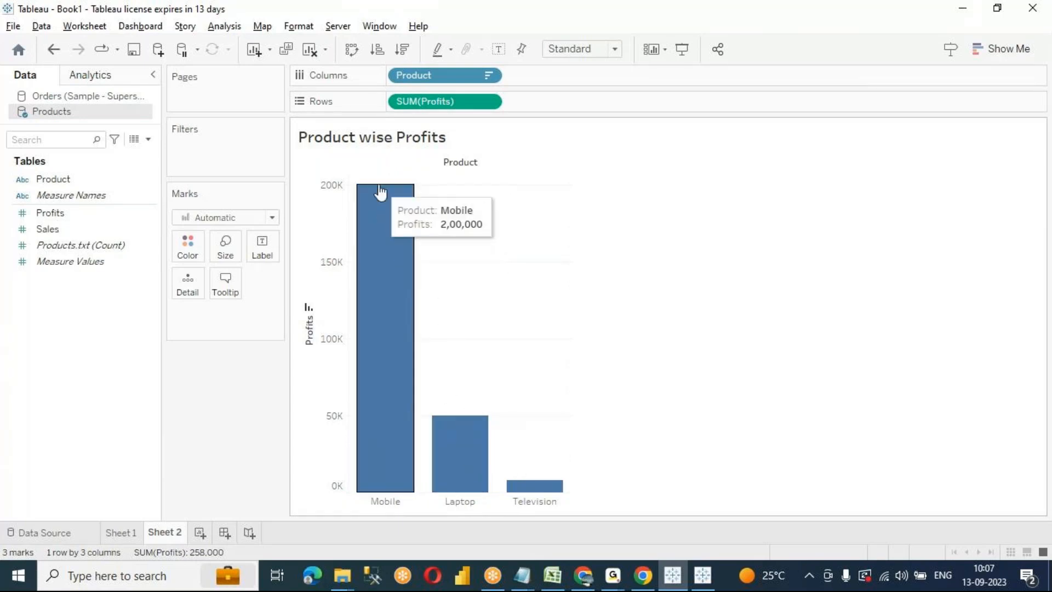
left_click(500, 49)
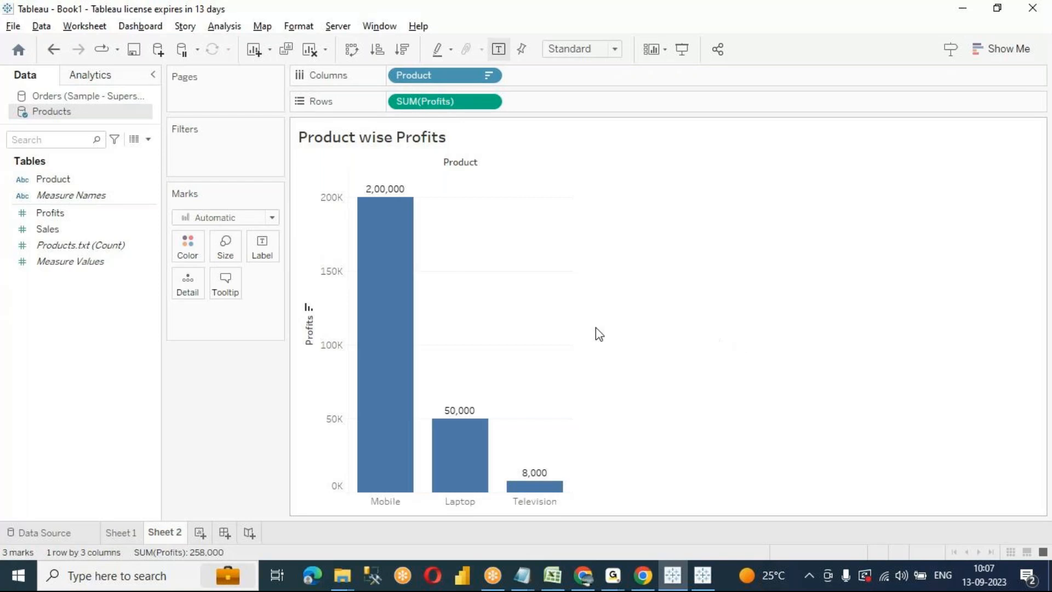
Add "Product wise sales" as a second line to the title of the Sales chart on Sheet 1
left_click(113, 530)
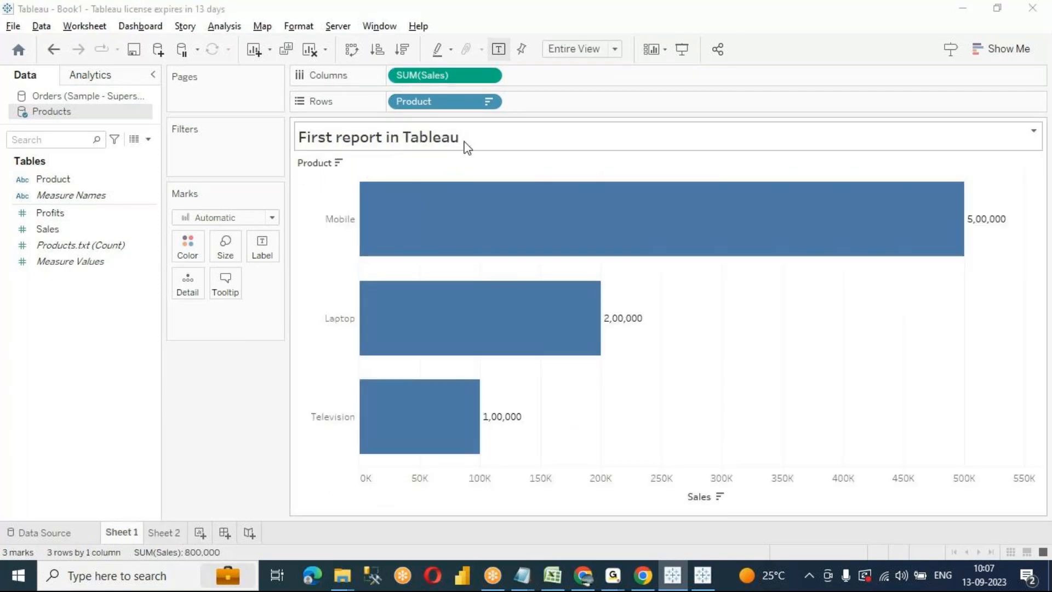
double_click(463, 144)
key("Return")
type("Pro")
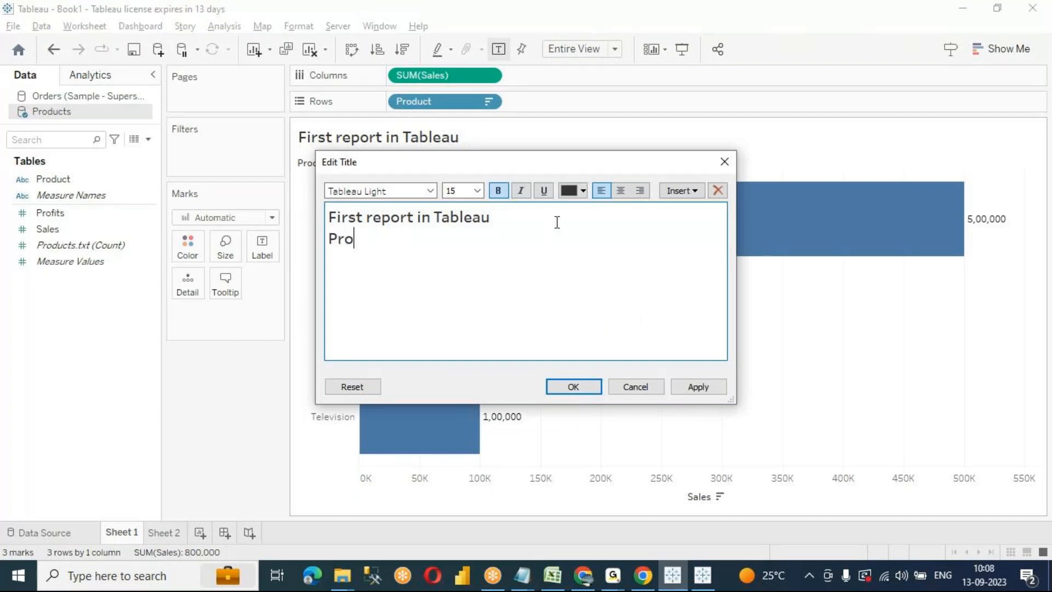
type("duct wise sales")
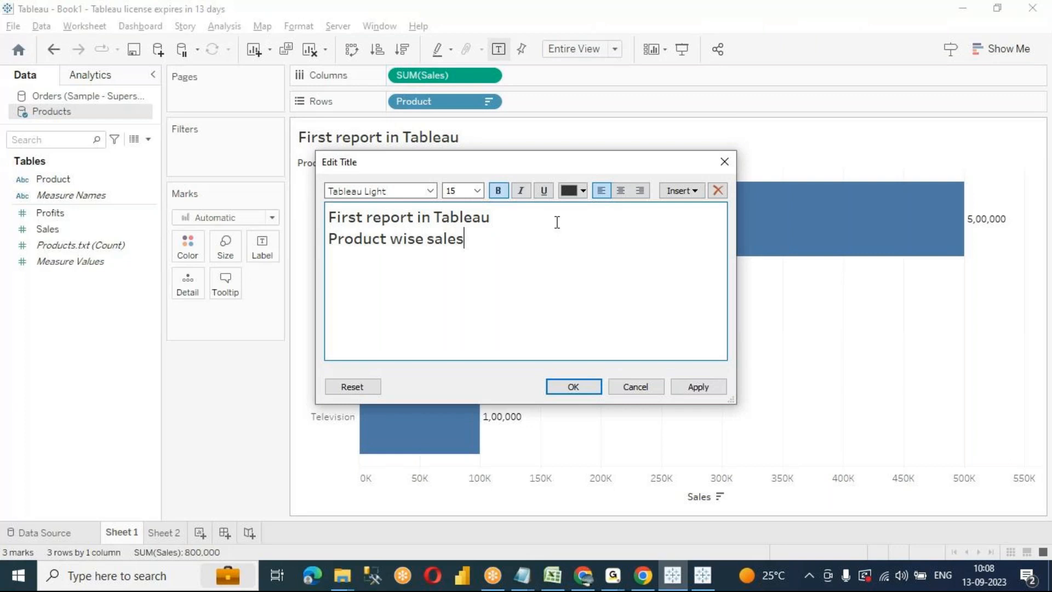
left_click(708, 390)
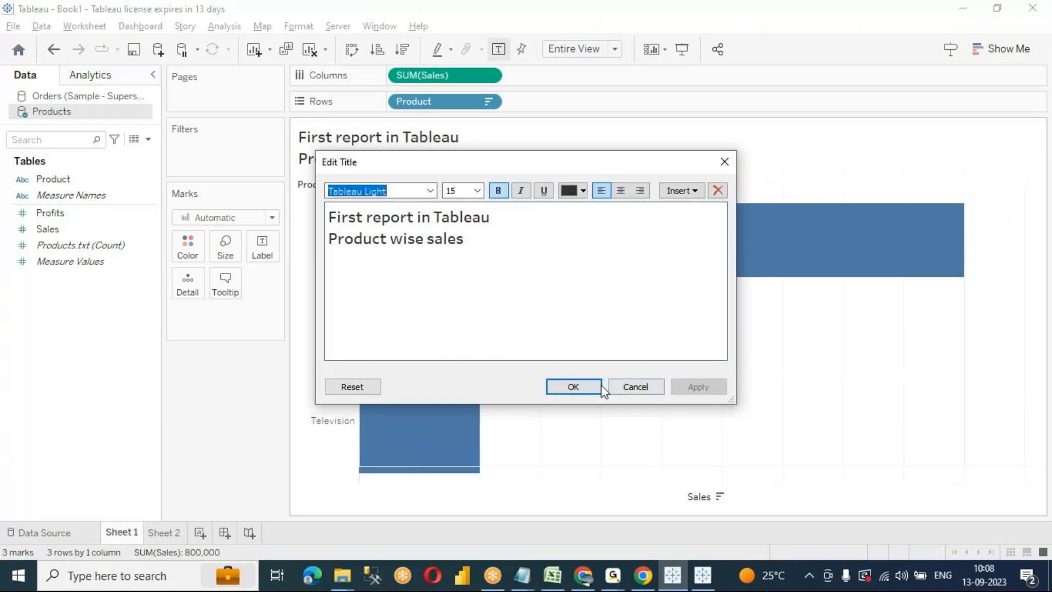
left_click(574, 386)
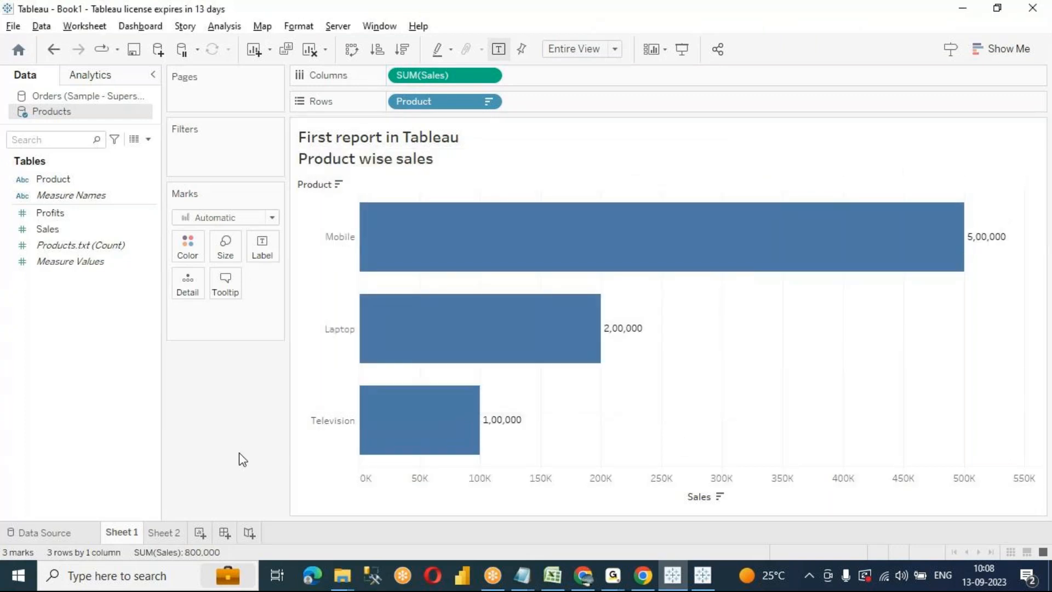
Return to Sheet 2, start saving the workbook and bring up the available file types
mouse_move(615, 245)
left_click(162, 534)
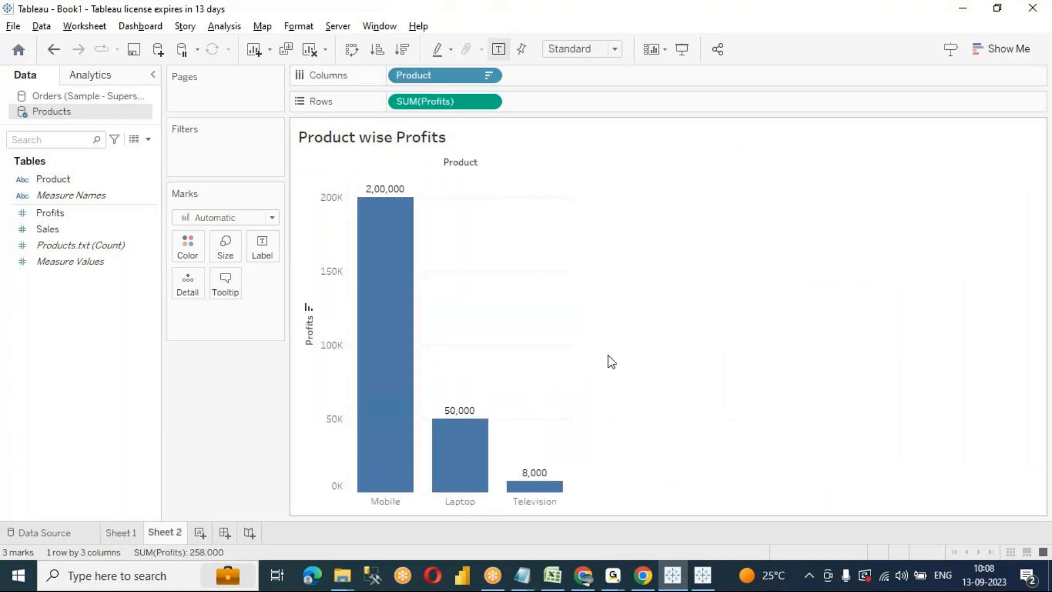
left_click(97, 213)
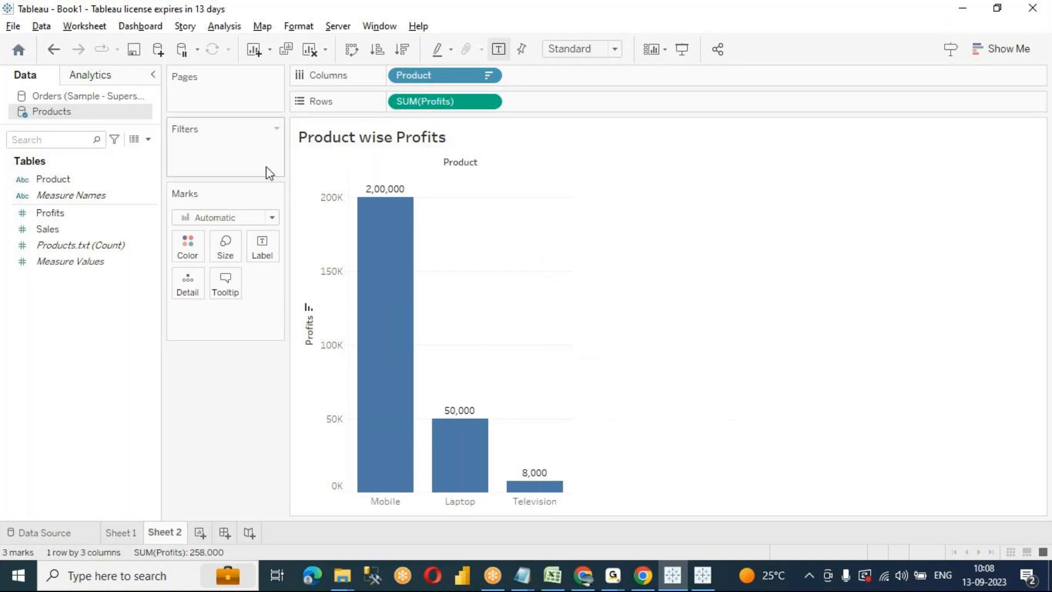
left_click(132, 49)
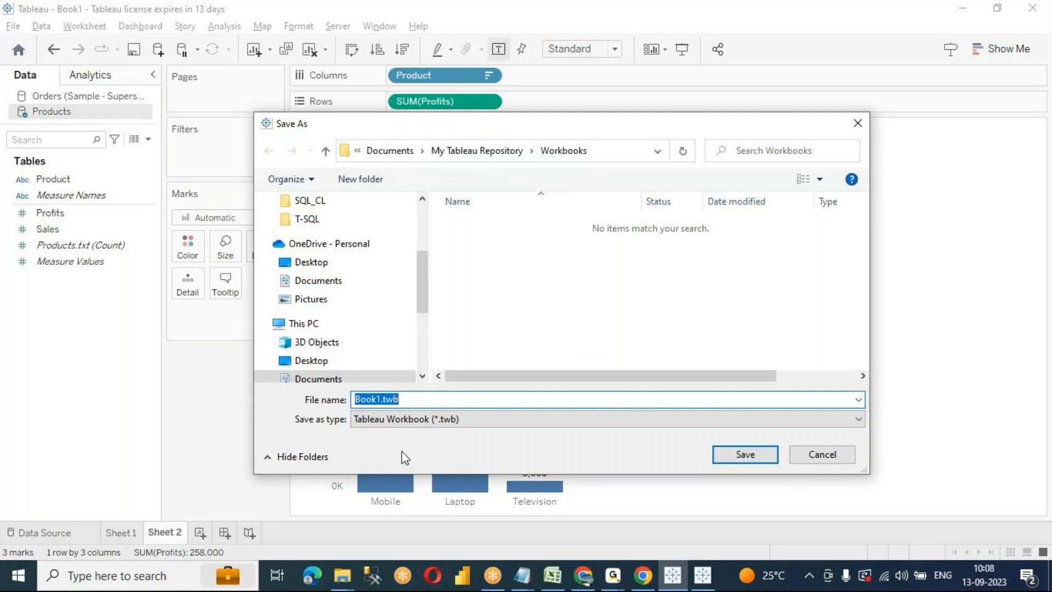
left_click(446, 418)
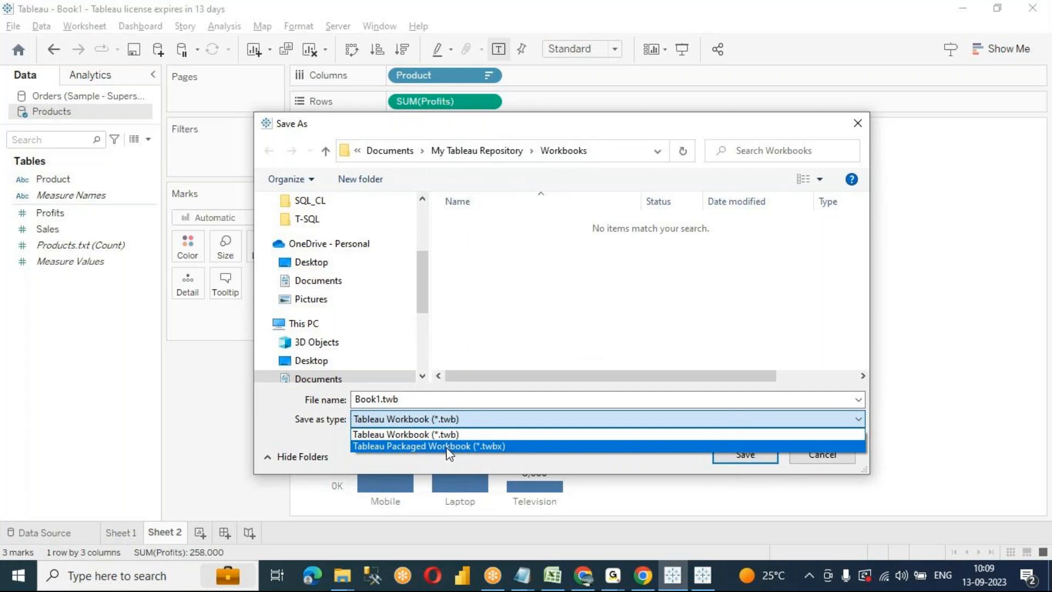
Switch to the Day2_Sep13.txt notes in Notepad, remove a spare blank line above the workbook-saving question and add blank lines below it
left_click(522, 576)
left_click(747, 505)
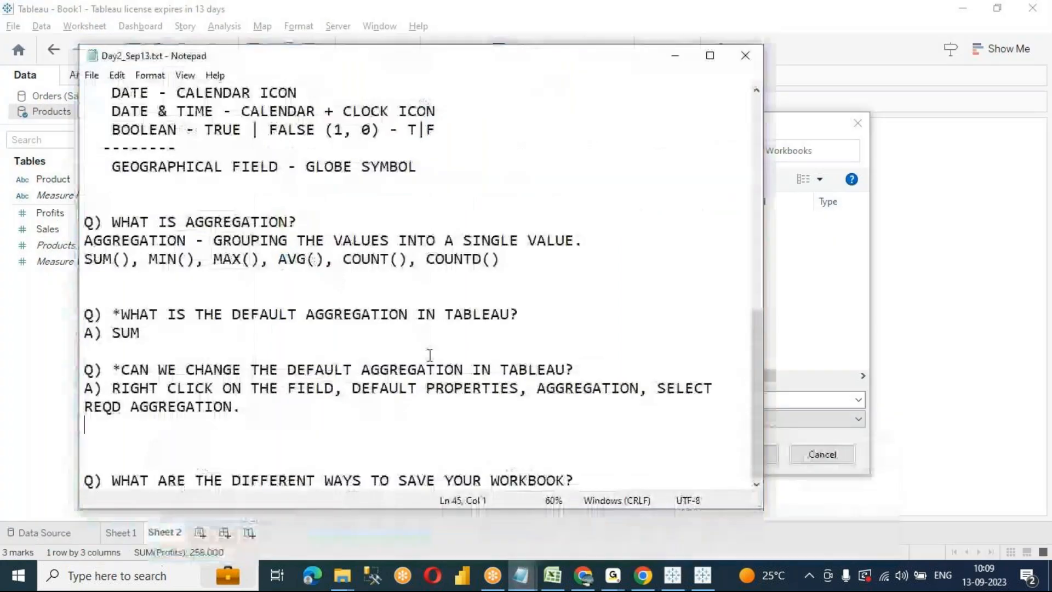
left_click(211, 438)
key("Delete")
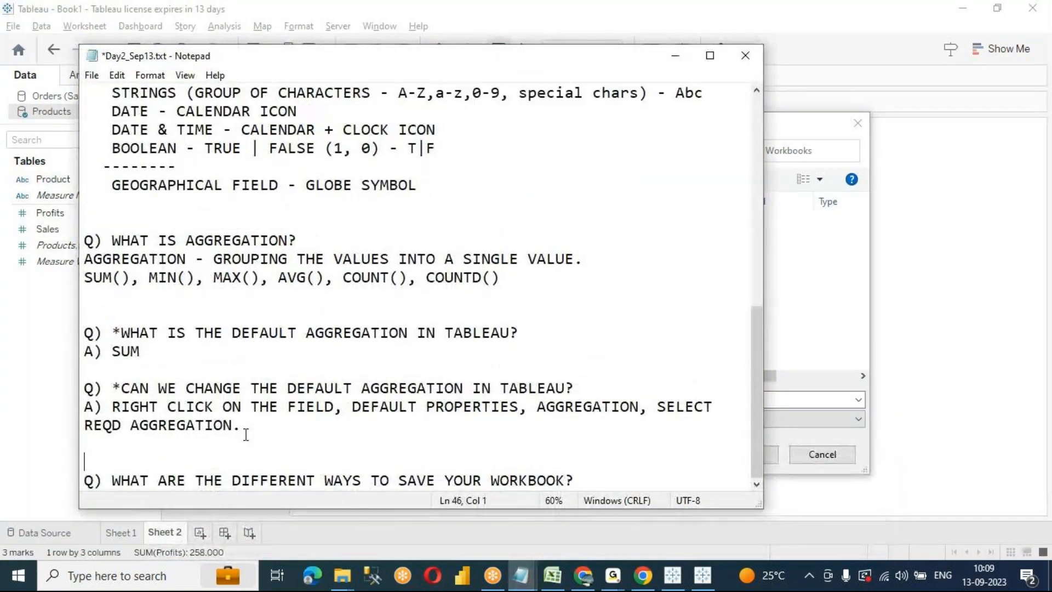
left_click(622, 477)
key("Return")
key("Return")
key("Return")
key("Return")
key("Return")
key("Return")
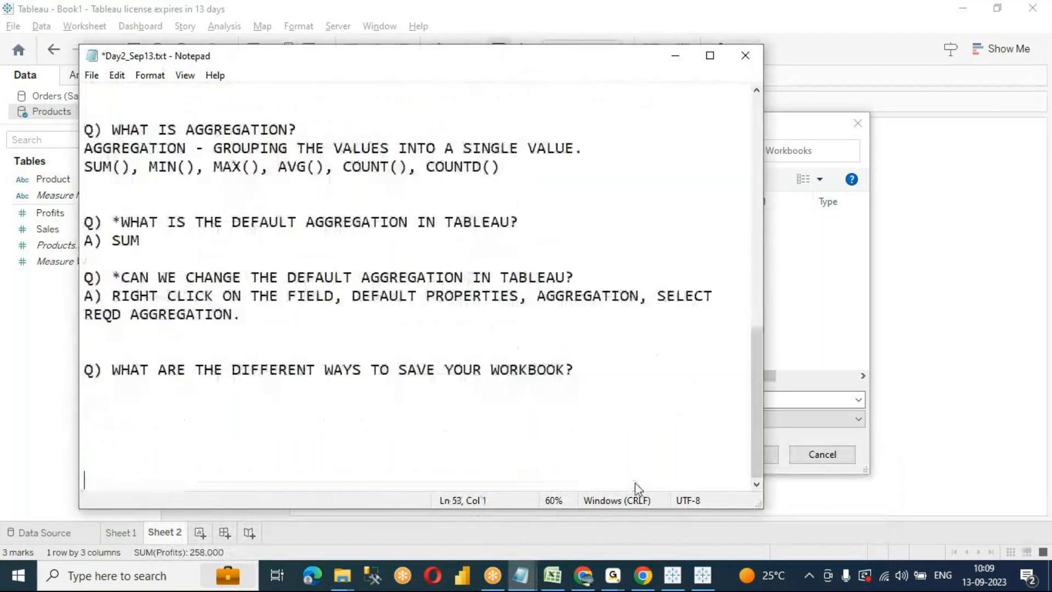
key("Return")
Answer the saving question with "TWO WAYS", "1.TWB - TABLEAU WORKBOOK" and "2.TWBX - TABLEAU PACKAGED WORKBOOK", and save the notes
left_click(131, 368)
type("a")
key("BackSpace")
type("A) ")
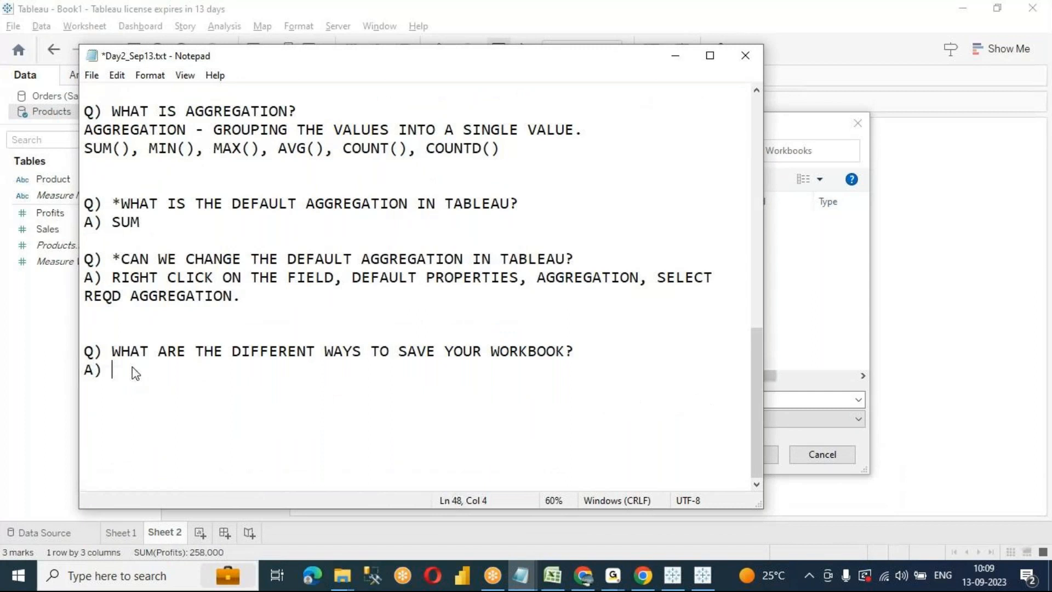
type("TWO WAYS")
key("Return")
type("1.TW")
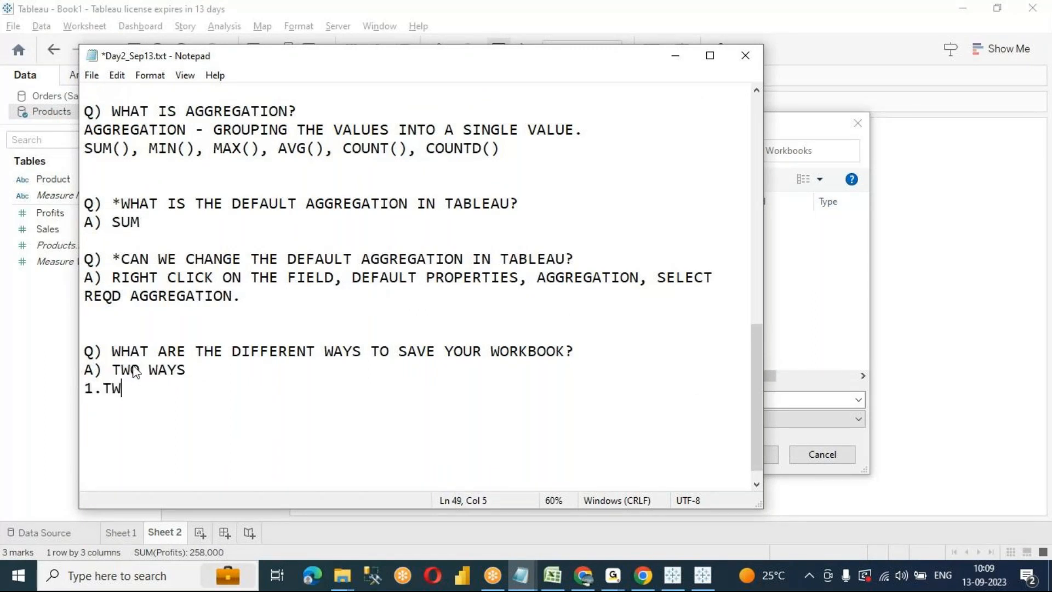
type("B - TABLEAU WORKBOOK")
key("Return")
type("2.TW")
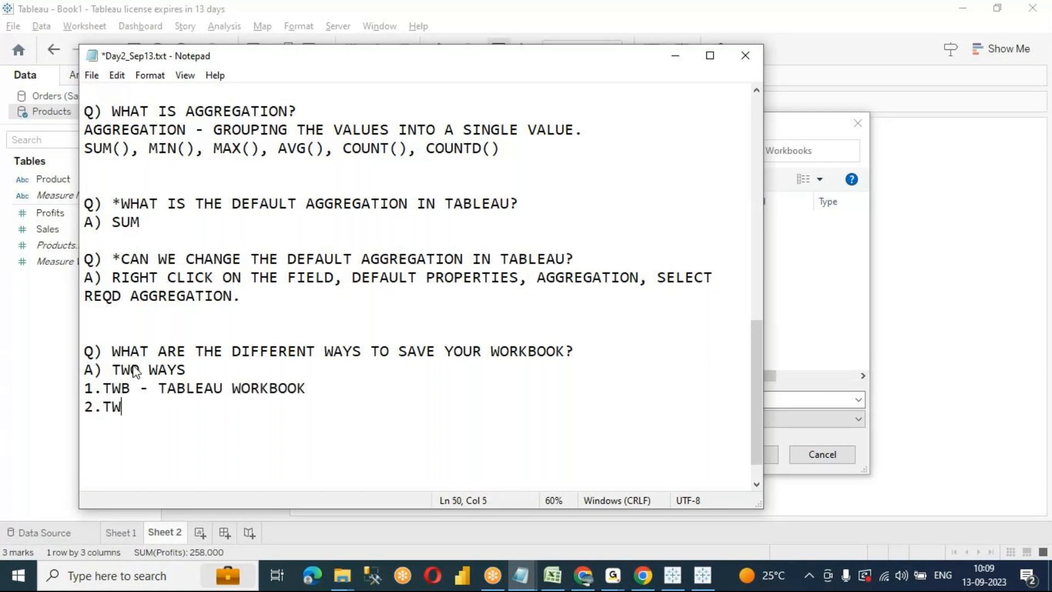
type("BX - TABLEAU ")
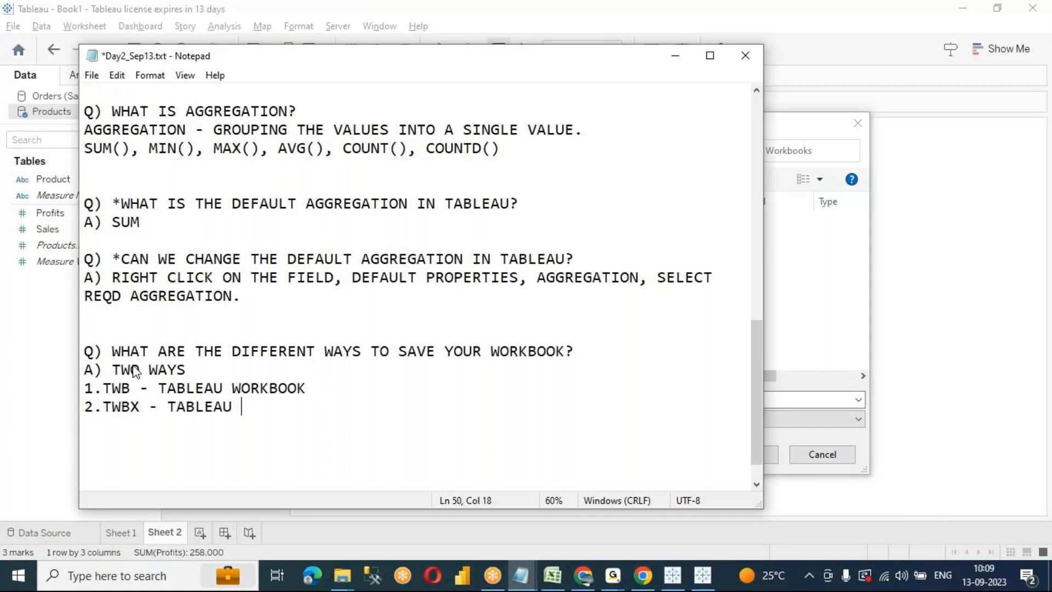
type("PACKAGED WORKBOOK.")
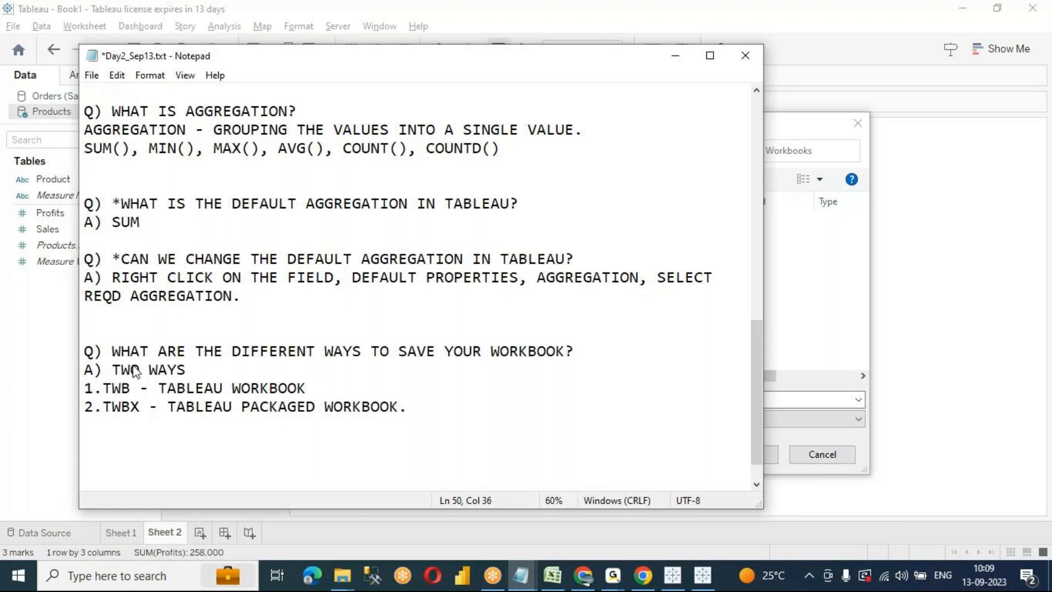
key("ctrl+s")
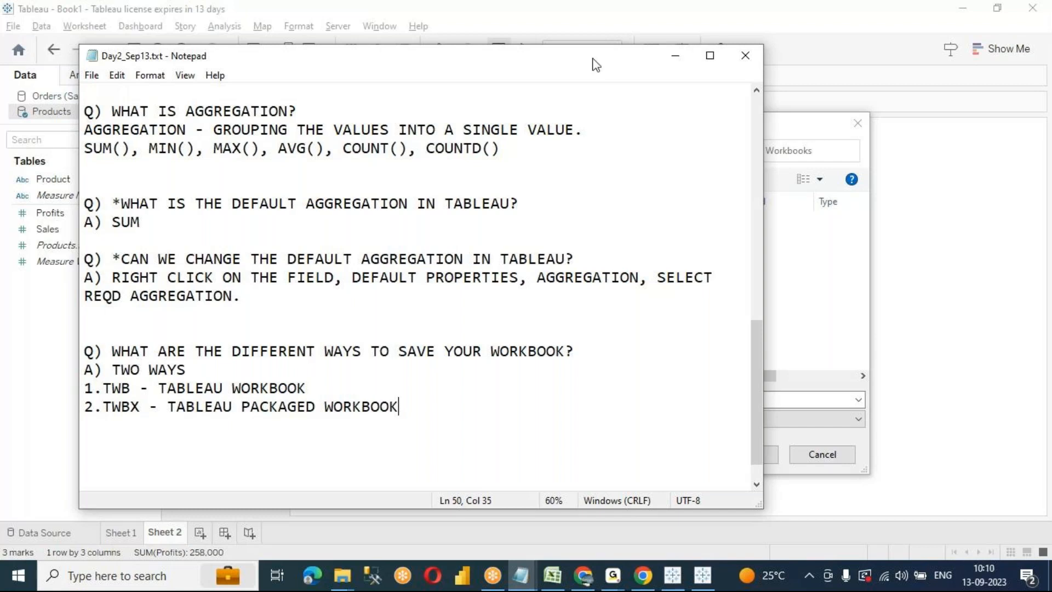
Return to Tableau's pending save and set its location to OLD_DATA\#Sep11-2023-TABLEAU\Day2_Sep13 on drive F
left_click(679, 57)
left_click(432, 419)
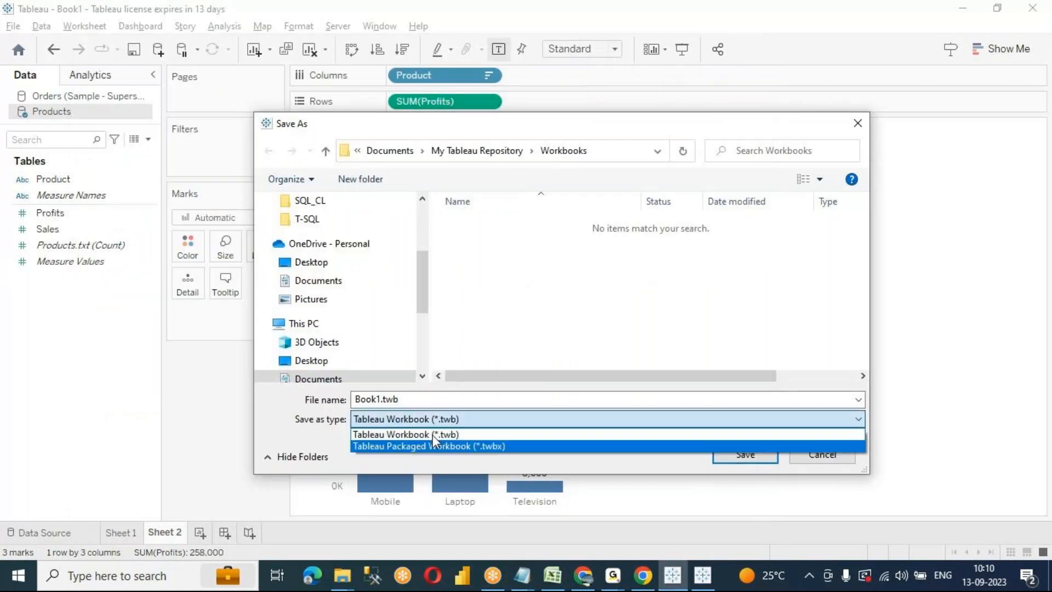
left_click(394, 404)
left_click(382, 400)
left_click_drag(423, 288, 324, 369)
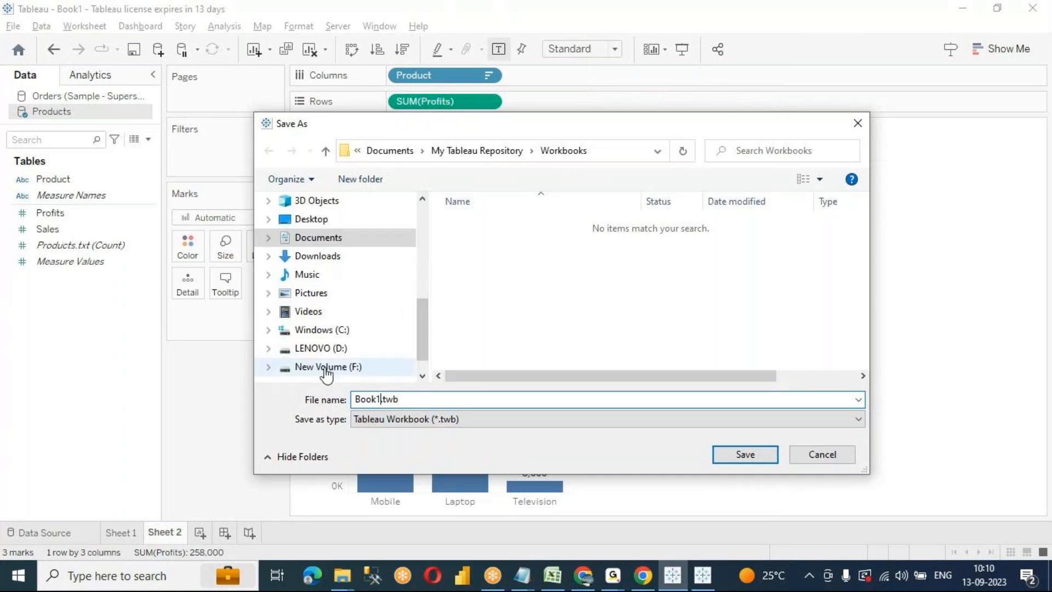
left_click(324, 368)
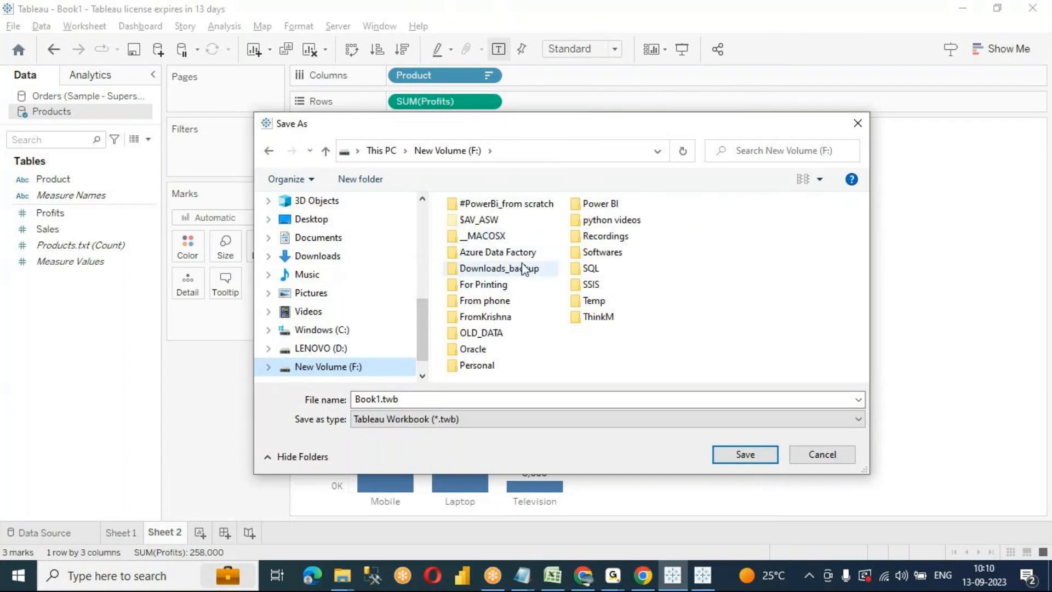
double_click(485, 334)
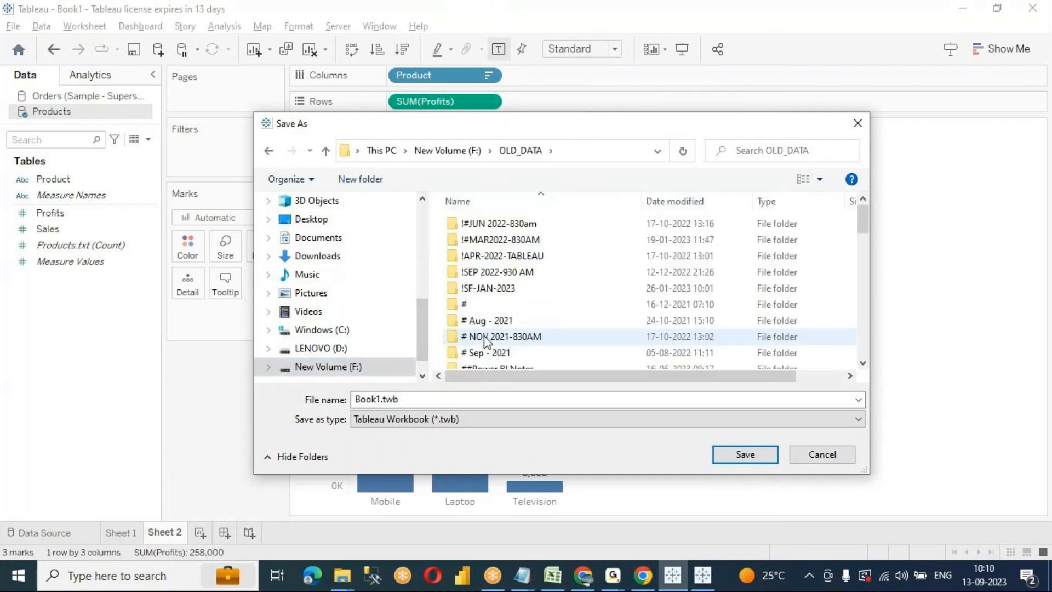
scroll(520, 307, "down", 10)
double_click(518, 311)
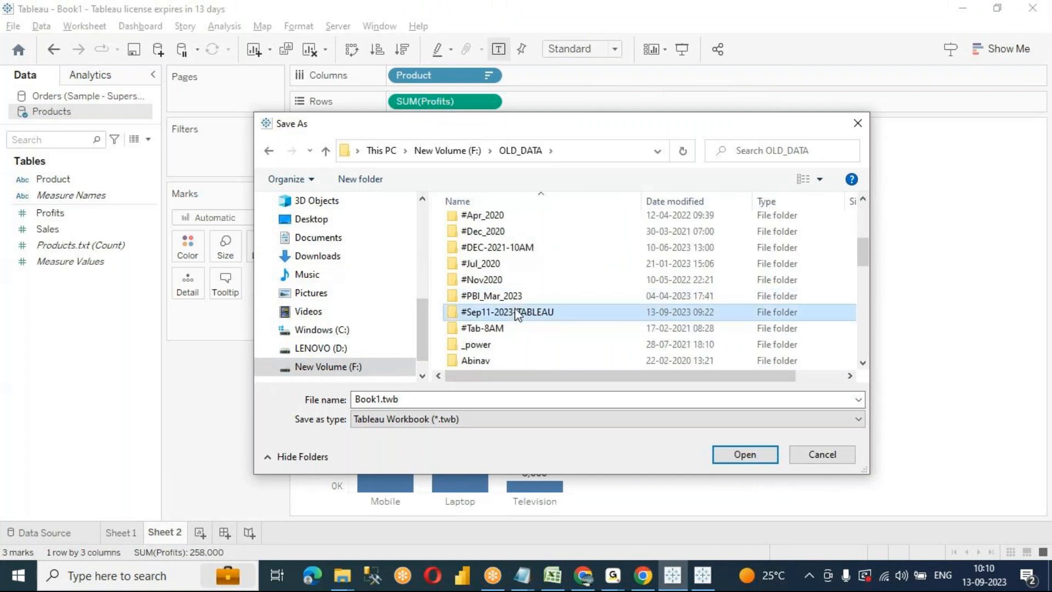
double_click(489, 255)
Name the file Day2.twb and save it as a Tableau Workbook
left_click(455, 419)
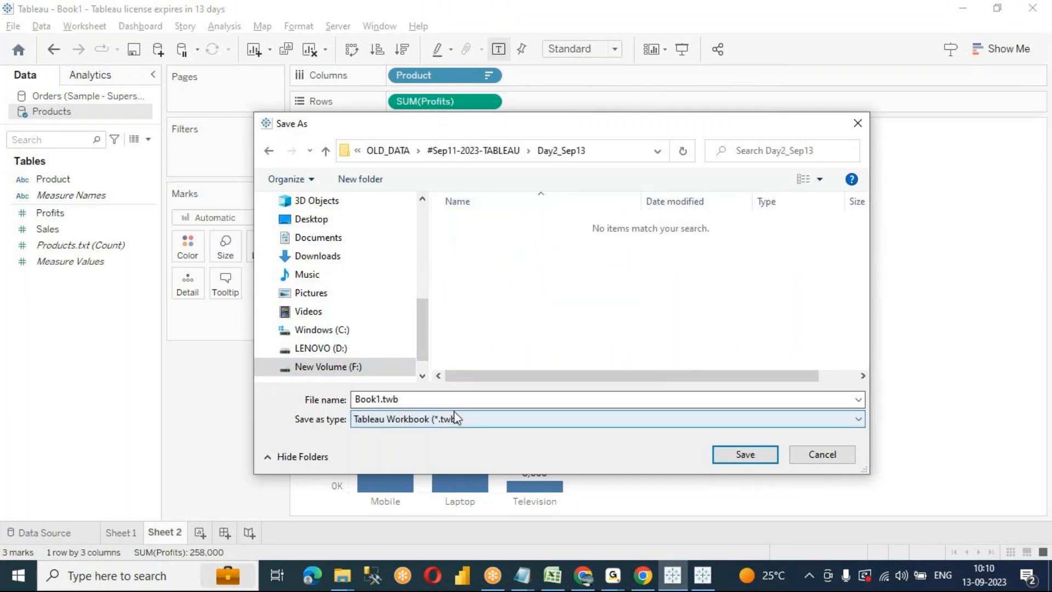
left_click(387, 400)
left_click(368, 400)
left_click_drag(381, 399, 264, 383)
type("dA")
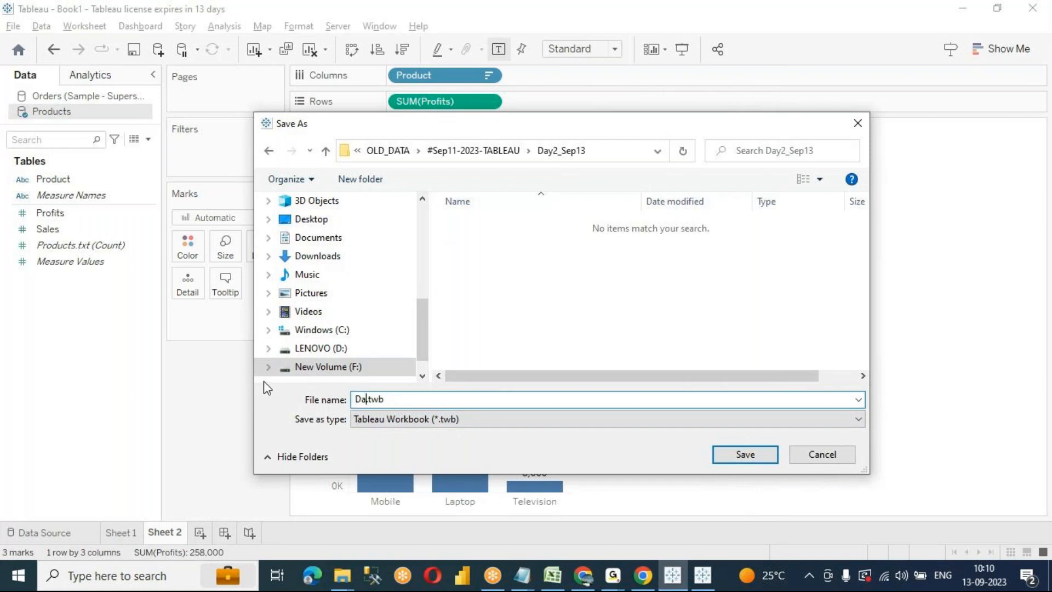
type("y2")
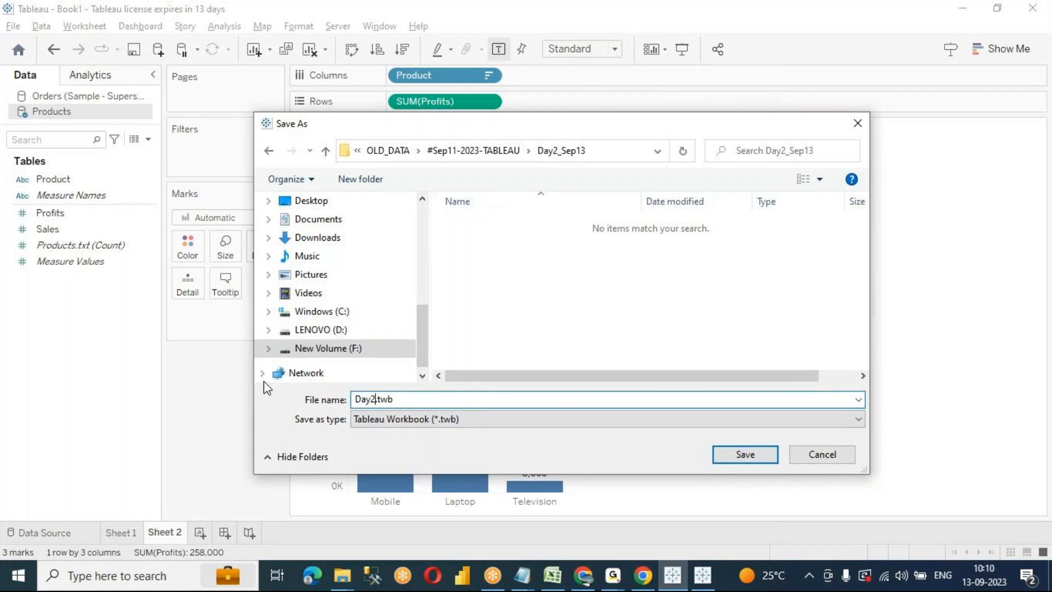
left_click(745, 453)
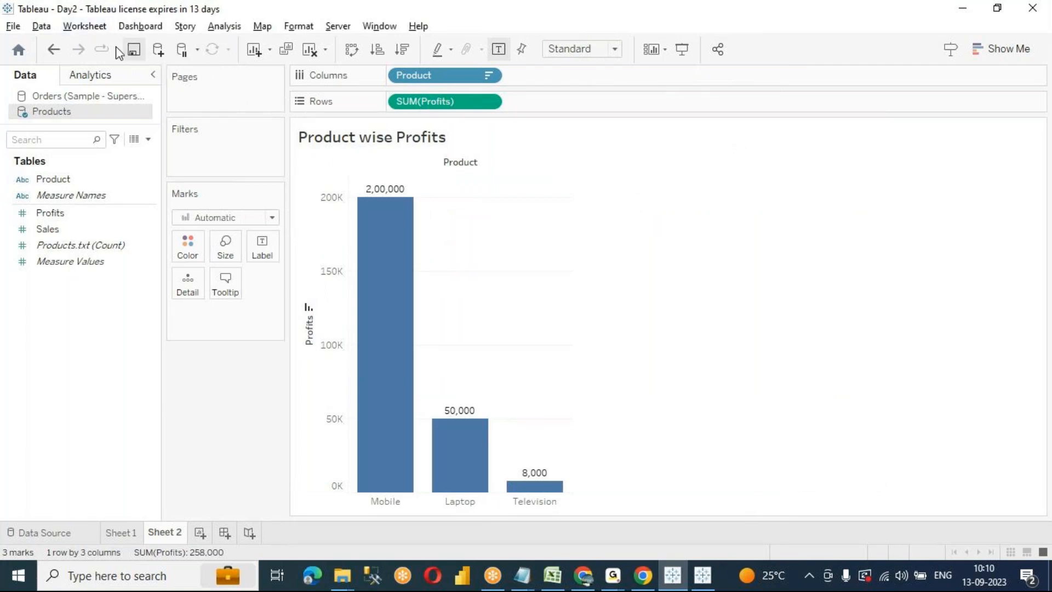
Save another copy of the workbook as a Tableau Packaged Workbook named Day2.twbx in the same folder
left_click(13, 26)
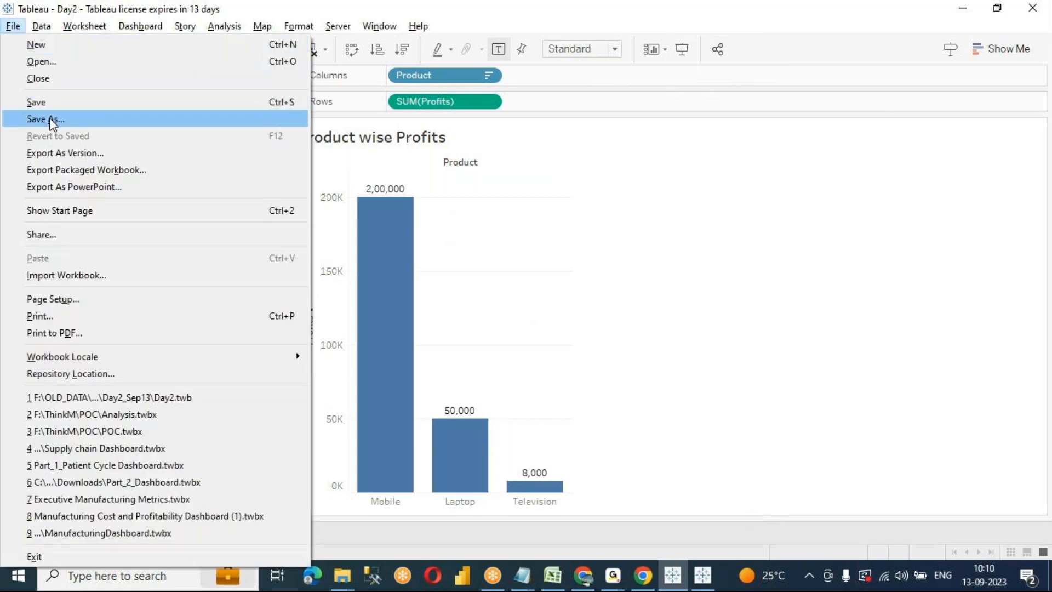
left_click(50, 119)
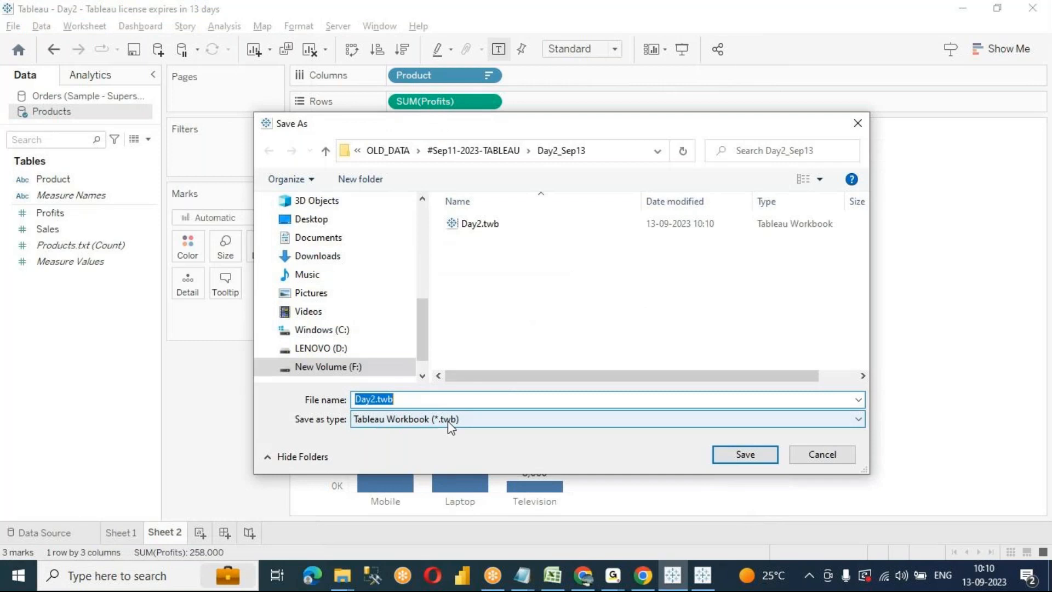
left_click(449, 421)
left_click(445, 445)
left_click(376, 399)
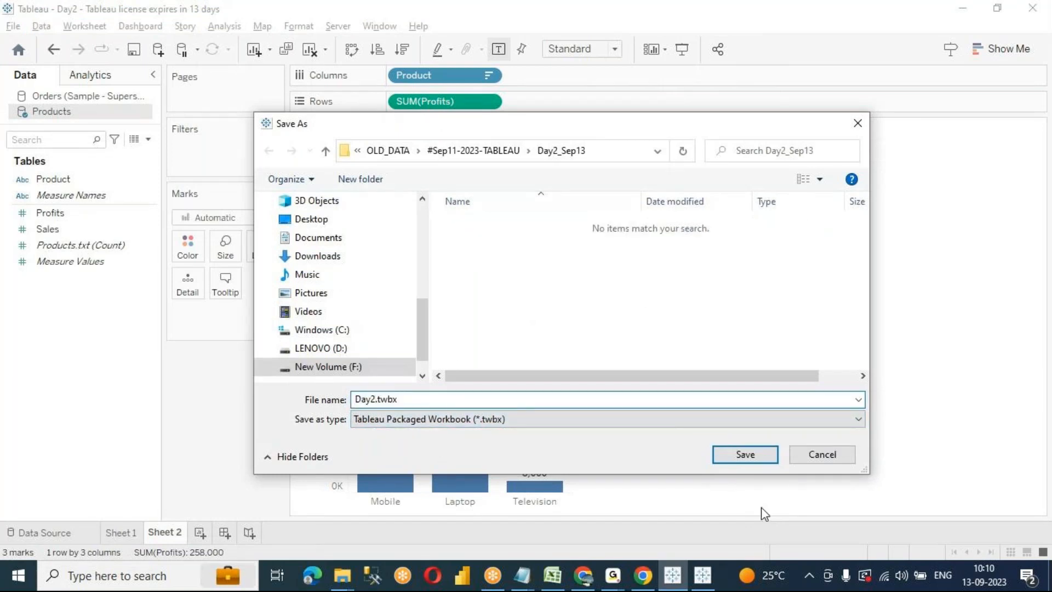
left_click(746, 455)
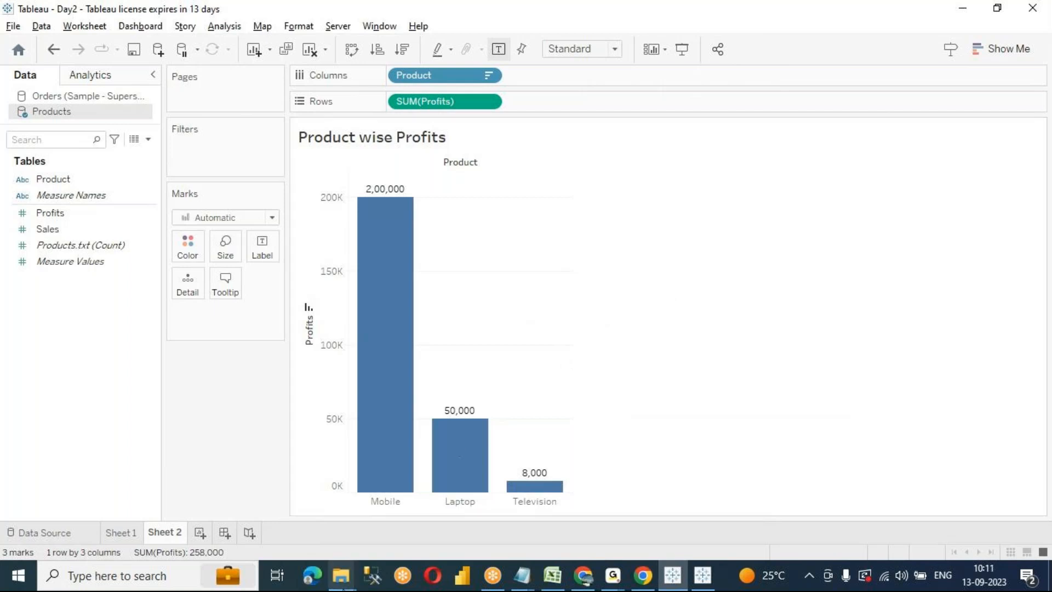
Check the saved Day2.twb and Day2.twbx files and their sizes in the Day2_Sep13 folder, and return to the workbook
mouse_move(346, 587)
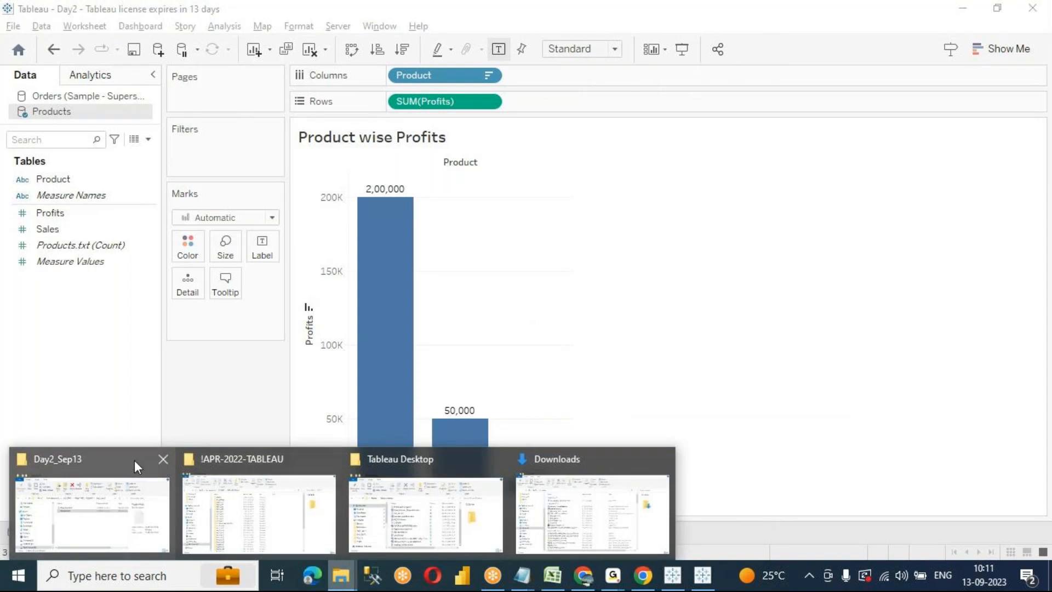
left_click(105, 460)
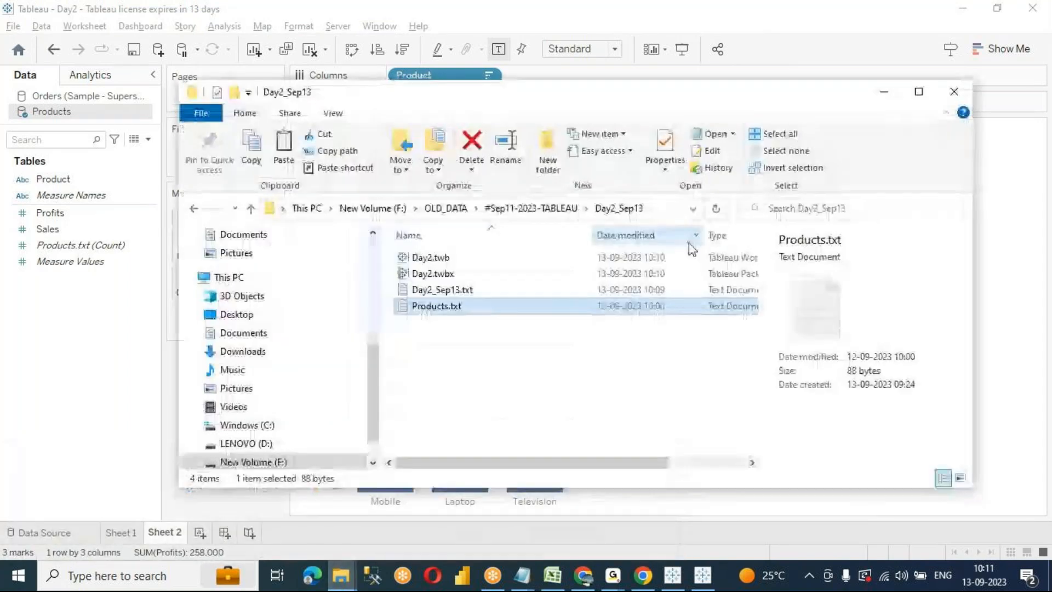
left_click(433, 258)
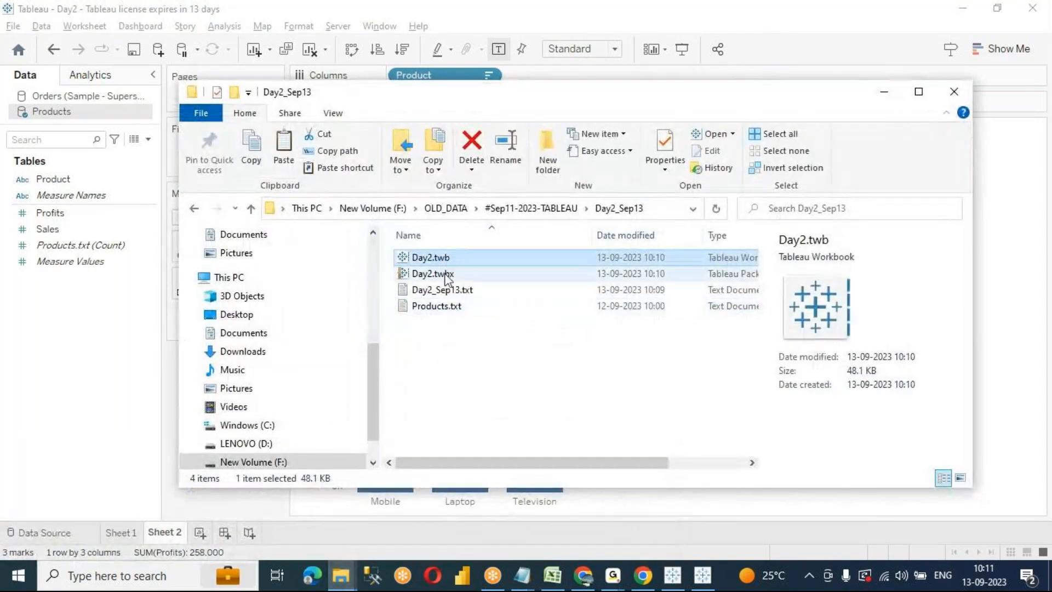
left_click(444, 276)
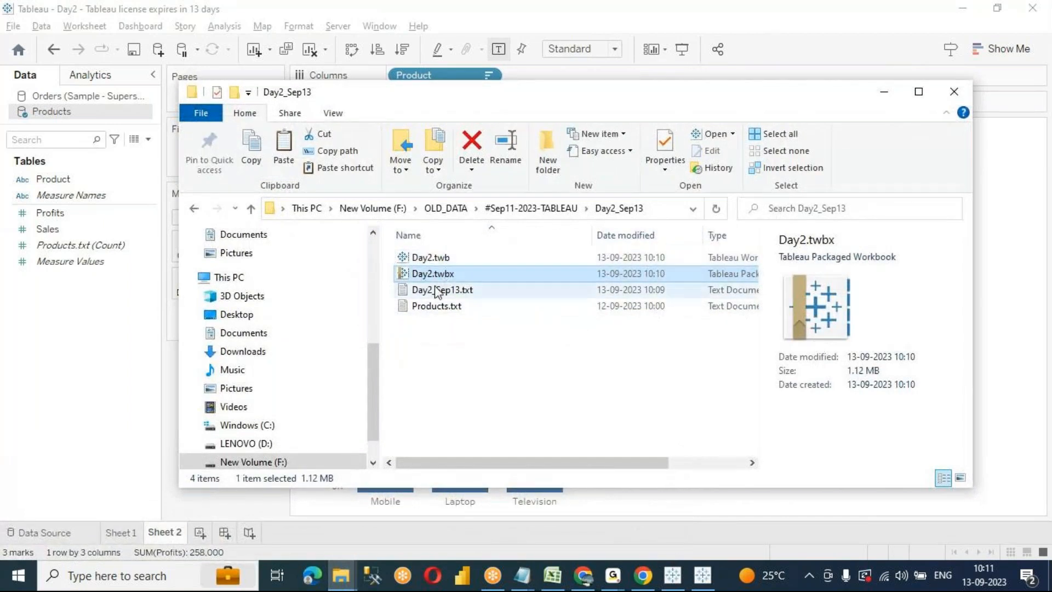
left_click(501, 359)
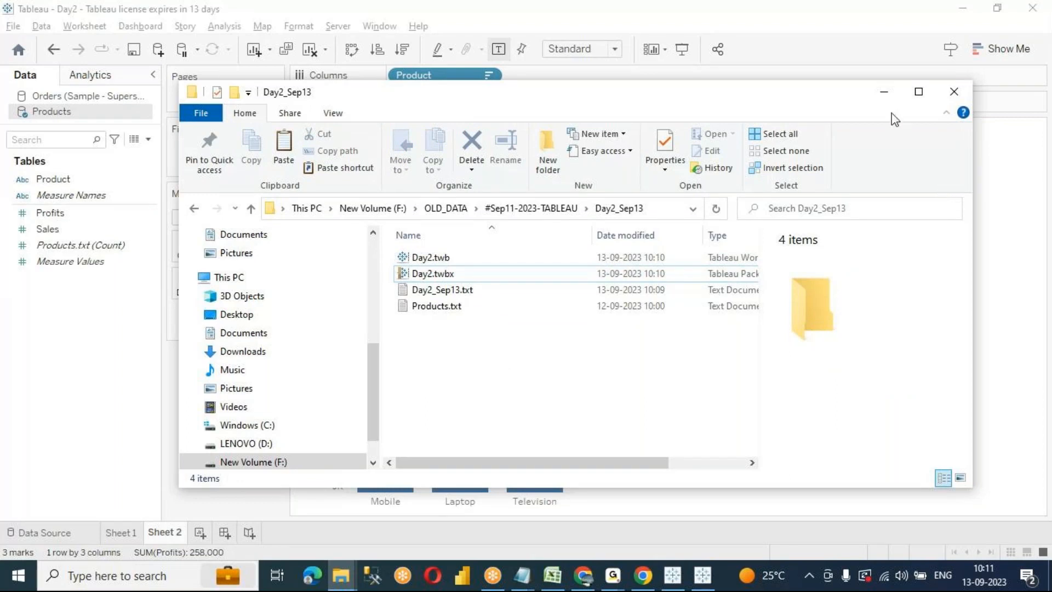
left_click(883, 91)
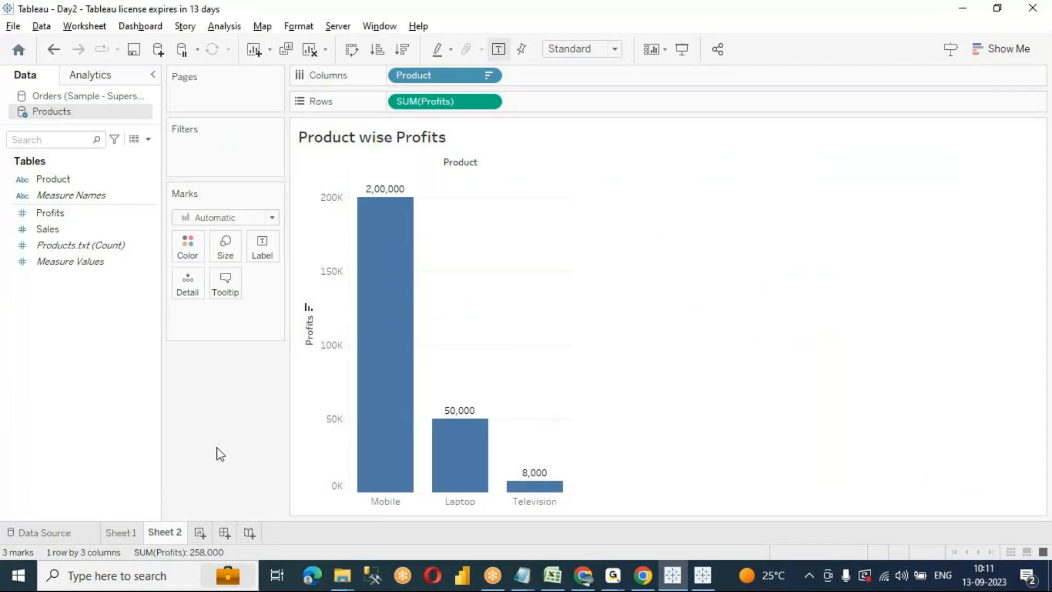
Review the charts on Sheet 1 and Sheet 2 and add a new worksheet to the workbook
left_click(115, 532)
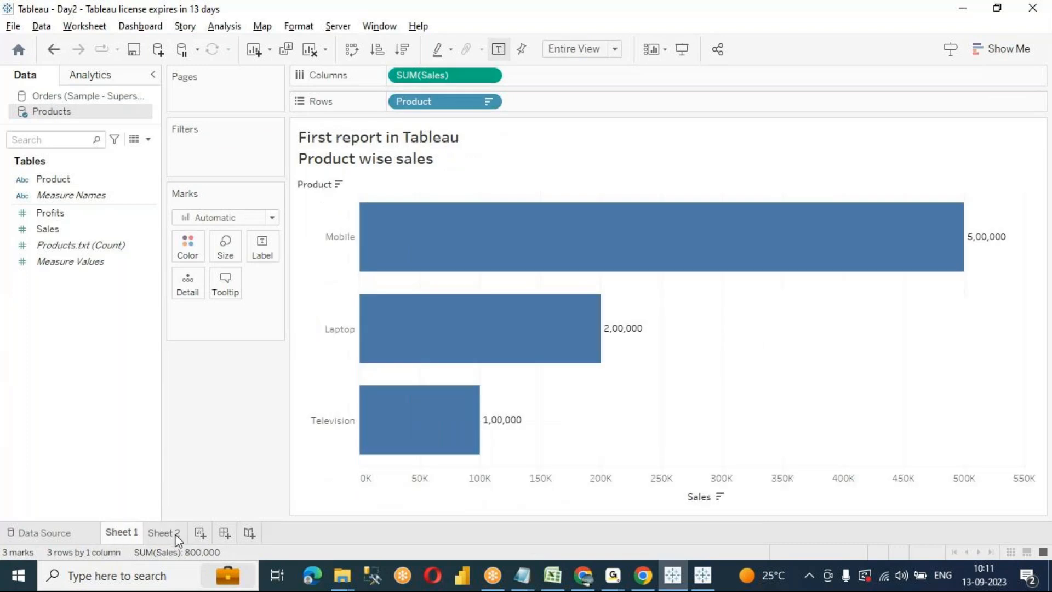
left_click(164, 533)
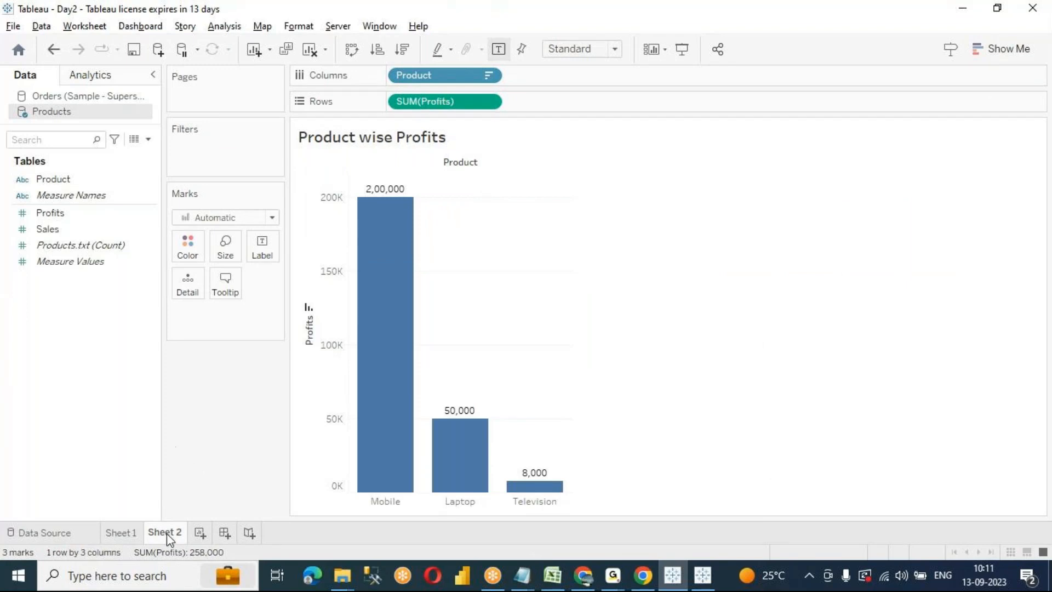
left_click(201, 539)
left_click(68, 181)
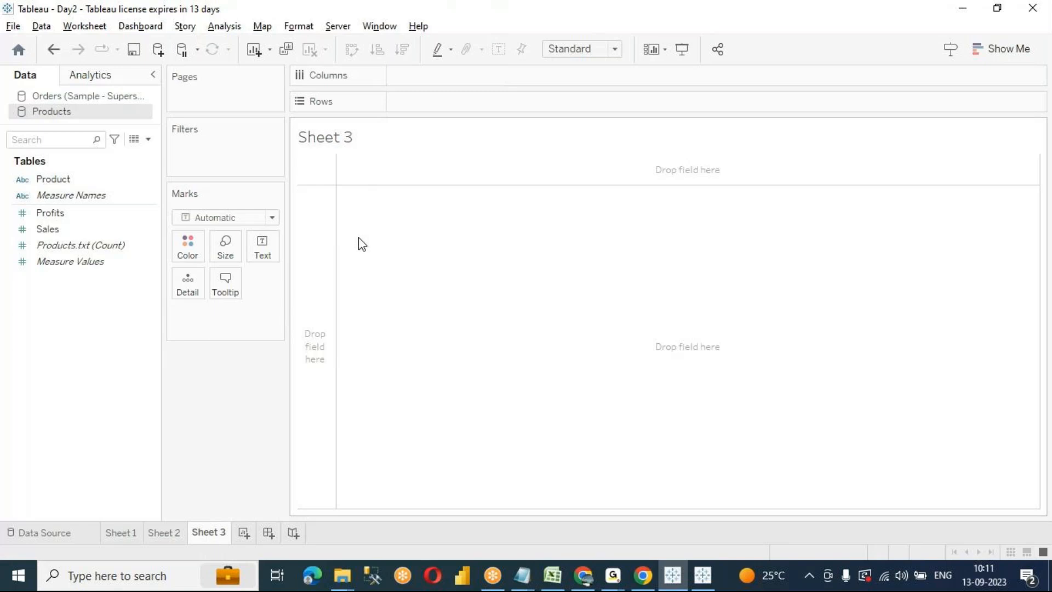
Replace the new sheet's title with "Product wise Sales and Profits" in bold
double_click(395, 137)
left_click_drag(468, 253, 283, 207)
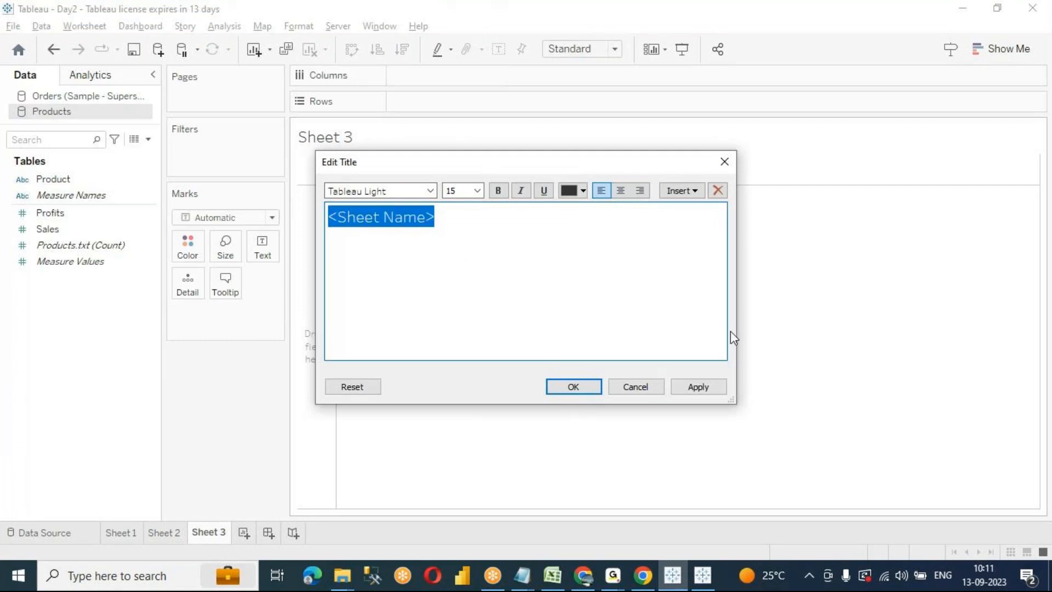
type("Prodi")
key("BackSpace")
type("uct wise SAl")
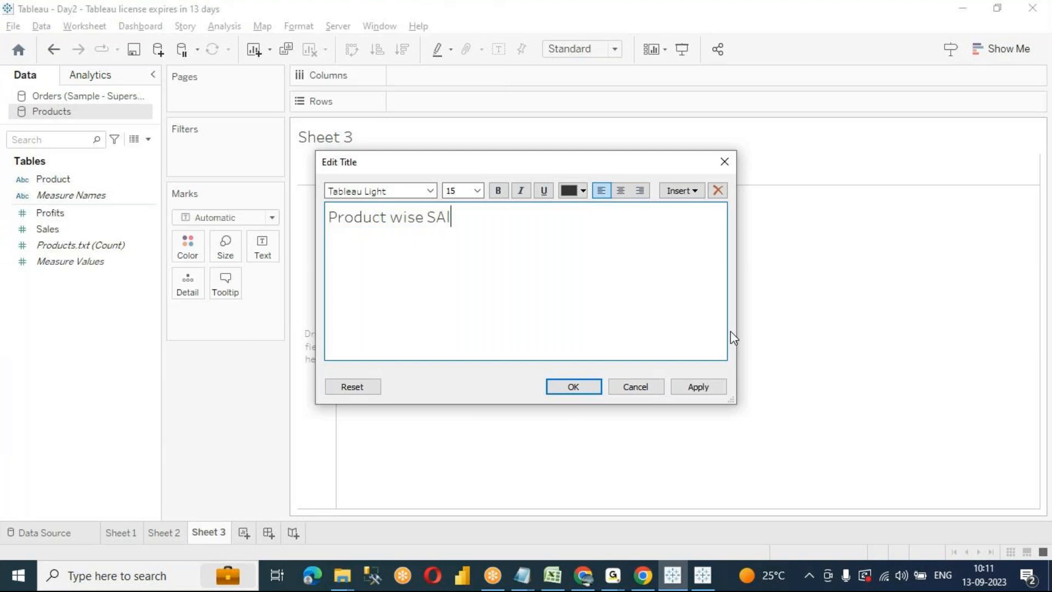
key("BackSpace")
key("BackSpace")
type("ales and Profits")
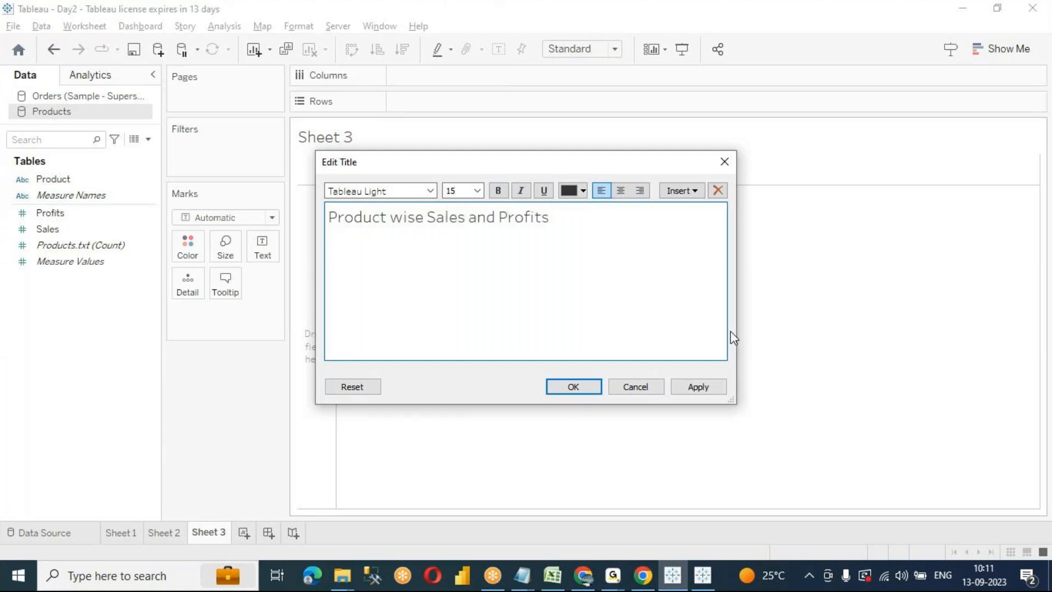
key("ctrl+a")
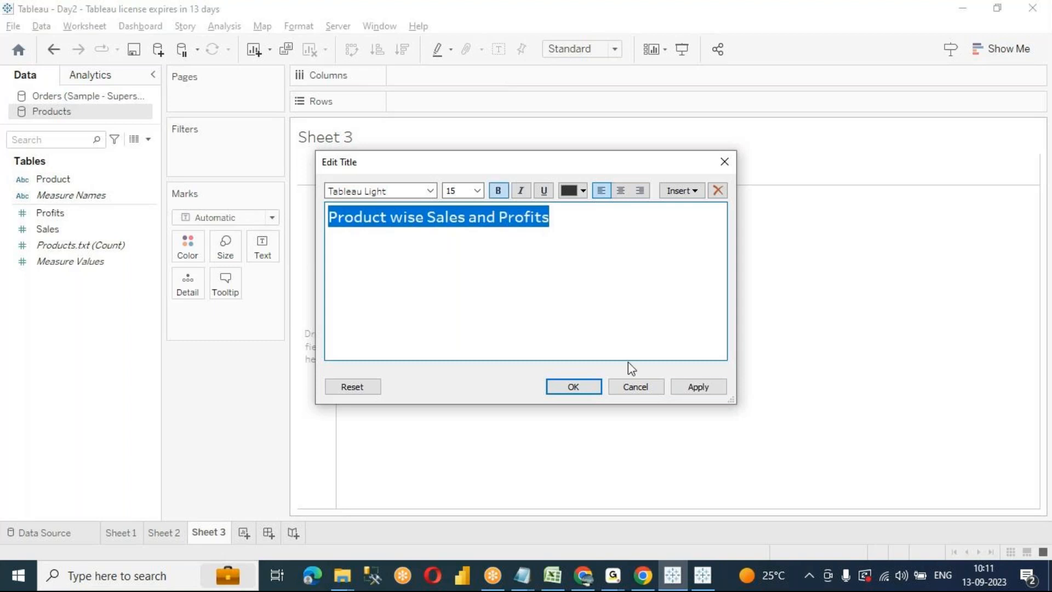
left_click(711, 389)
left_click(578, 389)
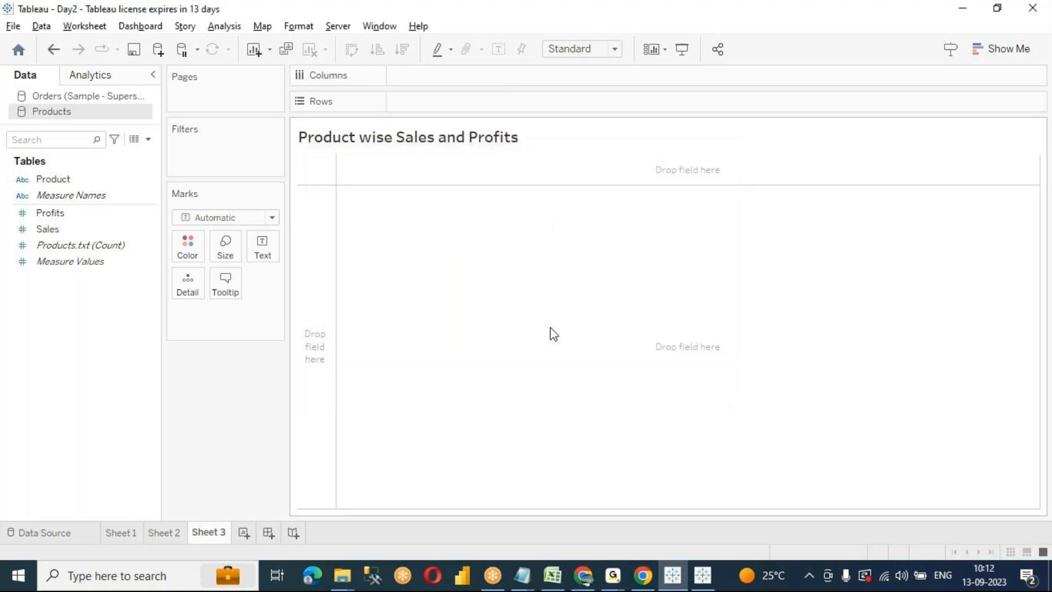
Build a horizontal bar chart with Product on Rows and both Sales and Profits on Columns
left_click(71, 181)
left_click_drag(81, 185, 468, 101)
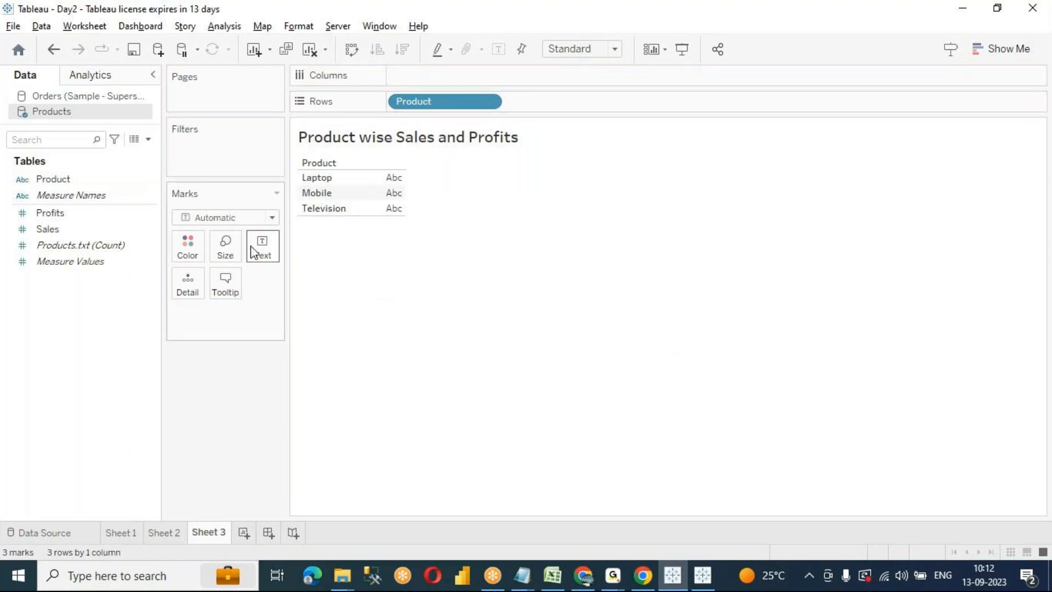
left_click(59, 229)
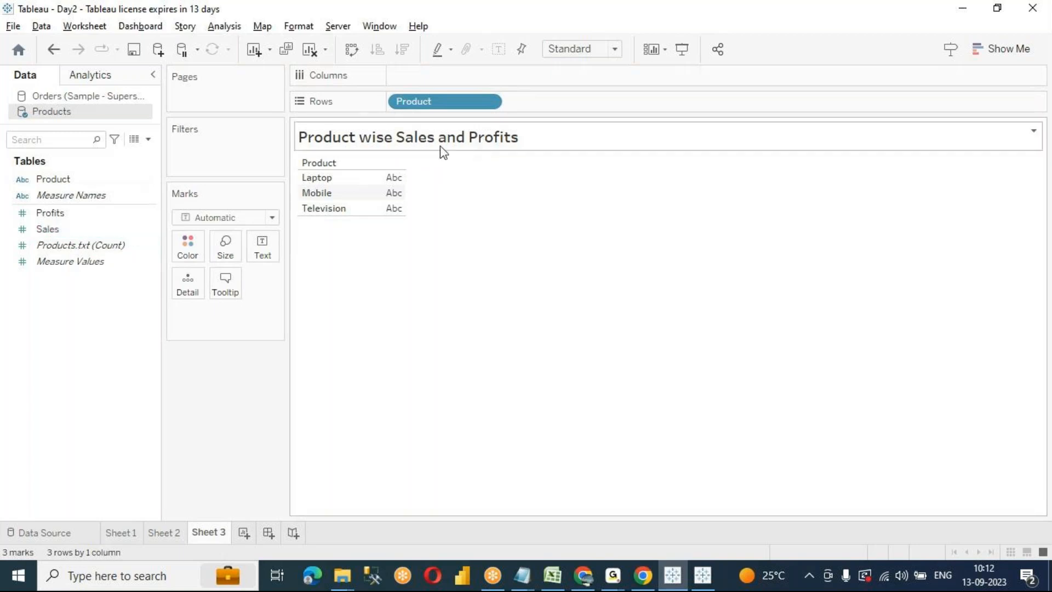
left_click_drag(48, 229, 413, 81)
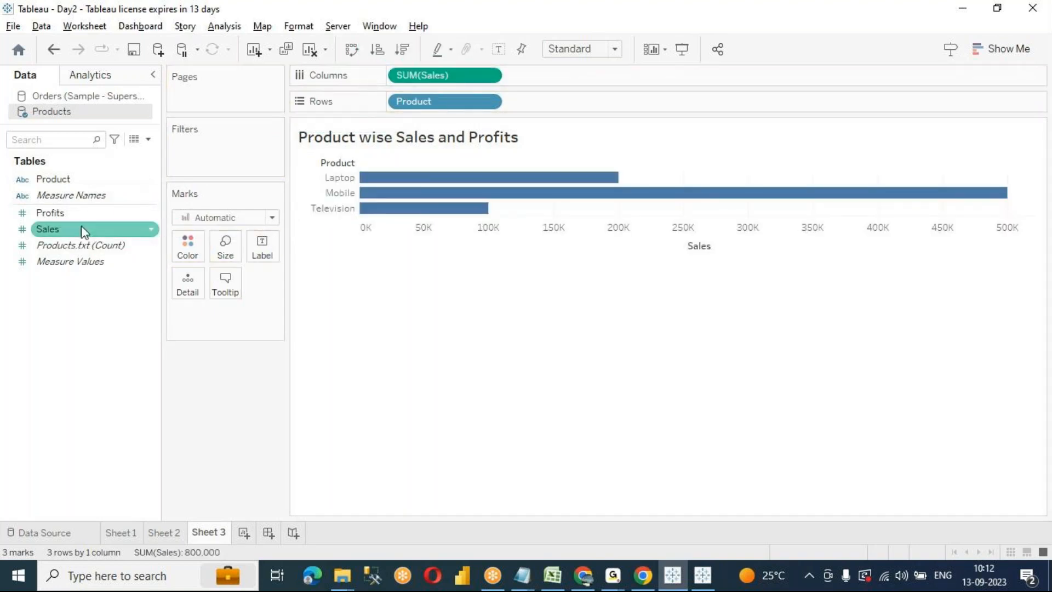
left_click_drag(53, 214, 538, 76)
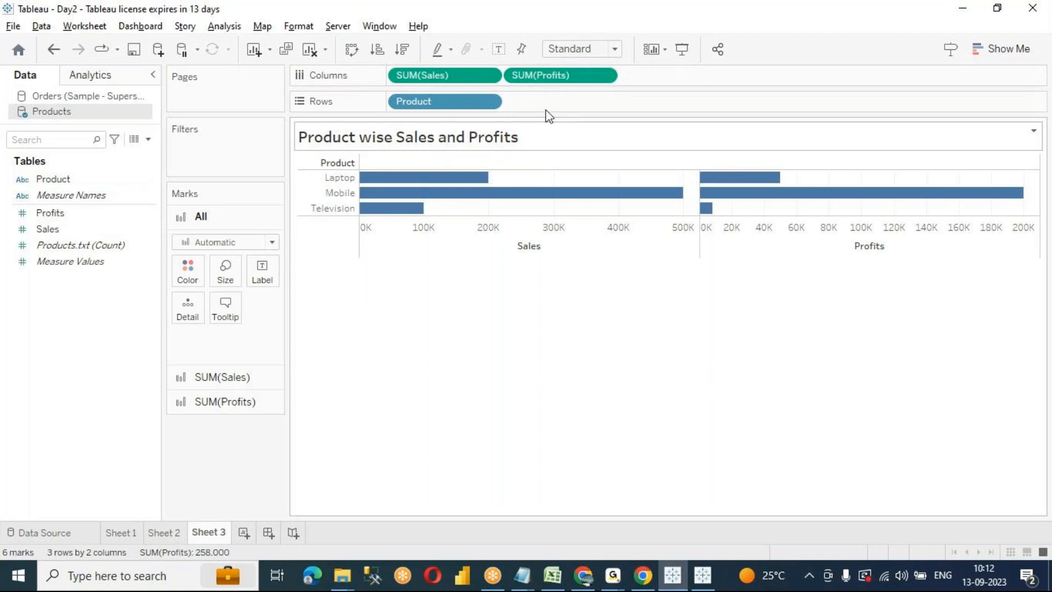
Fit the chart to Entire View and sort the products in descending order by Sales
left_click(583, 53)
left_click(574, 100)
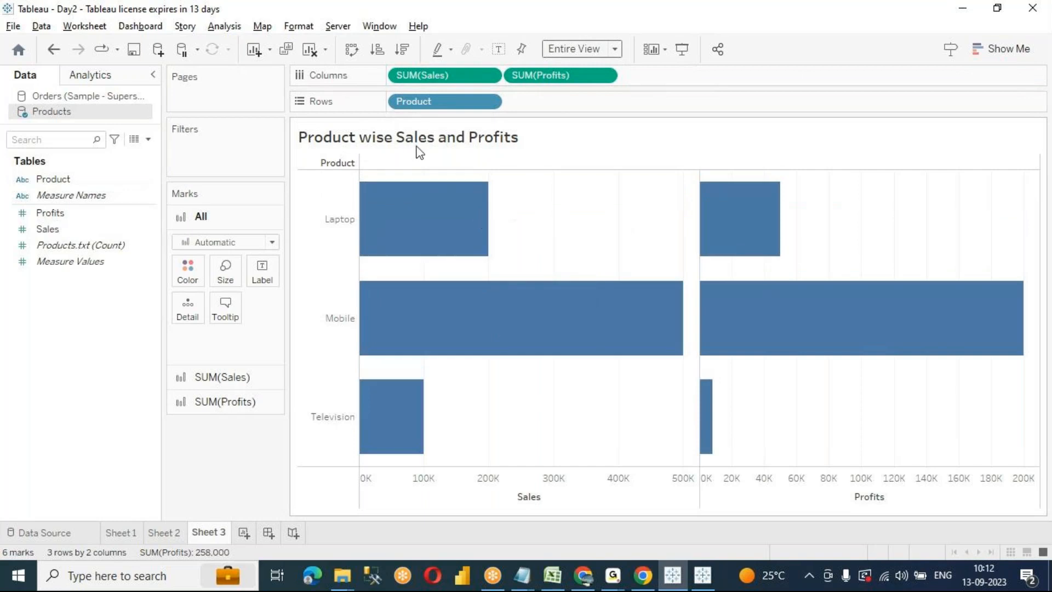
left_click(403, 50)
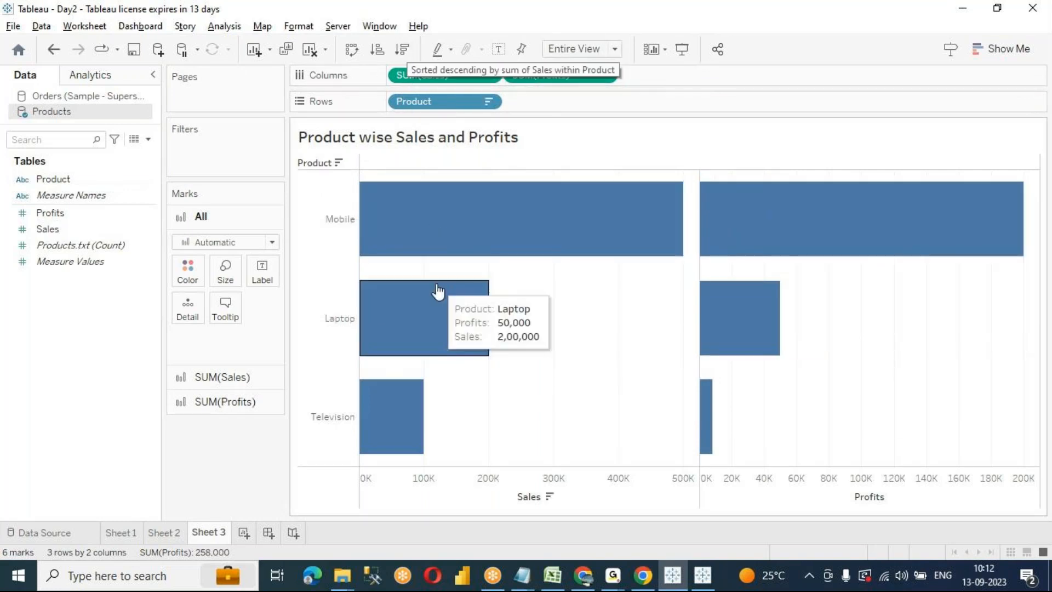
Show mark labels on the bars and color them by Product
left_click(499, 49)
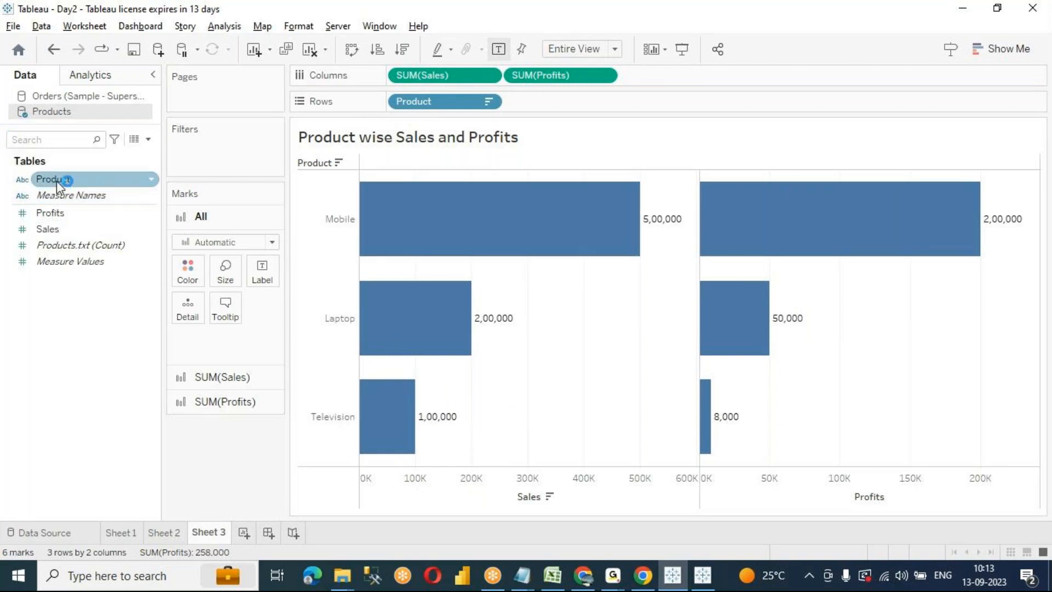
left_click_drag(57, 181, 183, 280)
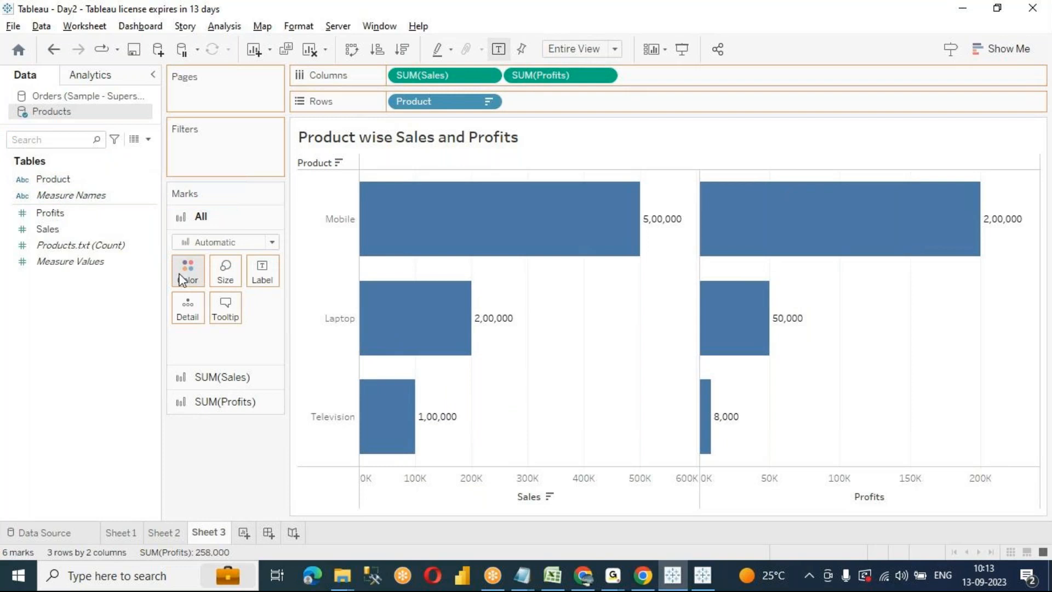
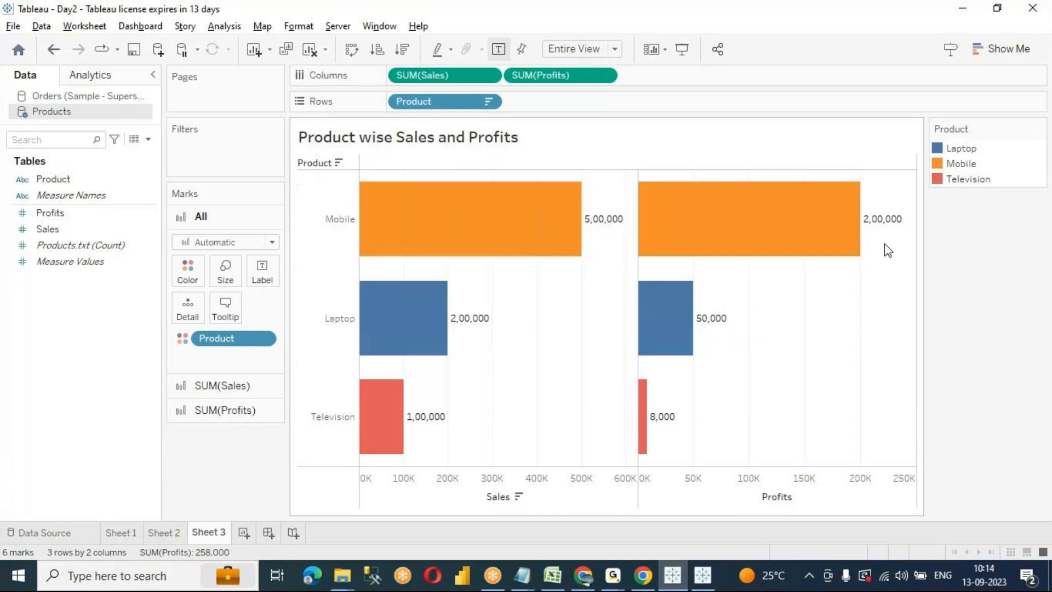
Move Product to Columns and the Sales and Profits measures to Rows one by one to make the bars vertical
mouse_move(658, 324)
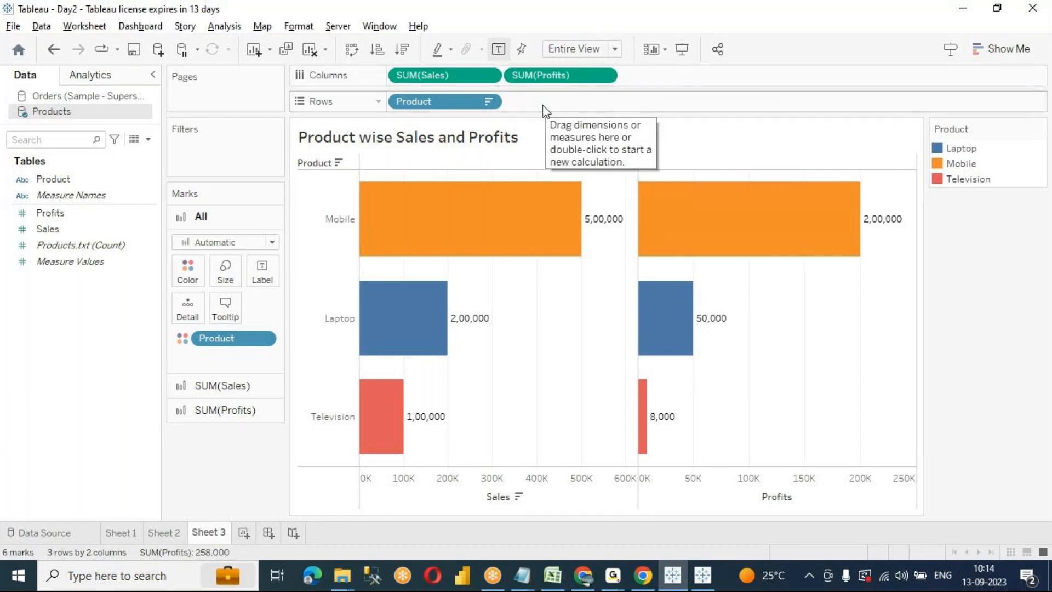
left_click_drag(436, 107, 418, 81)
left_click_drag(535, 76, 440, 101)
left_click_drag(561, 71, 561, 102)
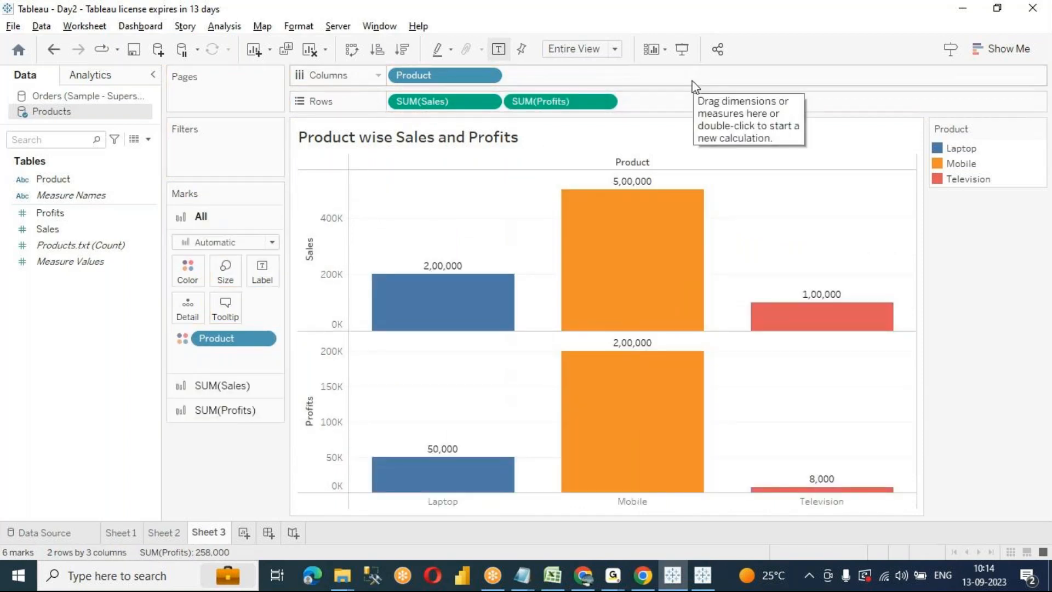
Undo the three field moves between the Rows and Columns shelves
left_click(53, 49)
left_click(54, 49)
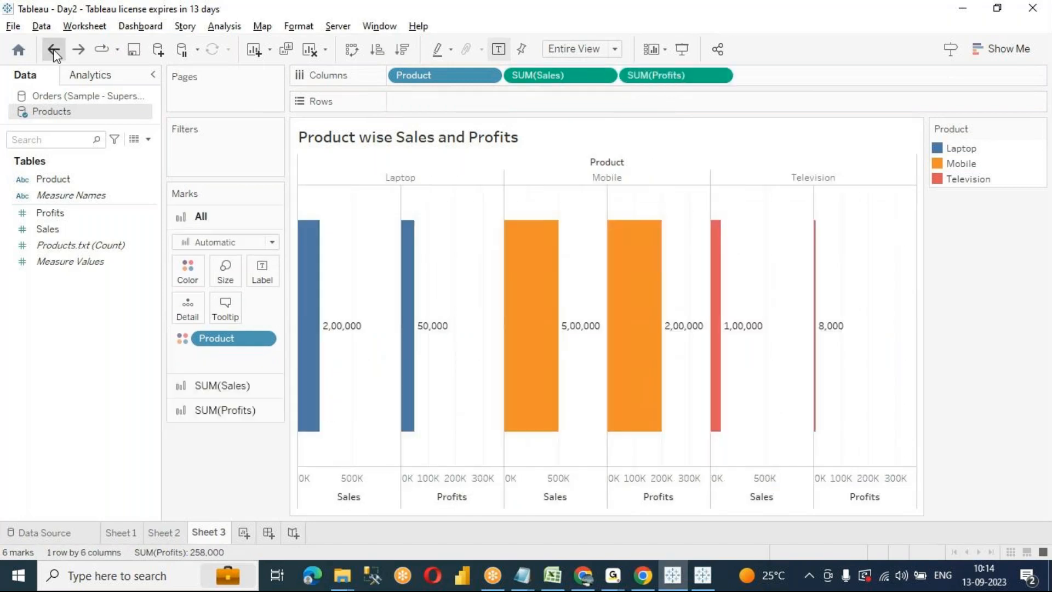
left_click(53, 49)
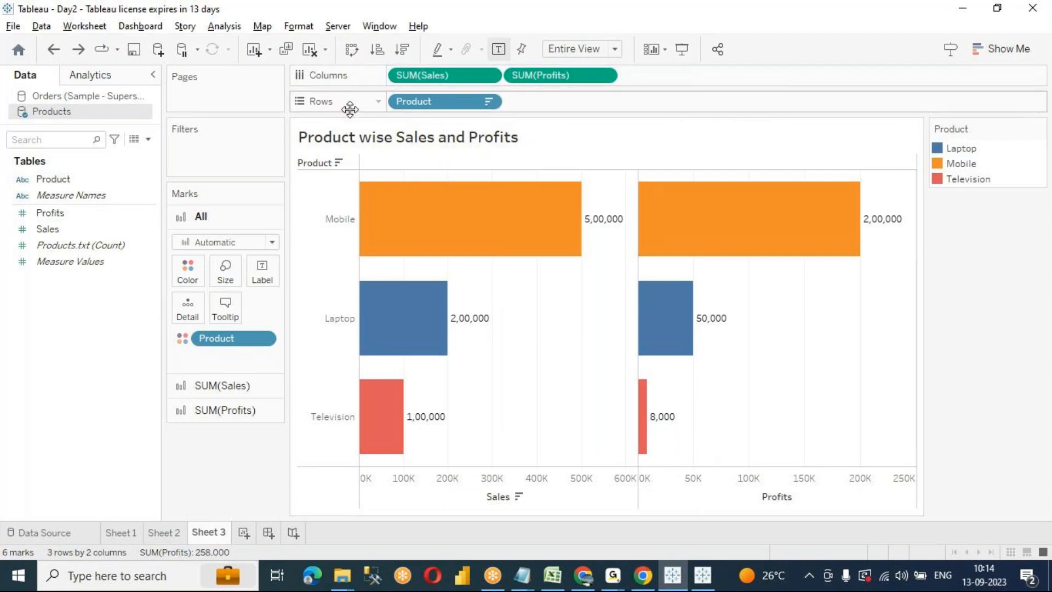
Swap rows and columns back and forth on Sheet 3, ending with Product on Rows
left_click(351, 49)
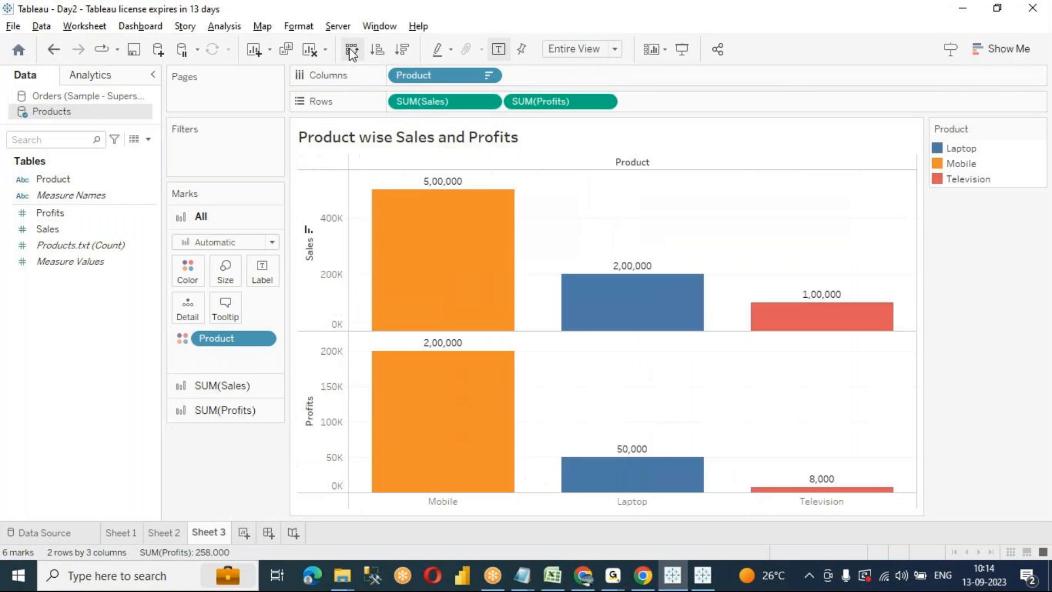
left_click(351, 51)
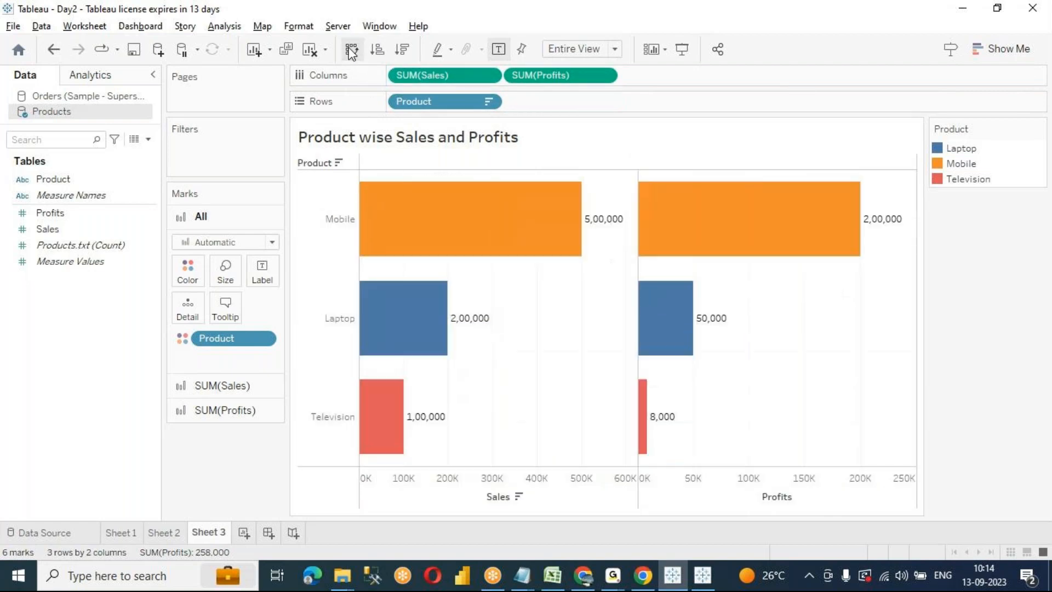
left_click(351, 51)
left_click(351, 51)
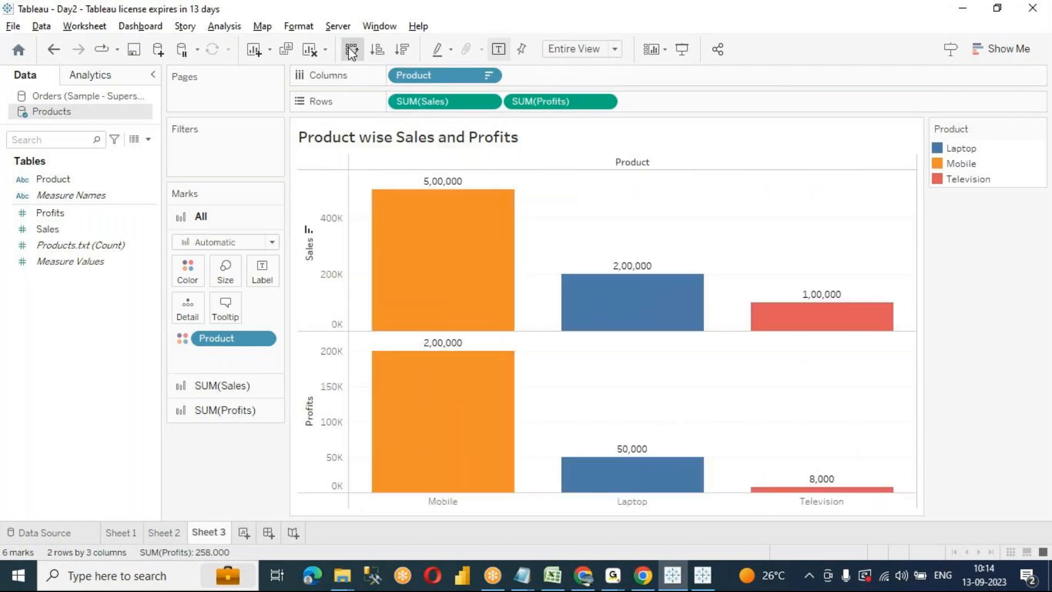
left_click(350, 49)
left_click(346, 48)
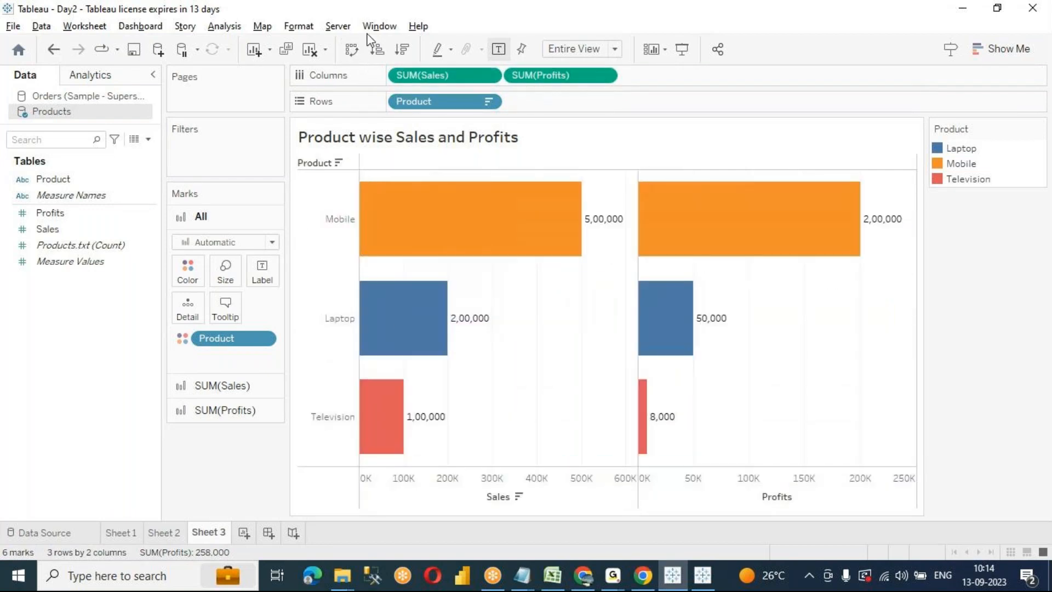
Swap rows and columns back and forth on Sheet 2's Profits chart, ending with Product on Columns
left_click(171, 529)
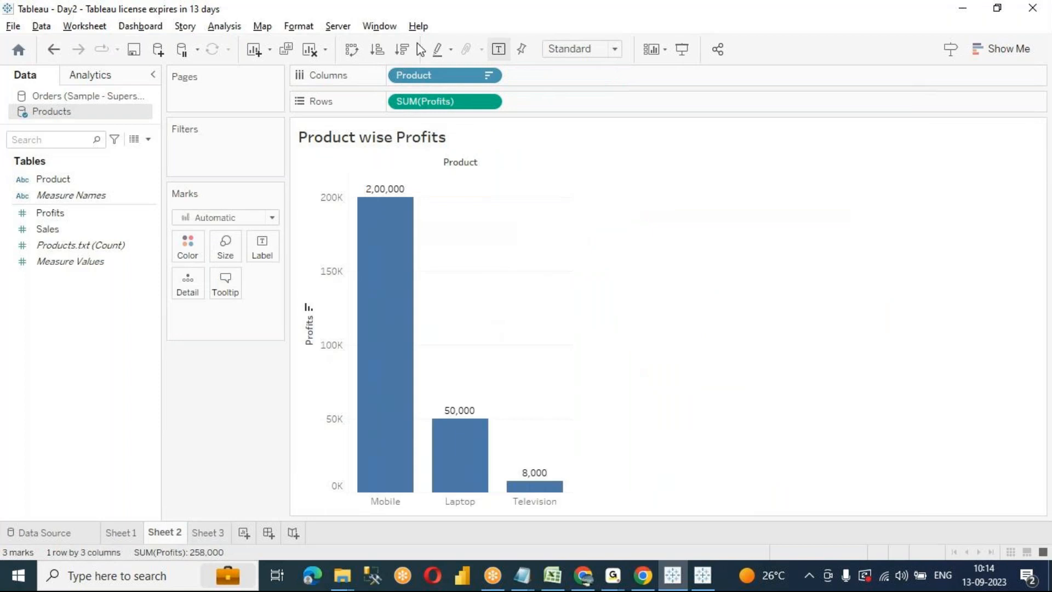
left_click(351, 54)
left_click(351, 54)
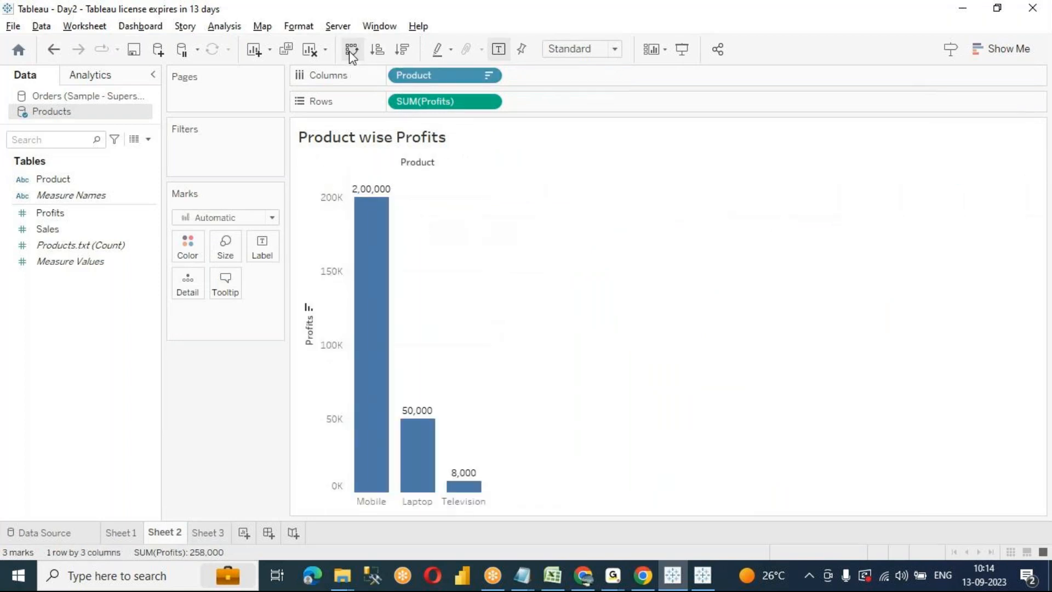
left_click(351, 54)
left_click(351, 53)
Swap rows and columns on Sheet 1 so the product-wise sales bars are vertical
left_click(129, 534)
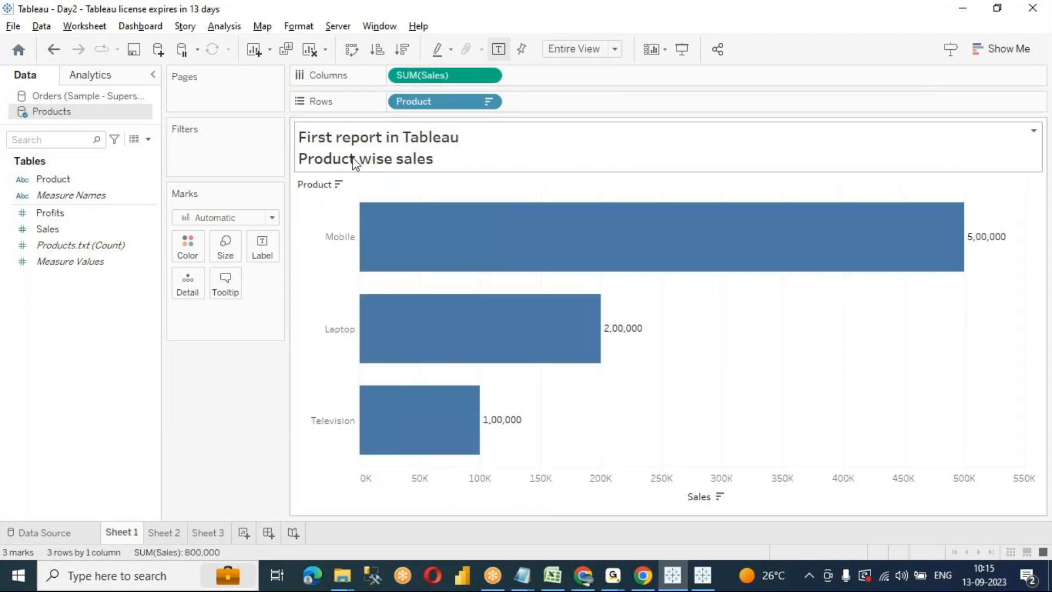
left_click(352, 51)
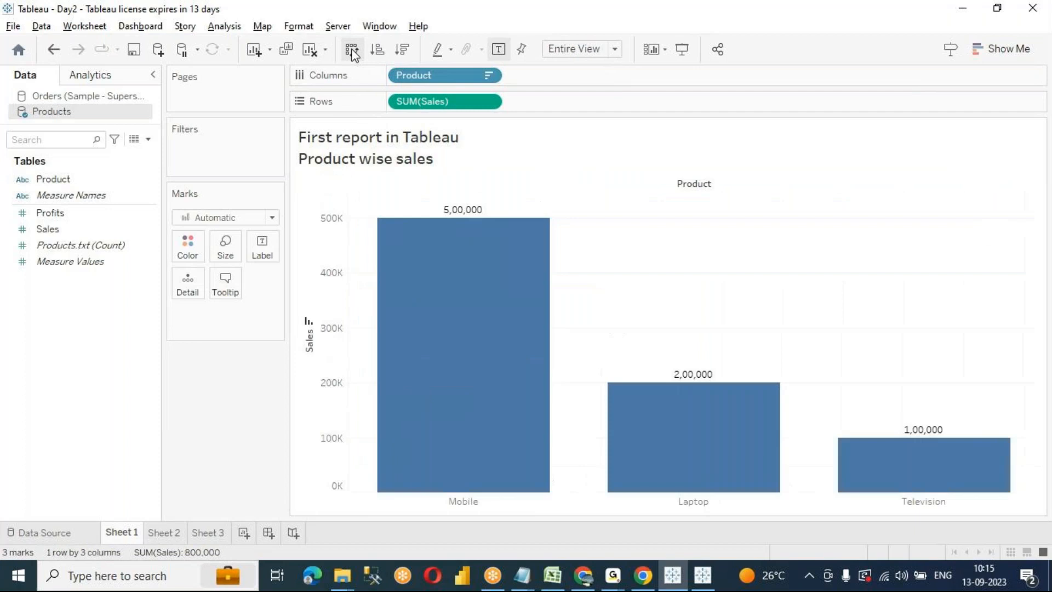
Swap rows and columns on Sheet 1 so the sales bars are horizontal, and review the available view fit options
left_click(351, 51)
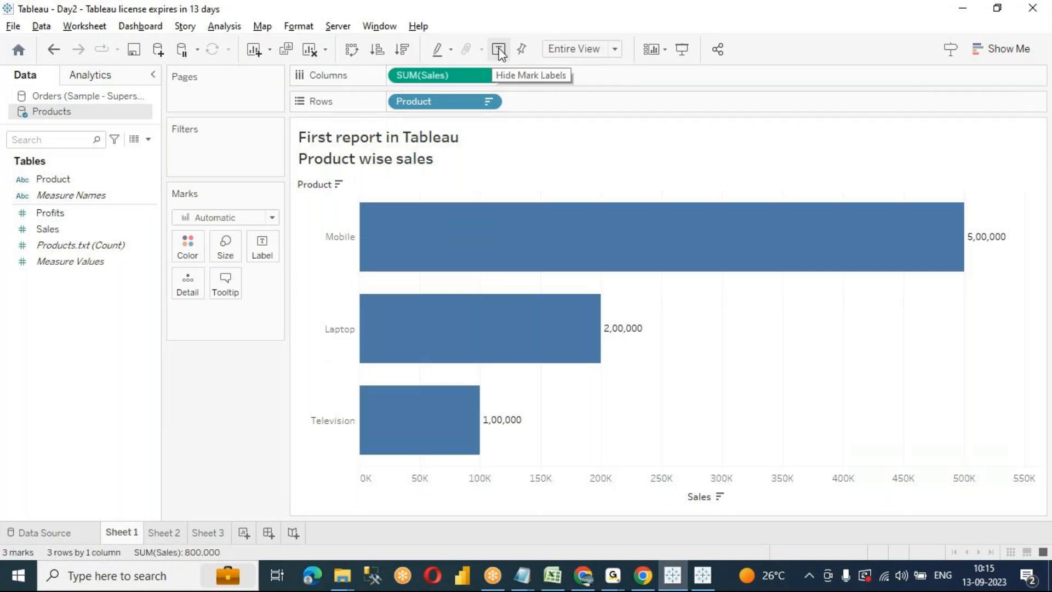
left_click(589, 52)
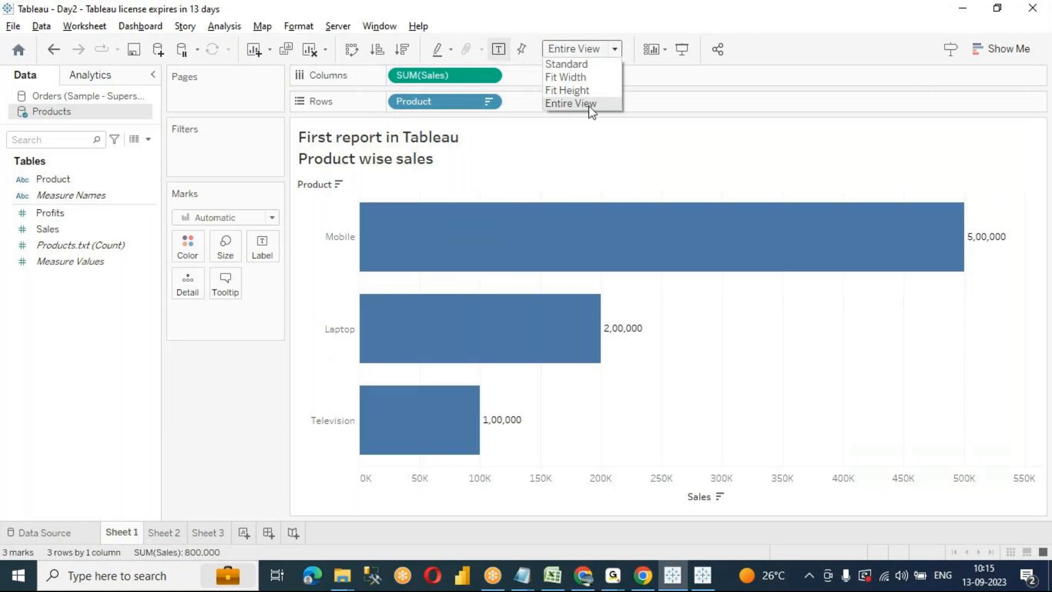
left_click(200, 481)
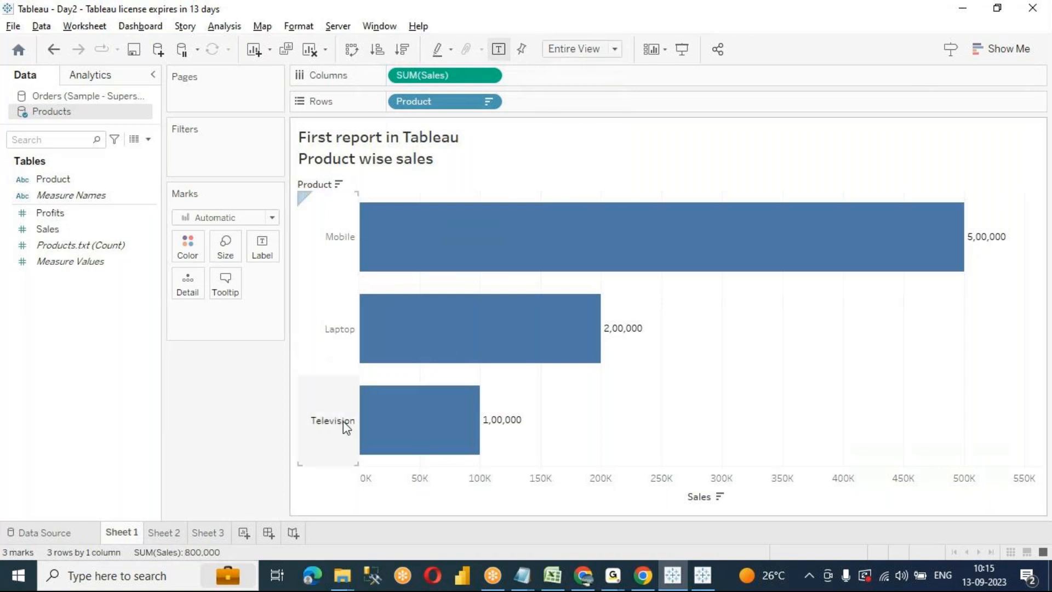
View Sheet 1 and Sheet 3 in presentation mode, returning to the normal editing view after each
left_click(682, 48)
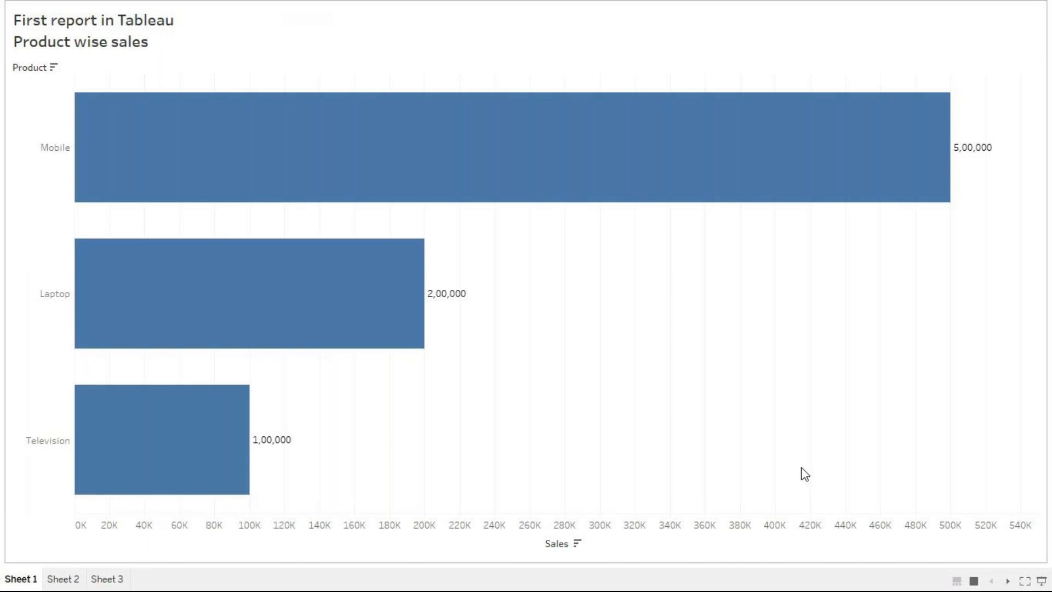
key("Escape")
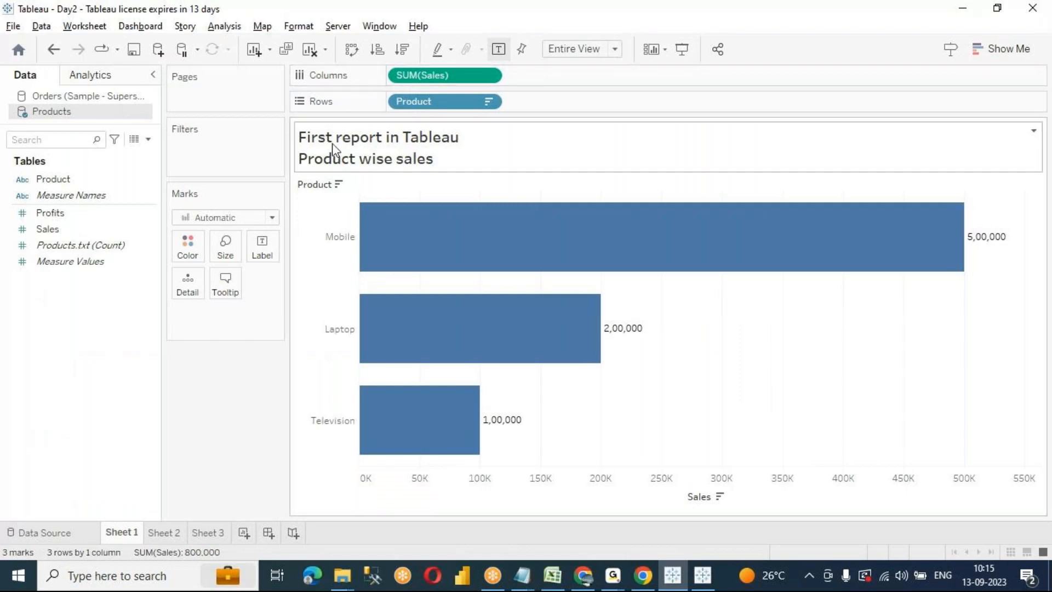
left_click(208, 532)
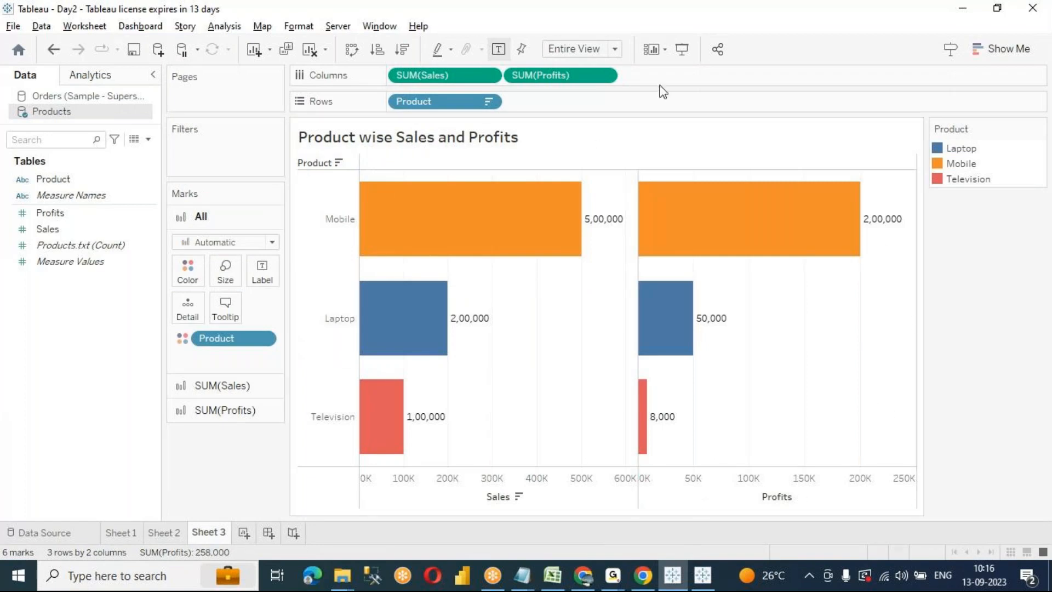
left_click(683, 51)
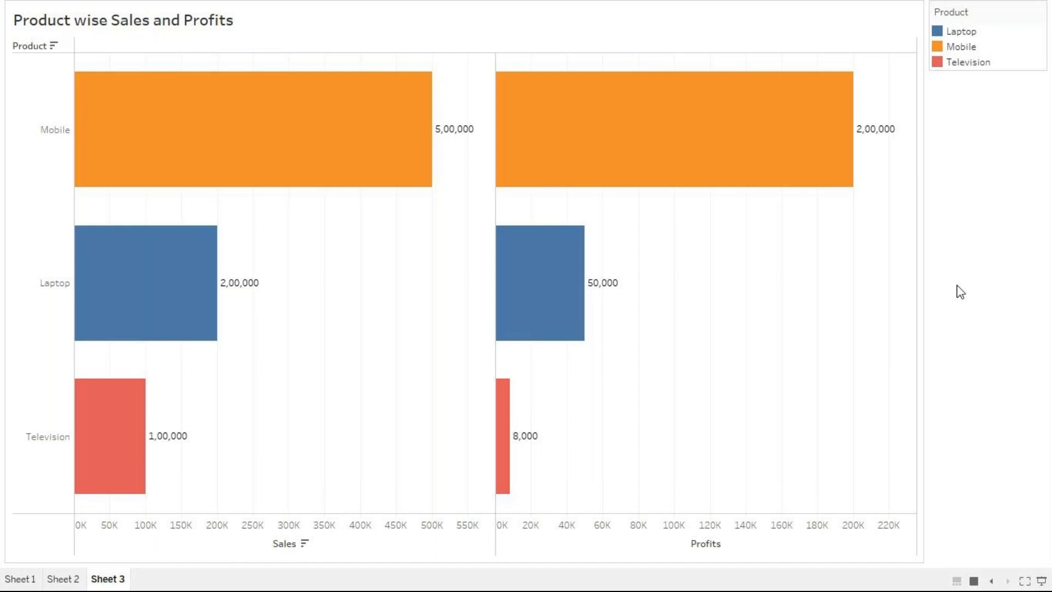
key("F7")
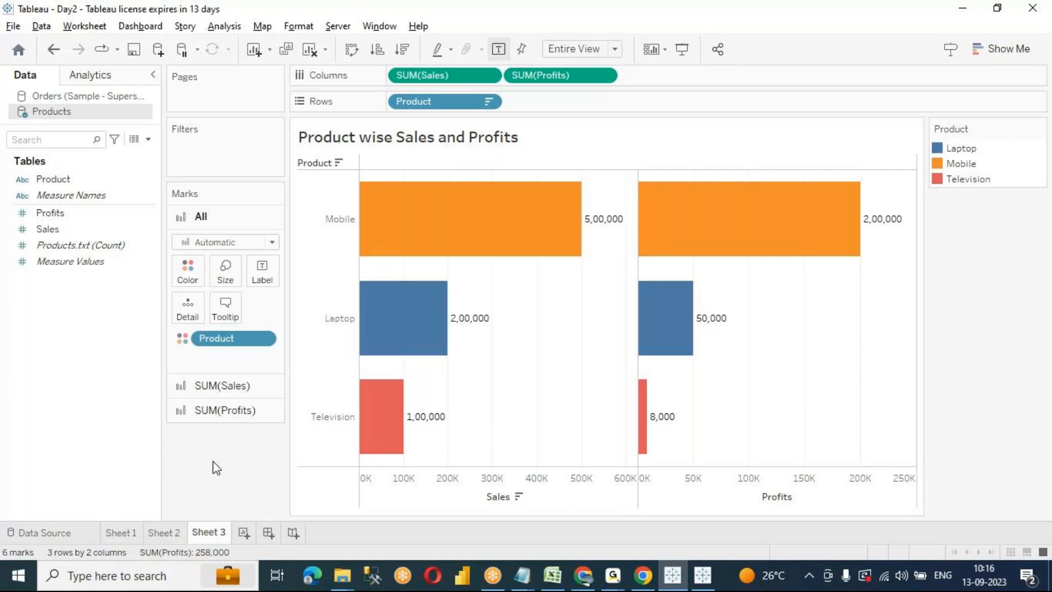
left_click(427, 137)
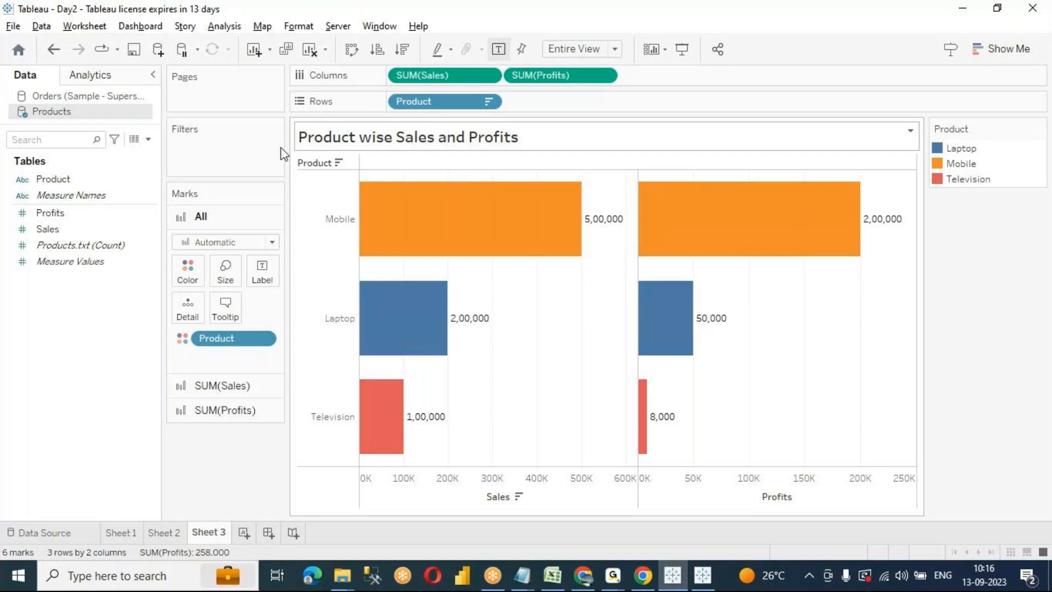
left_click(53, 179)
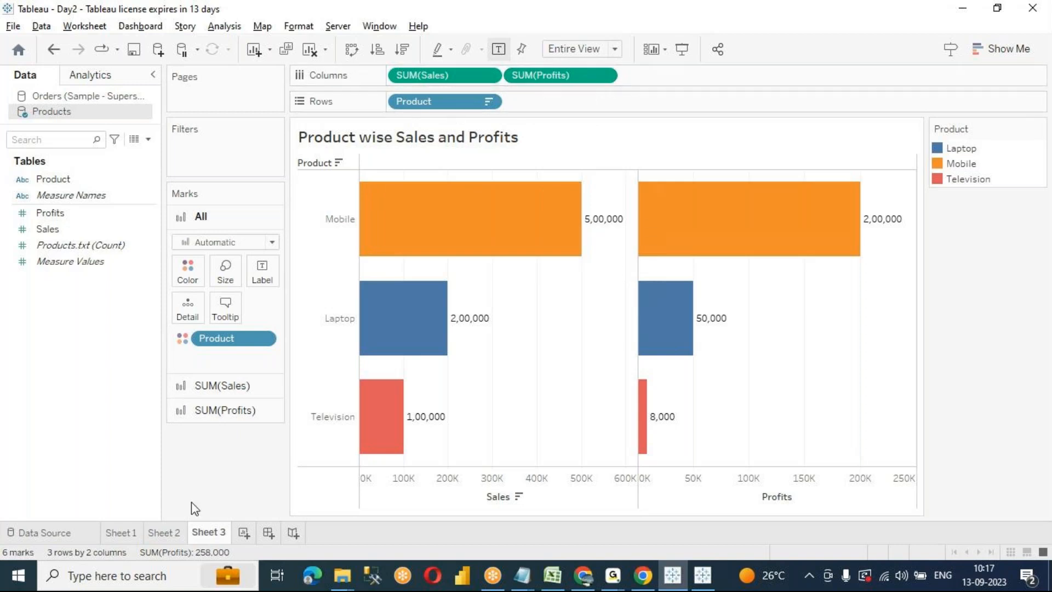
Toggle the mark labels of Sheet 2's product-wise Profits chart off and on, ending with the labels shown
left_click(160, 533)
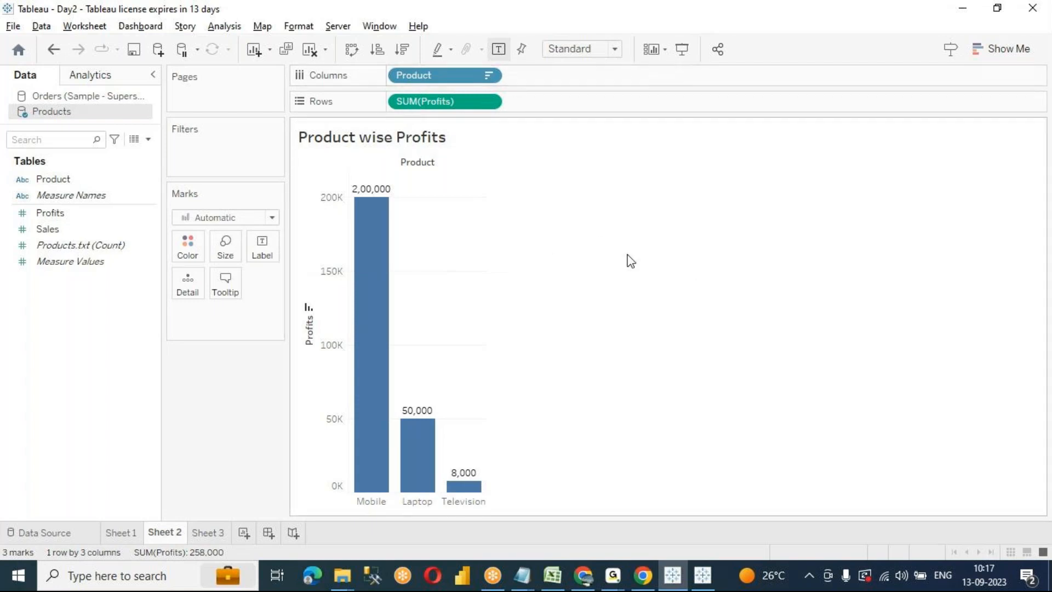
left_click(270, 254)
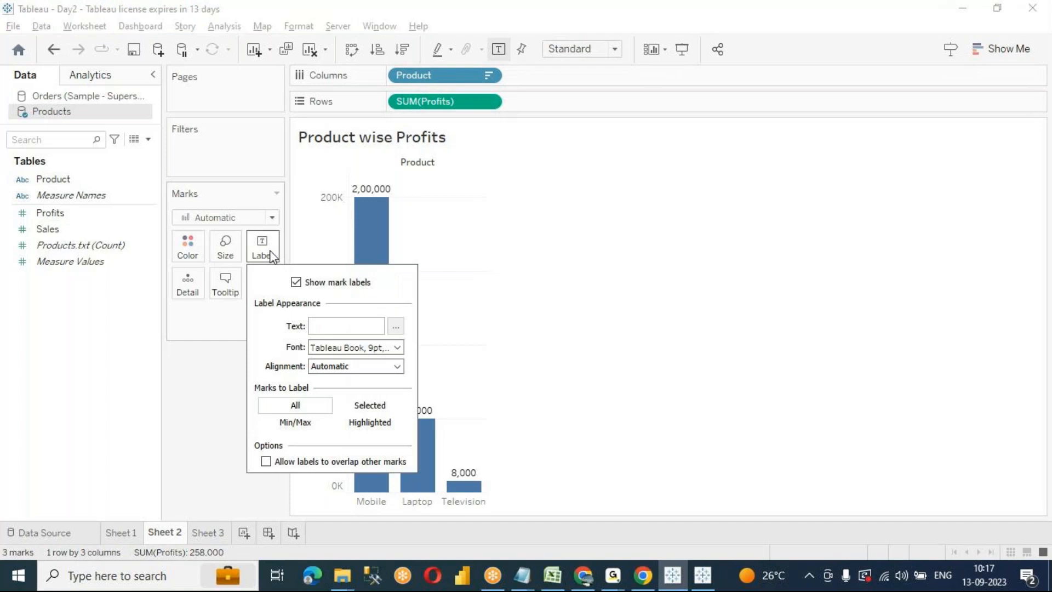
left_click(348, 287)
left_click(348, 287)
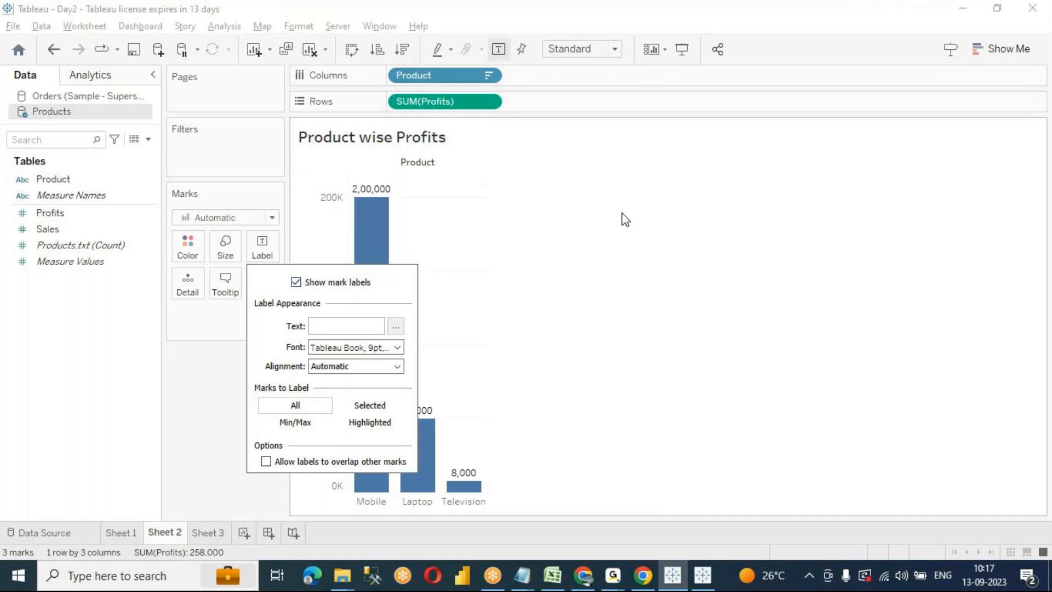
left_click(500, 49)
left_click(500, 50)
left_click(507, 48)
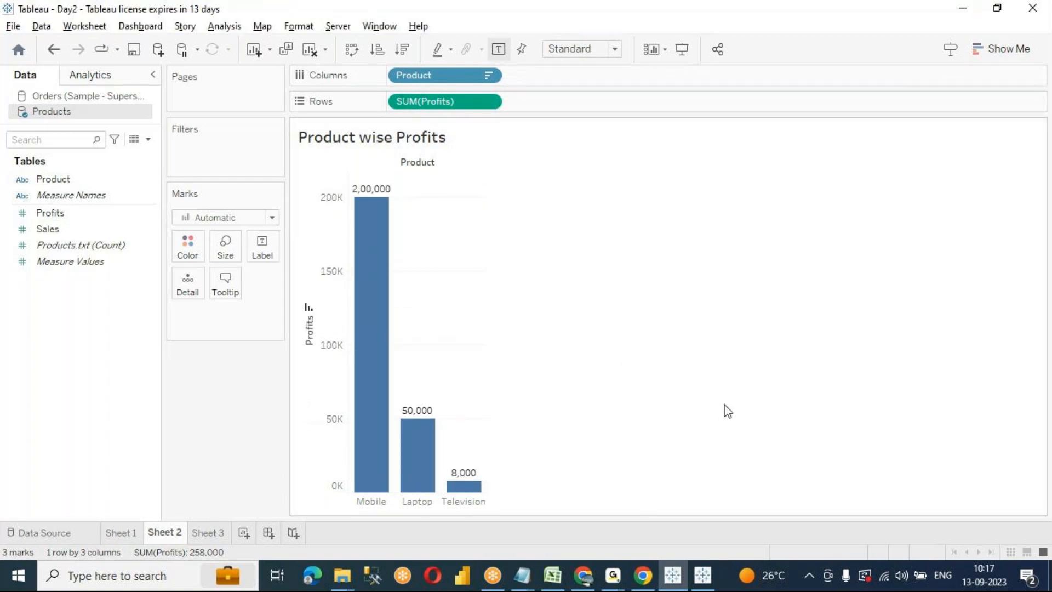